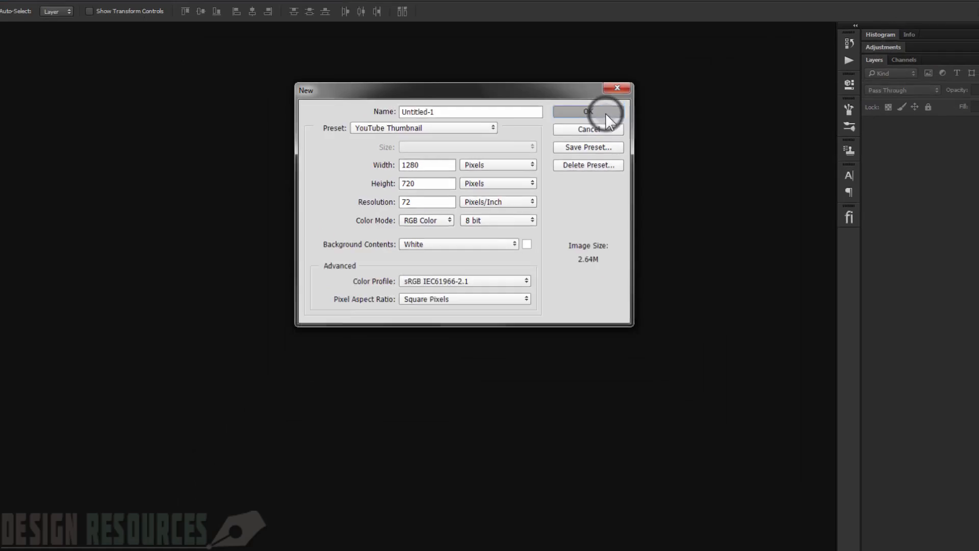
Create a 1280 × 720 px, 72 ppi RGB document and fill its background with the current grey-beige background color
click(798, 71)
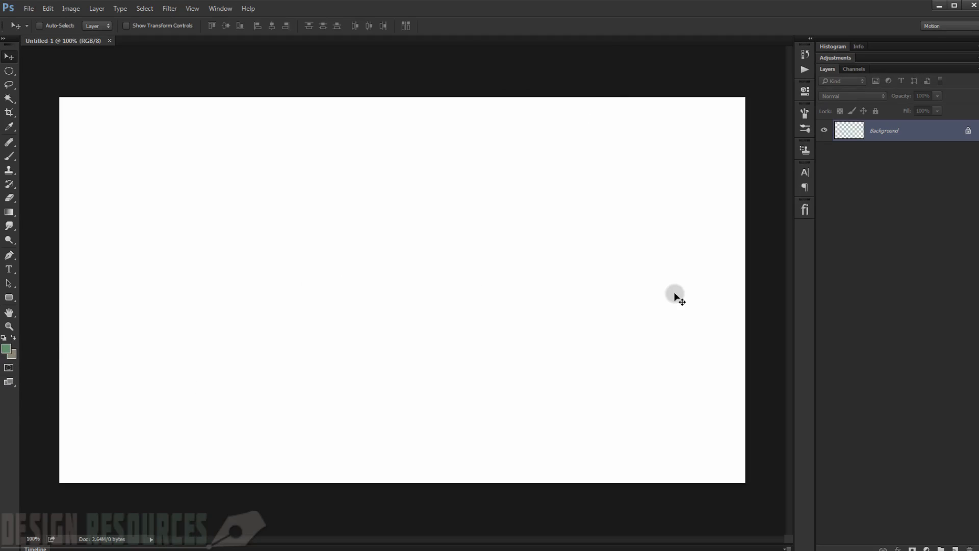
key(ctrl+BackSpace)
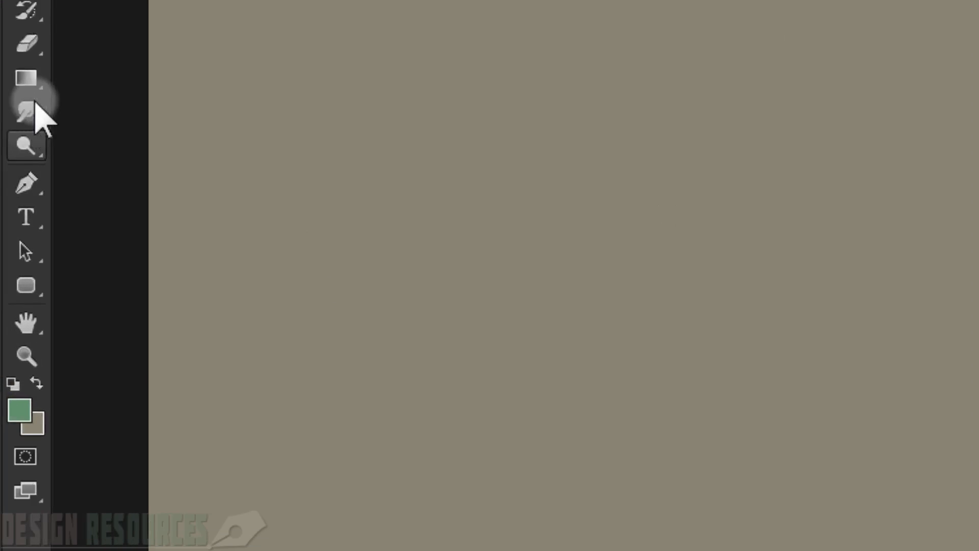
Create a green rounded rectangle shape, 600 px wide and 200 px high, with 10 px corner radii
click(14, 299)
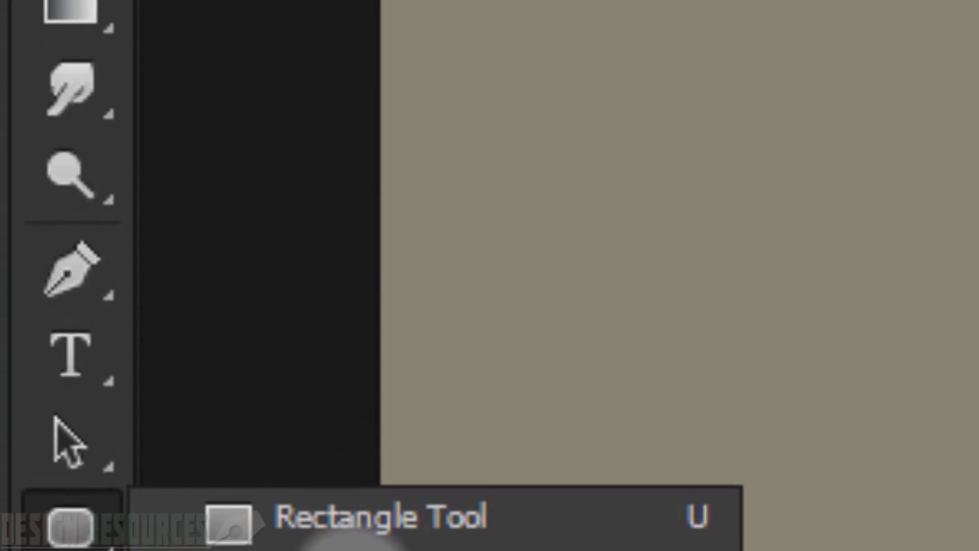
click(392, 308)
click(383, 169)
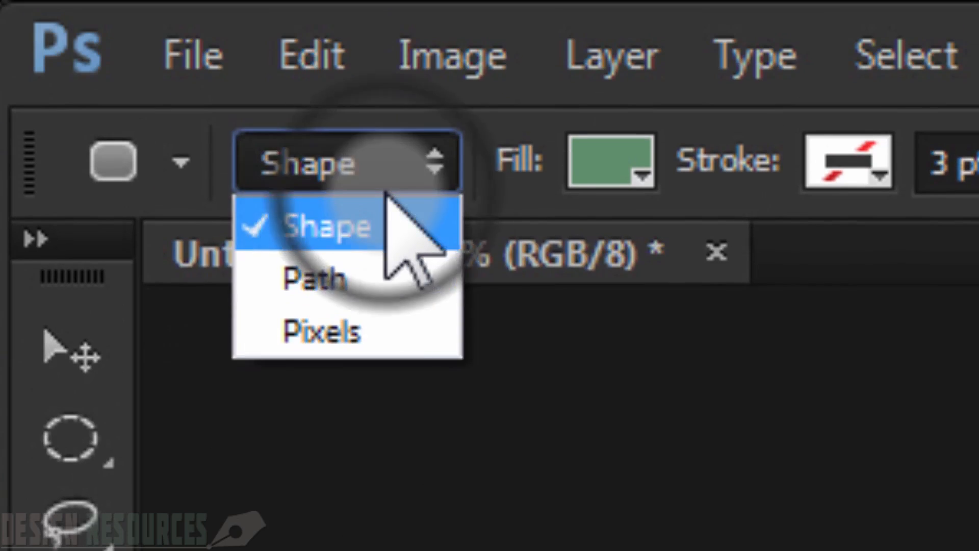
click(282, 226)
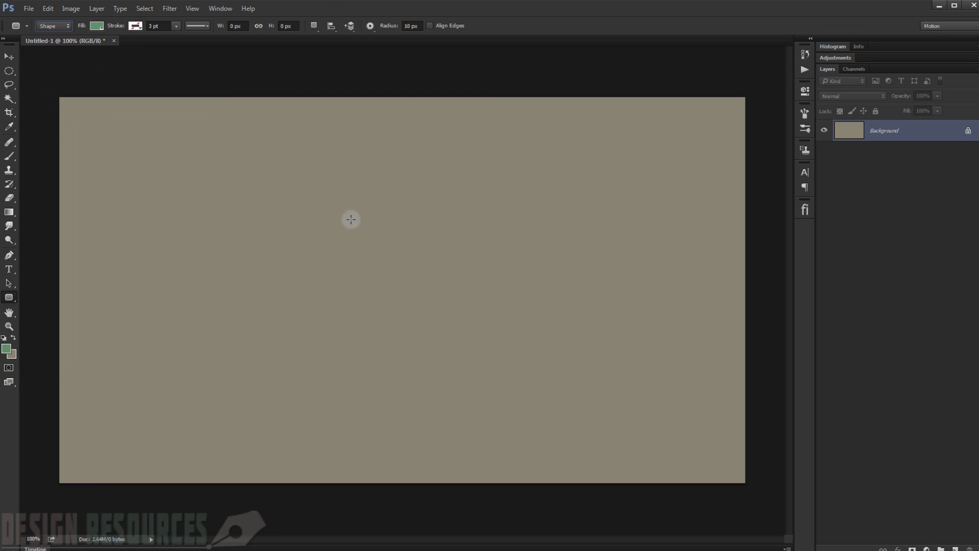
click(349, 219)
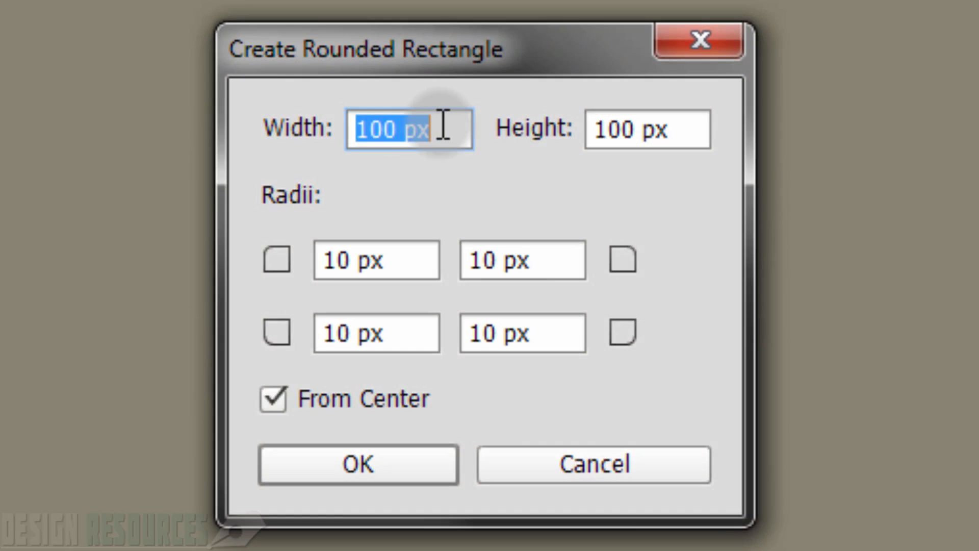
text(600)
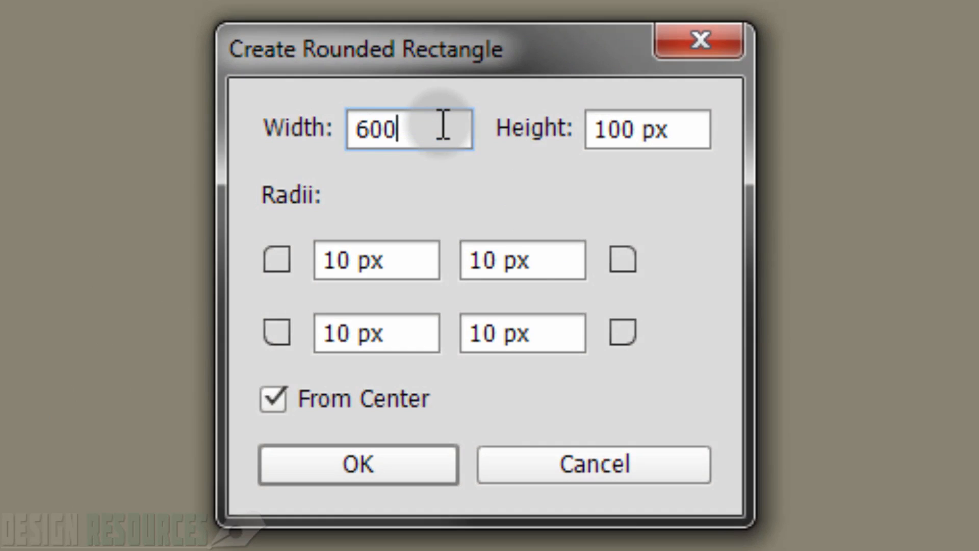
key(Tab)
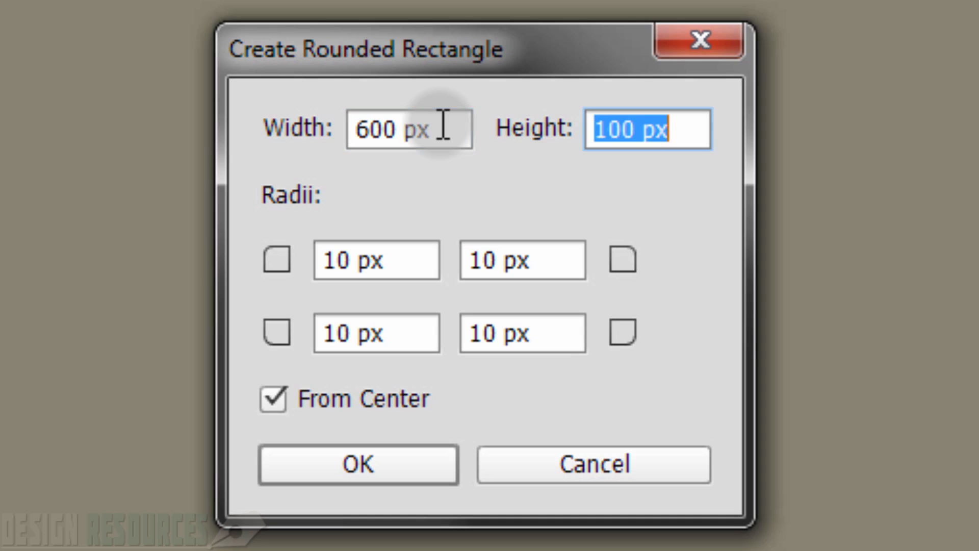
text(200)
key(Tab)
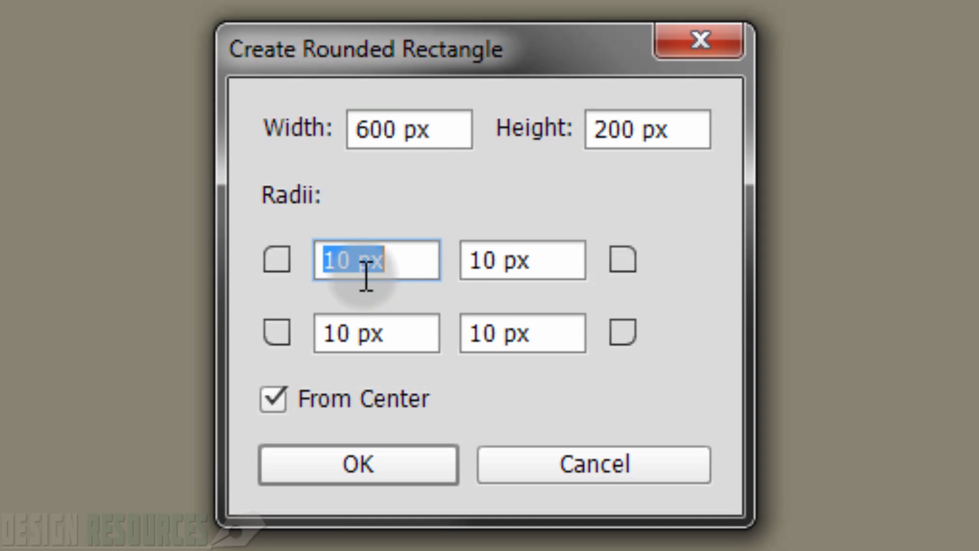
click(352, 465)
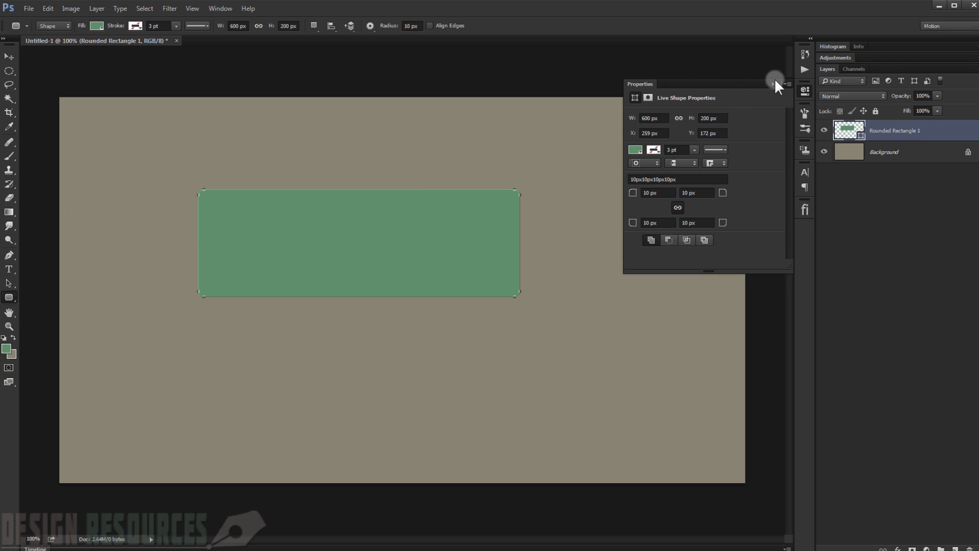
Close the shape properties and move the green rounded rectangle closer to the middle of the canvas
click(774, 83)
click(8, 56)
click(300, 221)
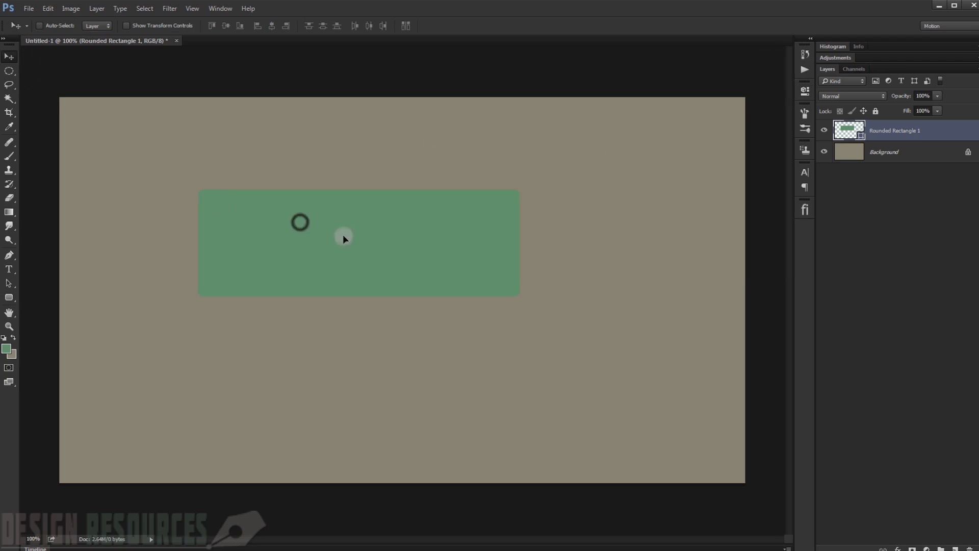
mouse_move(343, 237)
mouse_down()
mouse_move(315, 247)
mouse_move(339, 255)
mouse_move(365, 236)
mouse_move(377, 244)
mouse_move(357, 240)
mouse_up()
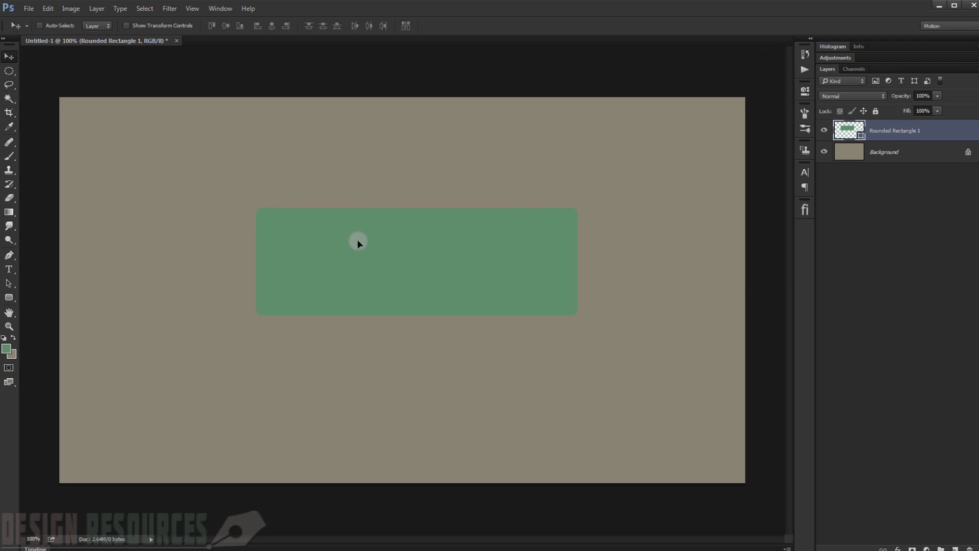
Add a linear Gradient Overlay to the rounded rectangle layer with its angle set to 60°
click(944, 131)
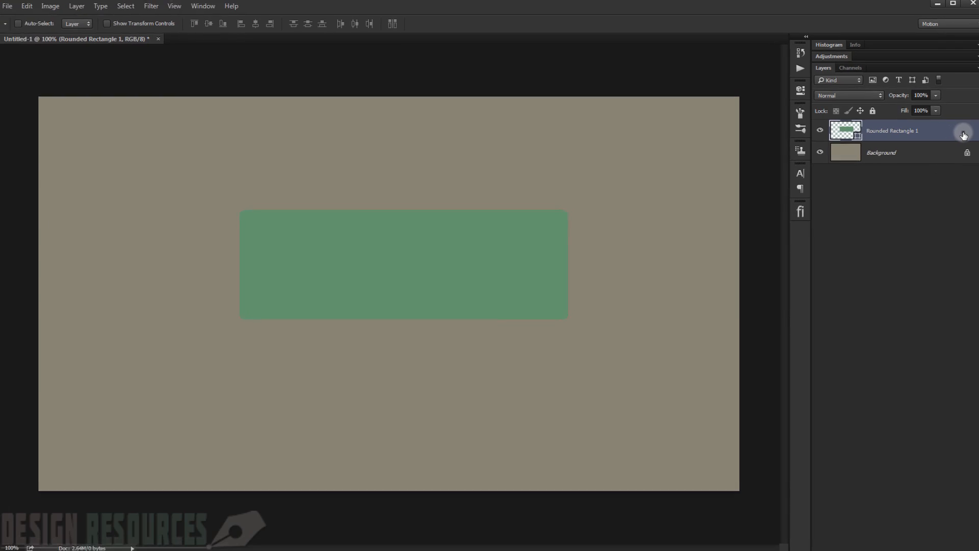
double_click(965, 134)
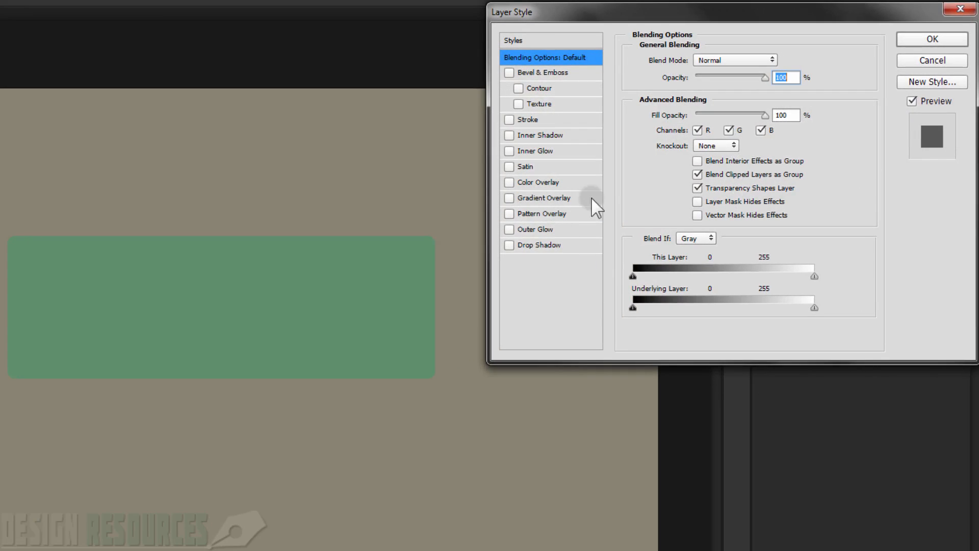
click(559, 197)
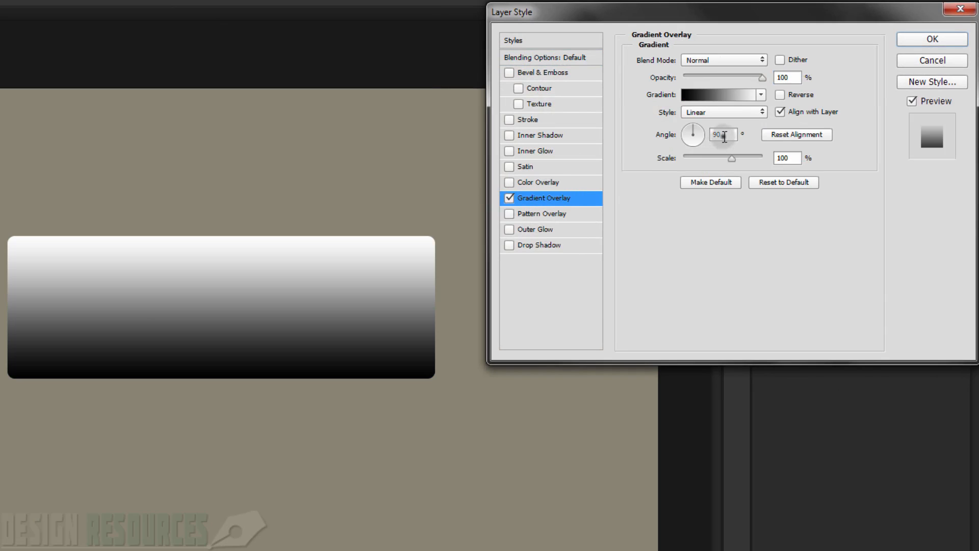
click(702, 132)
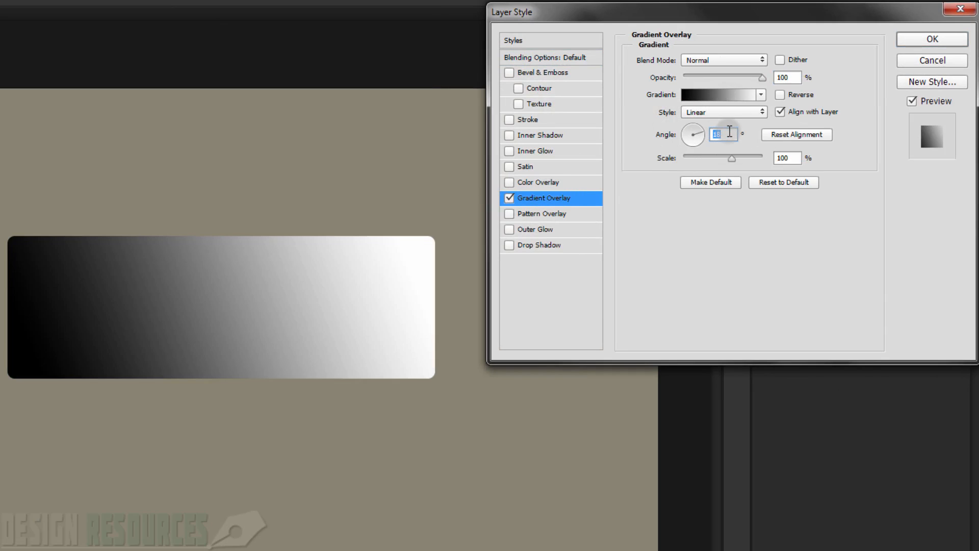
text(060)
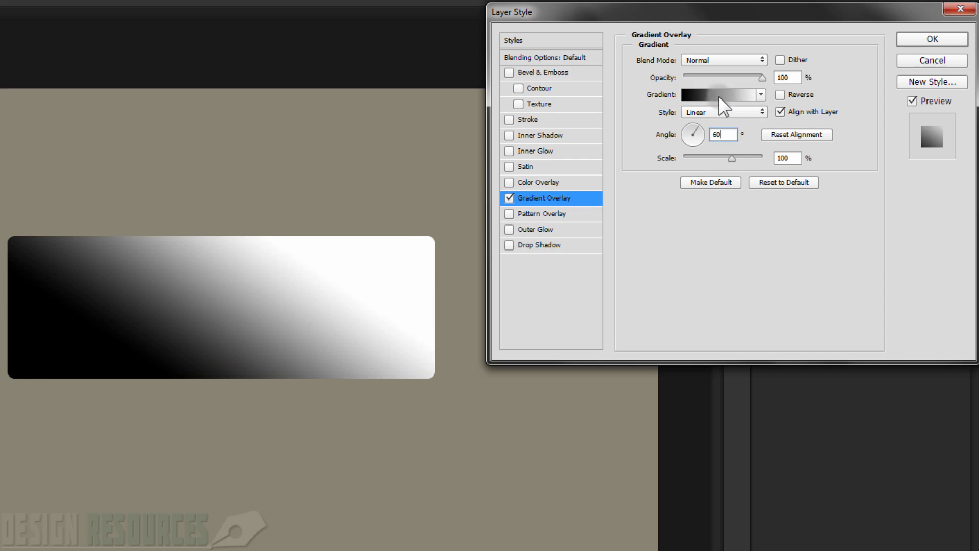
Edit the overlay gradient and set its starting color stop to green #5e8d6a
click(719, 95)
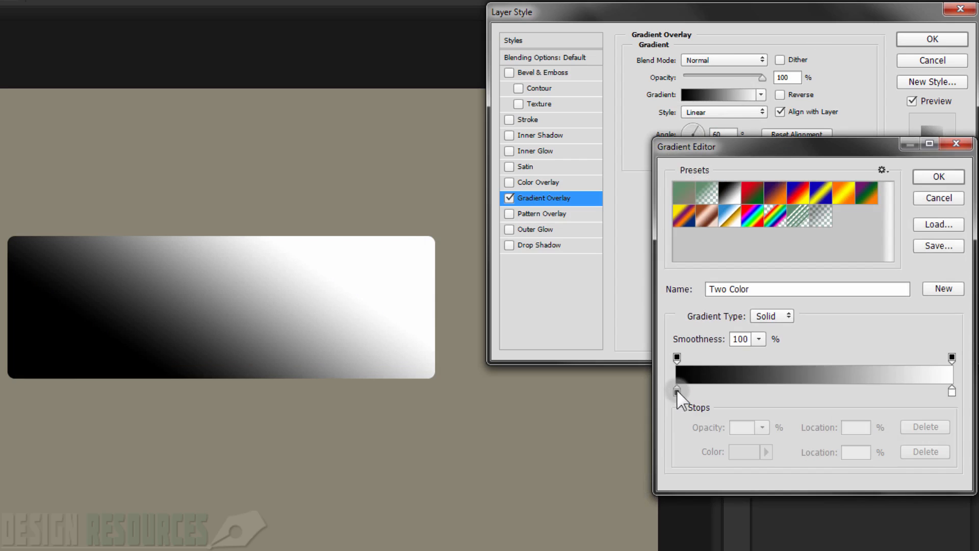
double_click(678, 391)
text(5e8d6a)
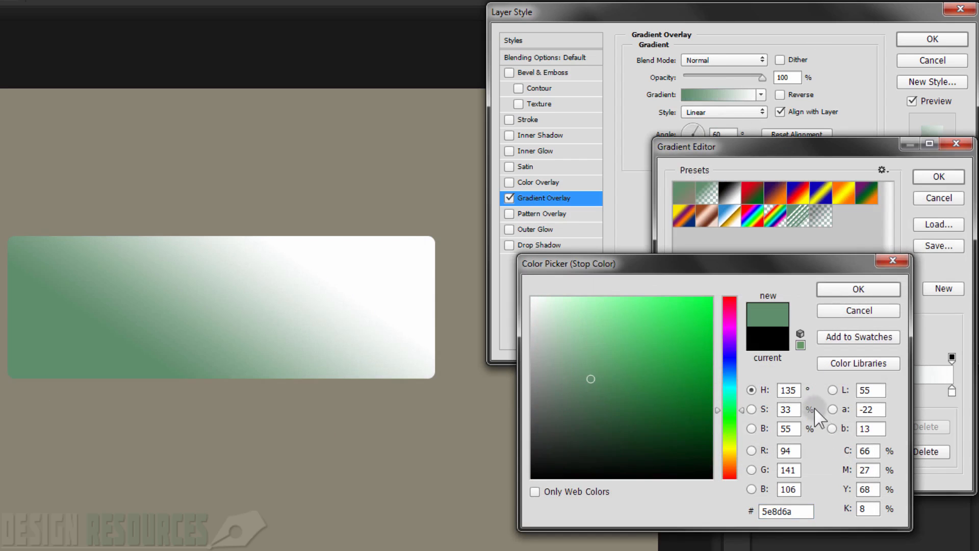
click(857, 295)
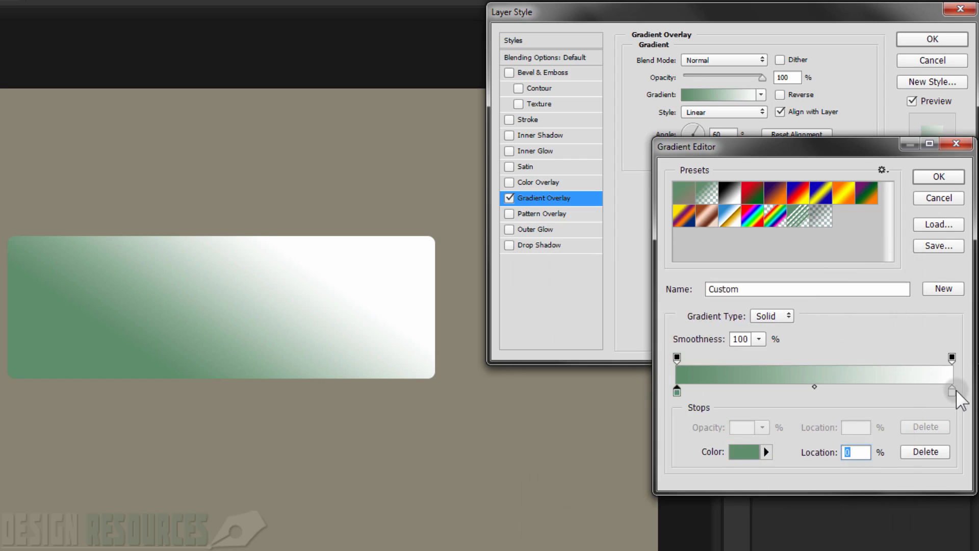
Set the gradient's end color stop to the lighter green #6c9f79, starting from the sampled rectangle green
double_click(953, 390)
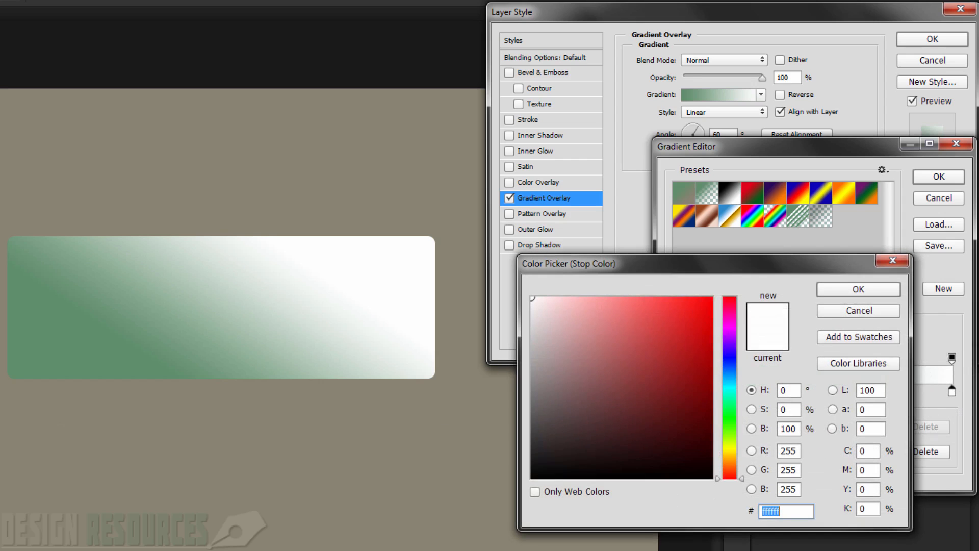
click(64, 362)
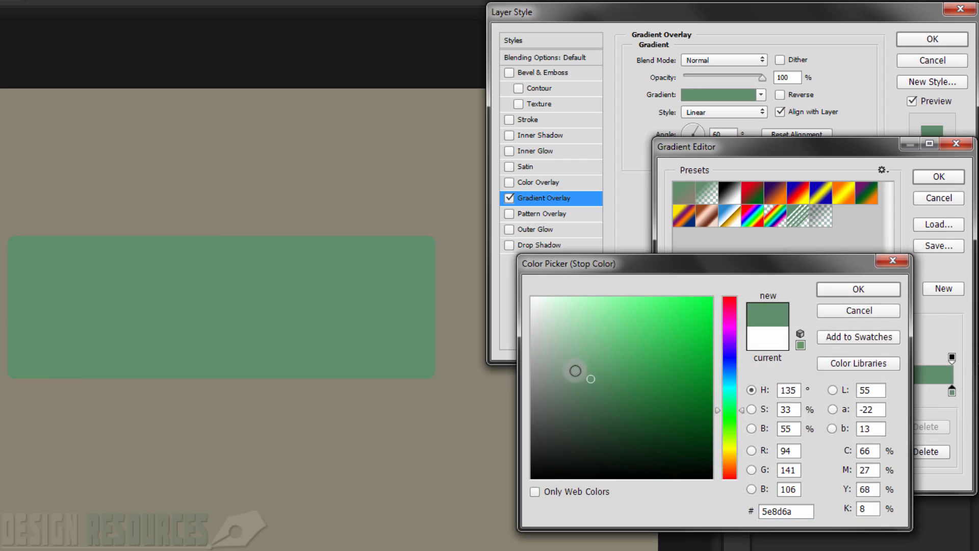
click(586, 365)
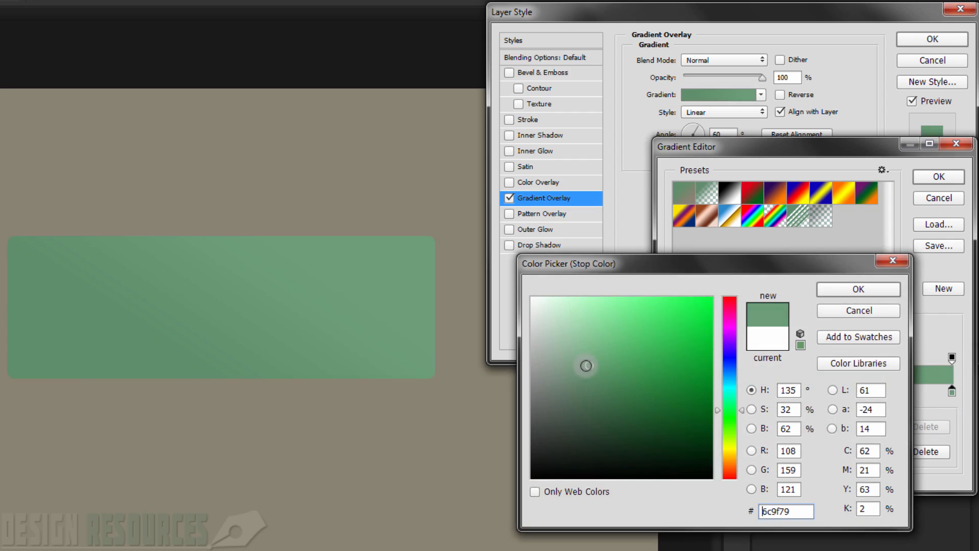
click(838, 285)
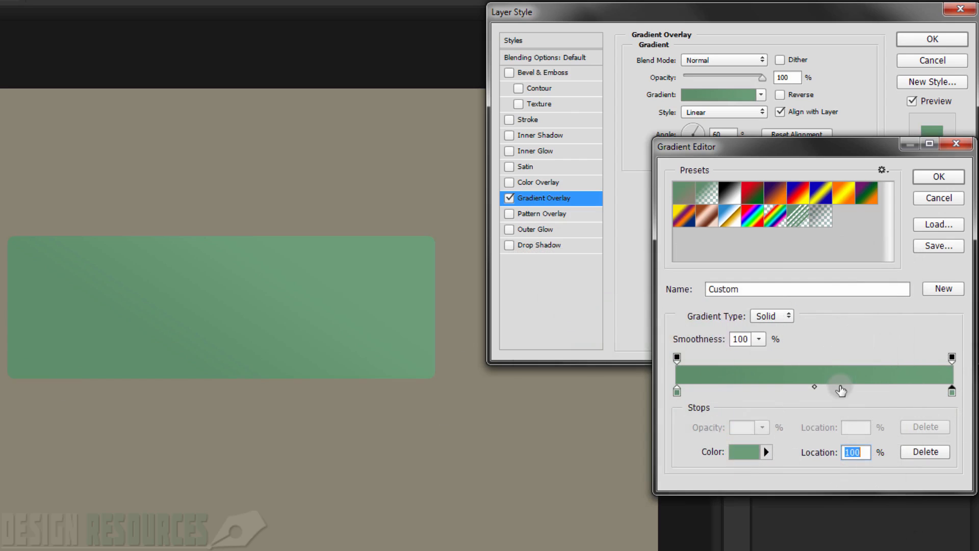
Add a color stop at 50% in the gradient, color it darker green #587c61, and accept the gradient
click(814, 392)
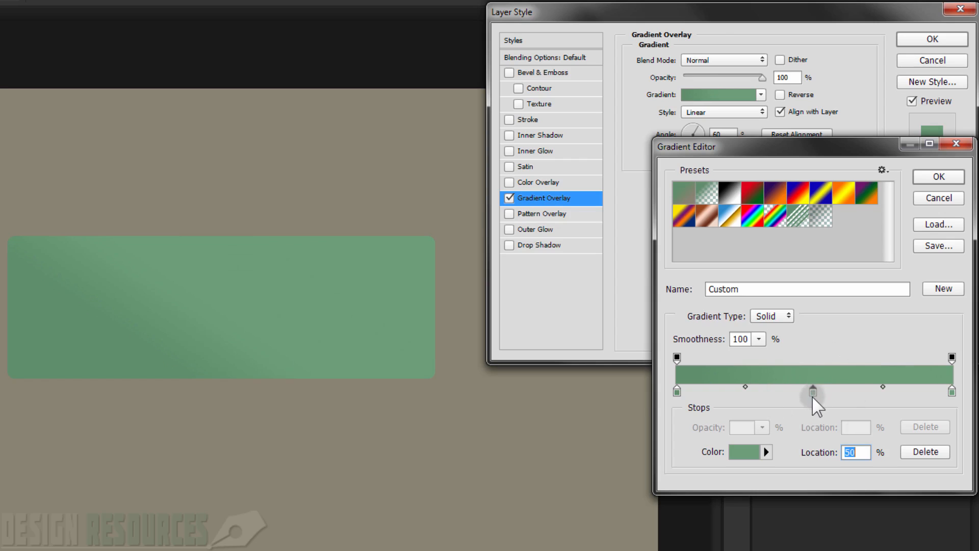
double_click(812, 390)
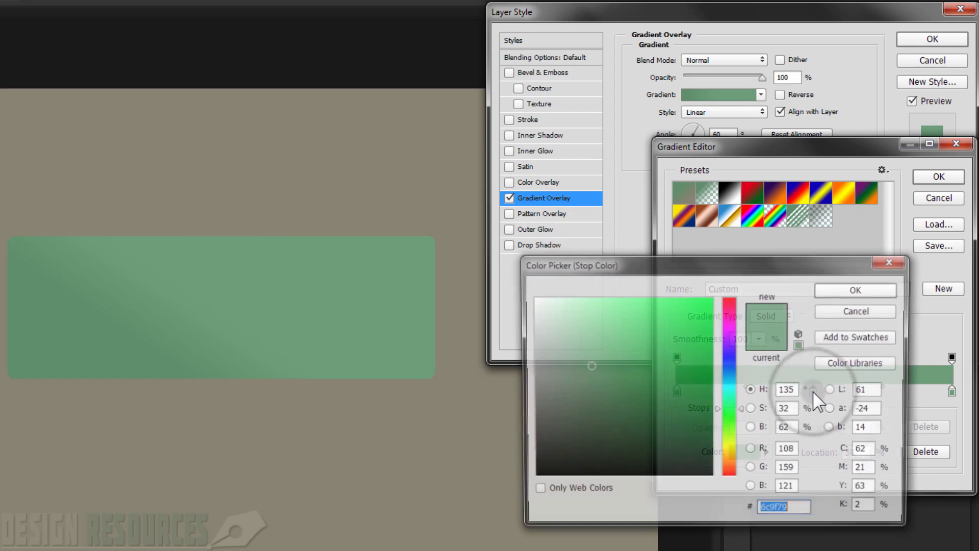
drag(588, 366, 585, 391)
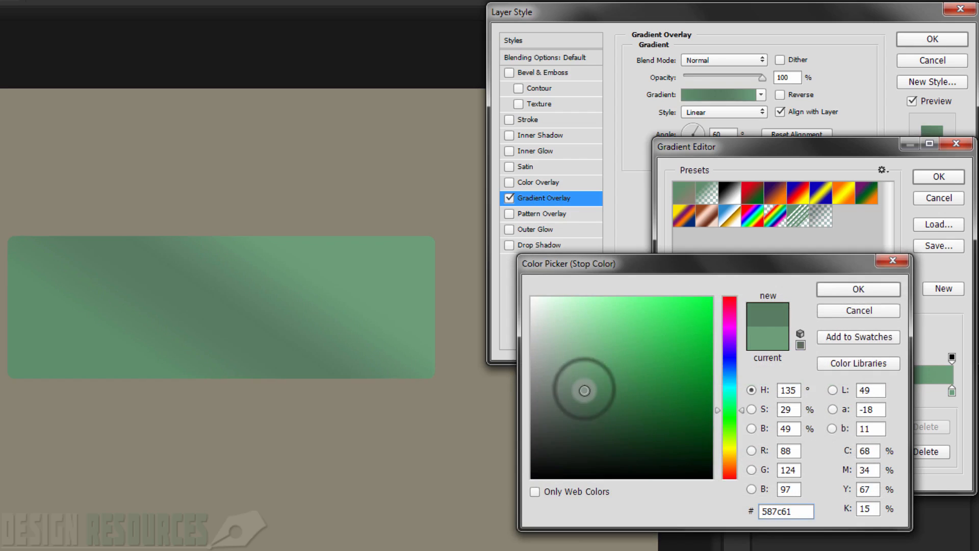
click(850, 287)
click(952, 176)
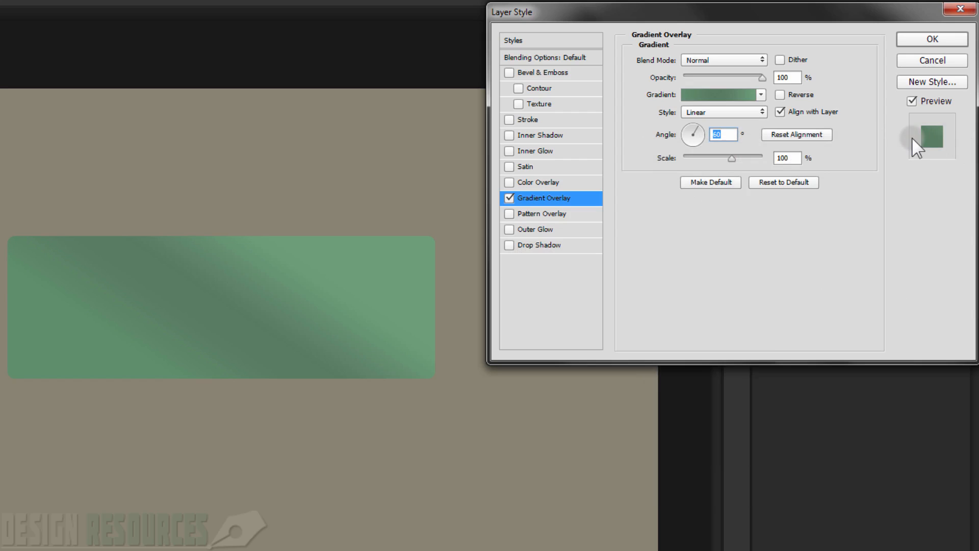
Add a Drop Shadow to the rectangle with global light off, angle 90°, distance 1 px and size 5 px
click(550, 244)
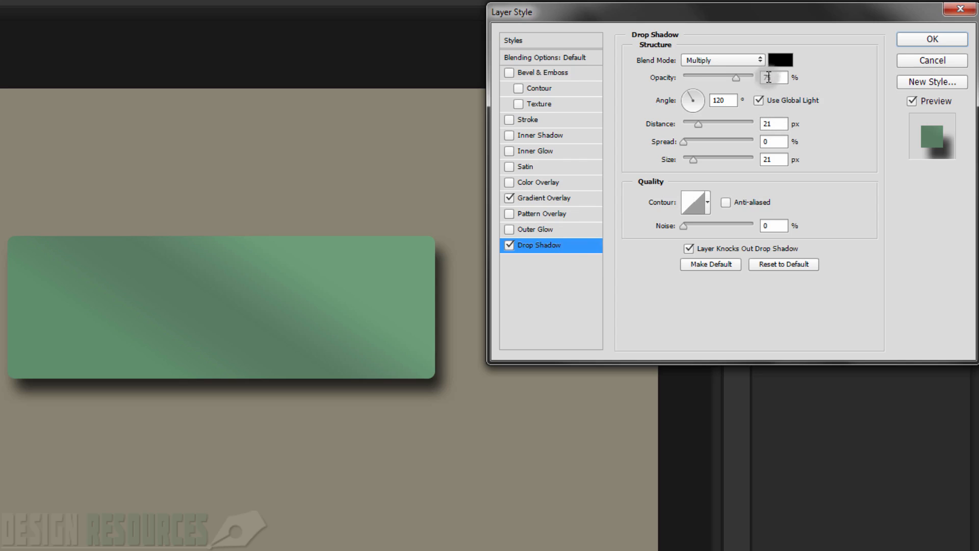
click(760, 100)
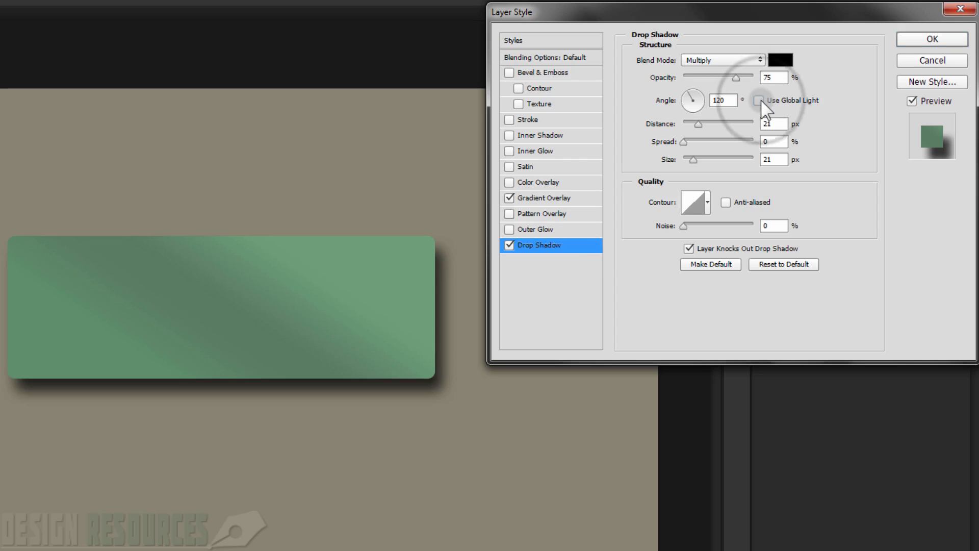
double_click(723, 100)
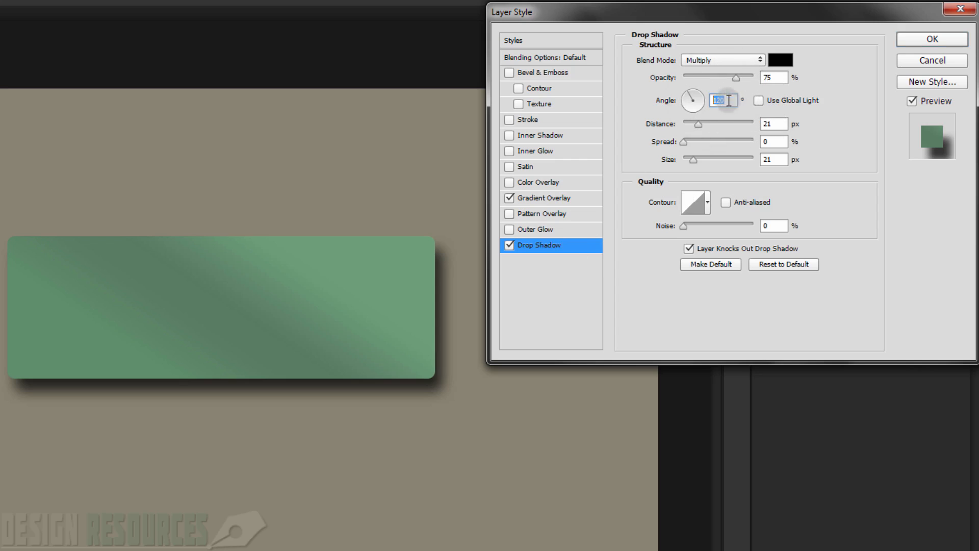
text(90)
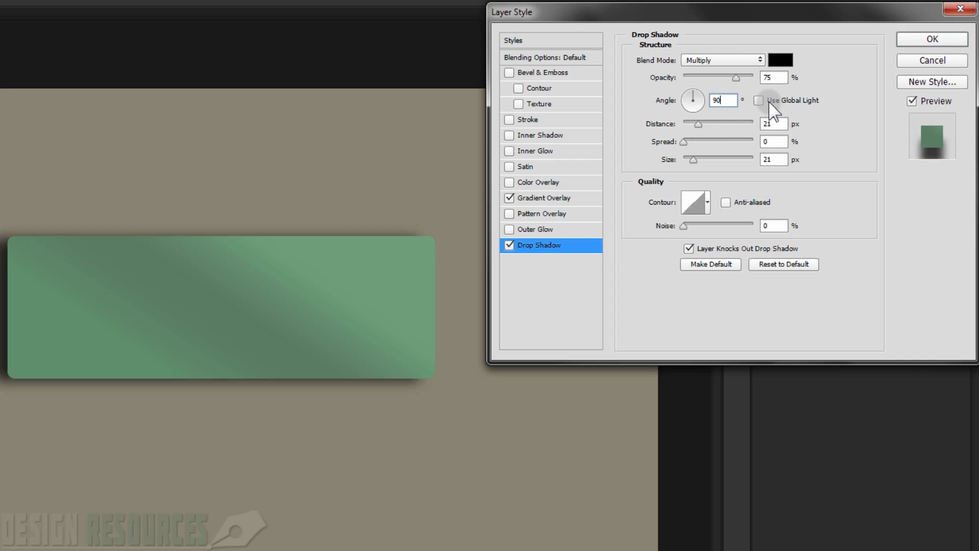
double_click(762, 125)
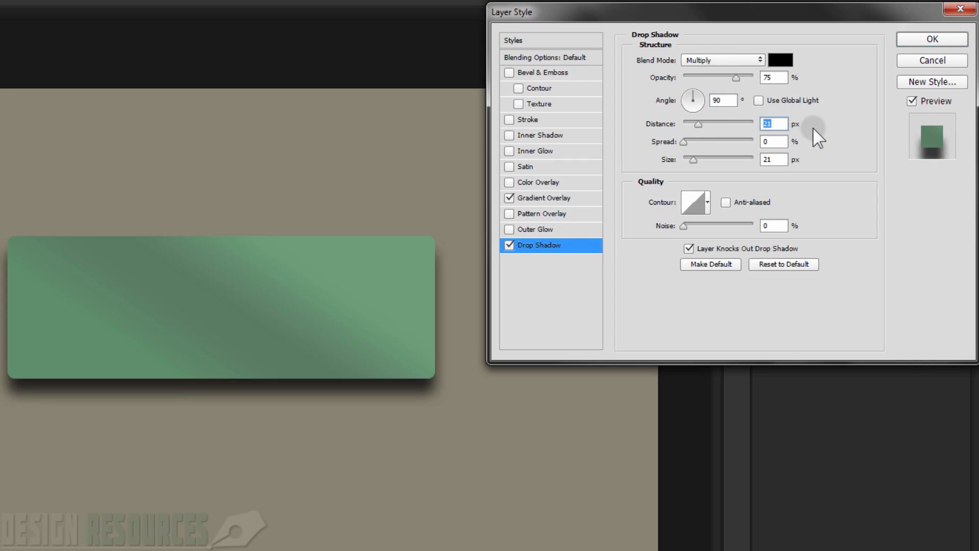
text(1)
double_click(772, 160)
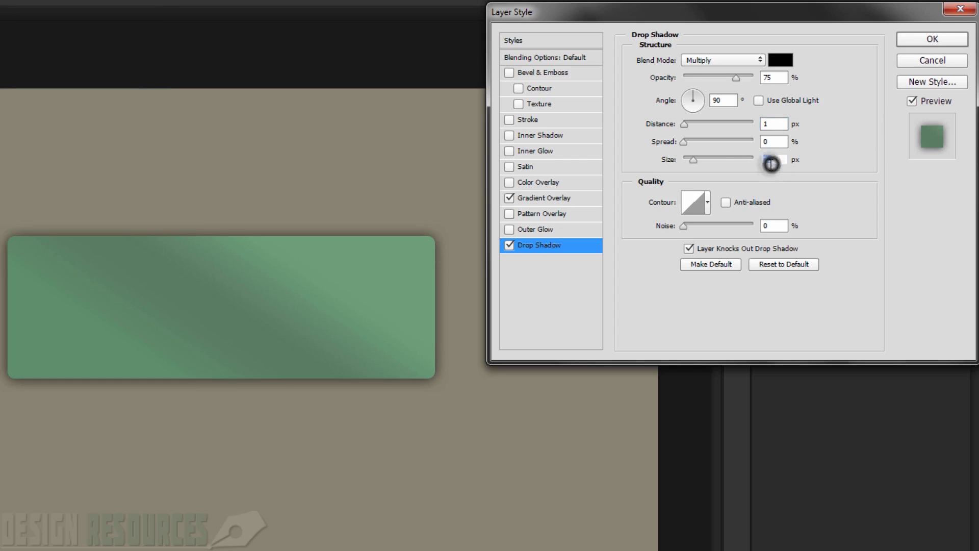
text(5)
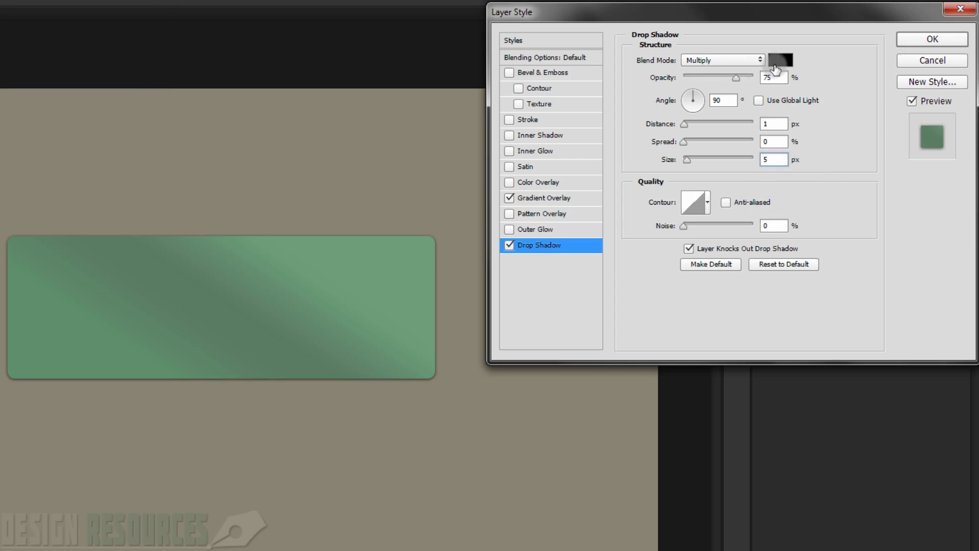
Set the rectangle's drop shadow to Normal blending with sampled green #507c5b, accept the layer style, and collapse the layer's effects list
click(728, 60)
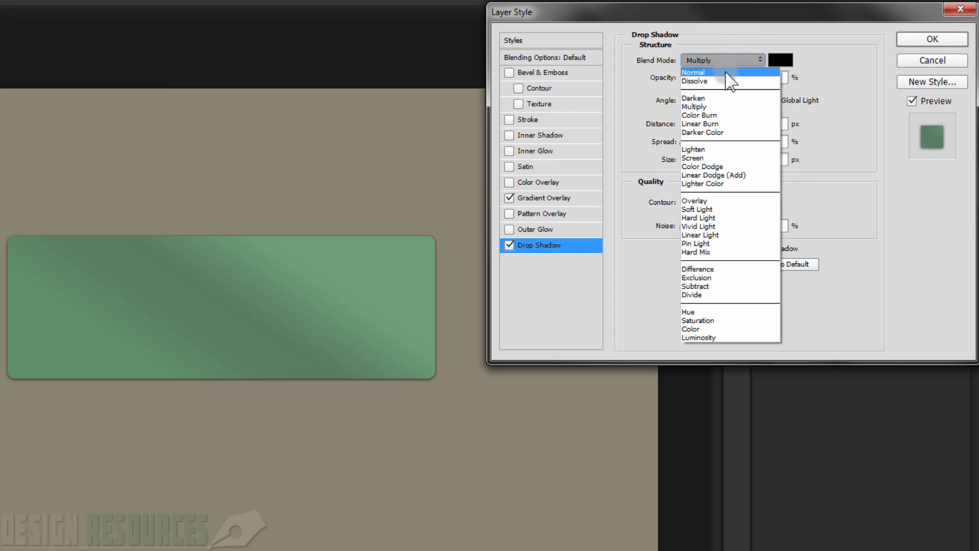
click(726, 73)
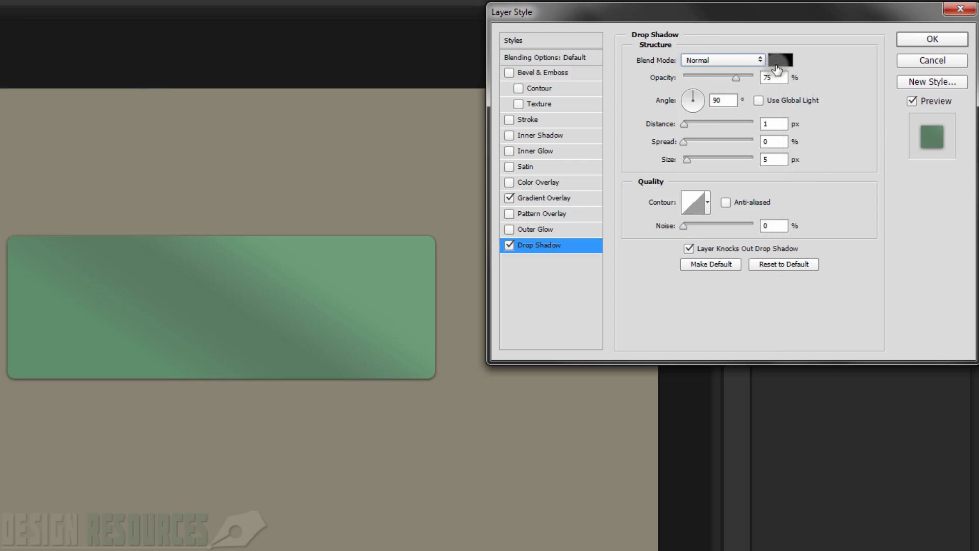
click(779, 61)
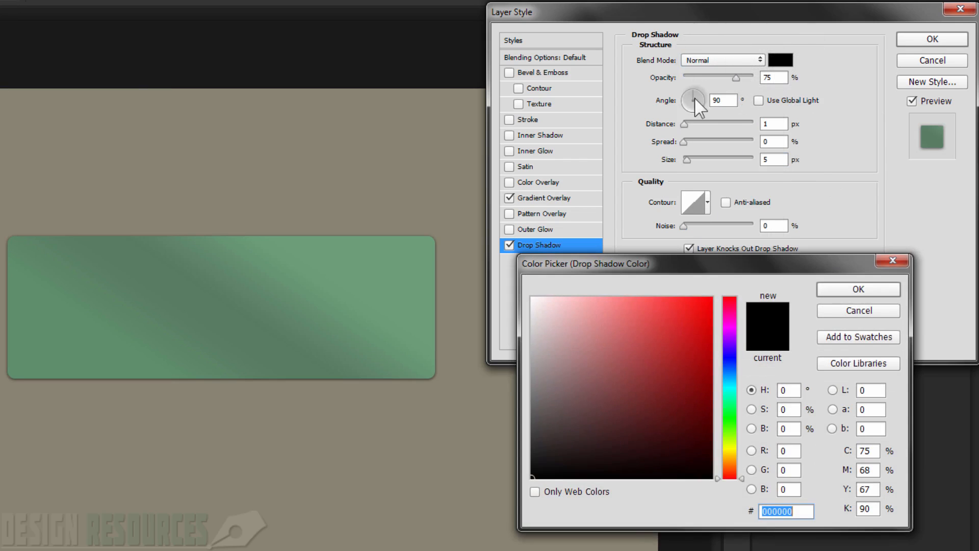
click(416, 347)
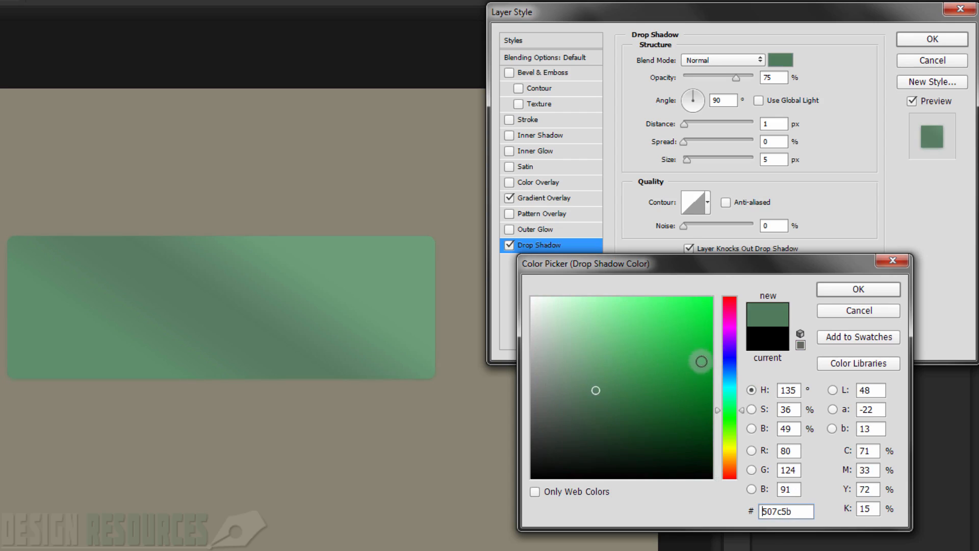
click(840, 293)
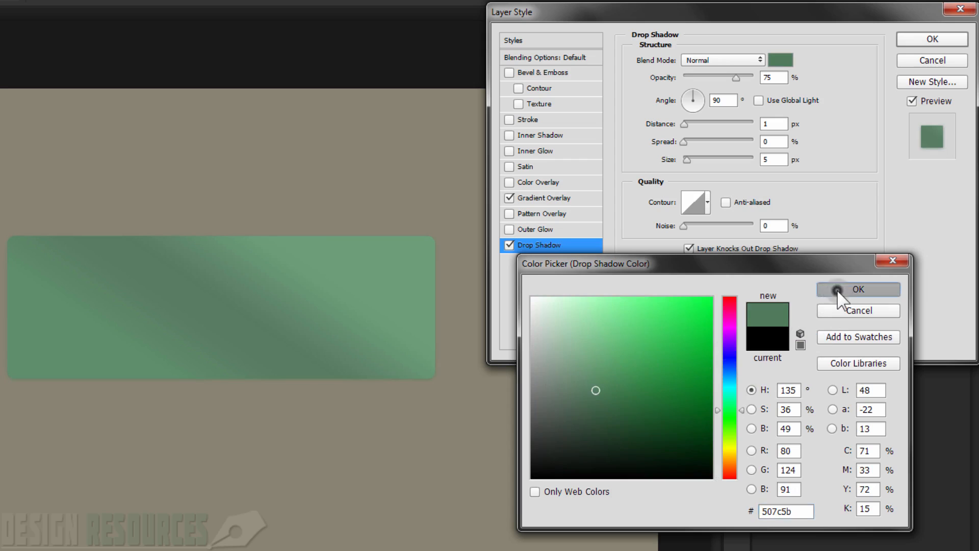
click(931, 39)
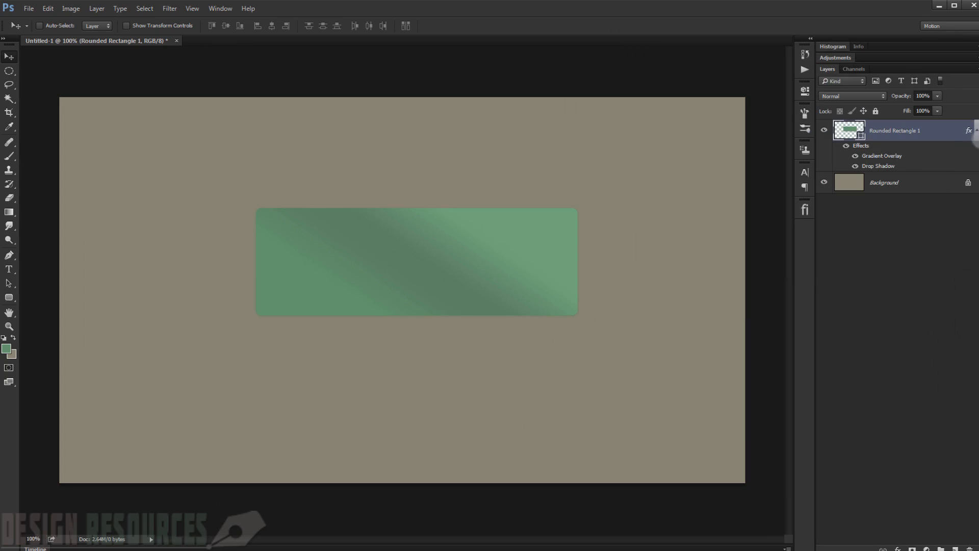
click(976, 131)
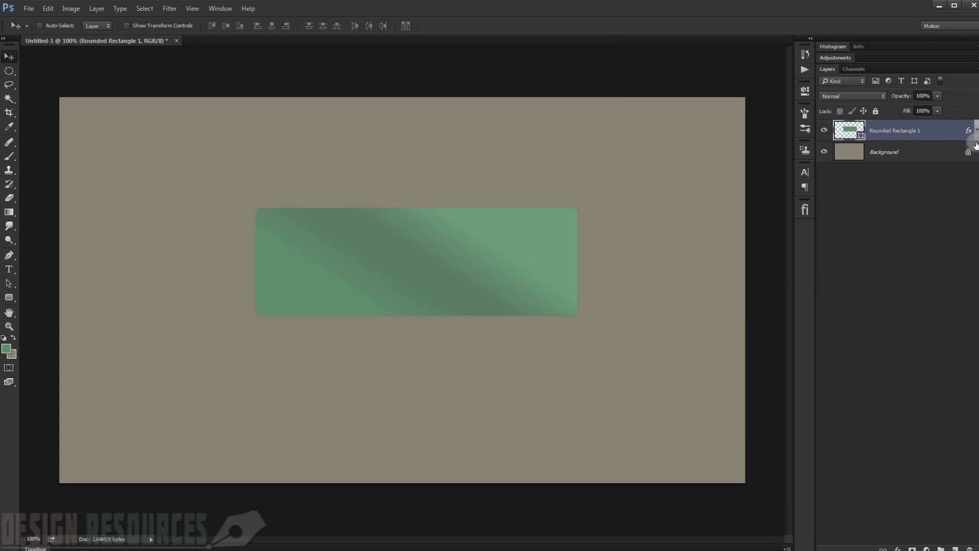
Duplicate the rounded rectangle slightly below the original and squash the copy from its top edge into a thin strip
scroll(351, 279, up, 2)
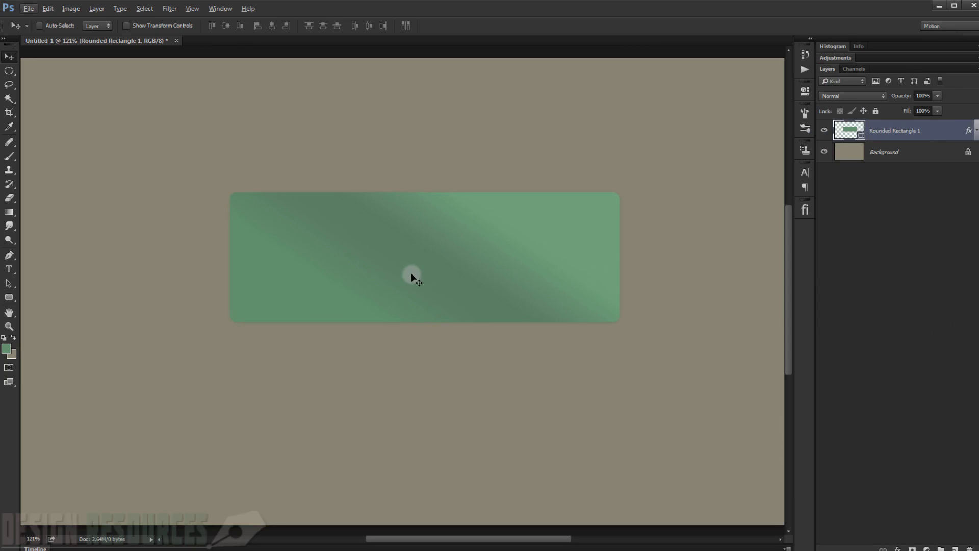
drag(415, 246, 414, 268)
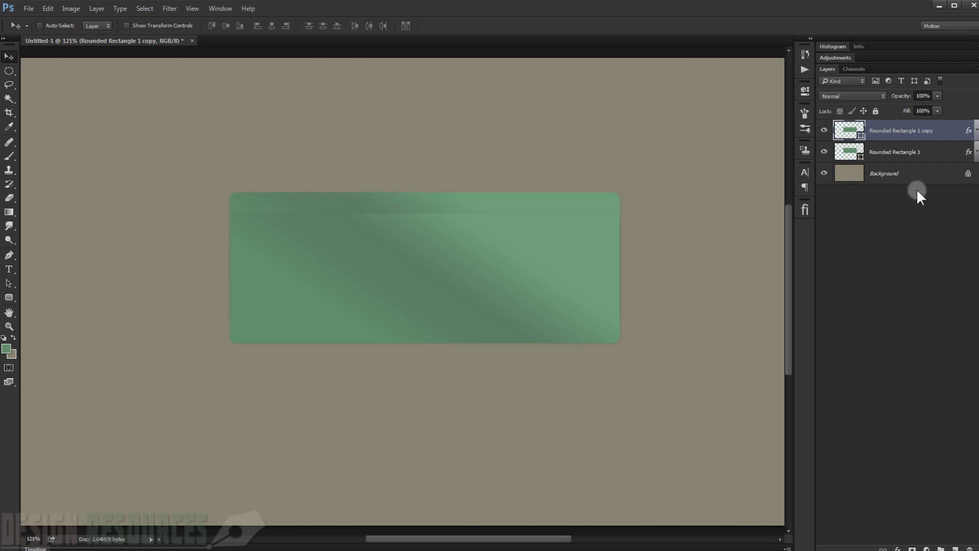
key(ctrl+t)
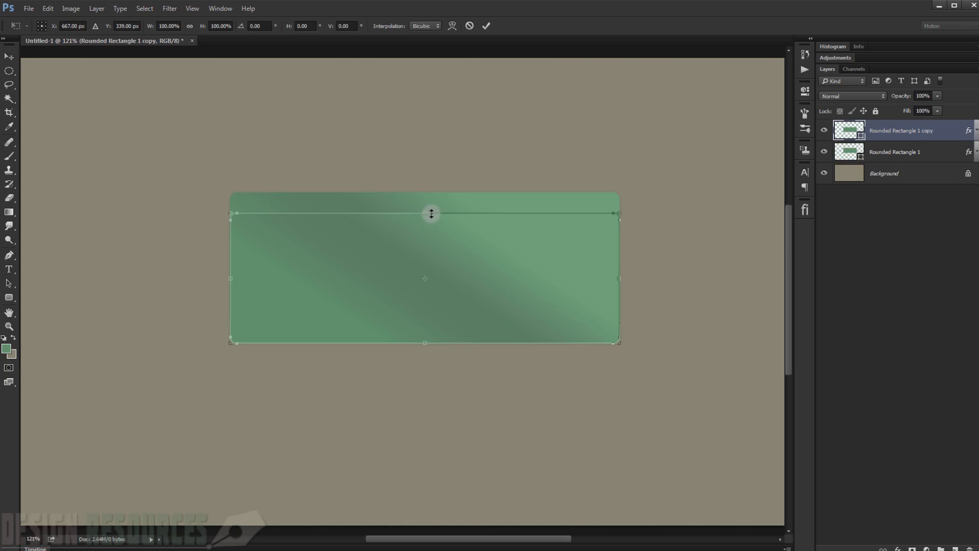
drag(426, 214, 408, 313)
key(Return)
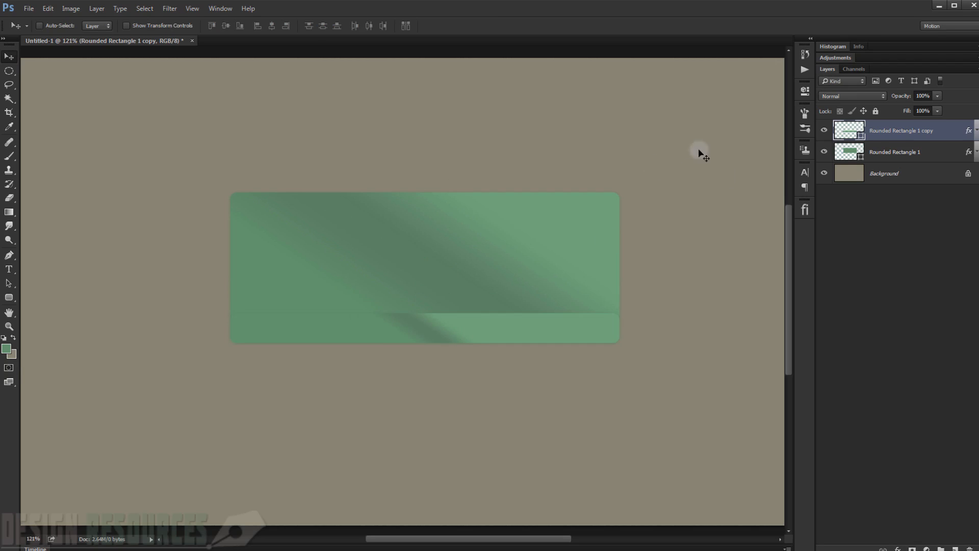
Place the strip copy beneath the original rectangle in the layer order and clear its layer style
drag(911, 134, 871, 164)
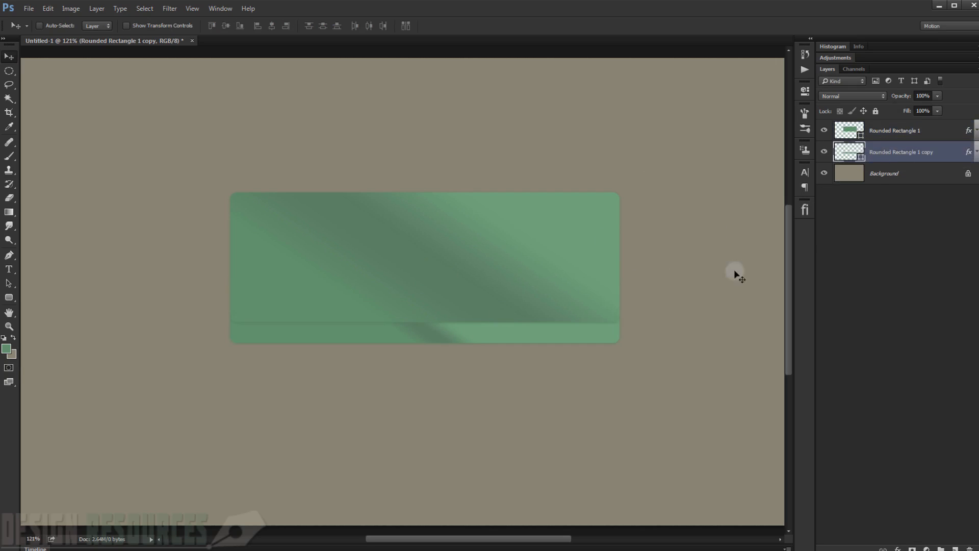
right_click(968, 153)
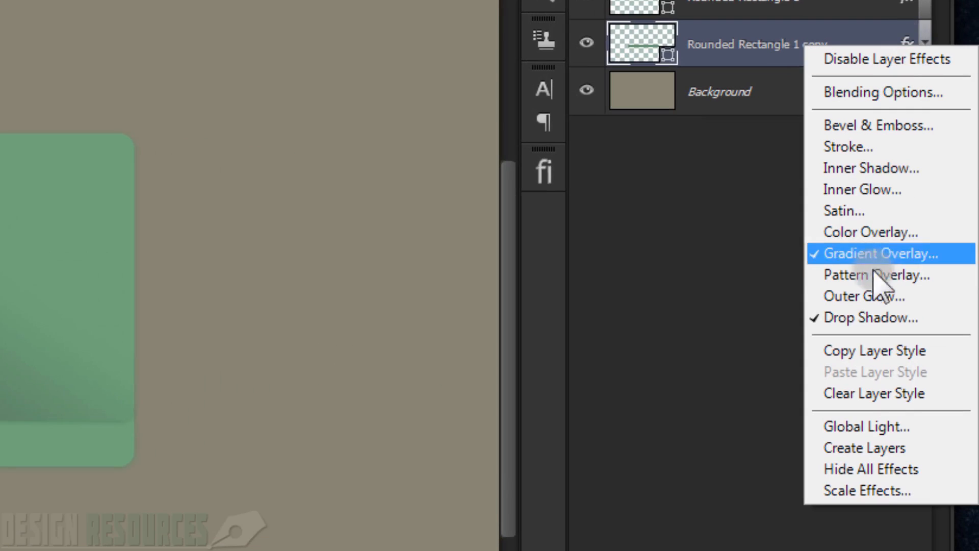
click(873, 394)
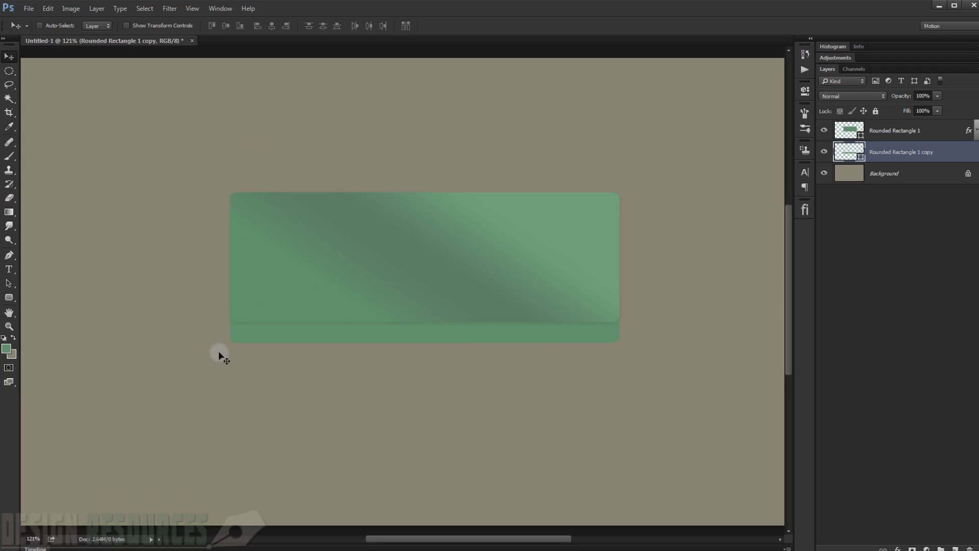
Add a Gradient Overlay to the strip copy with the angle set to 0°
double_click(968, 156)
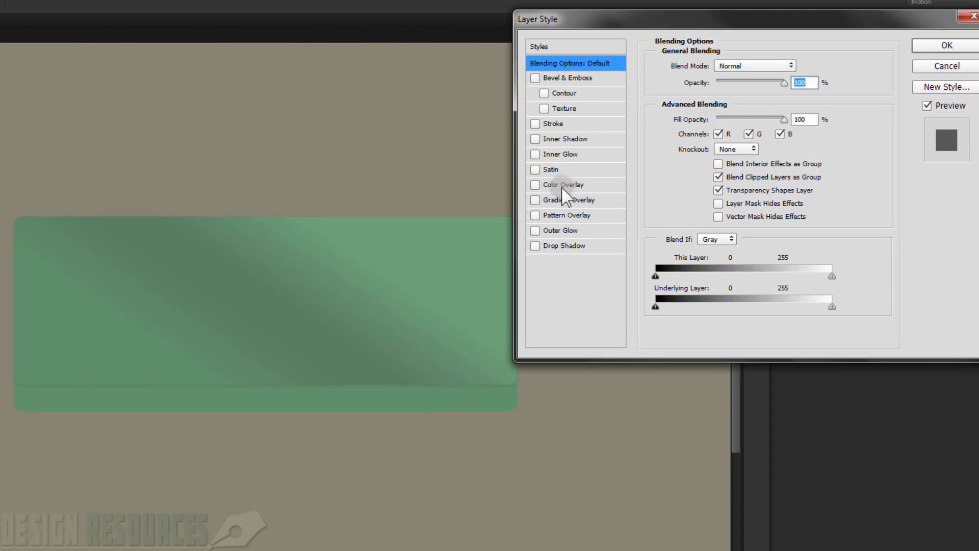
click(564, 185)
click(556, 200)
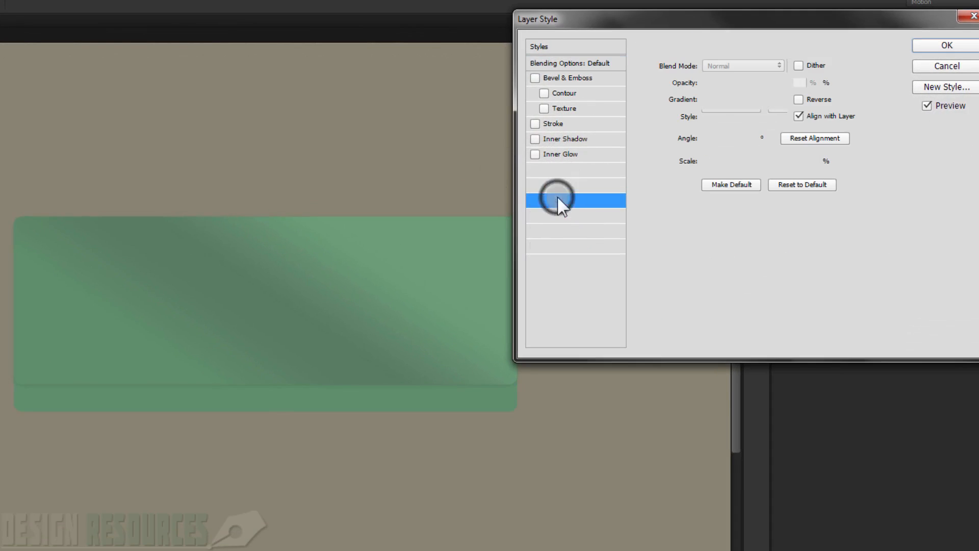
double_click(735, 138)
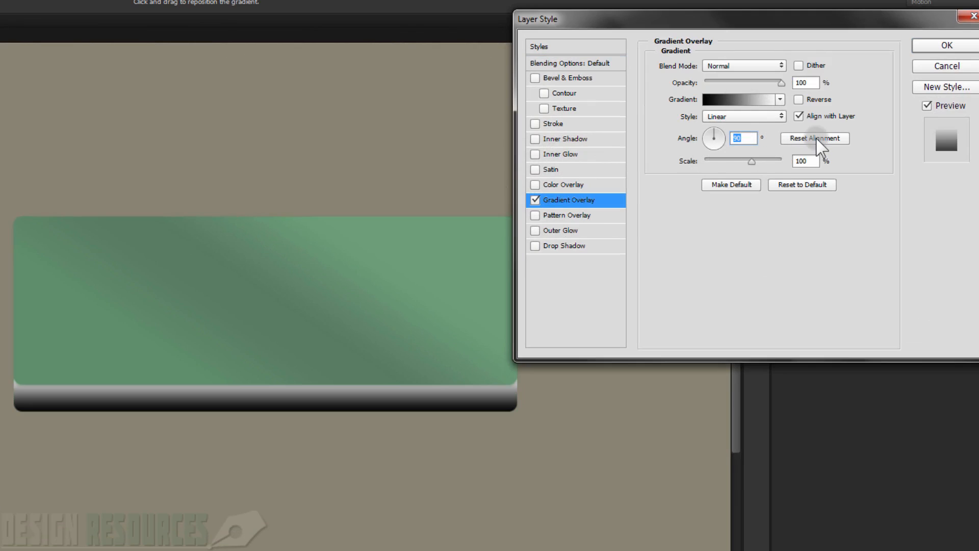
text(0)
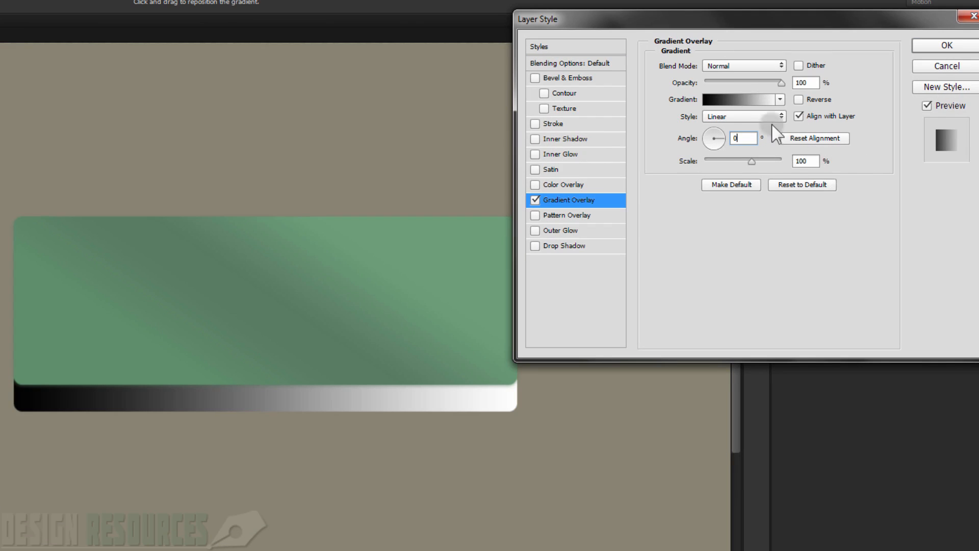
Edit the strip's overlay gradient and set its starting color stop to dark green #36543e, based on the rectangle's sampled green
click(751, 100)
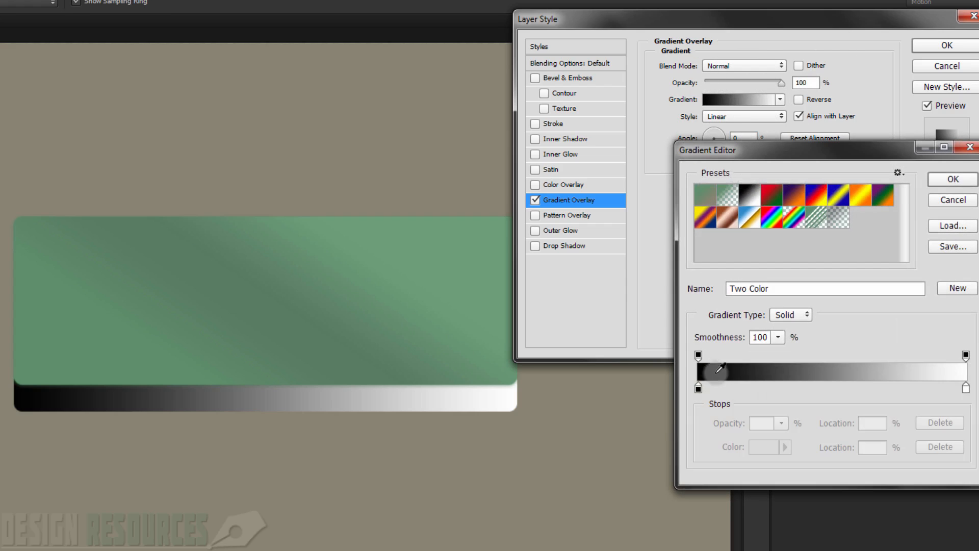
double_click(699, 390)
click(697, 388)
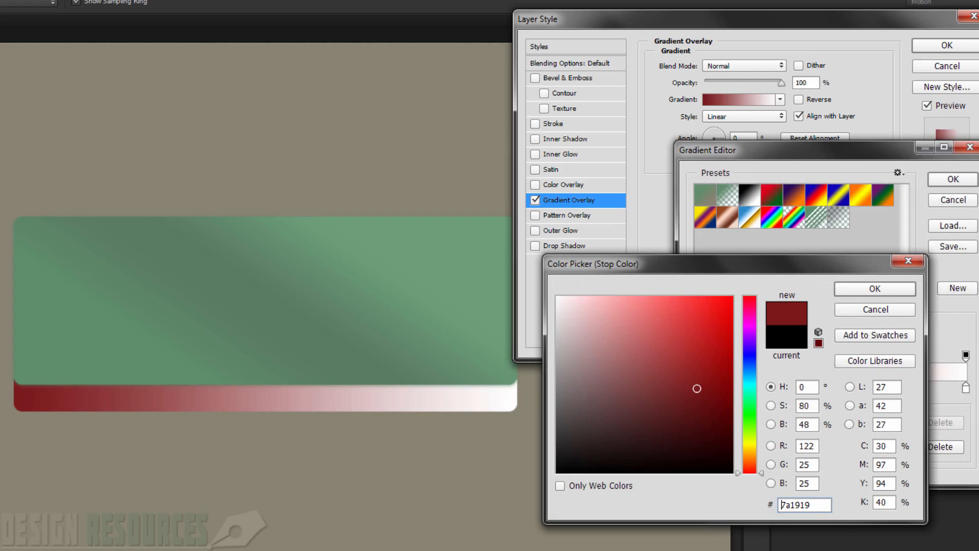
click(479, 362)
drag(614, 376, 625, 416)
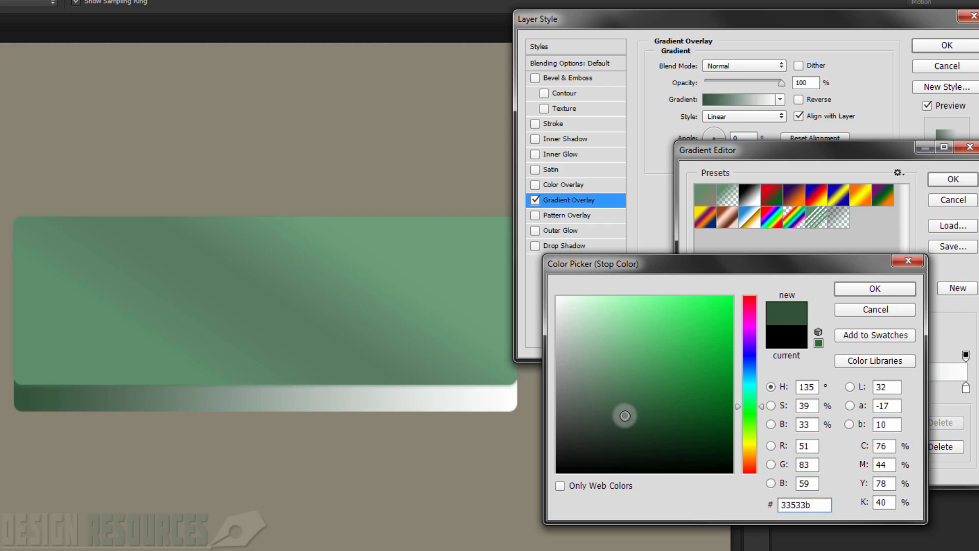
click(617, 410)
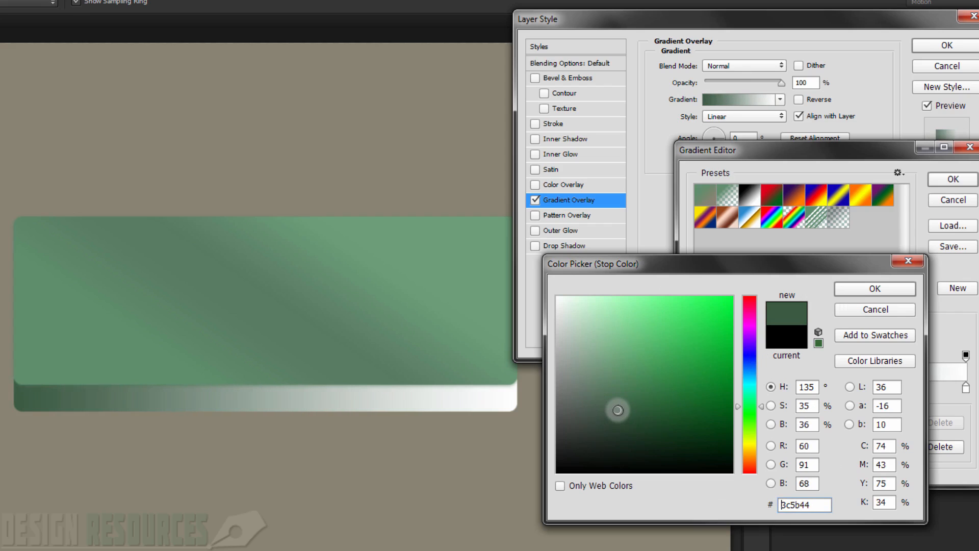
click(619, 415)
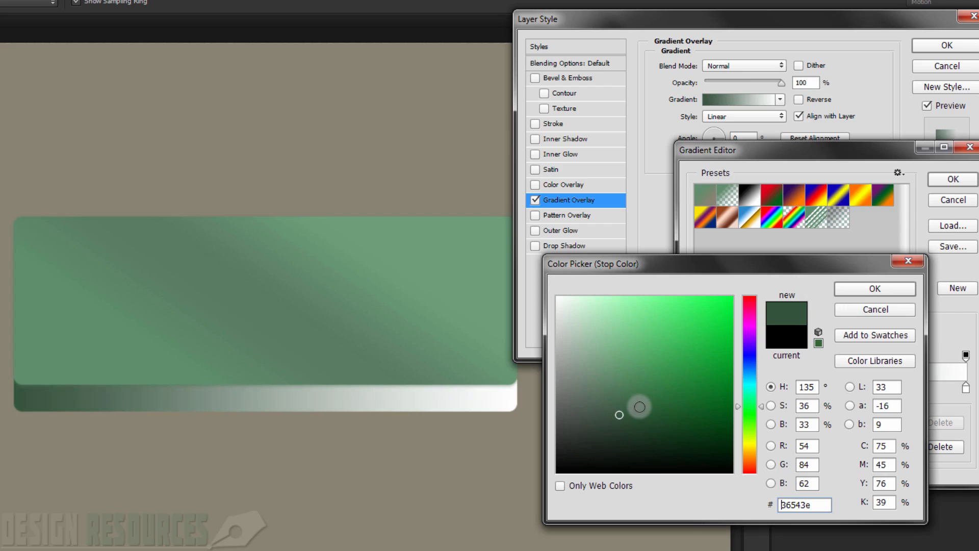
click(618, 406)
click(619, 408)
click(622, 415)
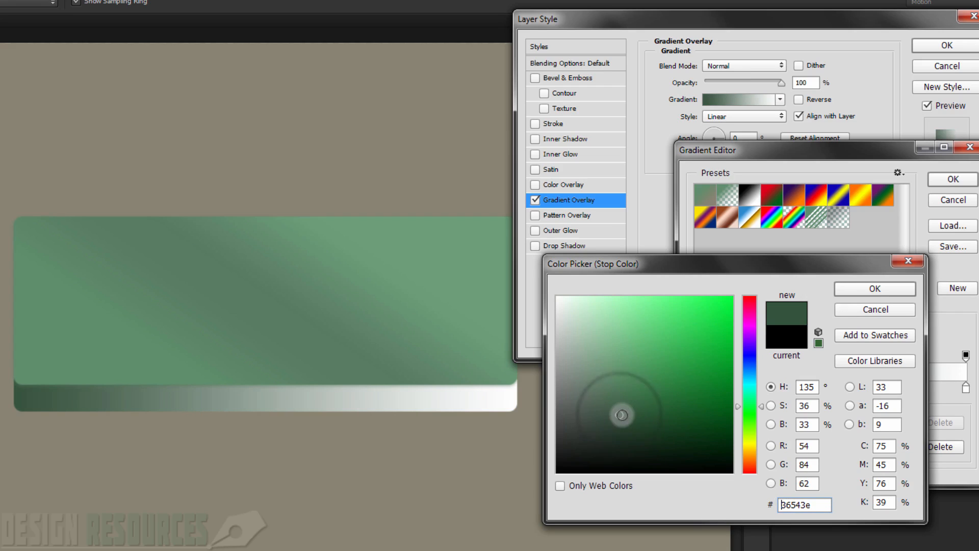
click(874, 288)
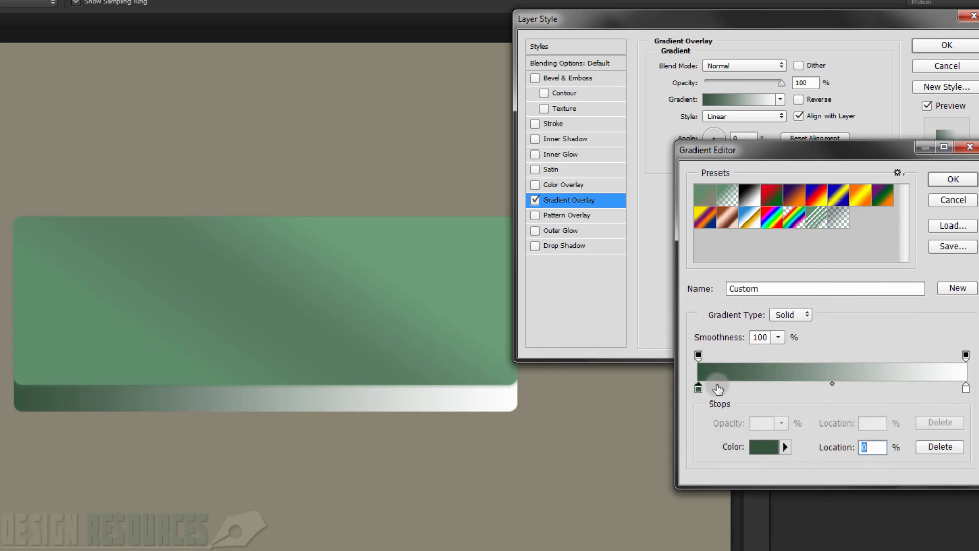
Add a color stop at 5% in the gradient and color it medium green #527b5c
click(714, 390)
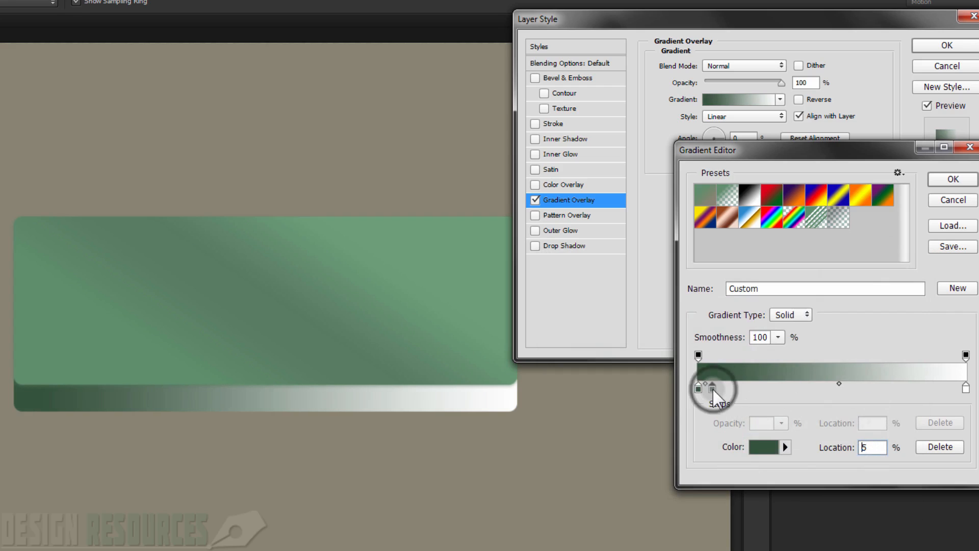
double_click(713, 389)
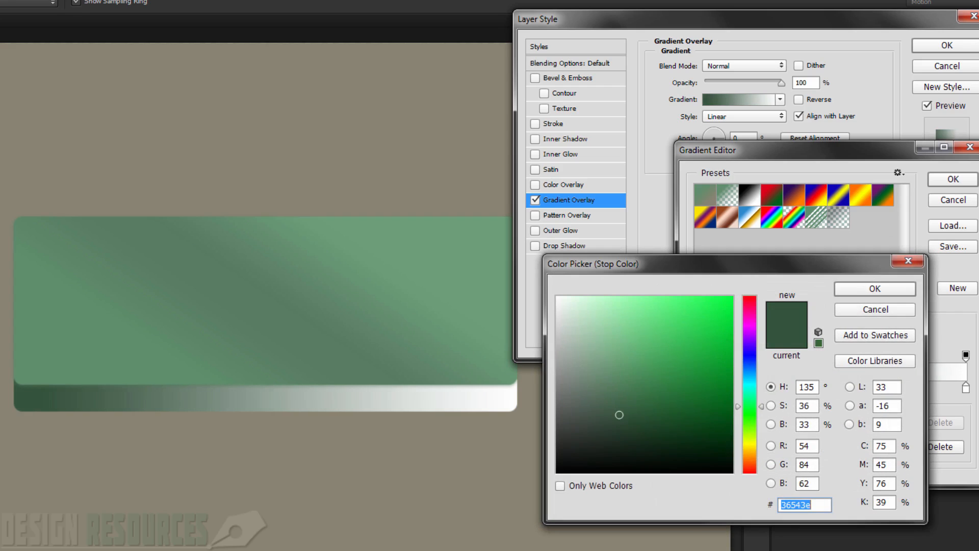
click(127, 352)
click(614, 385)
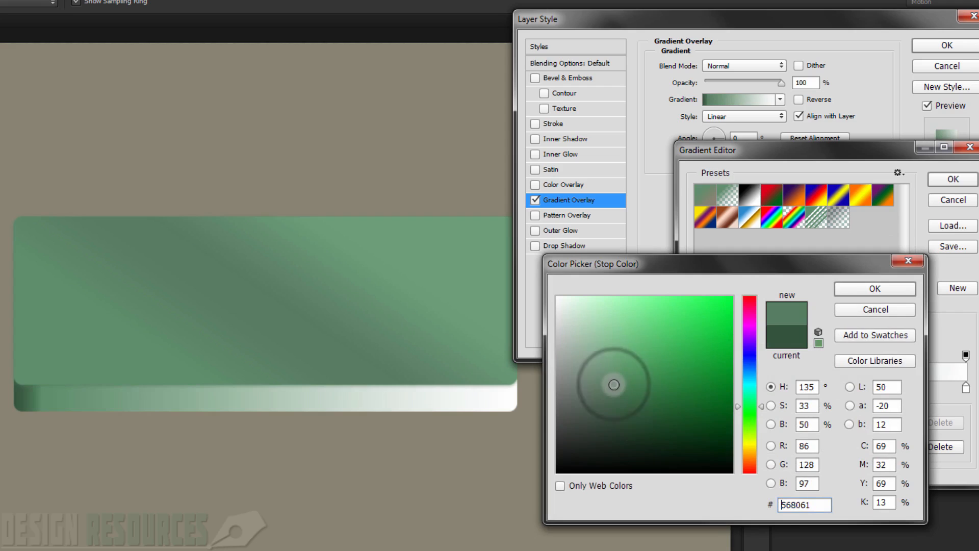
drag(614, 385, 615, 386)
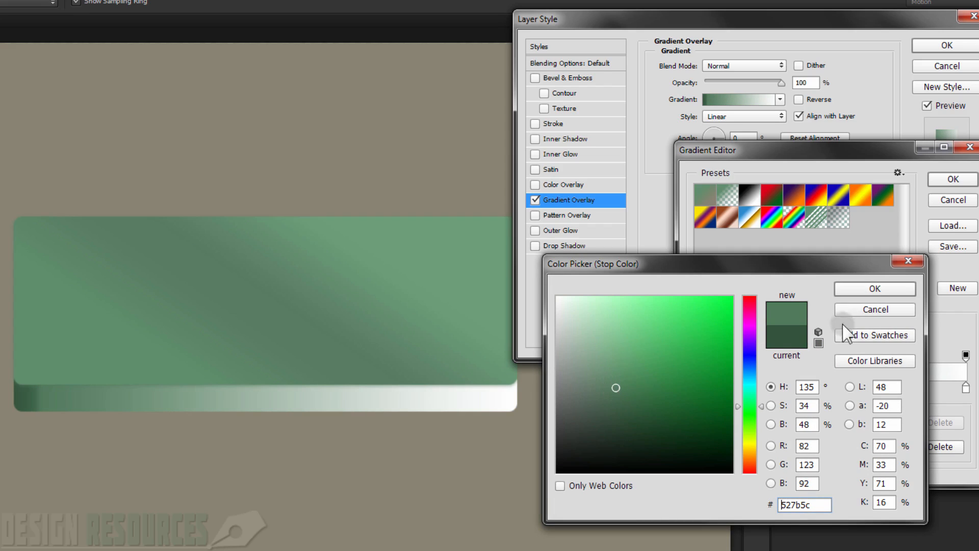
click(874, 287)
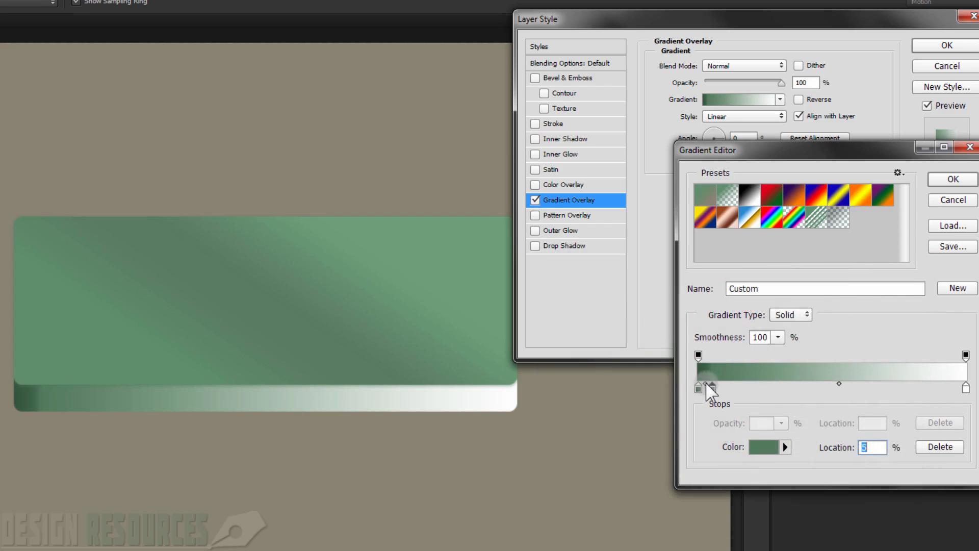
Tighten the gradient's opening transition with its midpoint at 14% and remove the white end stop
drag(705, 384, 710, 390)
click(702, 384)
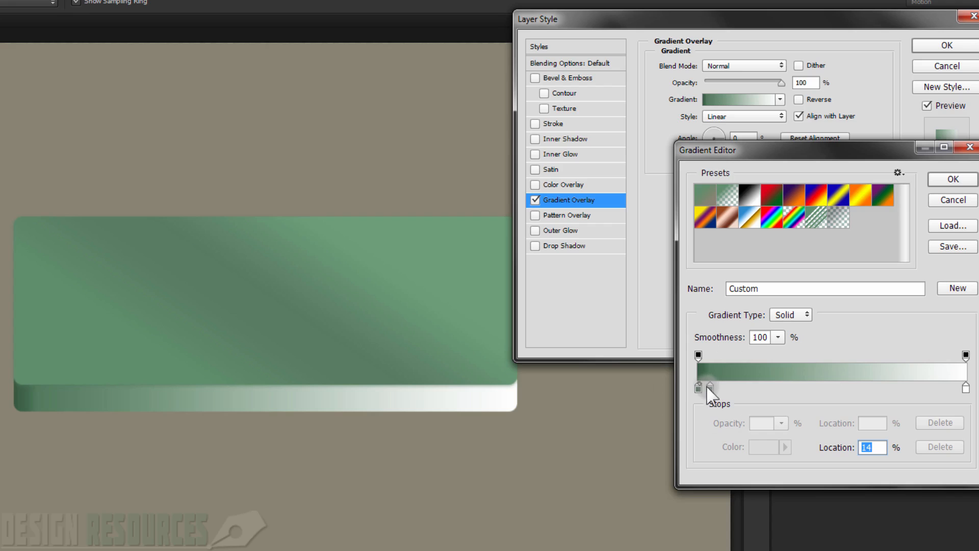
click(700, 386)
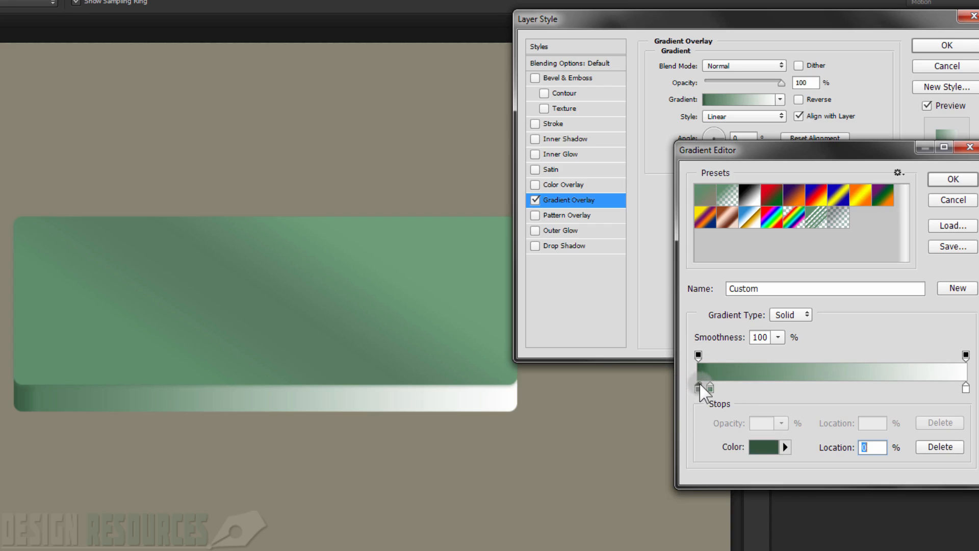
double_click(698, 387)
drag(966, 389, 964, 403)
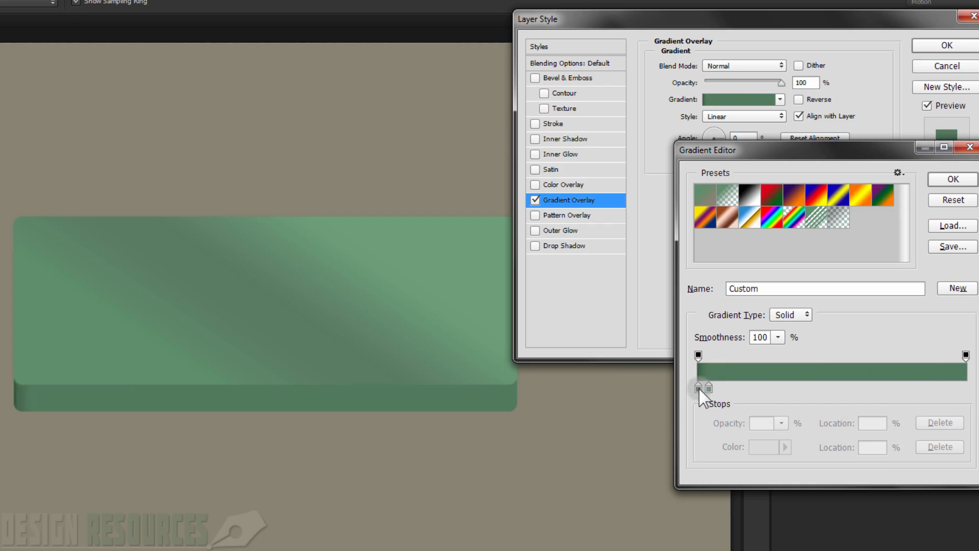
Try to copy the dark start stop farther along the gradient and accept its stop color
drag(699, 389, 753, 387)
double_click(753, 387)
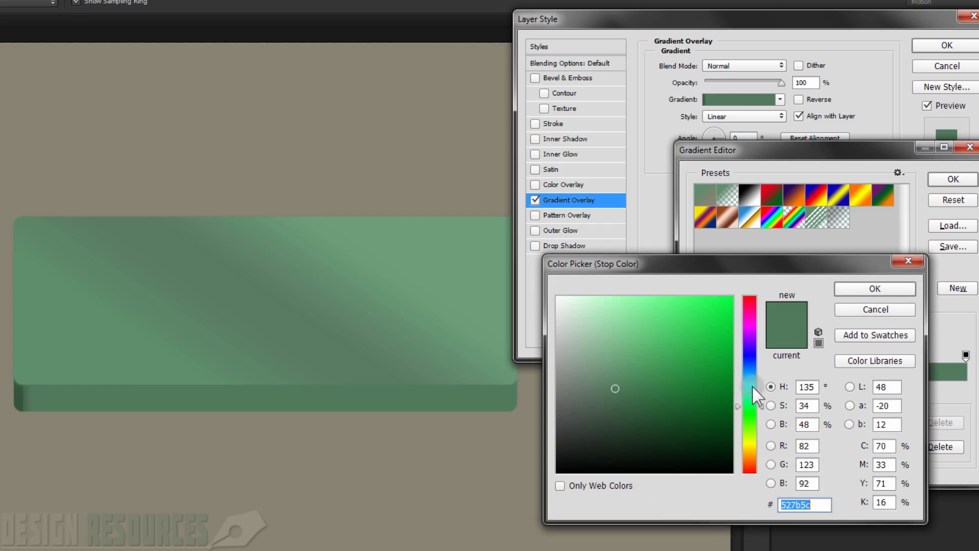
click(875, 289)
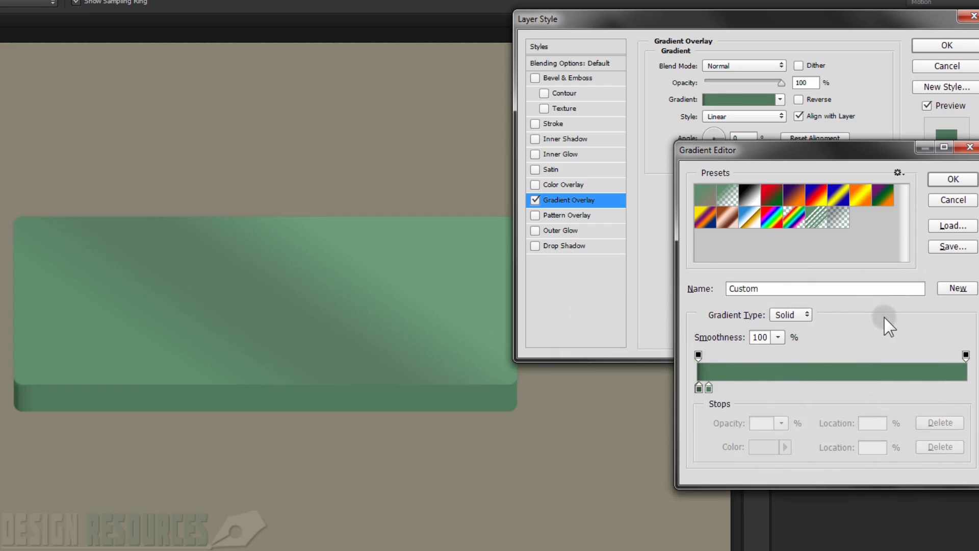
key(ctrl+alt+z)
key(ctrl+alt+z)
drag(699, 388, 698, 410)
click(698, 389)
click(699, 389)
click(708, 389)
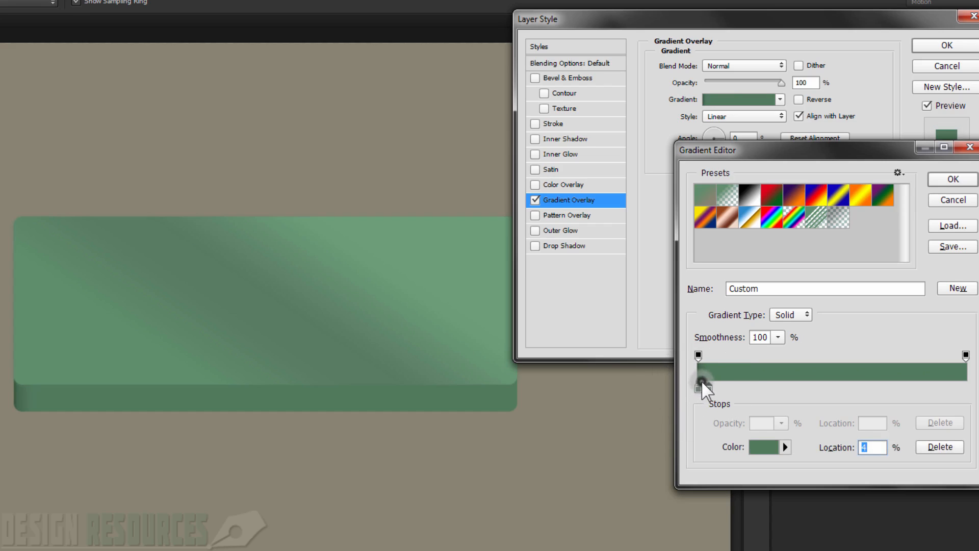
Copy the dark green stop to 100% and the medium green stop to 96%, mirroring the dark edge at the gradient's far end
click(703, 383)
click(702, 386)
click(702, 383)
click(699, 384)
alt+drag(705, 390, 967, 391)
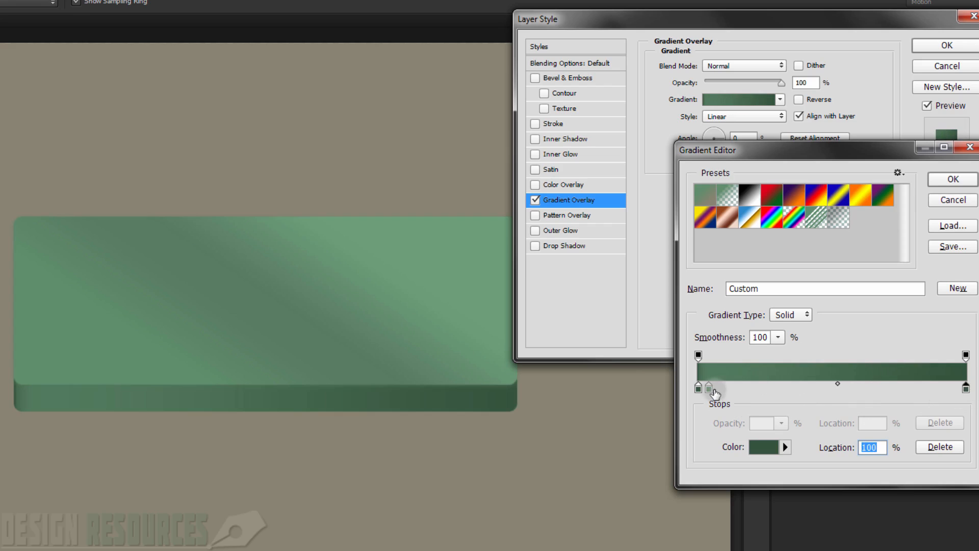
alt+drag(709, 390, 955, 383)
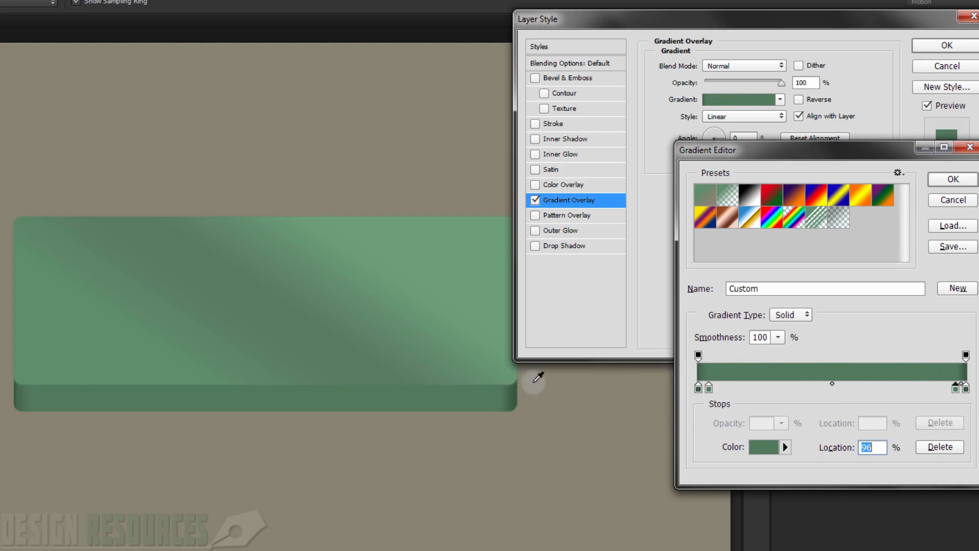
Shift the opening medium green stop to 6% to widen the transition from the dark edge
click(726, 387)
mouse_move(726, 387)
mouse_down()
mouse_move(725, 396)
mouse_move(697, 390)
mouse_move(724, 388)
mouse_move(706, 387)
mouse_move(715, 387)
mouse_up()
click(698, 388)
click(714, 389)
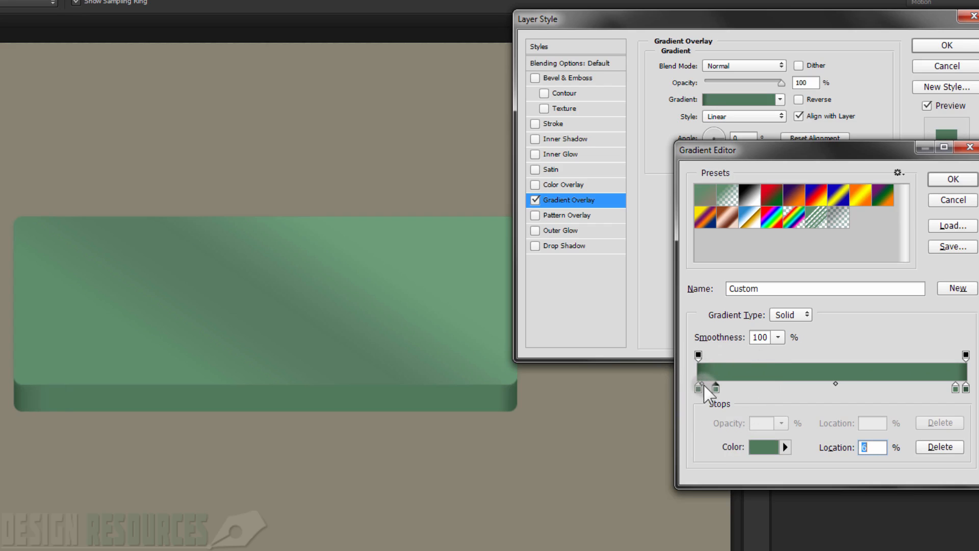
double_click(701, 385)
click(868, 313)
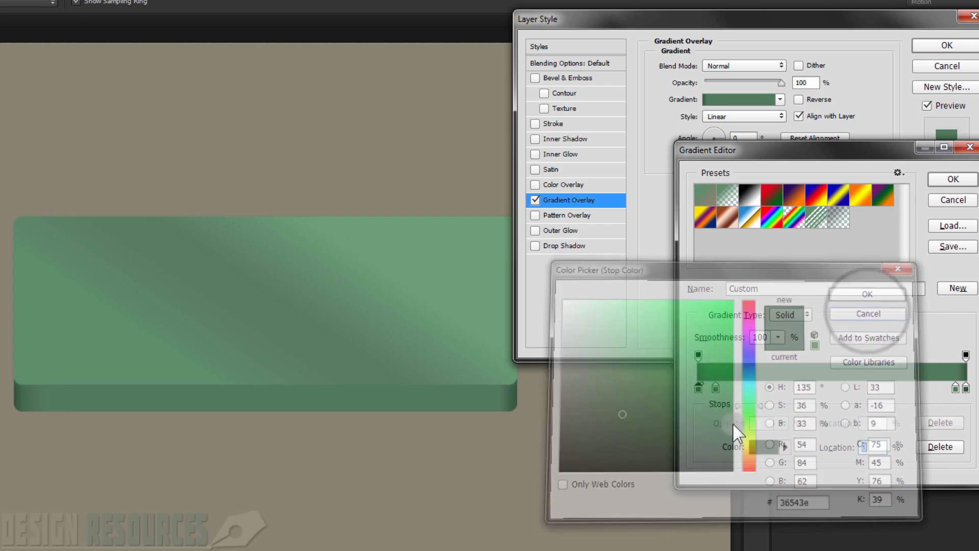
drag(707, 384, 714, 387)
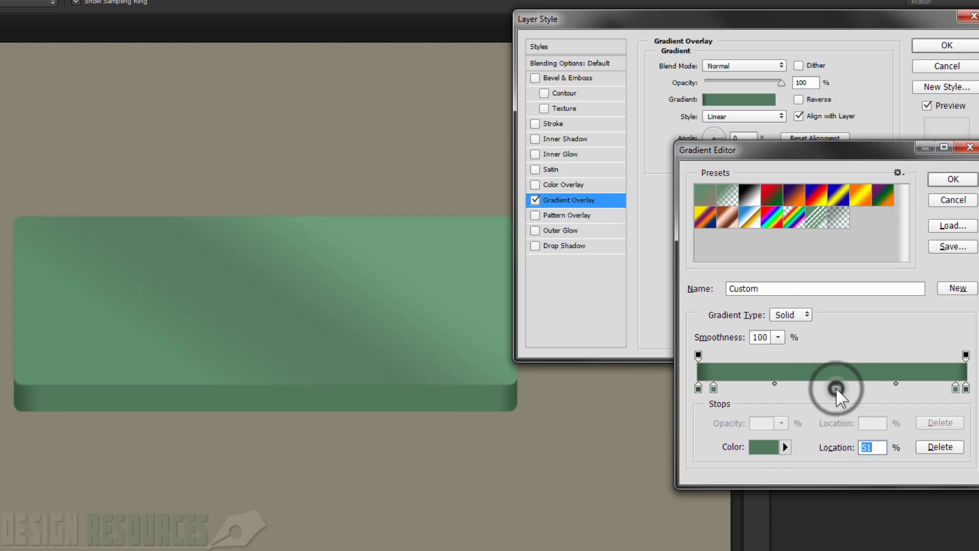
Color the gradient's middle stop at 51% lighter green #689373 and accept the edited gradient
double_click(836, 389)
click(616, 372)
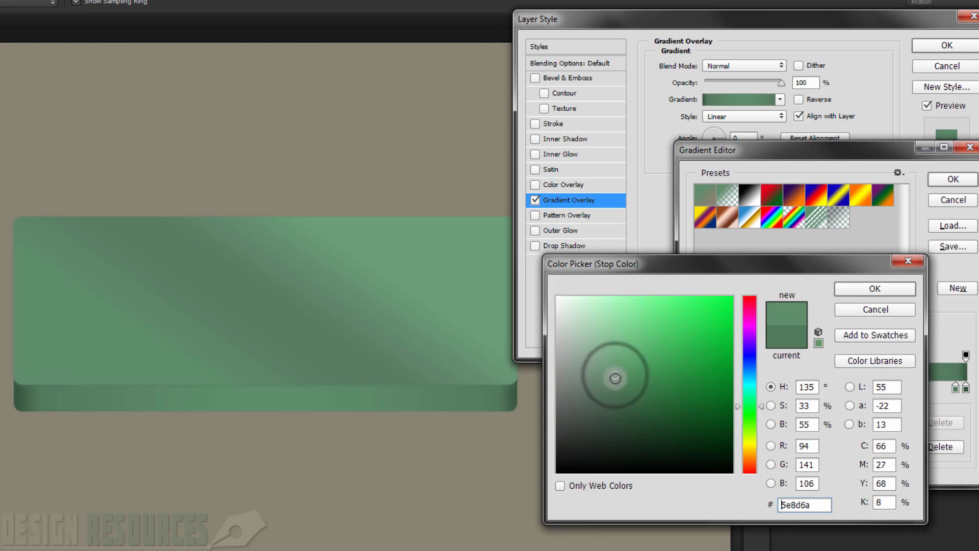
click(616, 370)
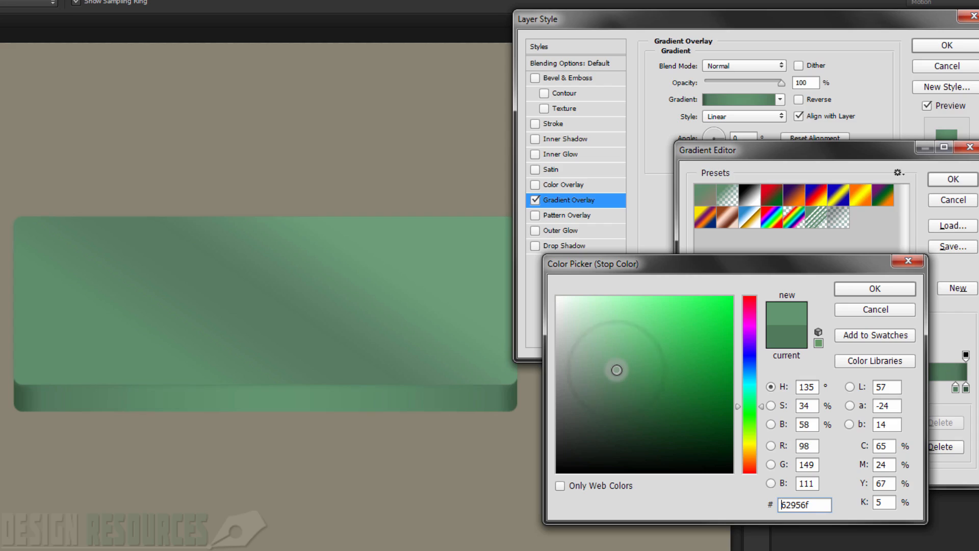
click(618, 371)
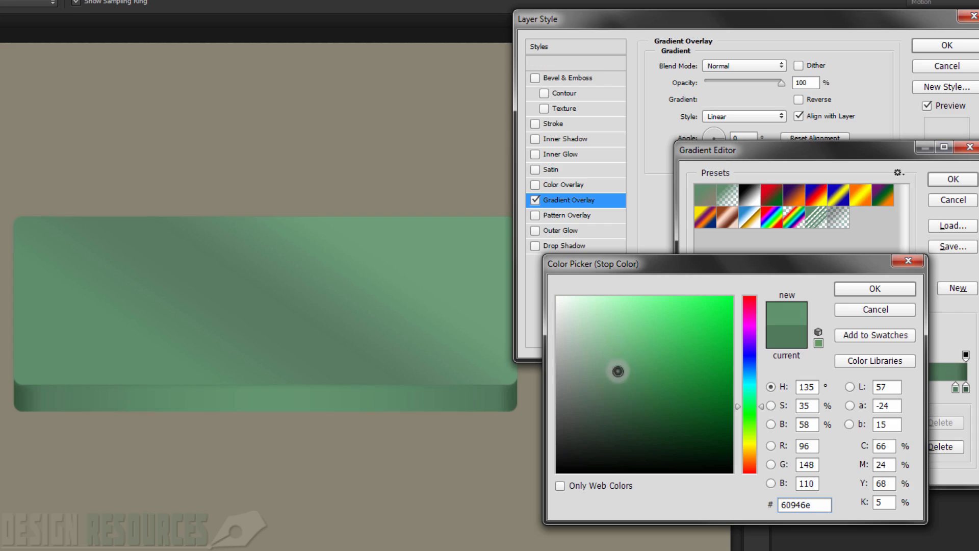
click(407, 311)
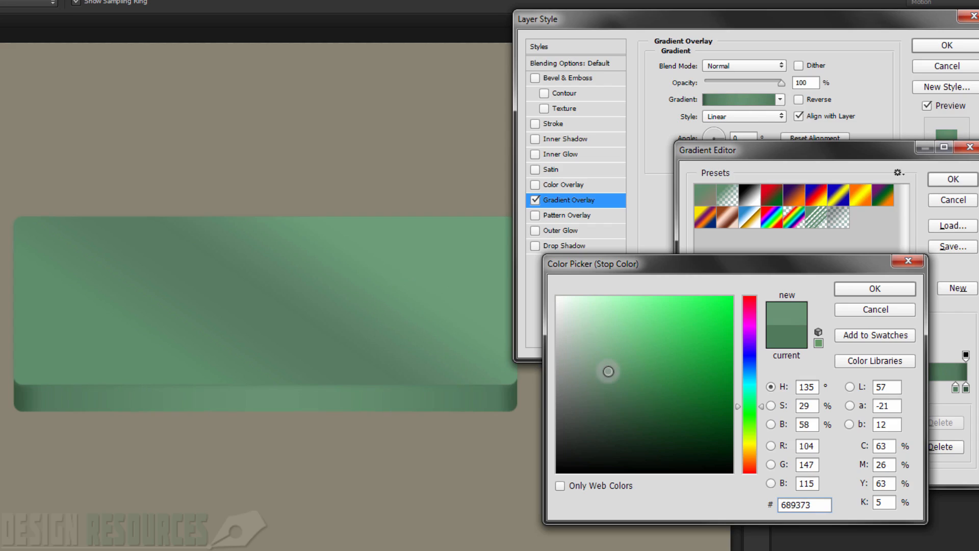
click(875, 289)
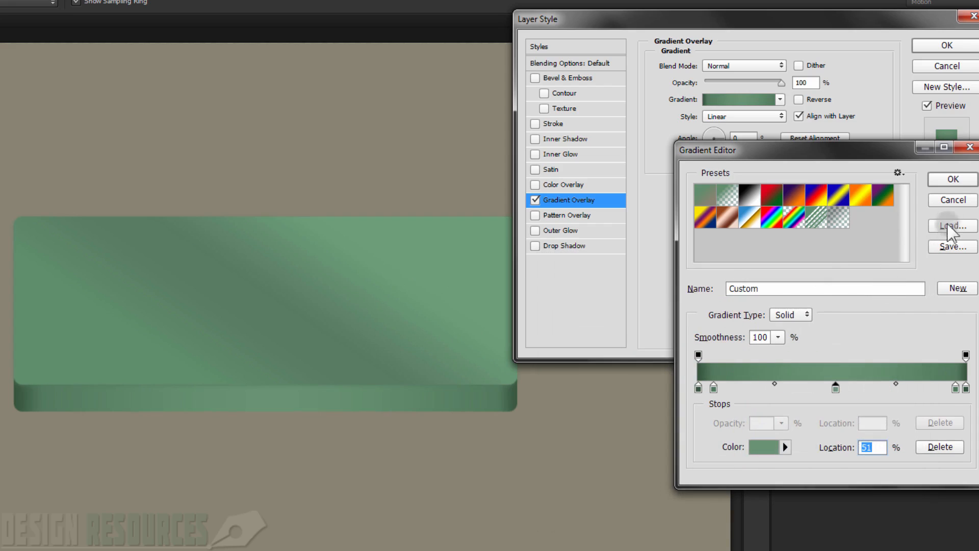
click(954, 179)
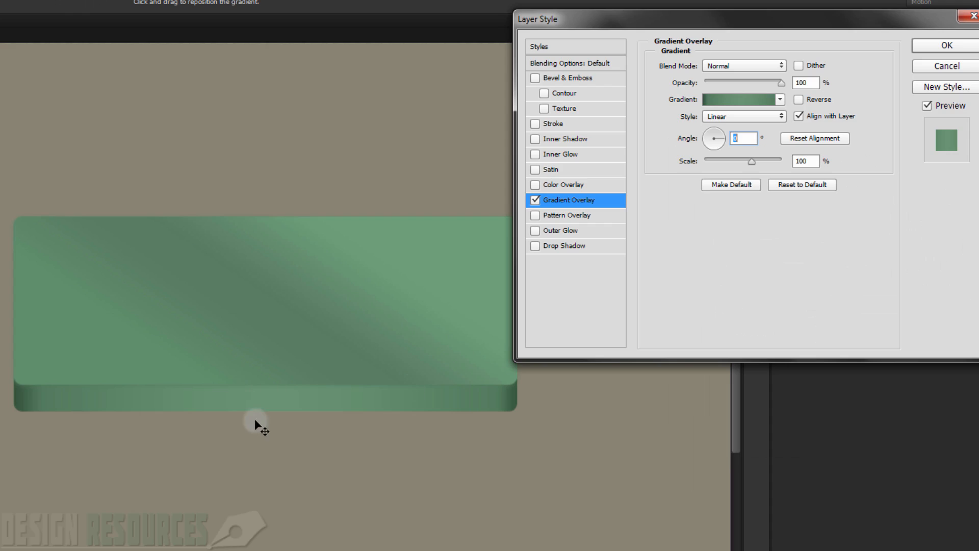
Add a drop shadow to the strip with 40% opacity and a 90° angle independent of the global light
click(565, 247)
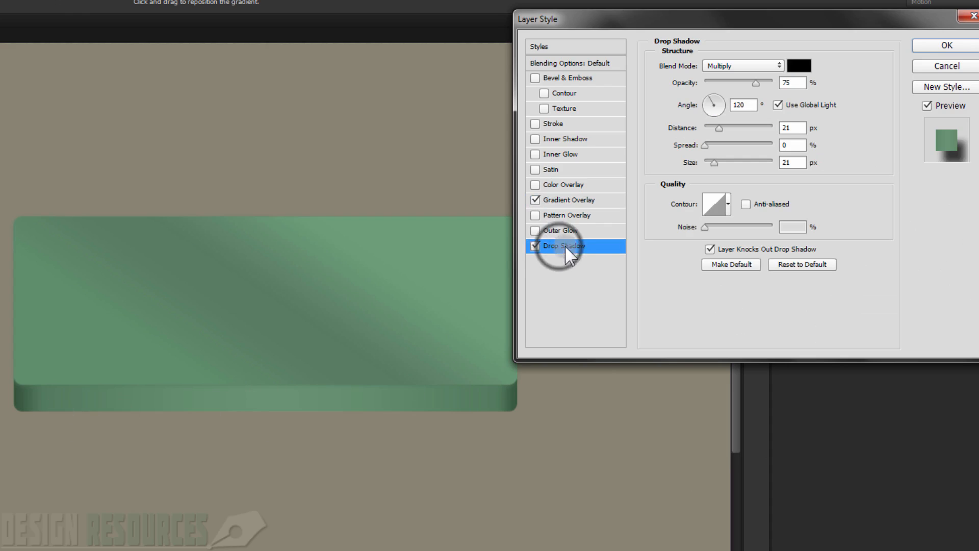
click(788, 82)
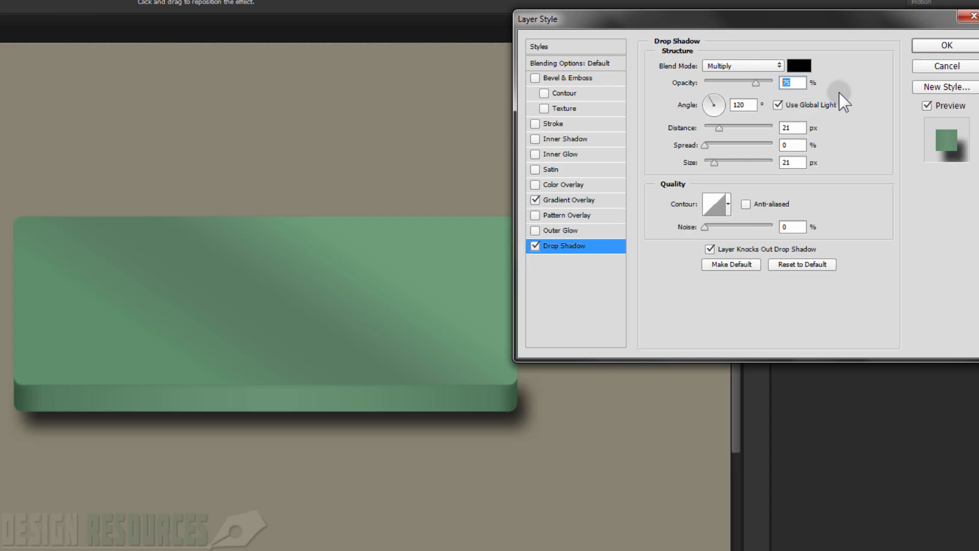
text(40)
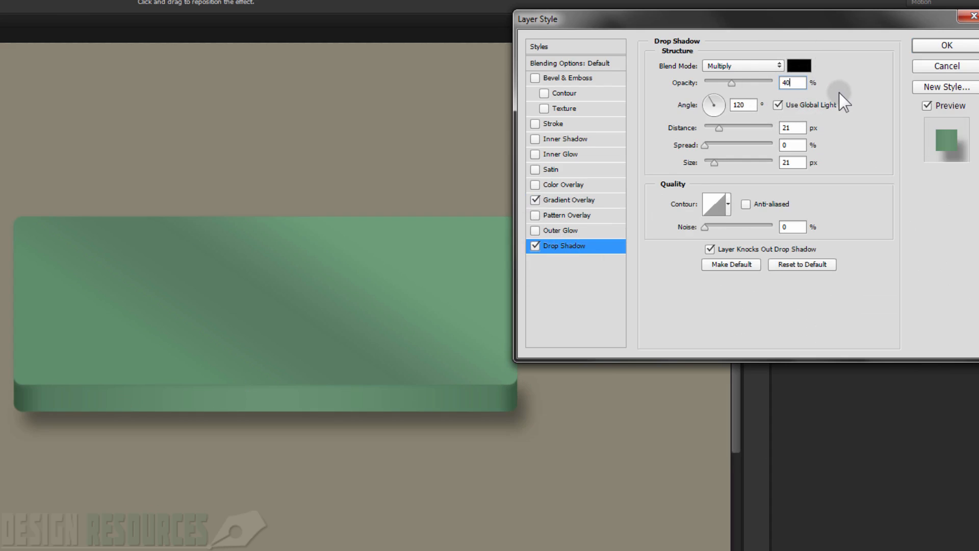
click(777, 105)
click(749, 106)
text(90)
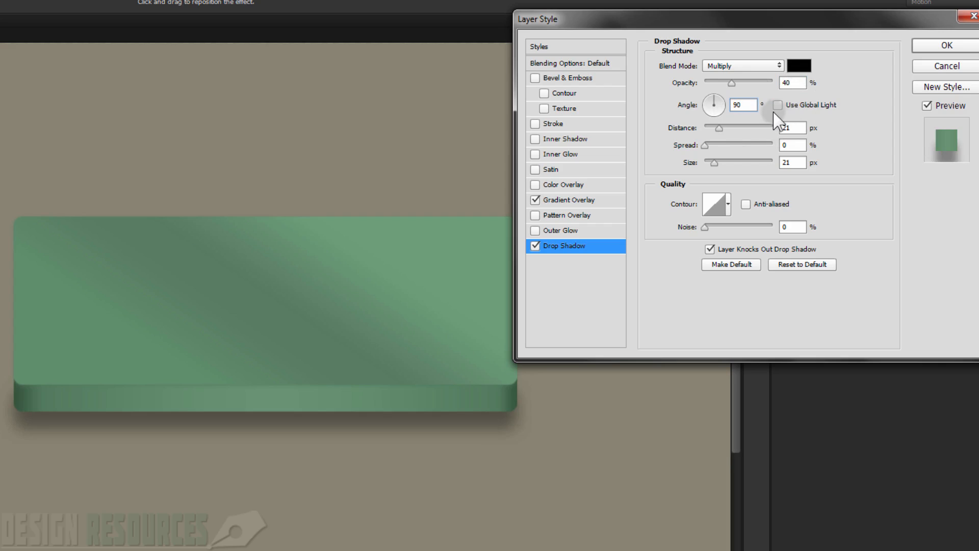
Set the drop shadow's distance to 1 px and its size to 4 px
click(786, 128)
click(791, 128)
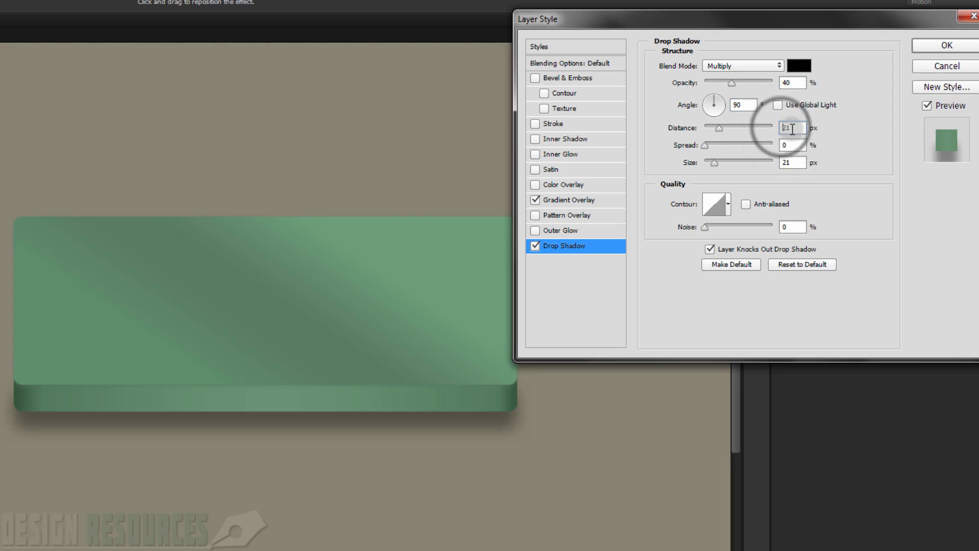
text(1)
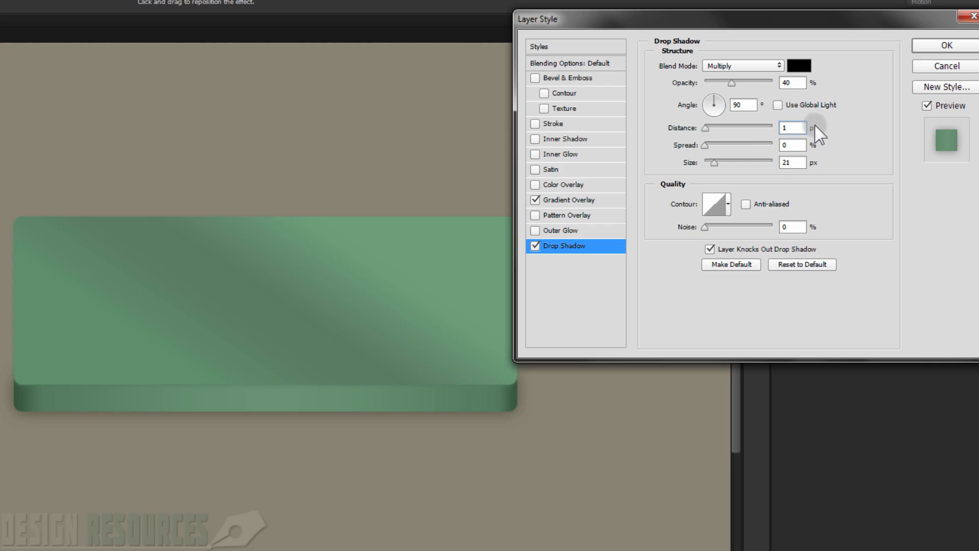
double_click(796, 163)
text(4)
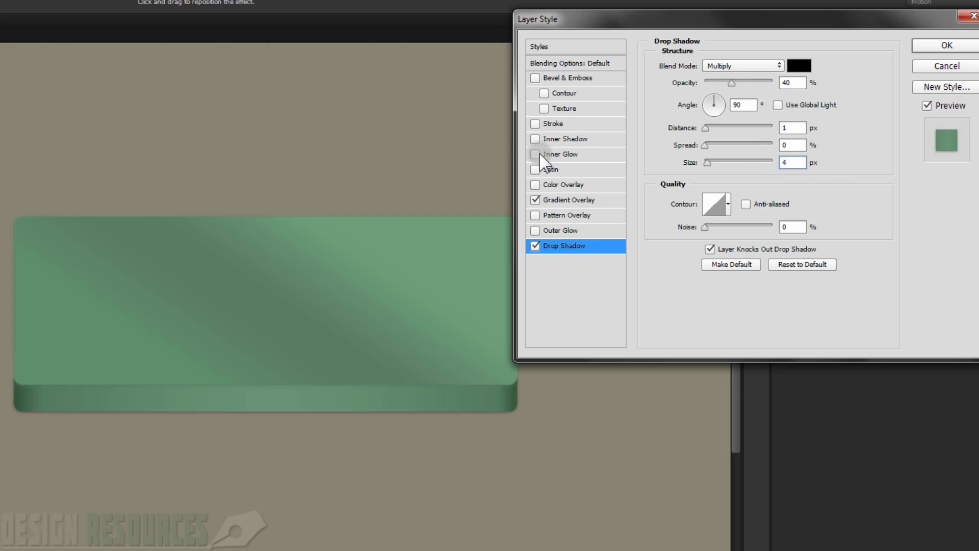
Add an inner shadow to the strip at a -90° angle without using the global light
click(556, 139)
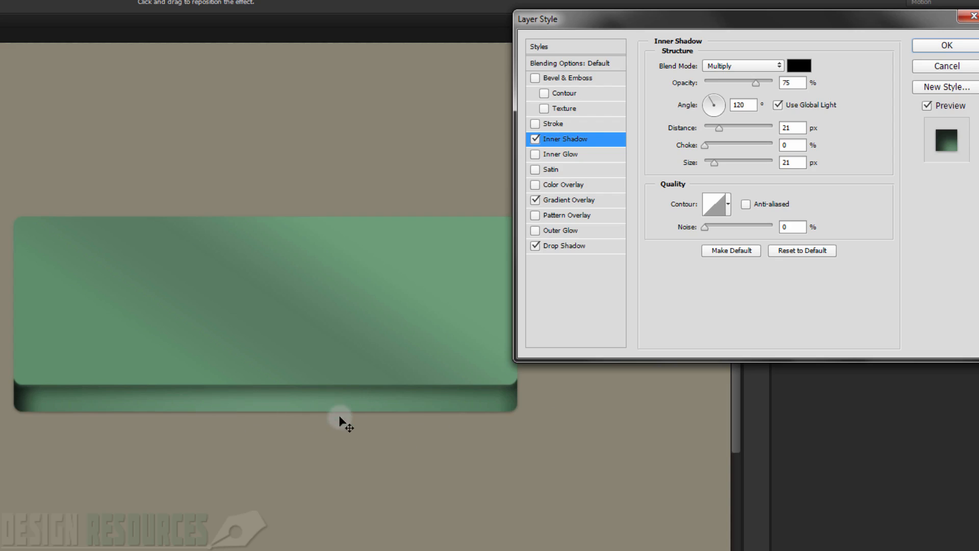
click(778, 105)
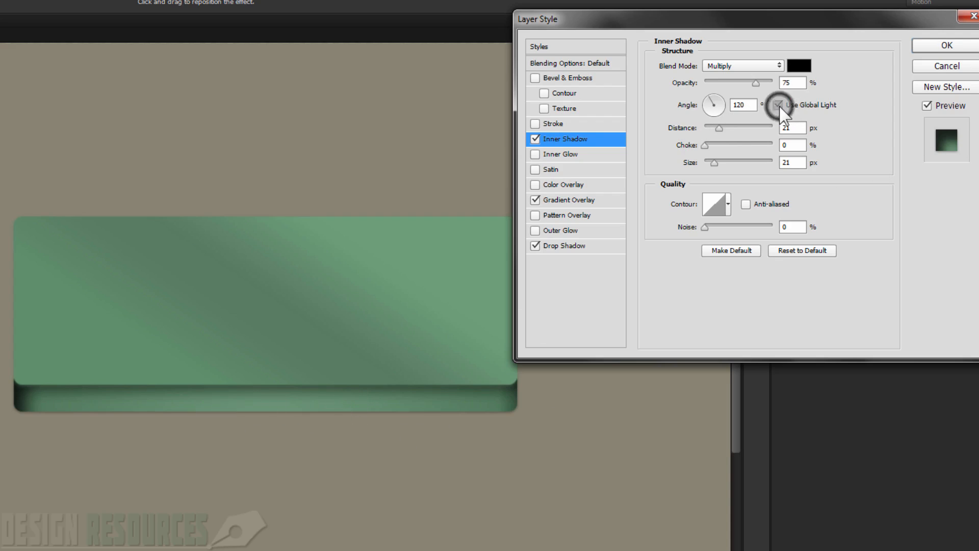
drag(737, 105, 754, 107)
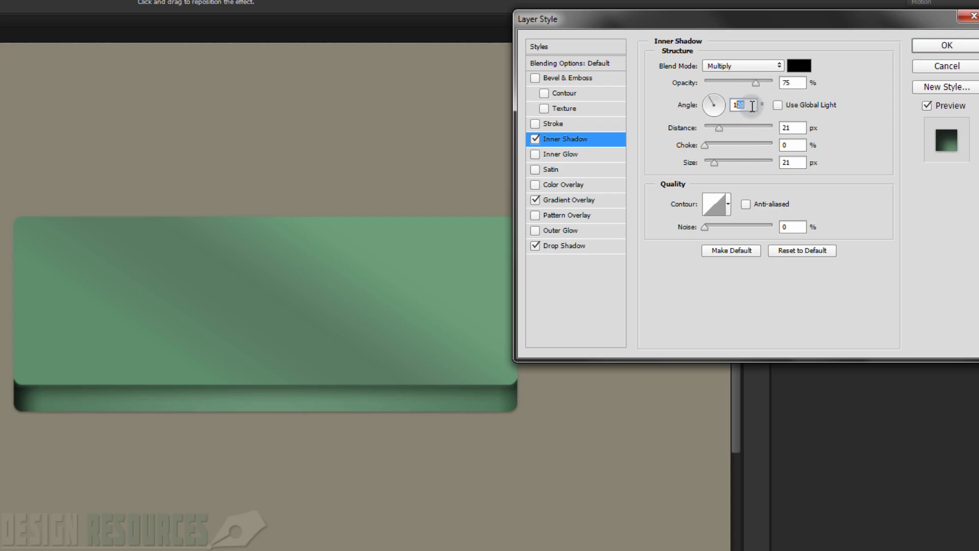
key(BackSpace)
key(BackSpace)
text(-90)
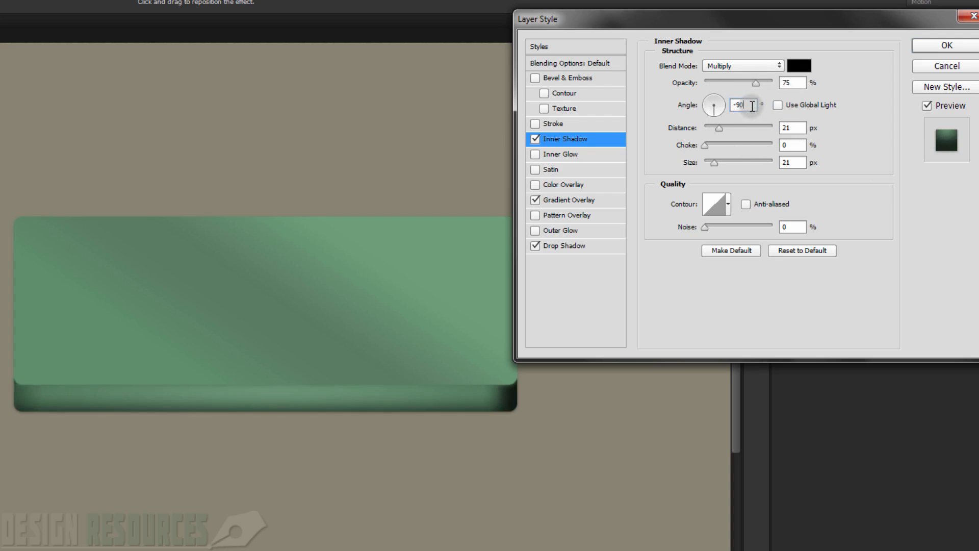
Set the inner shadow's distance to 1 px, size to 5 px and opacity to 40%, and apply the layer style
double_click(801, 129)
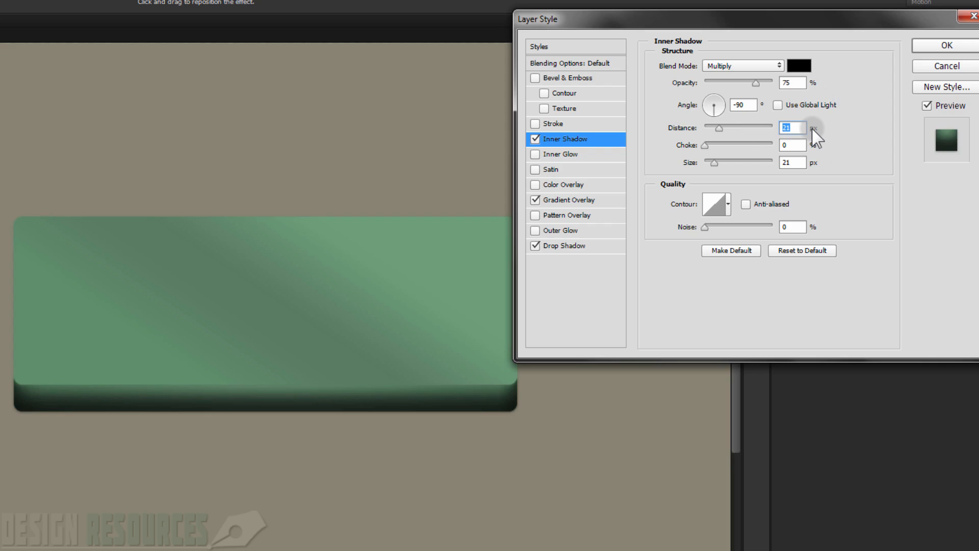
text(1)
double_click(790, 163)
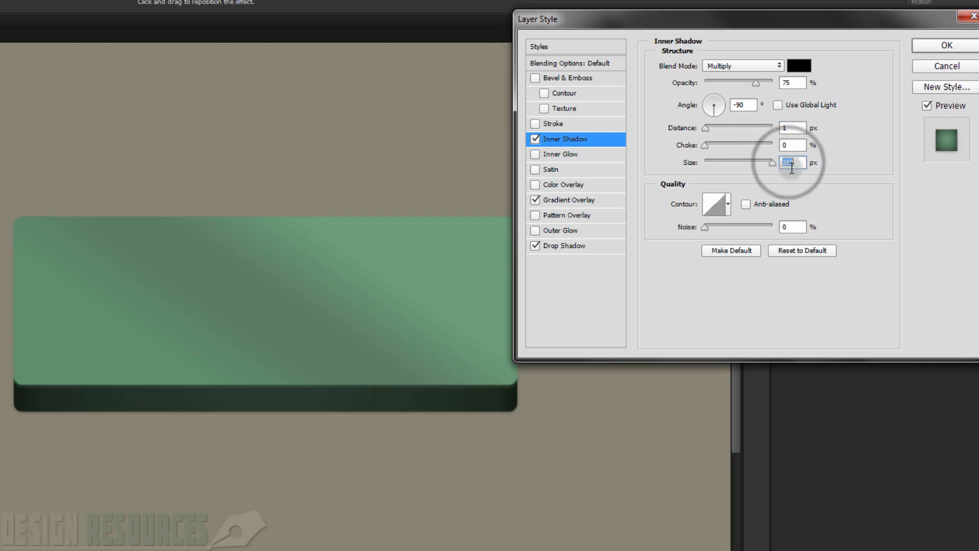
text(5)
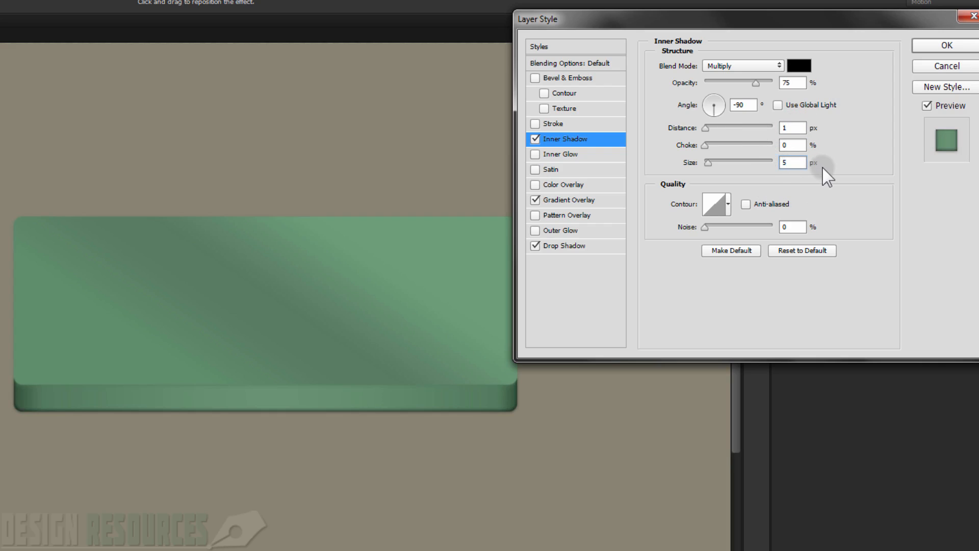
double_click(788, 82)
text(40)
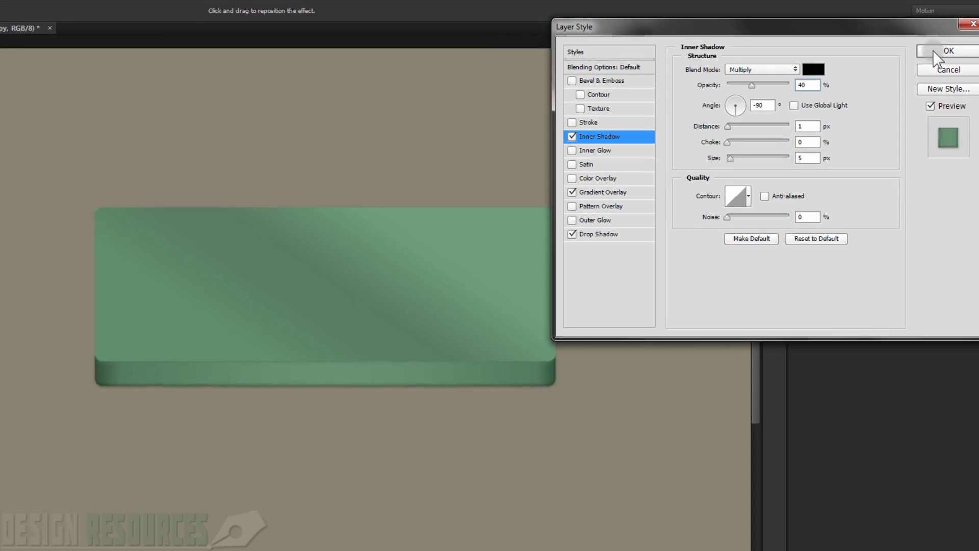
click(938, 51)
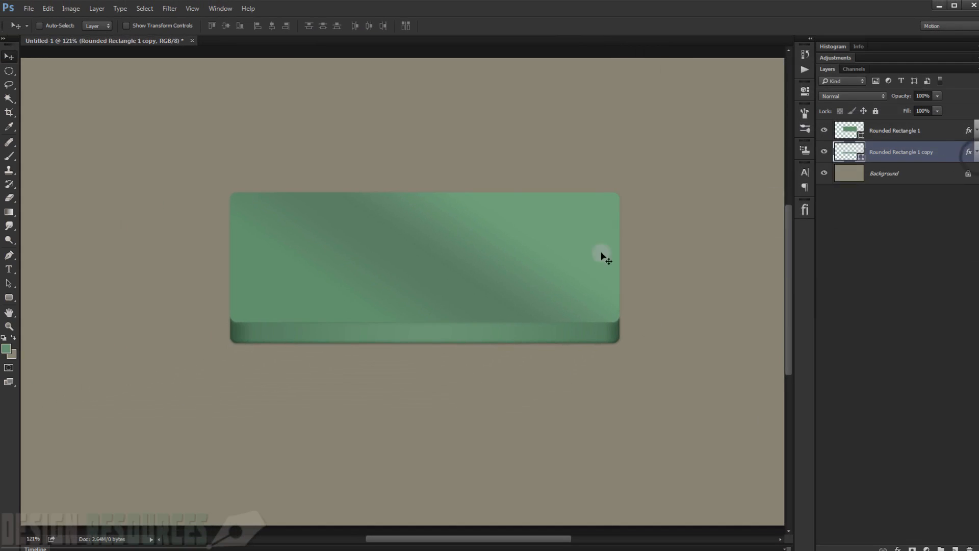
Duplicate the strip layer Rounded Rectangle 1 copy and clear the duplicate's layer style
scroll(259, 353, up, 4)
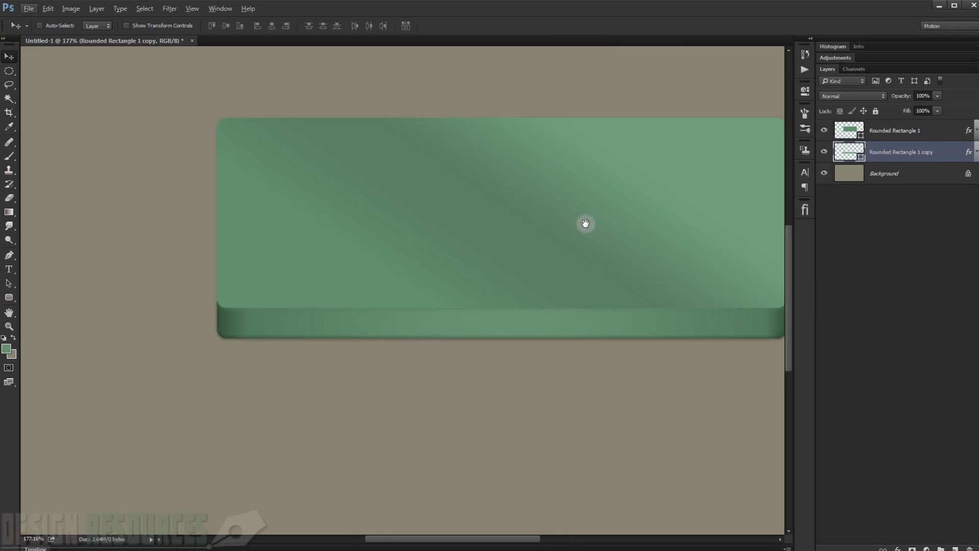
drag(585, 223, 503, 231)
key(ctrl+j)
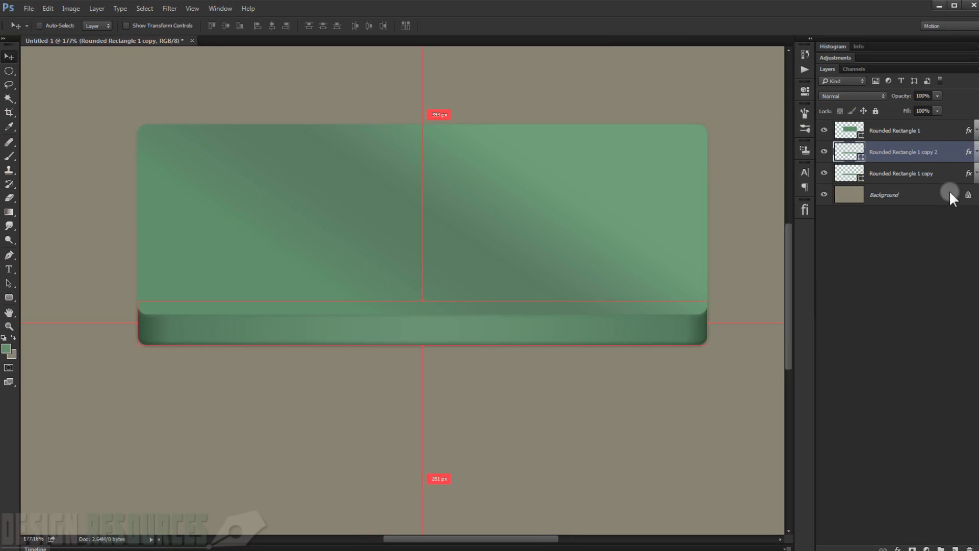
click(826, 152)
click(825, 152)
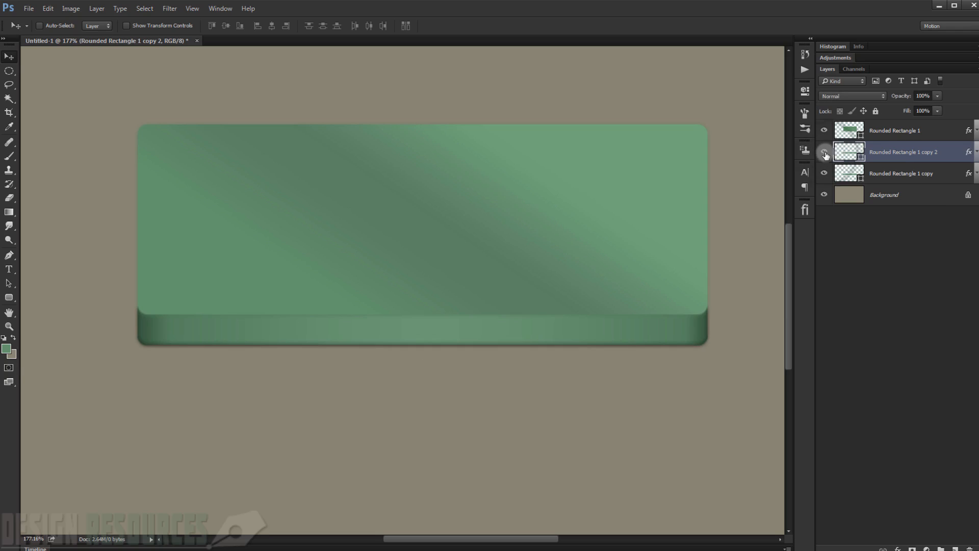
right_click(970, 153)
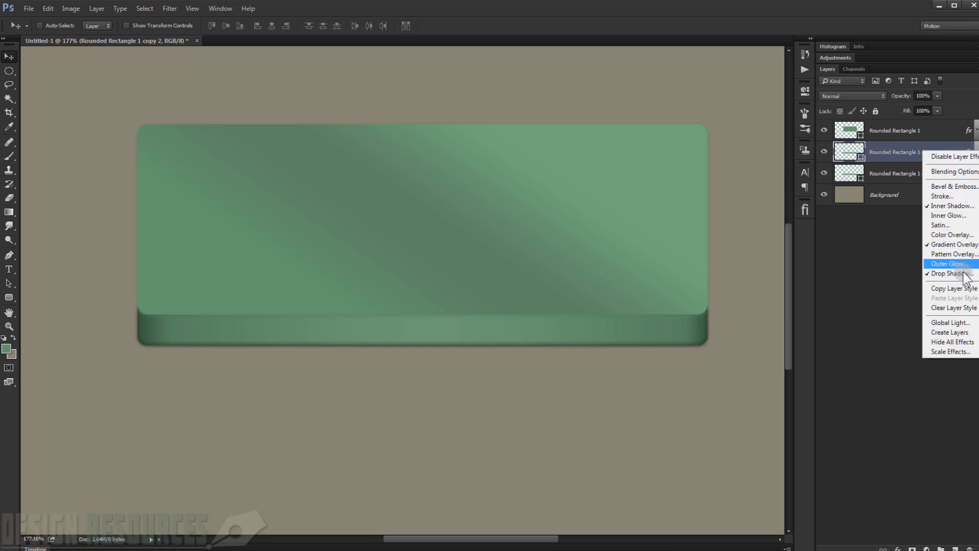
click(966, 308)
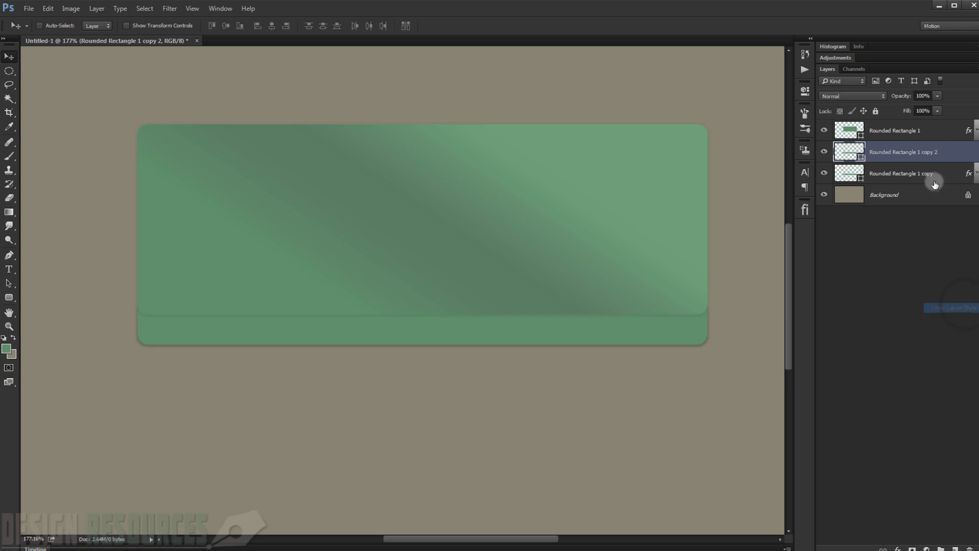
Set the fill opacity of the layer Rounded Rectangle 1 copy 2 to 0% and add a gradient overlay
double_click(968, 155)
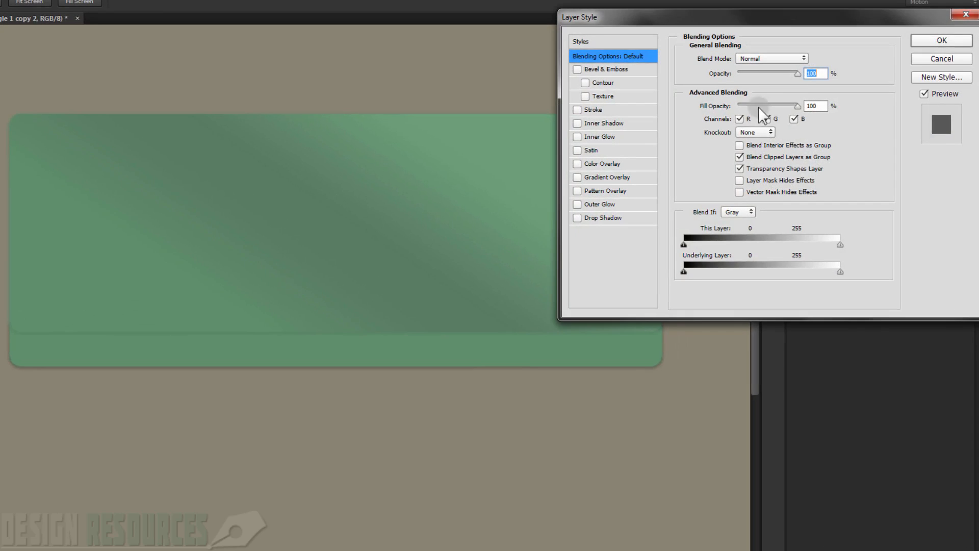
drag(799, 105, 739, 109)
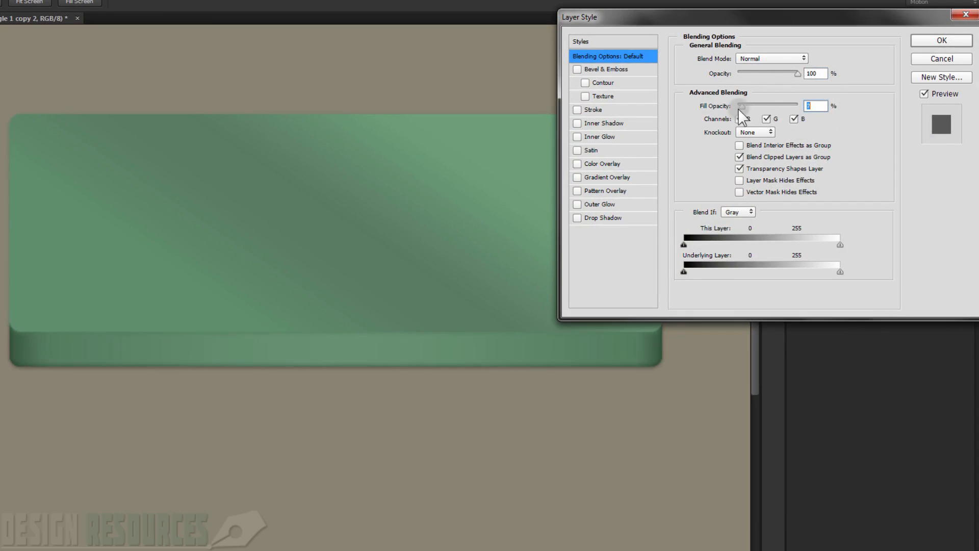
click(596, 177)
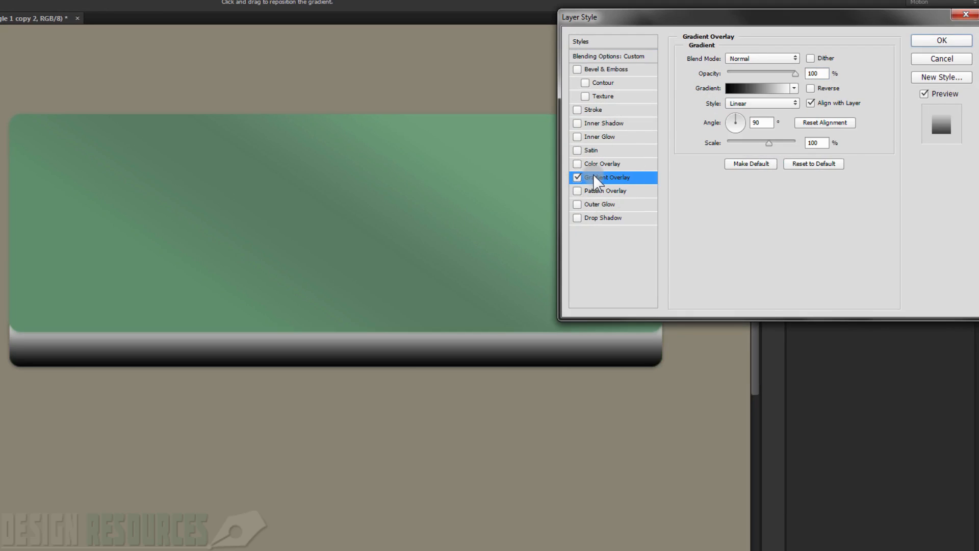
Set the overlay gradient's starting colour stop to the dark green sampled from the shaded band of the top face
click(767, 90)
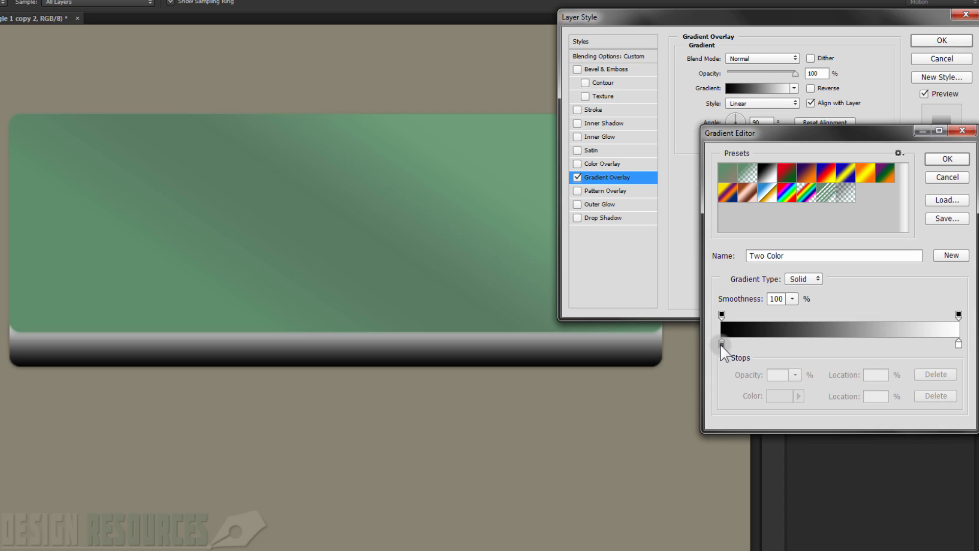
double_click(722, 344)
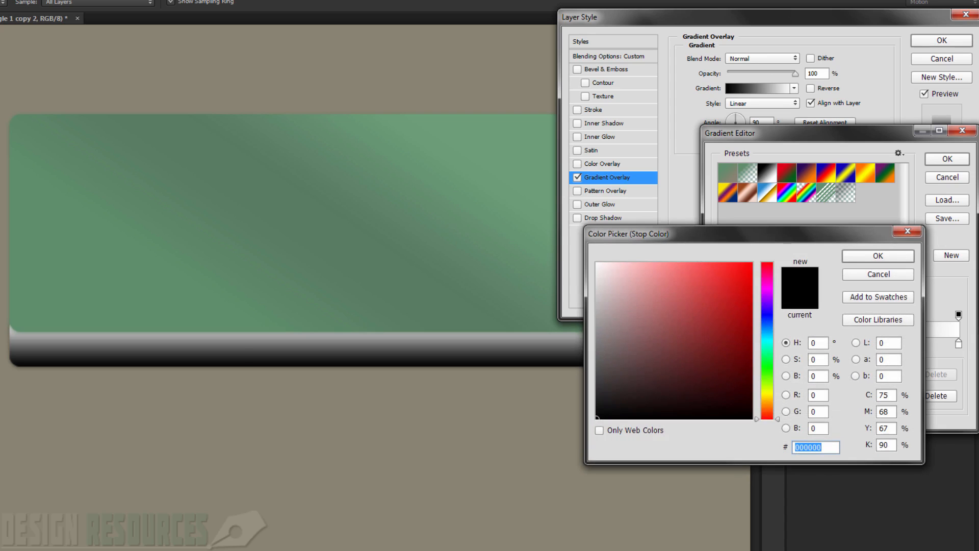
click(196, 311)
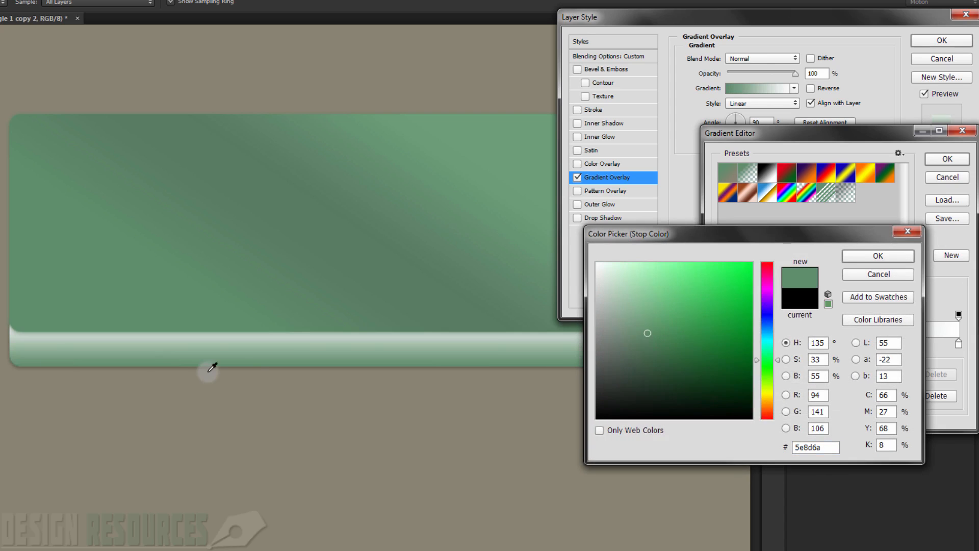
click(440, 321)
click(878, 256)
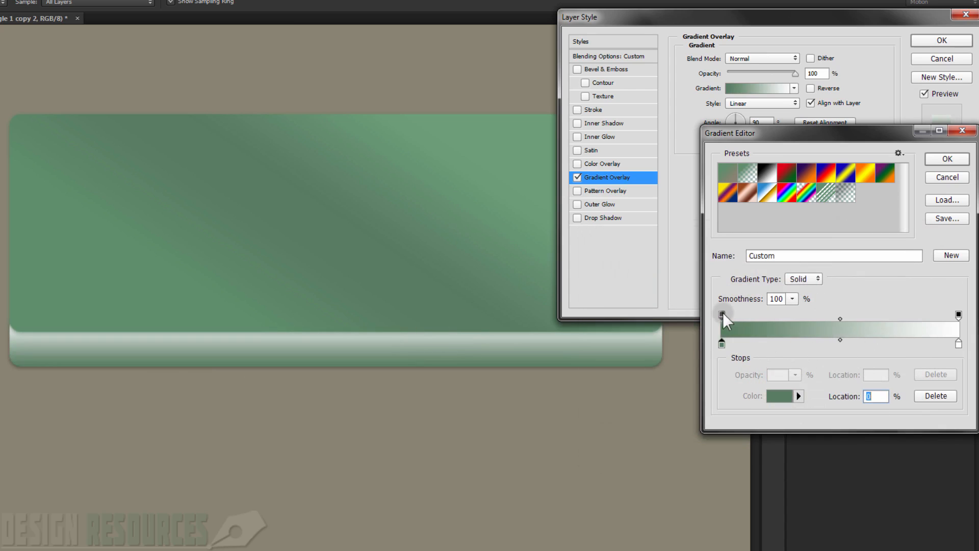
Set the opacity of the gradient's starting opacity stop to 0%
click(722, 314)
click(795, 375)
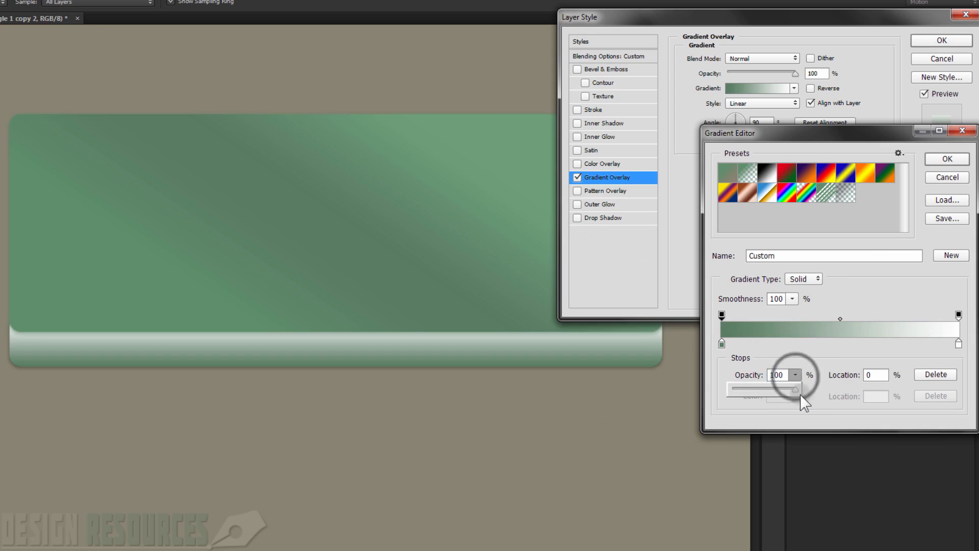
drag(800, 395, 730, 393)
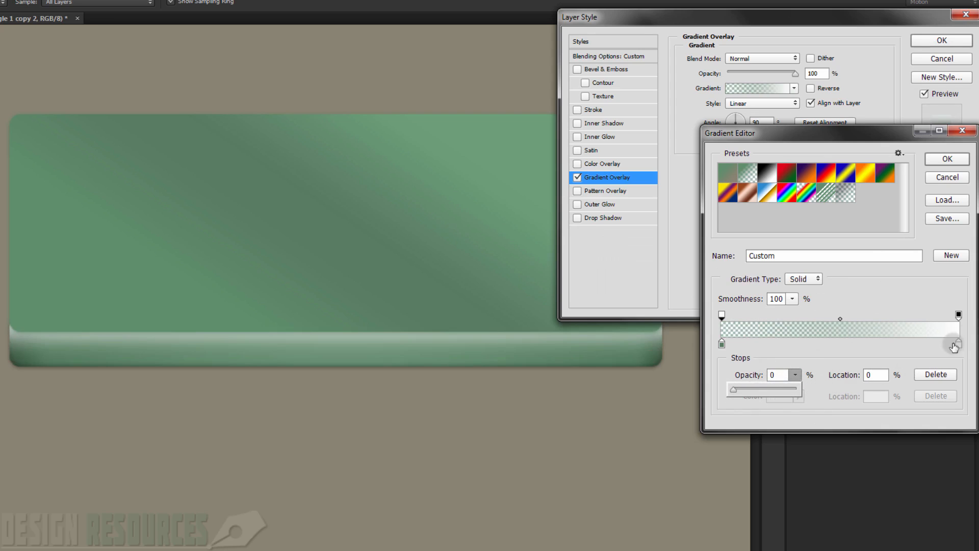
Set the gradient's end colour stop to dark green 587c61 at 99% location and apply the layer style
click(959, 315)
drag(958, 343, 957, 344)
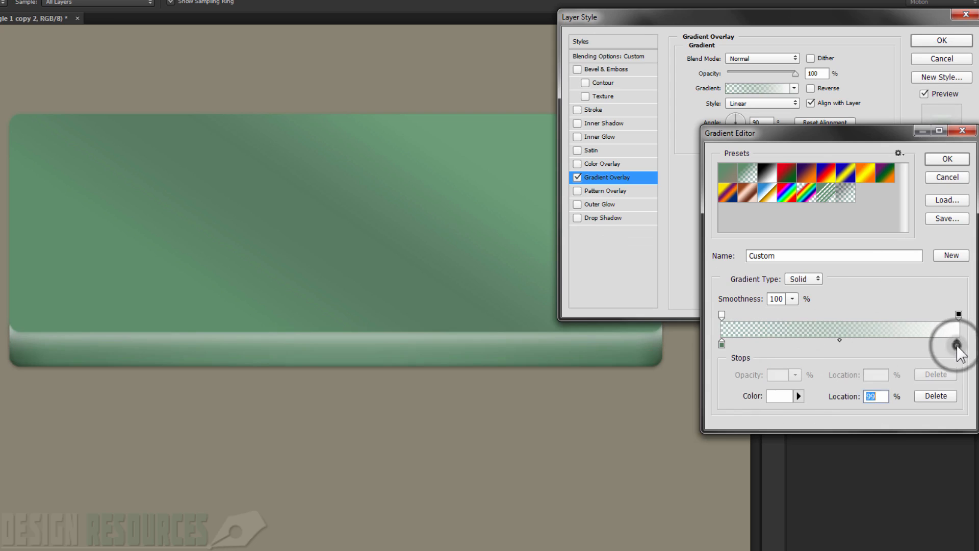
double_click(958, 345)
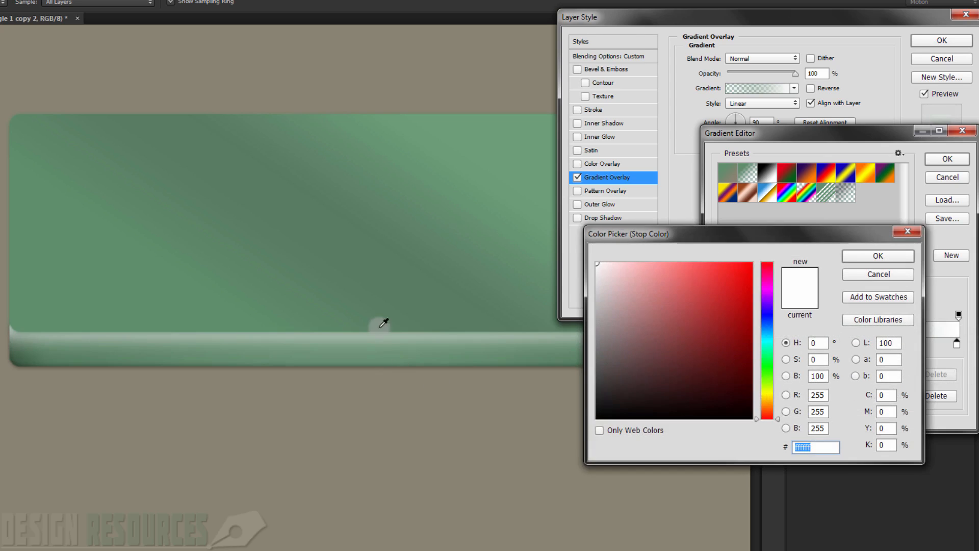
click(435, 326)
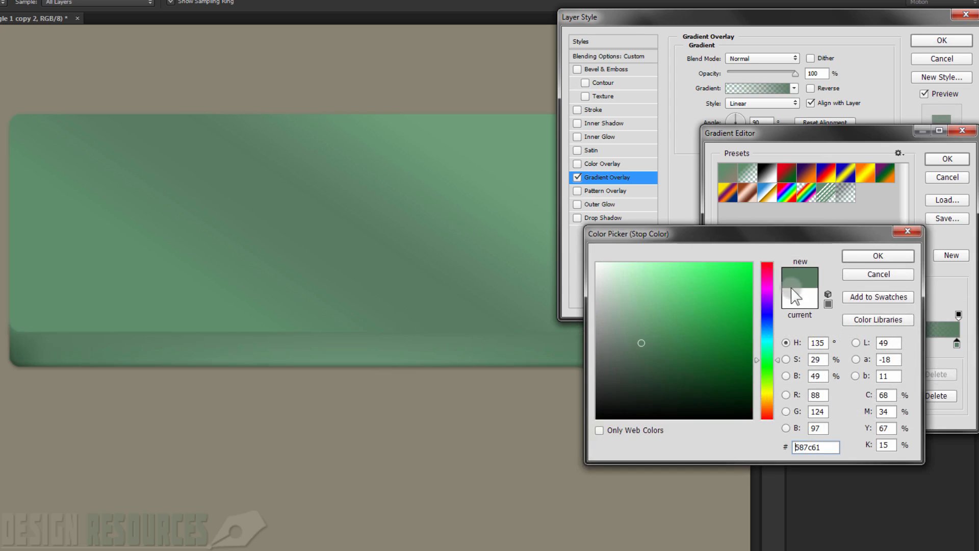
click(877, 256)
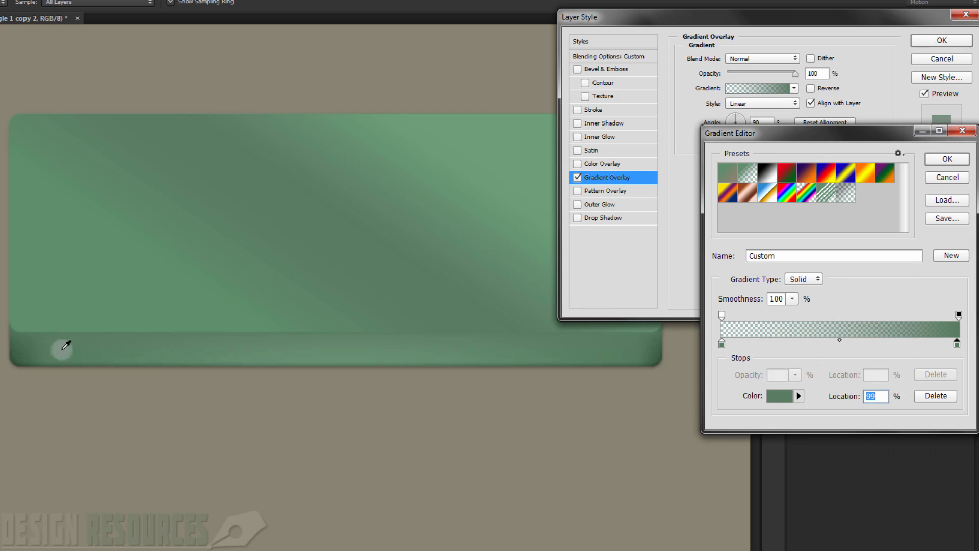
click(947, 159)
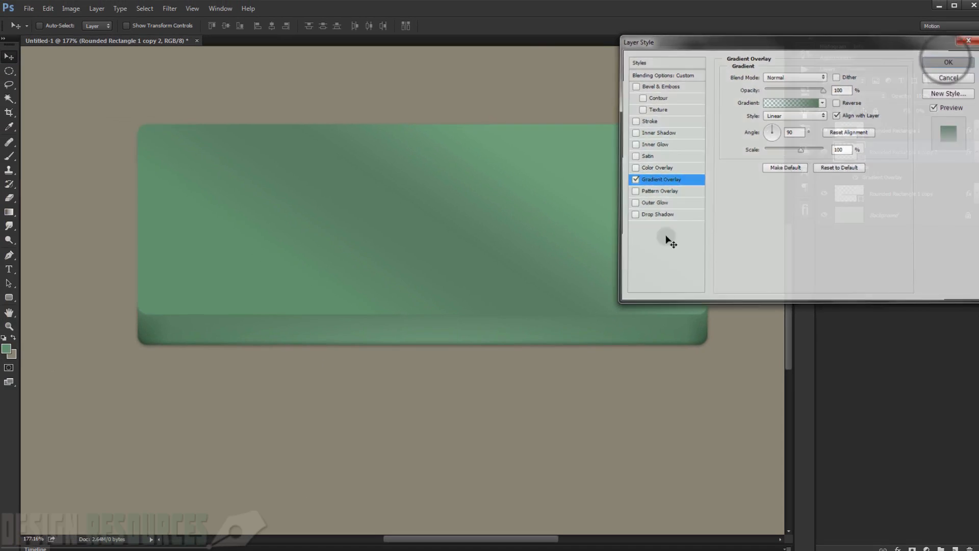
click(941, 45)
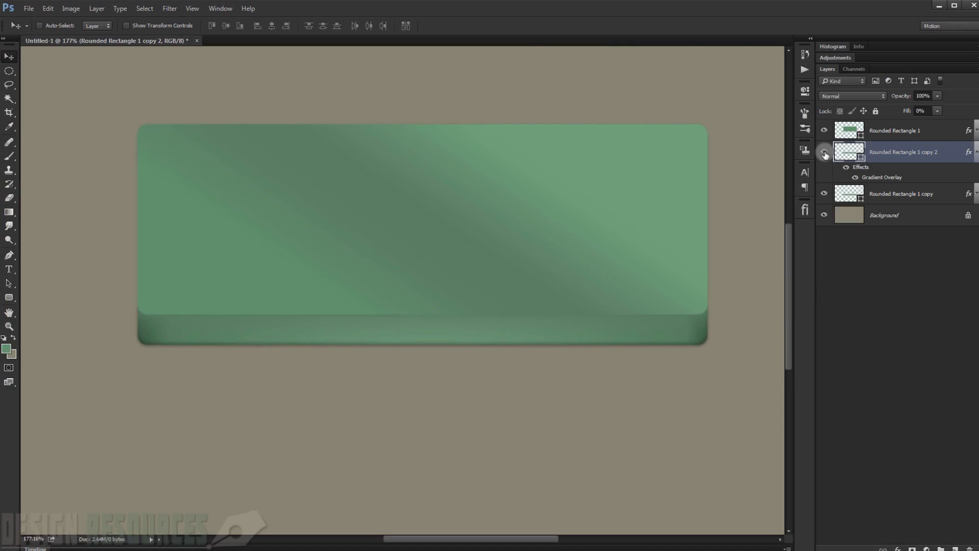
Compare the strip with and without the layer Rounded Rectangle 1 copy 2, and collapse its effects list
click(824, 152)
click(824, 153)
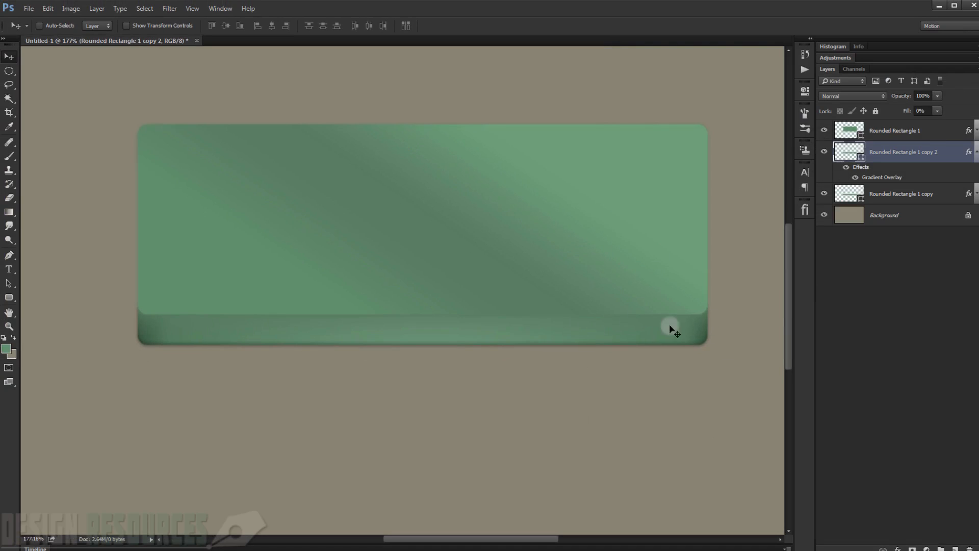
click(824, 152)
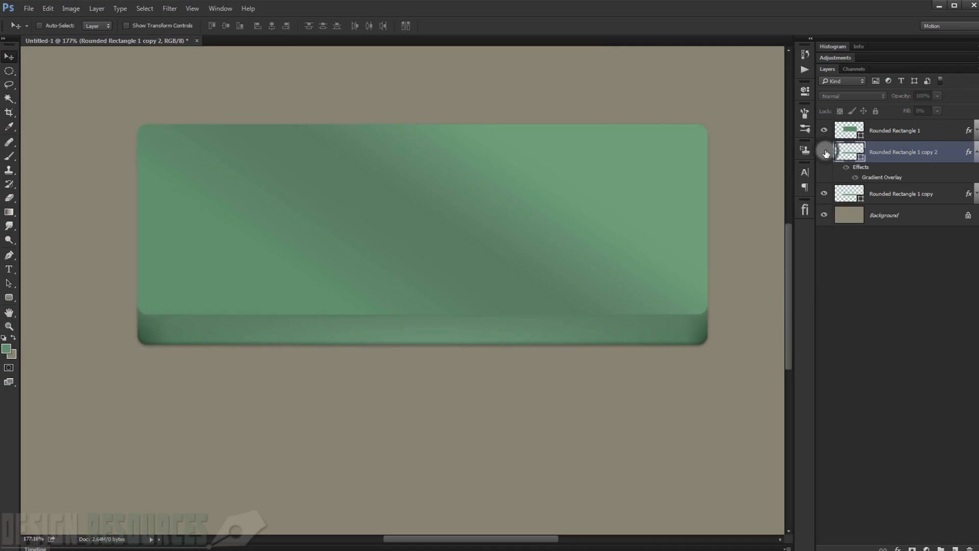
click(824, 152)
click(976, 151)
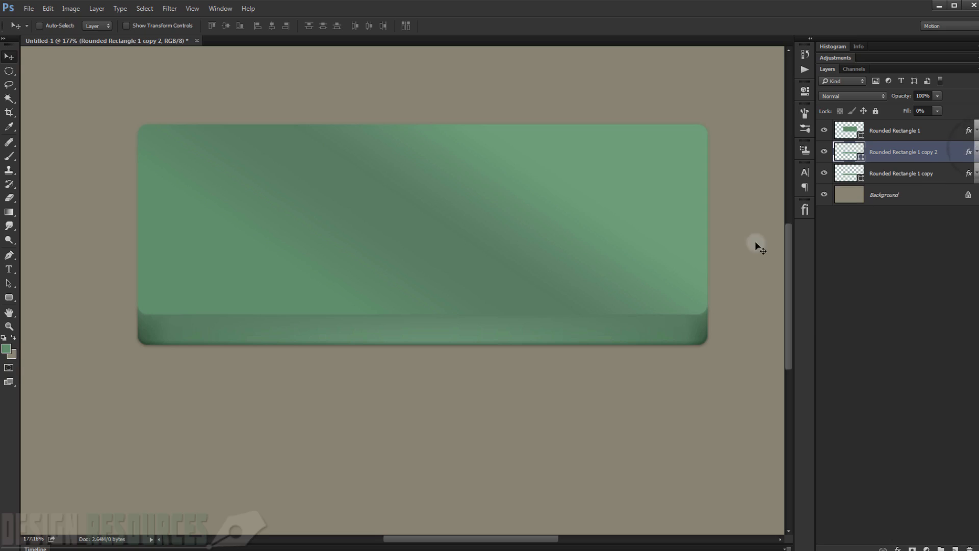
Duplicate the top-face layer Rounded Rectangle 1 and clear the duplicate's layer style
scroll(524, 291, down, 2)
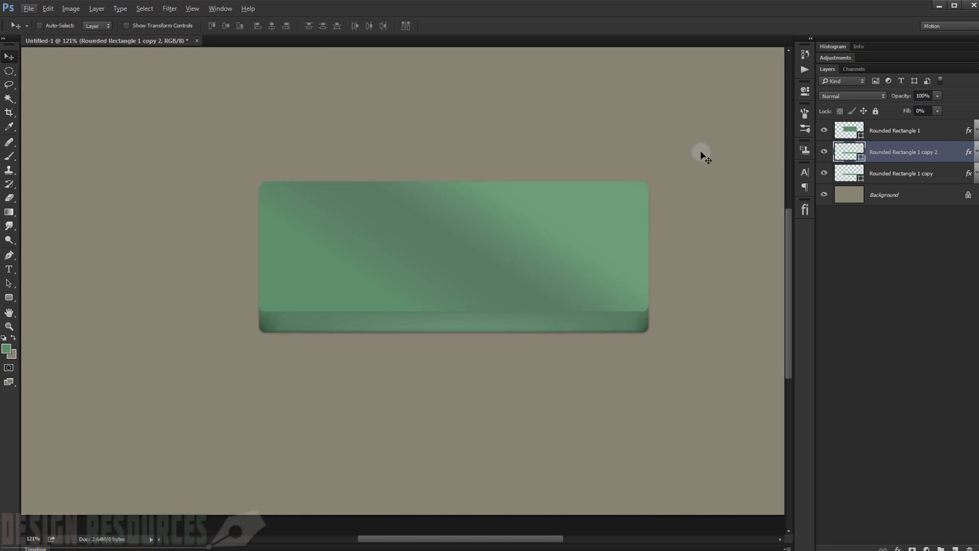
click(950, 134)
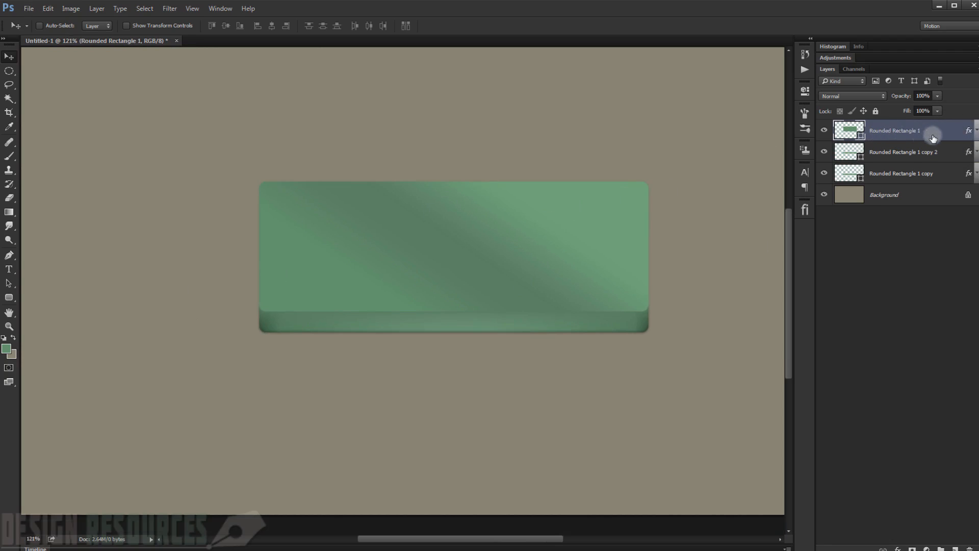
key(ctrl+j)
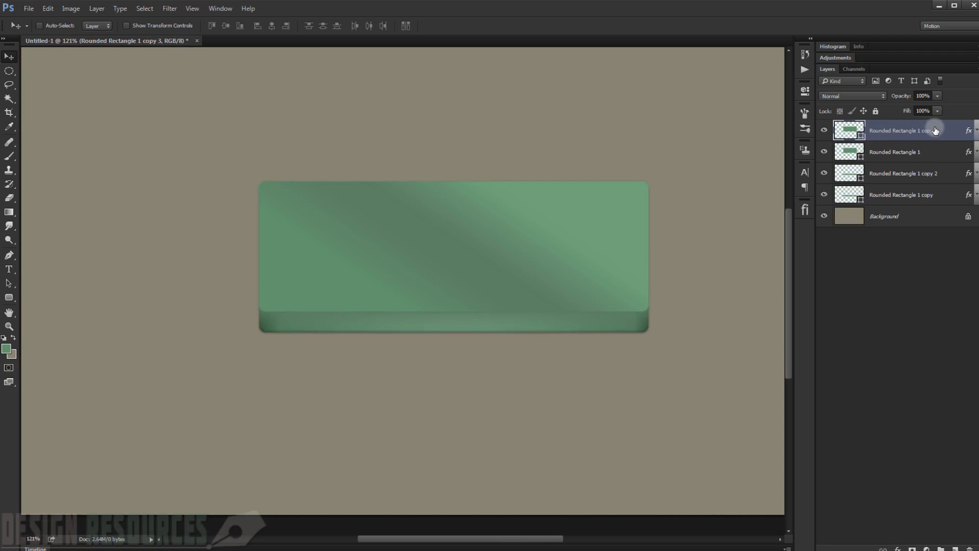
right_click(970, 134)
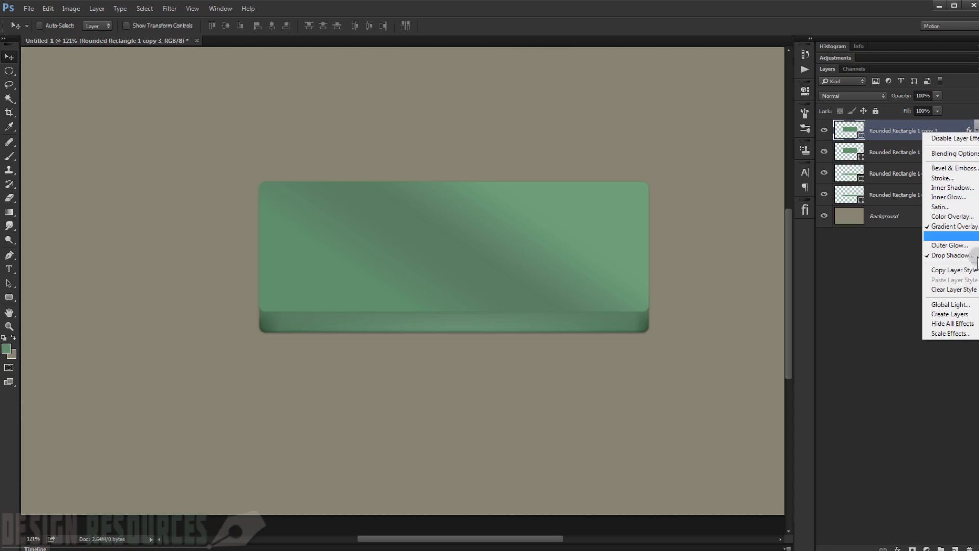
click(959, 289)
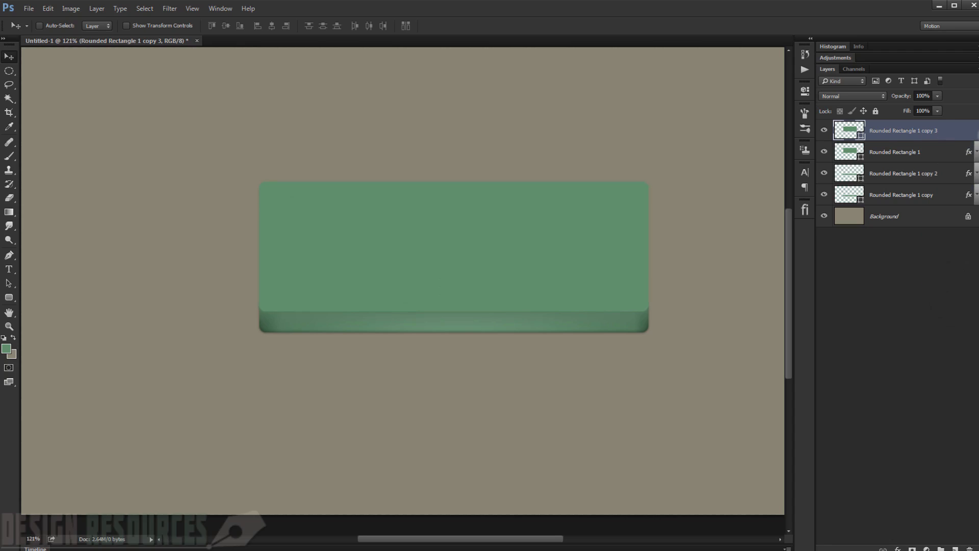
Change the fill colour of the layer Rounded Rectangle 1 copy 3 to white, ffffff
double_click(854, 131)
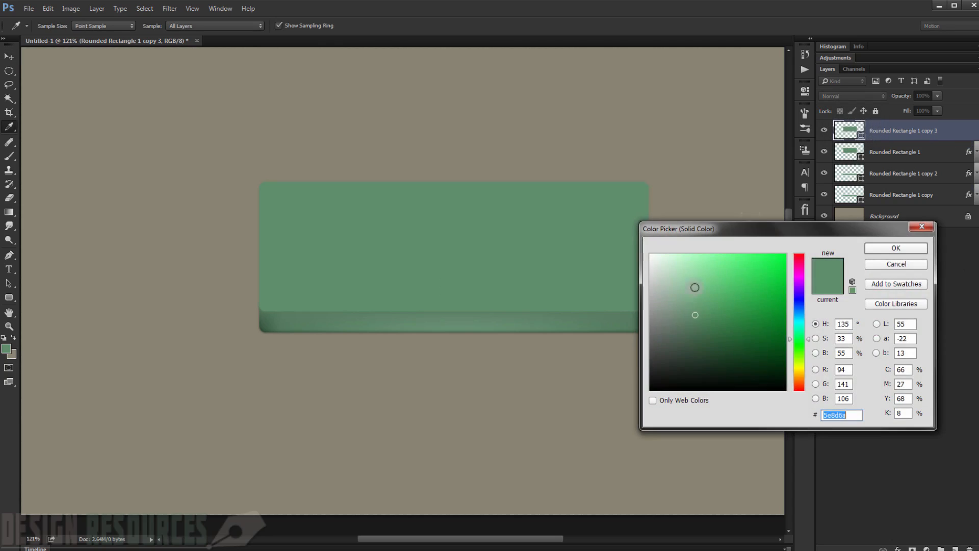
click(629, 230)
drag(721, 284, 651, 254)
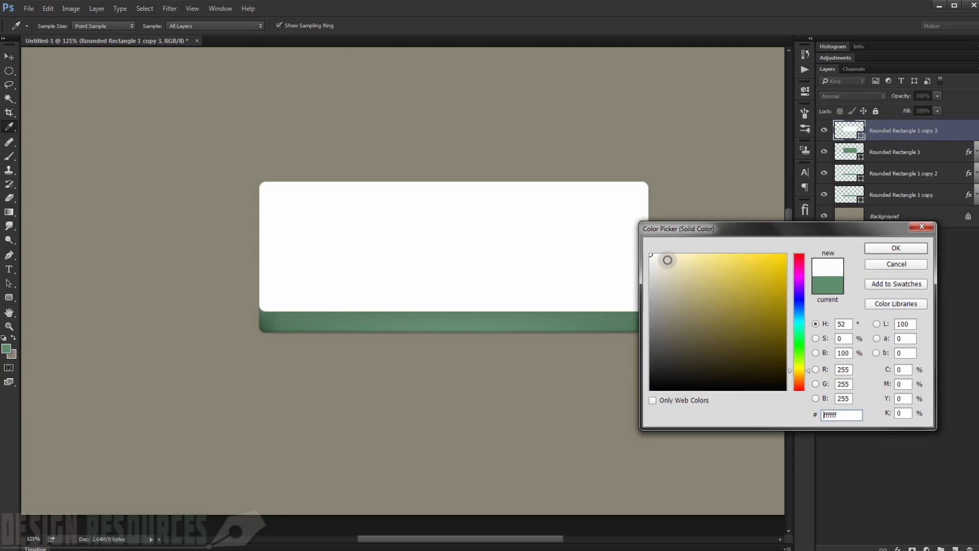
click(910, 249)
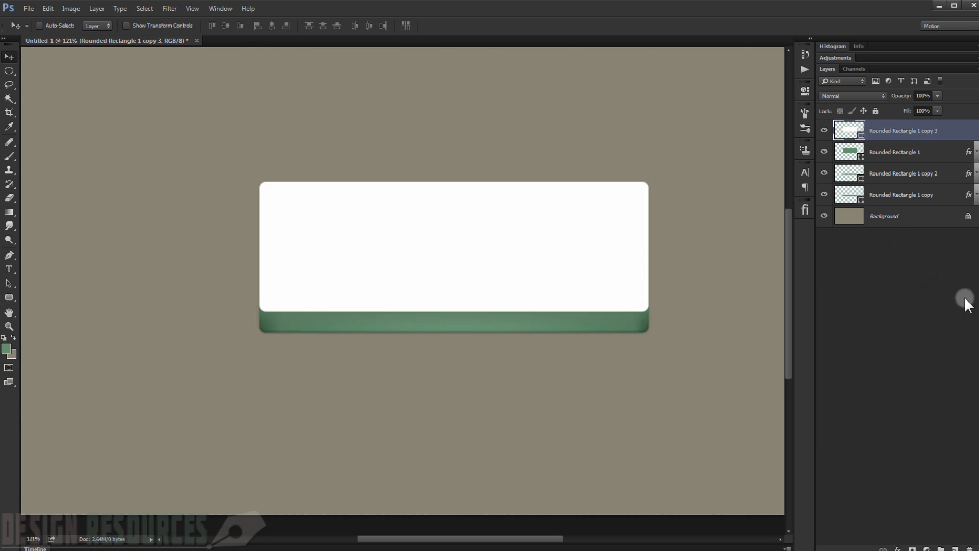
Deselect all layers and start a Pen tool path with an anchor point near the canvas's lower-left corner
click(903, 244)
click(958, 128)
scroll(449, 299, down, 3)
click(896, 323)
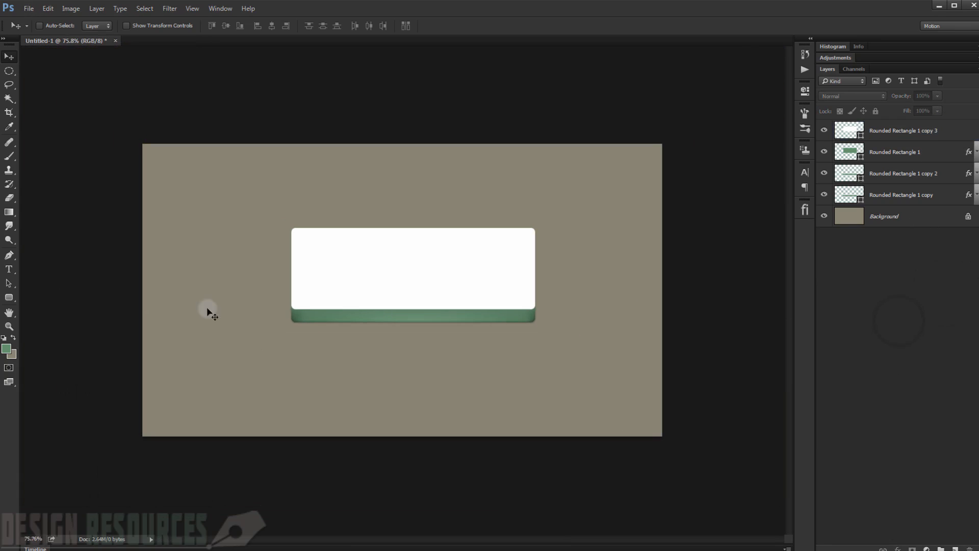
click(11, 256)
click(45, 253)
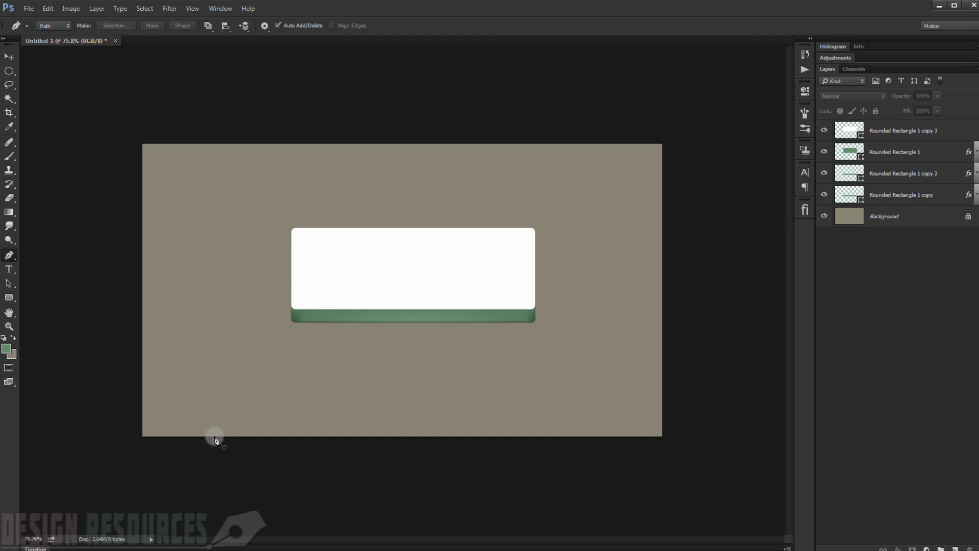
click(212, 419)
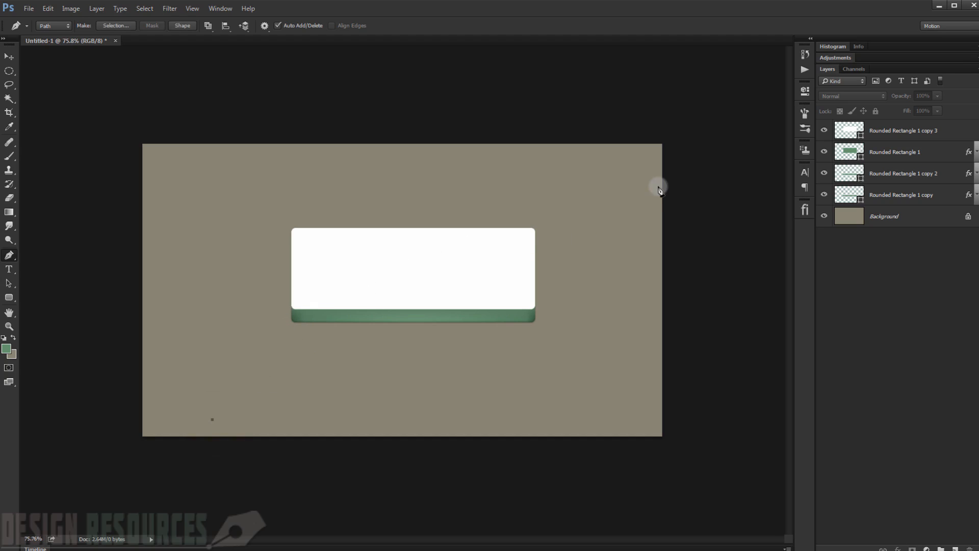
drag(653, 181, 711, 196)
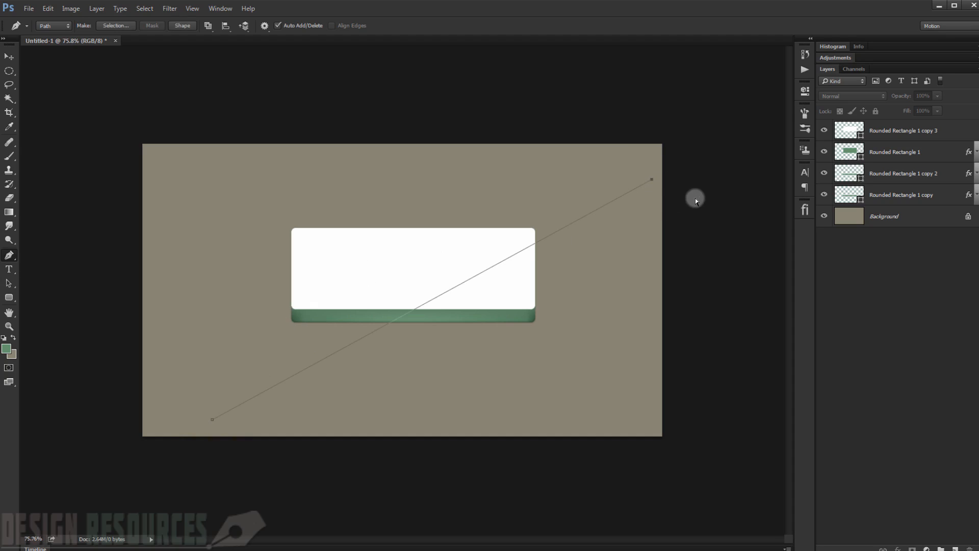
key(ctrl+z)
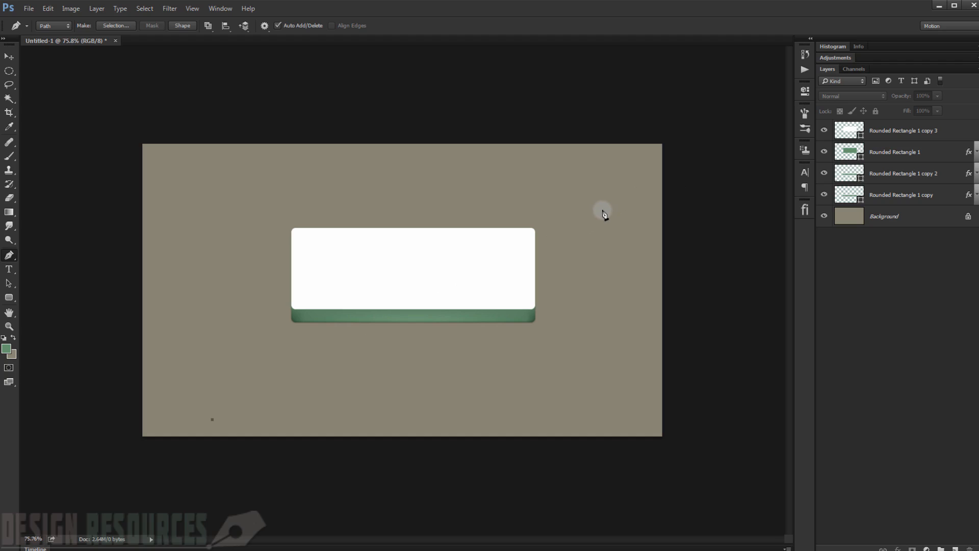
drag(602, 207, 683, 221)
drag(764, 211, 829, 239)
key(ctrl+alt+z)
key(ctrl+alt+z)
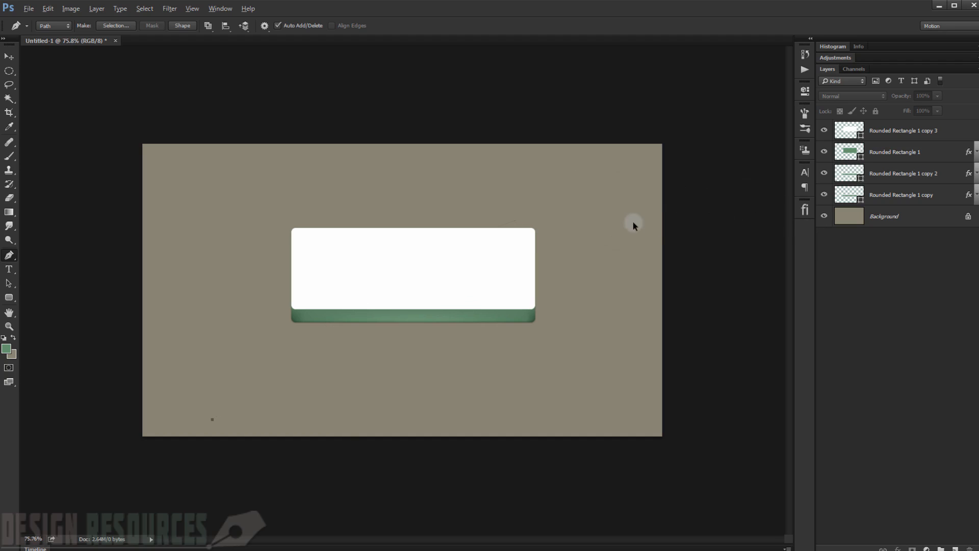
click(586, 217)
drag(591, 220, 702, 249)
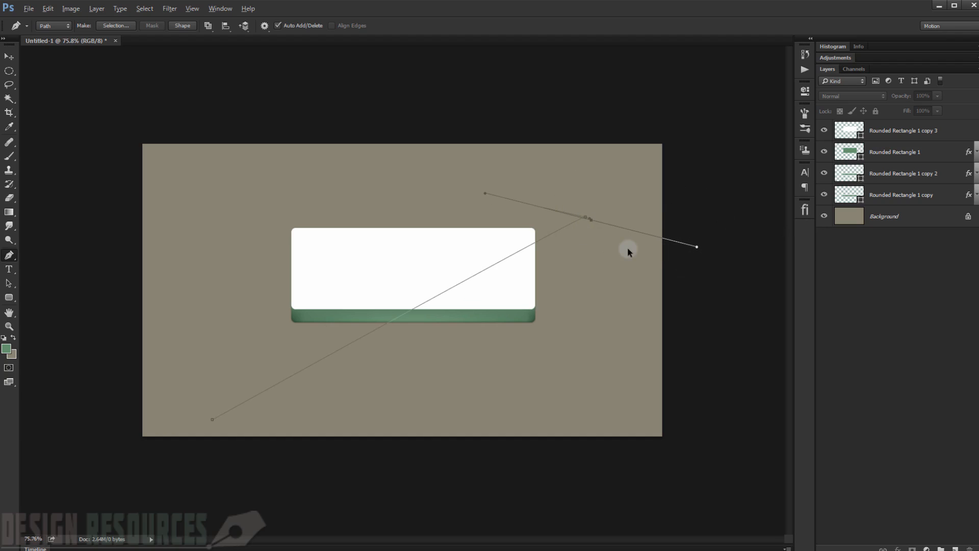
key(ctrl+alt+z)
key(ctrl+alt+z)
Draw a curved path segment across the white rectangle and adjust its end anchors so it runs from the rectangle's lower-left to upper-right corner
click(576, 226)
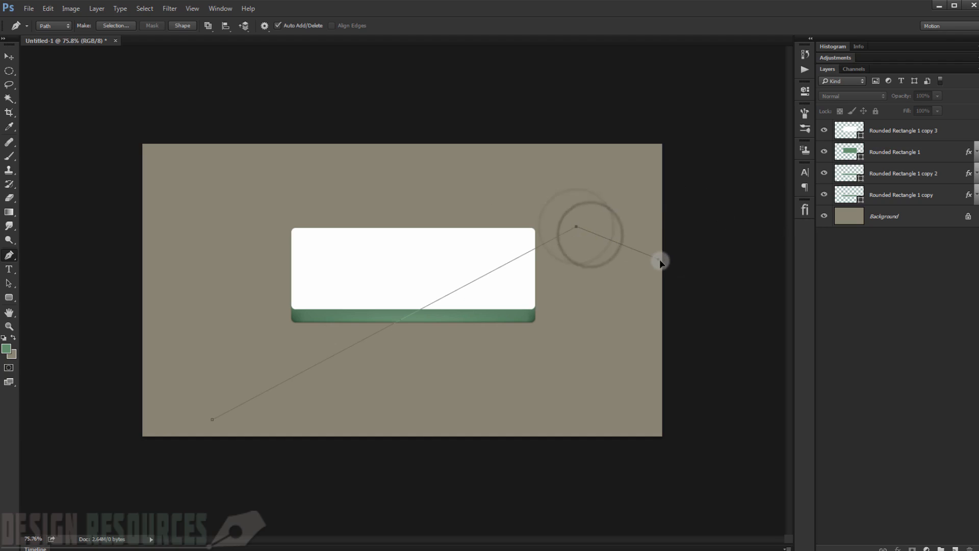
drag(565, 222, 662, 255)
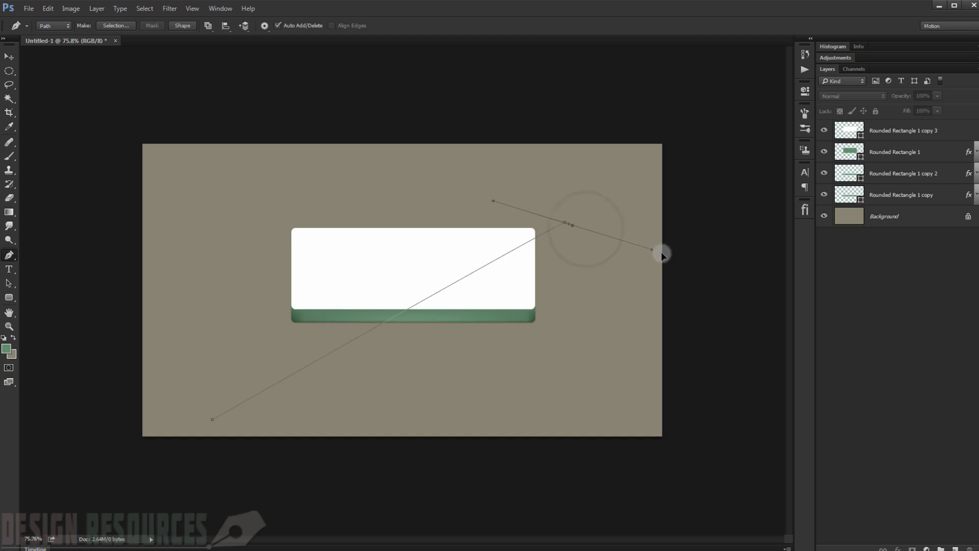
drag(586, 232, 901, 223)
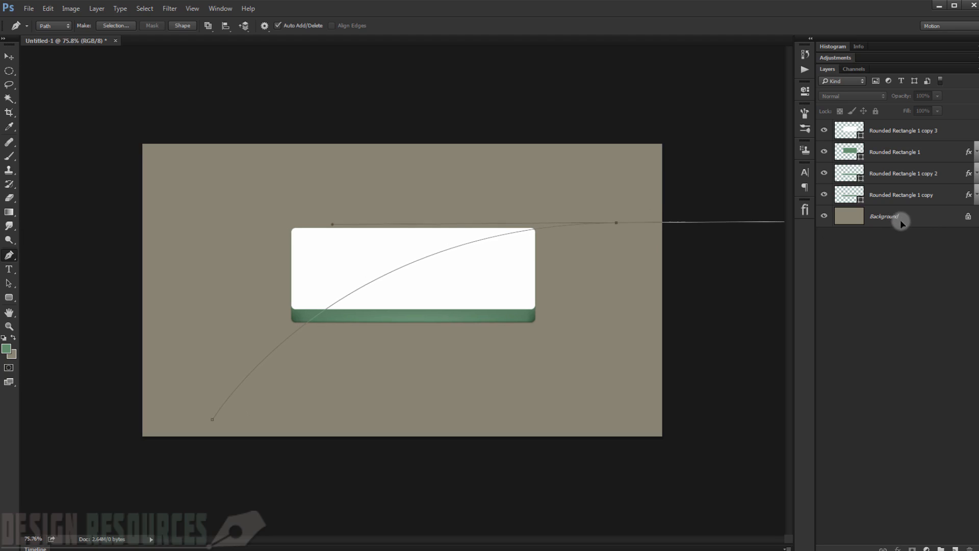
scroll(178, 466, up, 4)
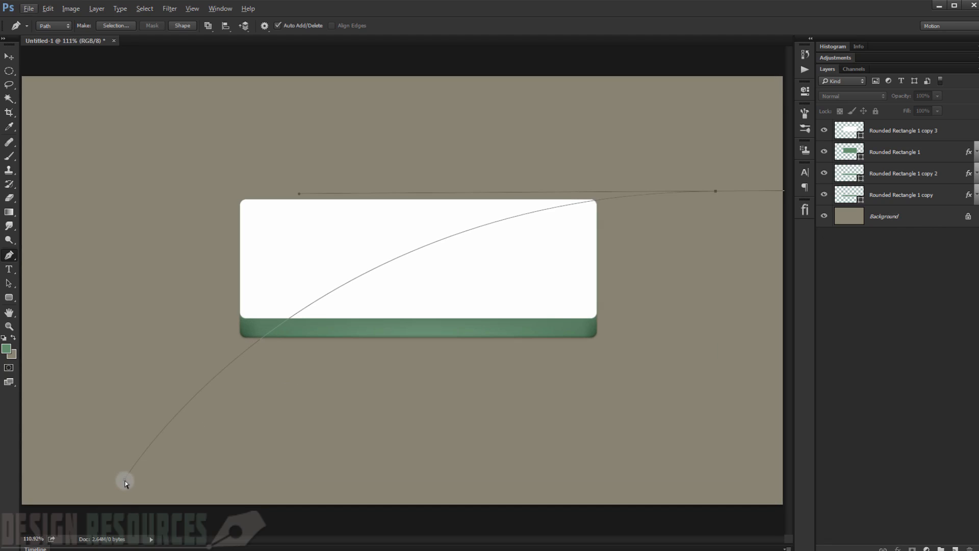
drag(126, 481, 129, 416)
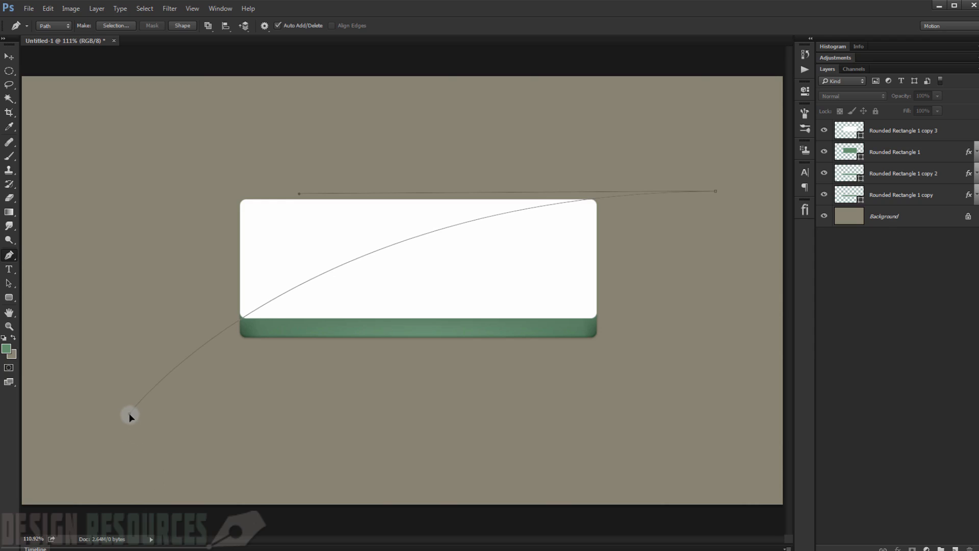
drag(716, 191, 716, 195)
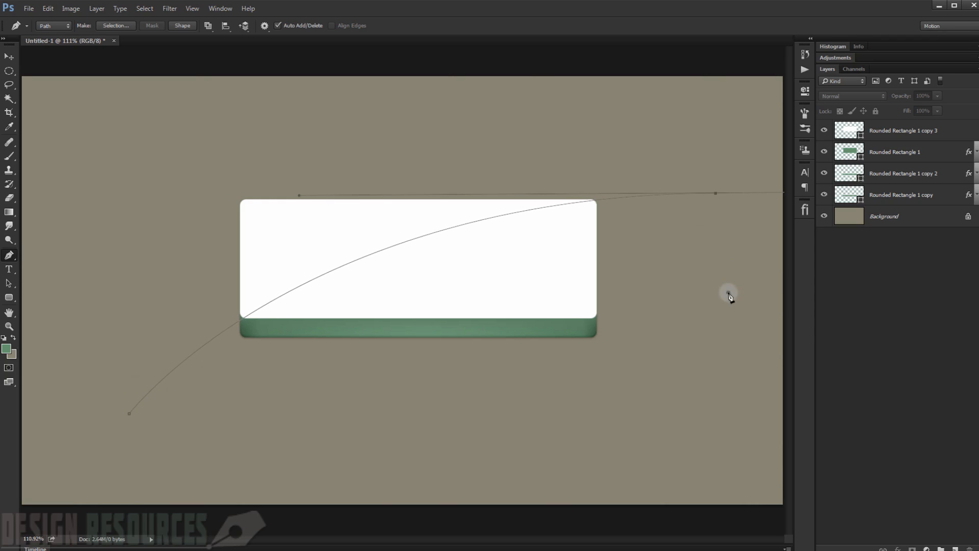
Continue the path around the area outside and beneath the rectangle, and close it at its starting anchor point
drag(728, 292, 722, 318)
click(721, 317)
drag(629, 426, 587, 435)
drag(415, 455, 345, 464)
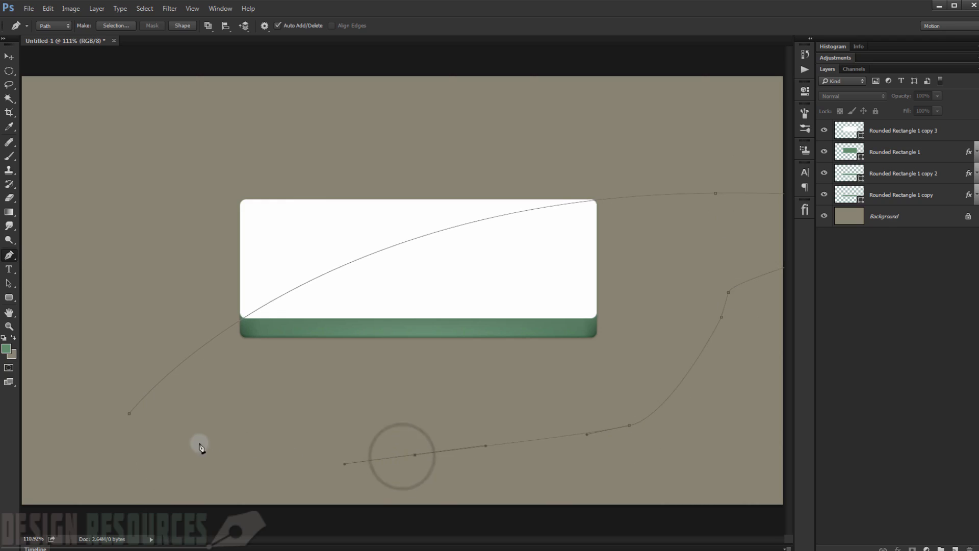
click(129, 414)
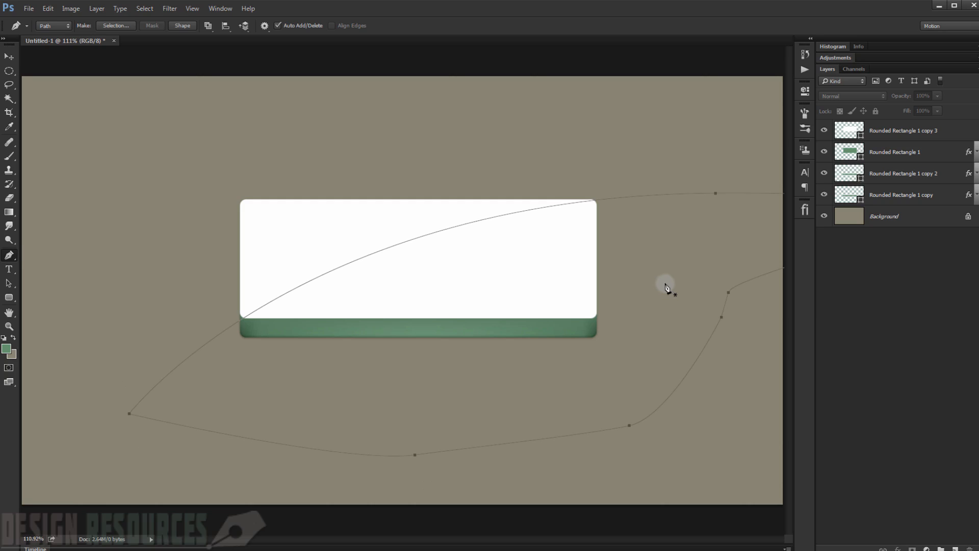
Convert the closed path to a selection and add a layer mask hiding that area on Rounded Rectangle 1 copy 3, then deselect the layer
key(ctrl+Return)
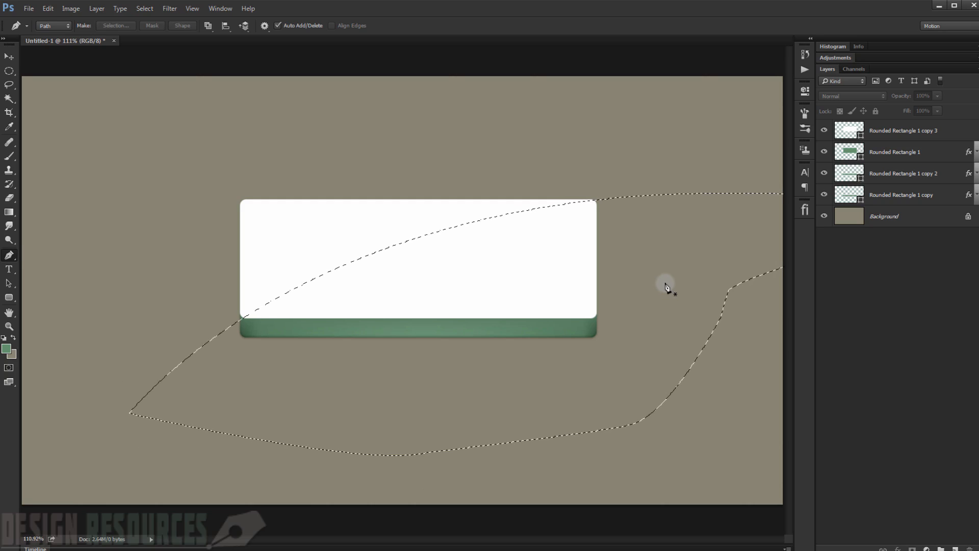
click(911, 131)
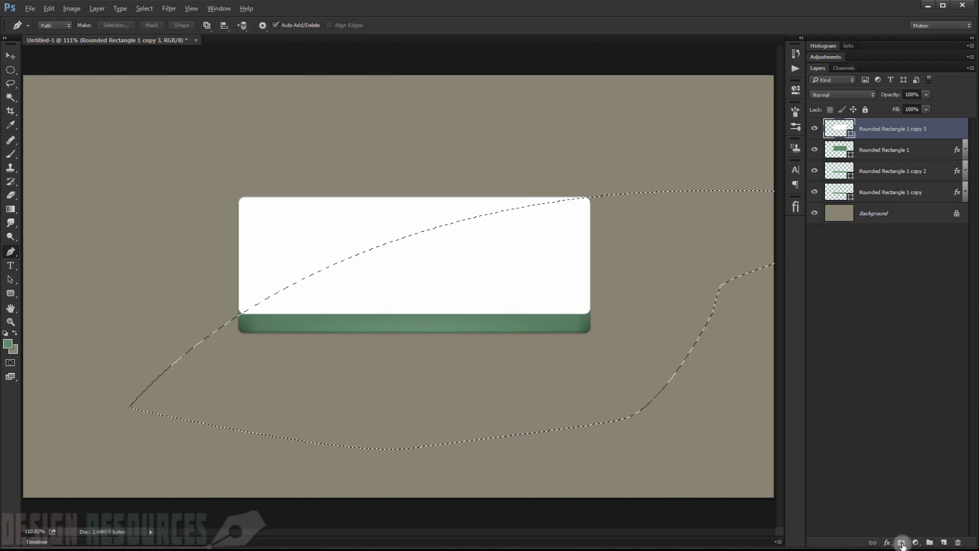
click(903, 543)
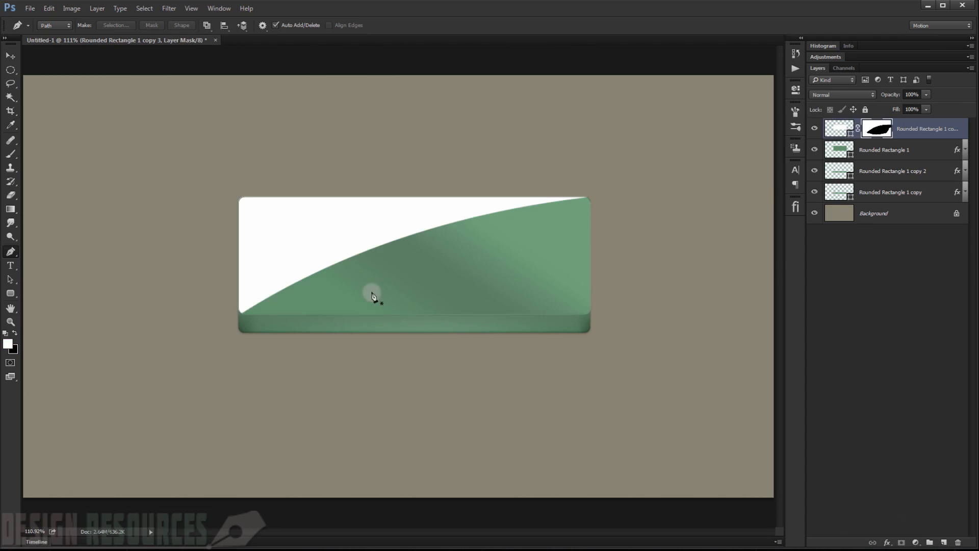
click(917, 351)
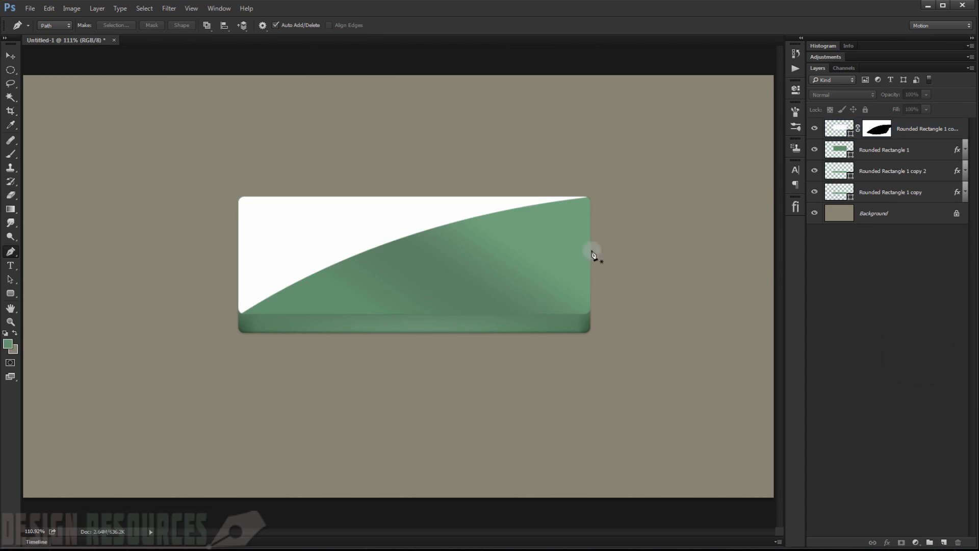
Set the fill opacity of the masked layer Rounded Rectangle 1 copy 3 to 0 % in its layer style
click(961, 129)
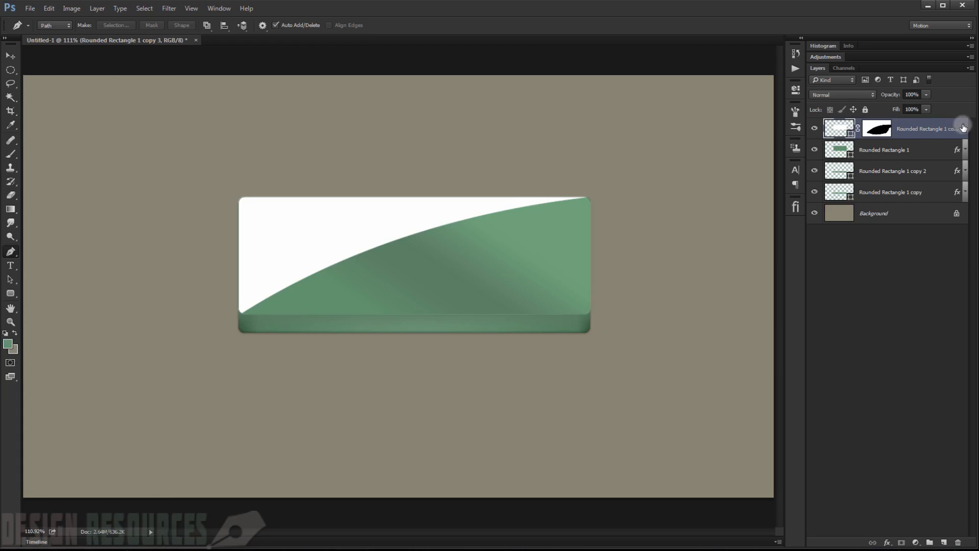
double_click(963, 129)
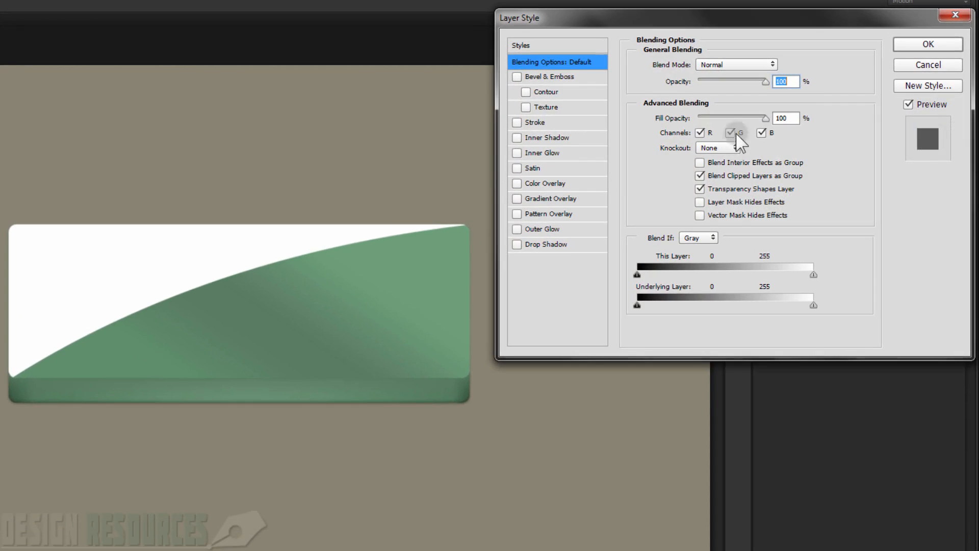
click(736, 133)
drag(765, 119, 700, 120)
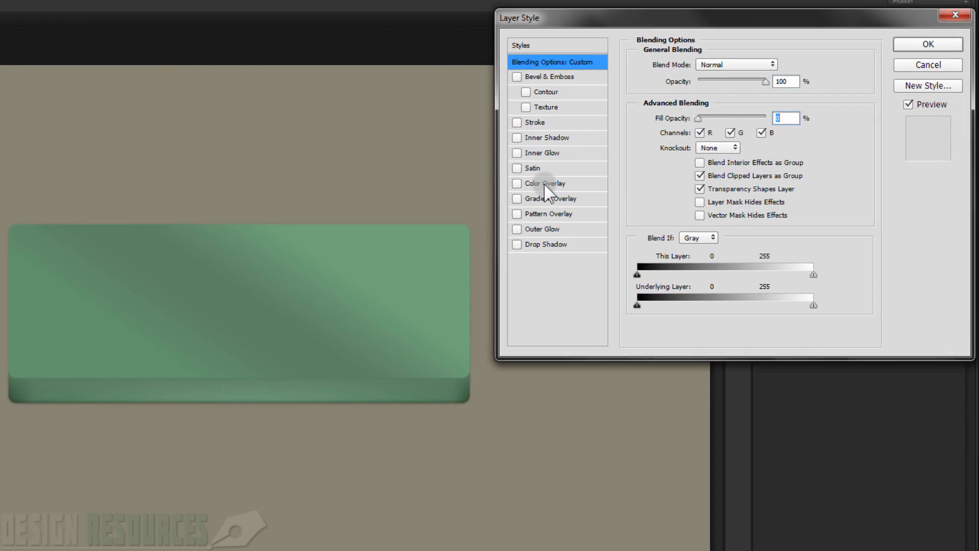
Enable a Gradient Overlay on the masked layer and change the gradient's black colour stop to white
click(550, 200)
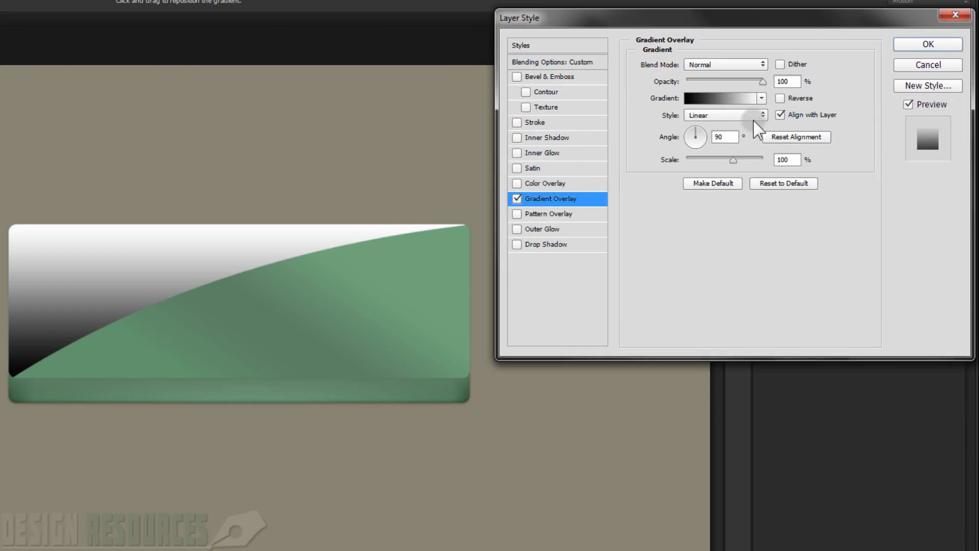
click(725, 100)
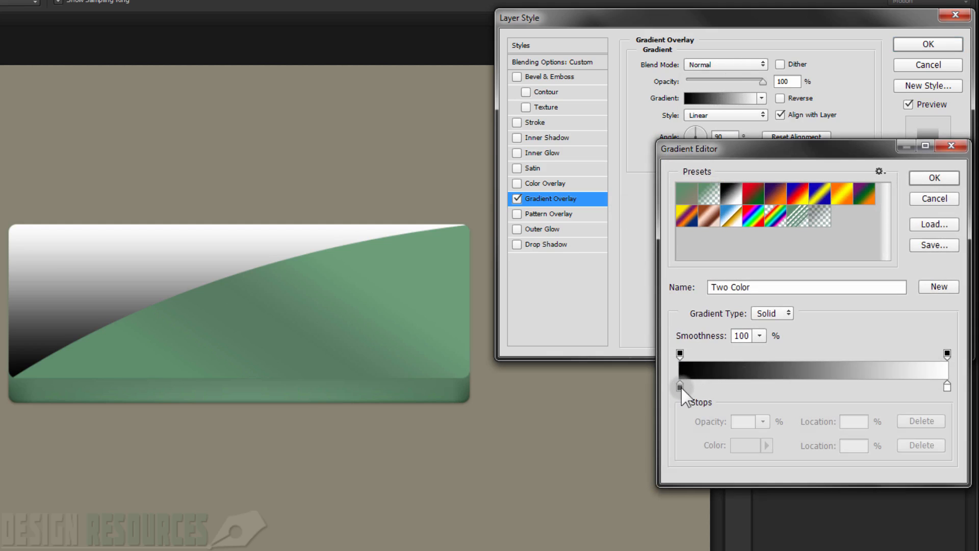
click(680, 387)
double_click(680, 387)
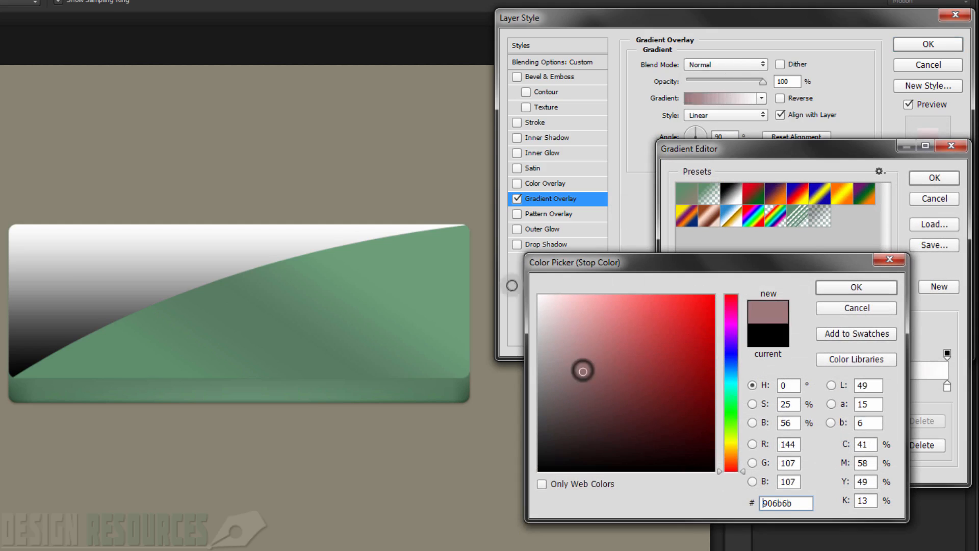
click(540, 296)
click(885, 286)
click(947, 386)
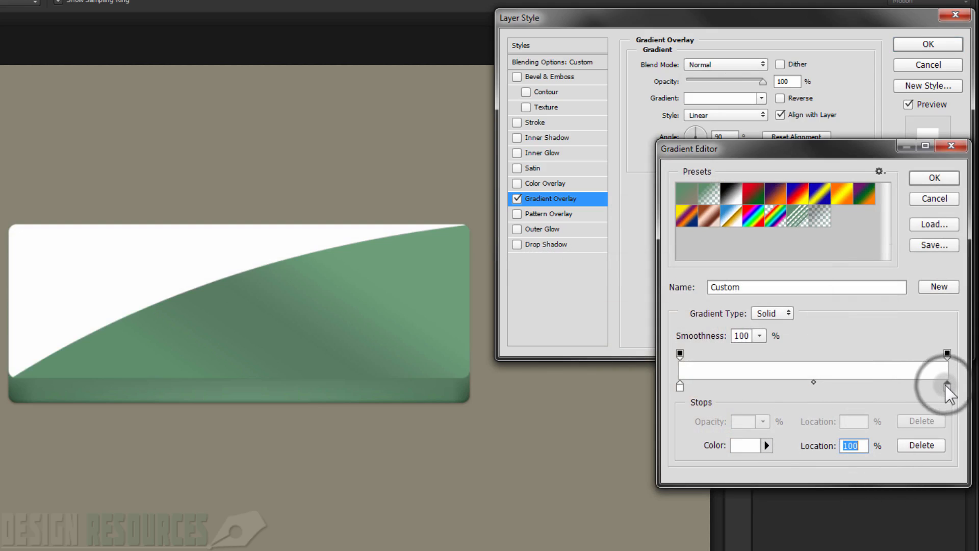
Add a colour stop and an opacity stop at location 50 % and set both end opacity stops to 0 %
click(814, 387)
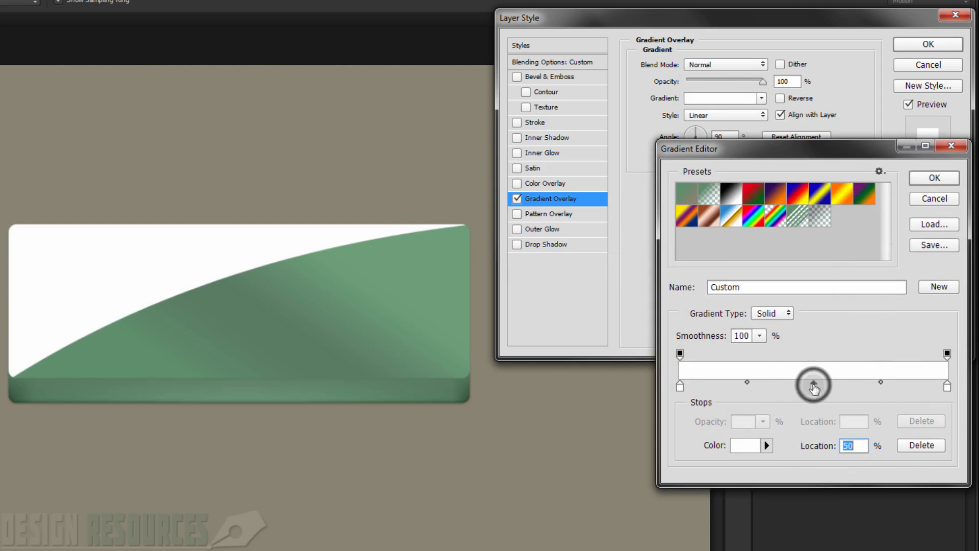
click(813, 355)
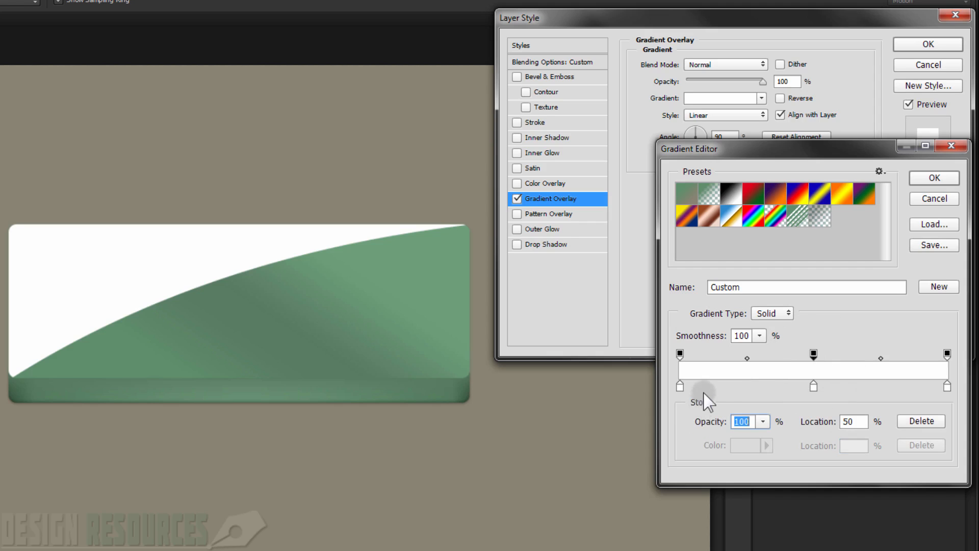
click(680, 353)
click(743, 412)
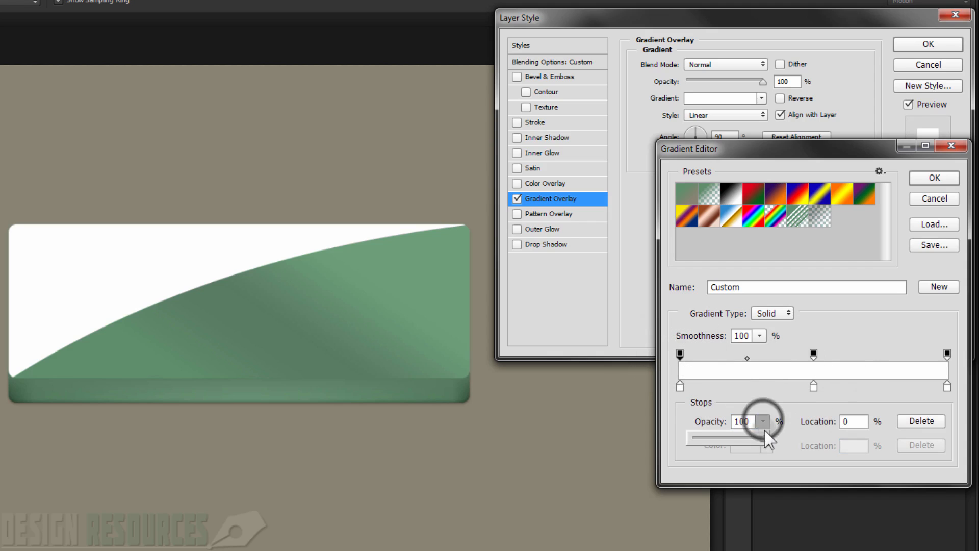
drag(763, 421, 699, 440)
click(947, 353)
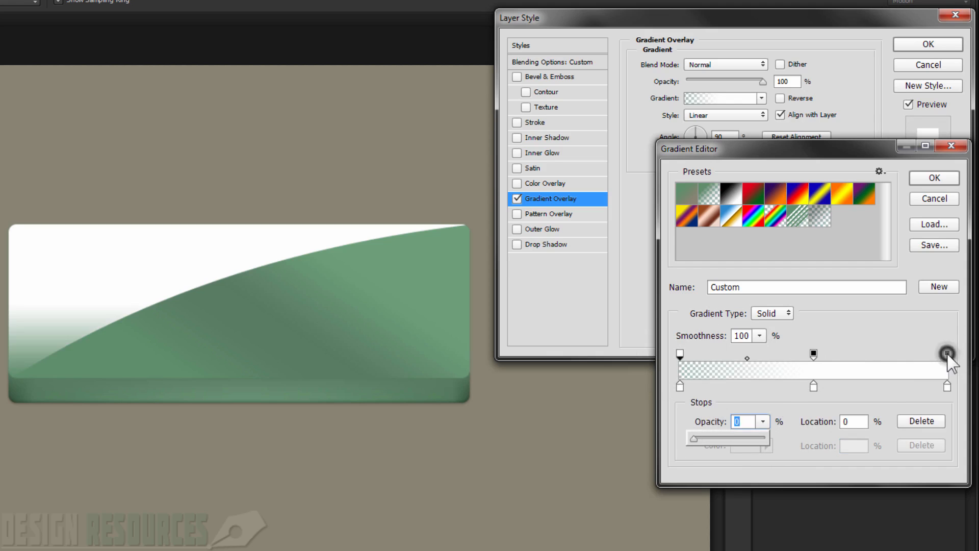
drag(765, 438, 686, 437)
click(763, 422)
Set the middle opacity stop to 70 % and accept the edited gradient
click(813, 353)
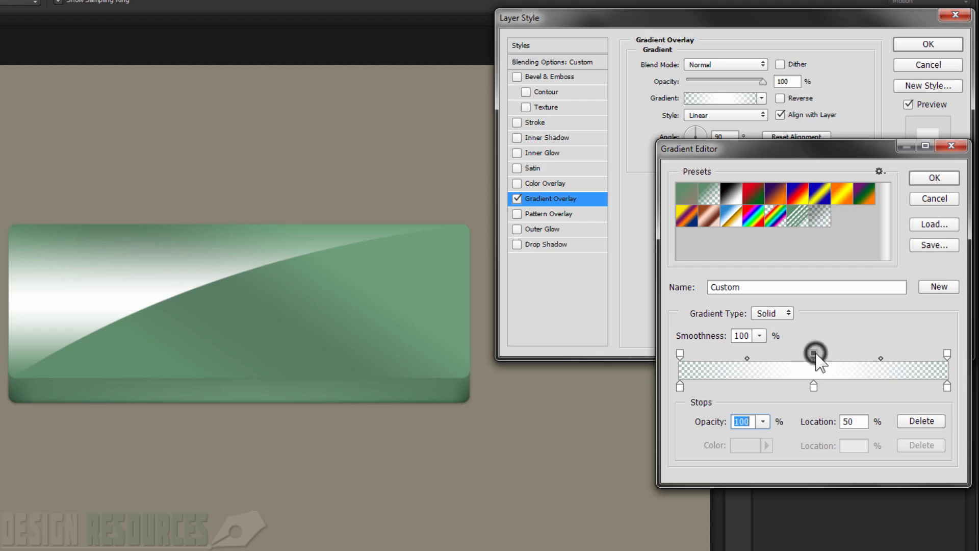
text(70)
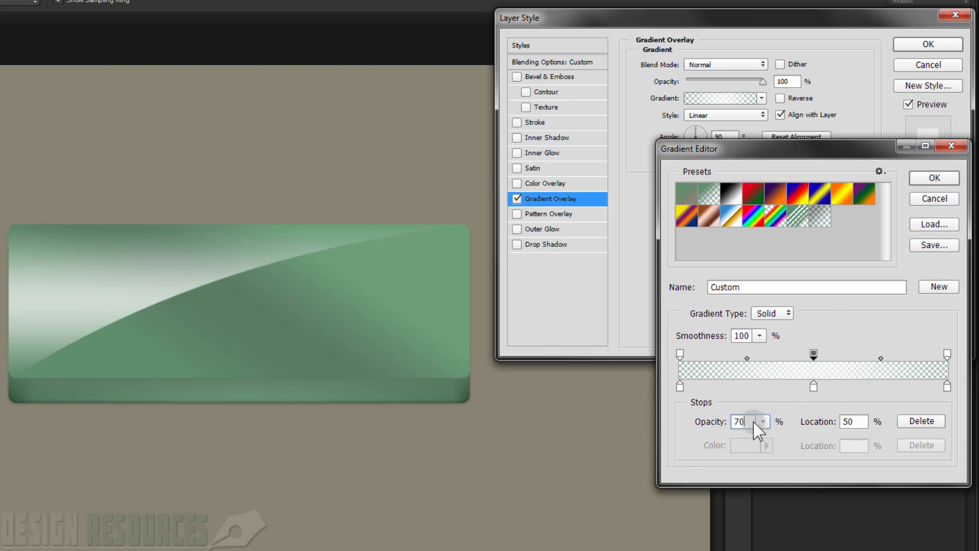
click(934, 178)
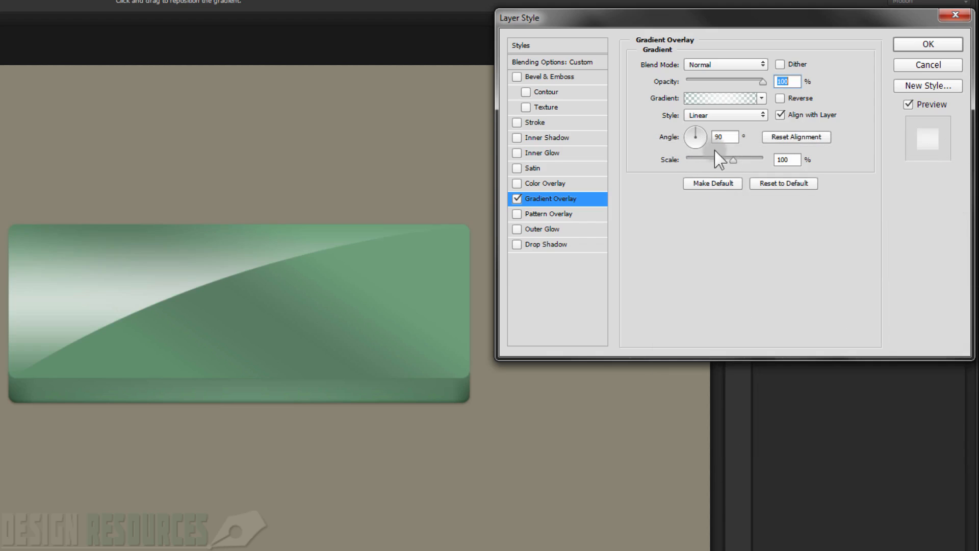
Try different angles for the gradient overlay and set the angle to -74°
click(700, 127)
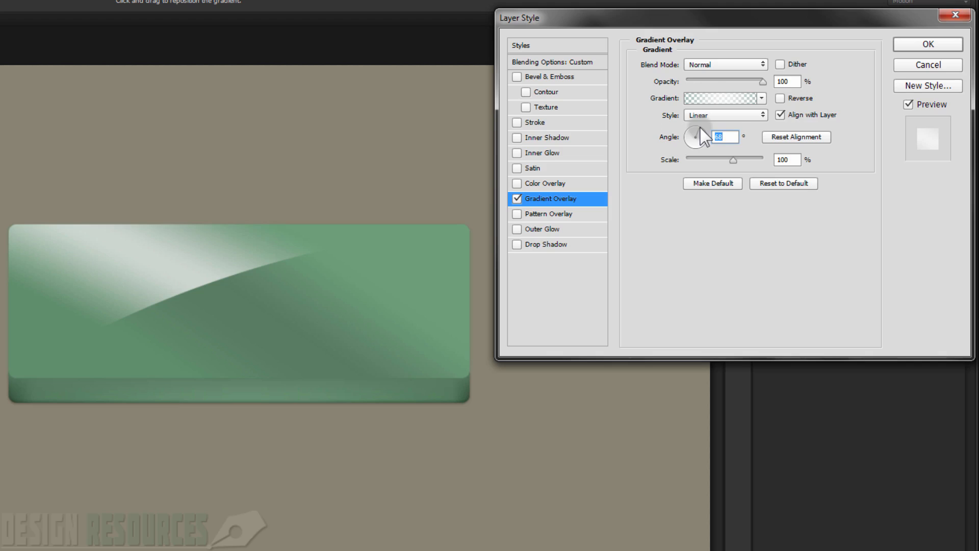
mouse_move(700, 127)
mouse_down()
mouse_move(688, 127)
mouse_move(707, 128)
mouse_move(711, 140)
mouse_up()
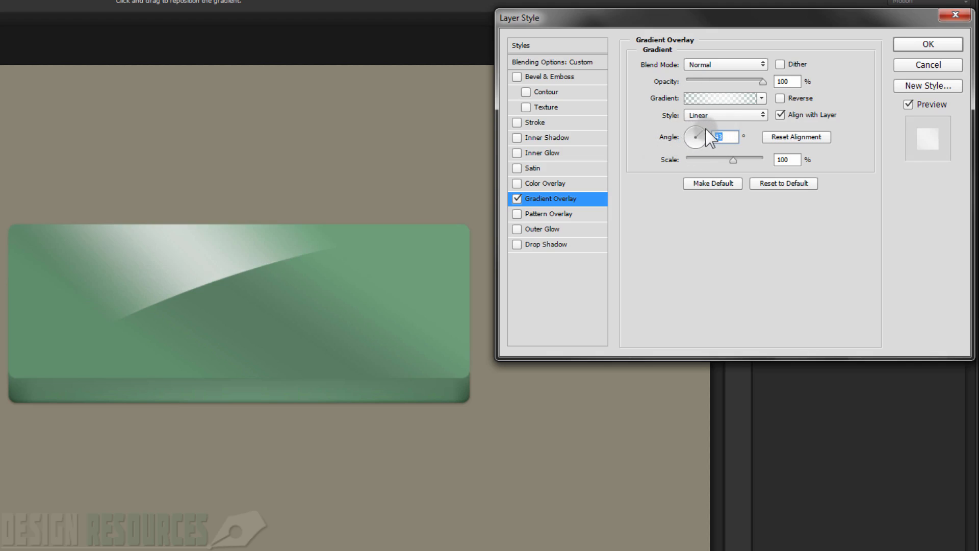
click(707, 131)
drag(704, 146, 704, 145)
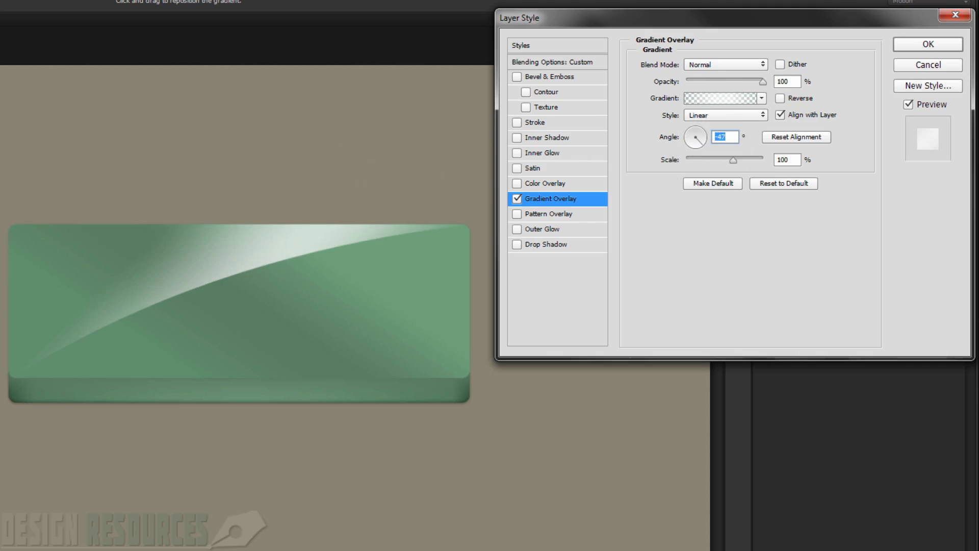
click(699, 144)
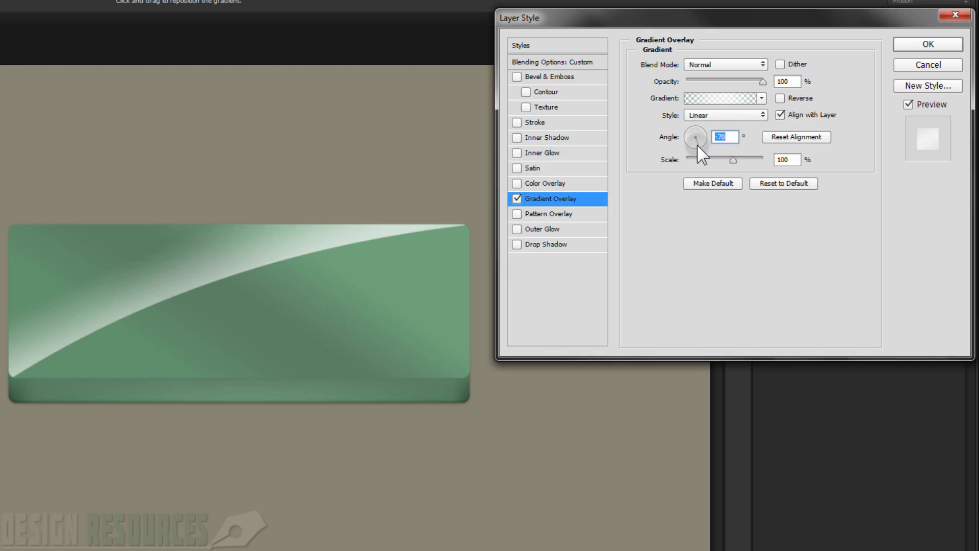
click(699, 146)
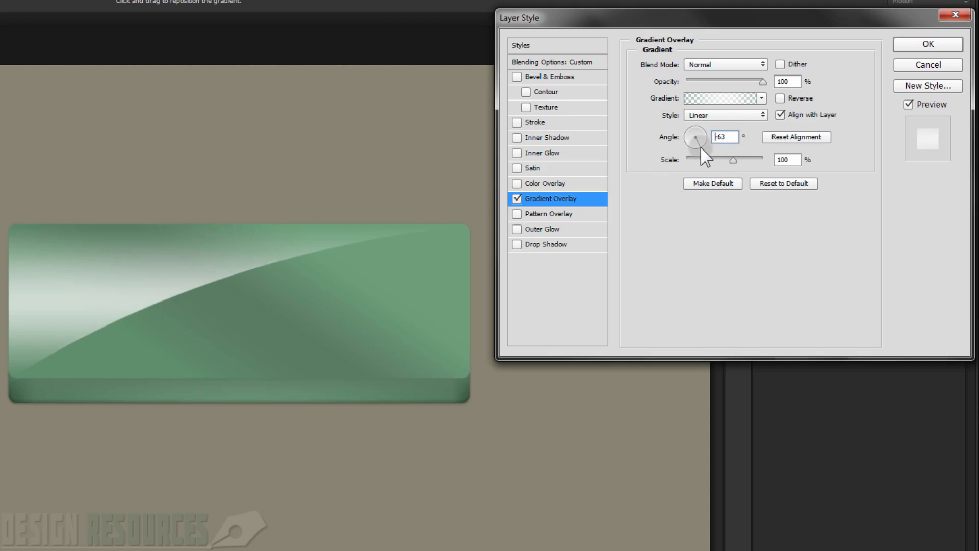
click(699, 147)
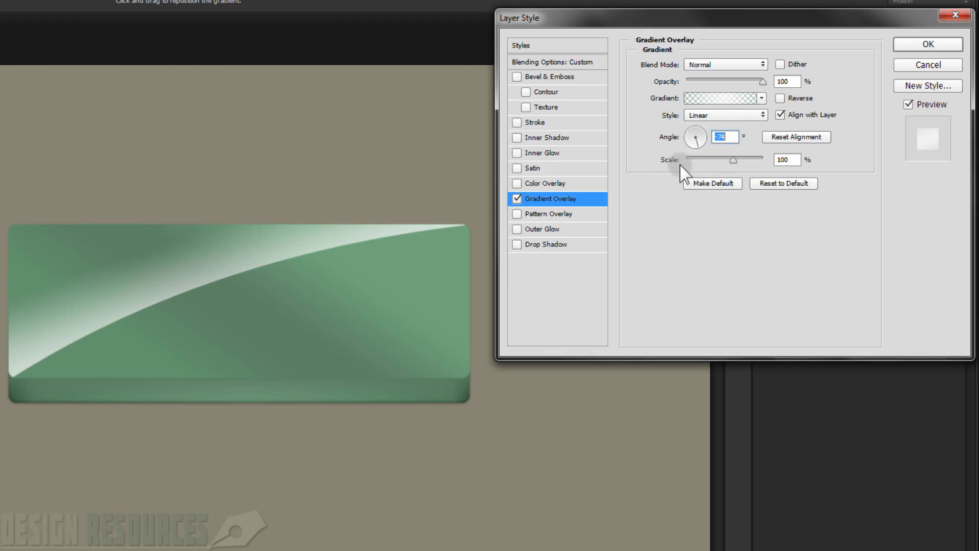
Reposition the gradient highlight toward the face's upper-left corner and set the gradient's scale to 112 %
click(169, 303)
drag(168, 304, 140, 230)
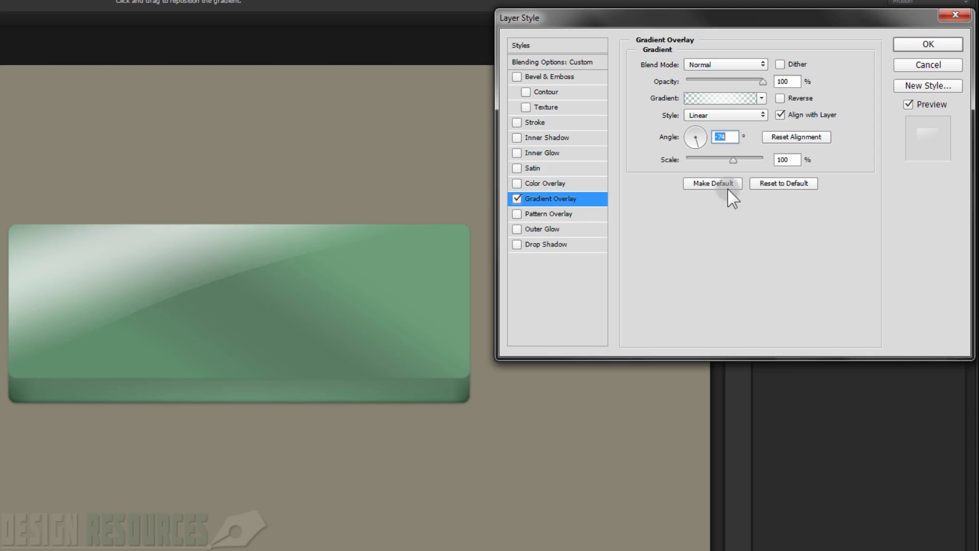
drag(733, 161, 741, 163)
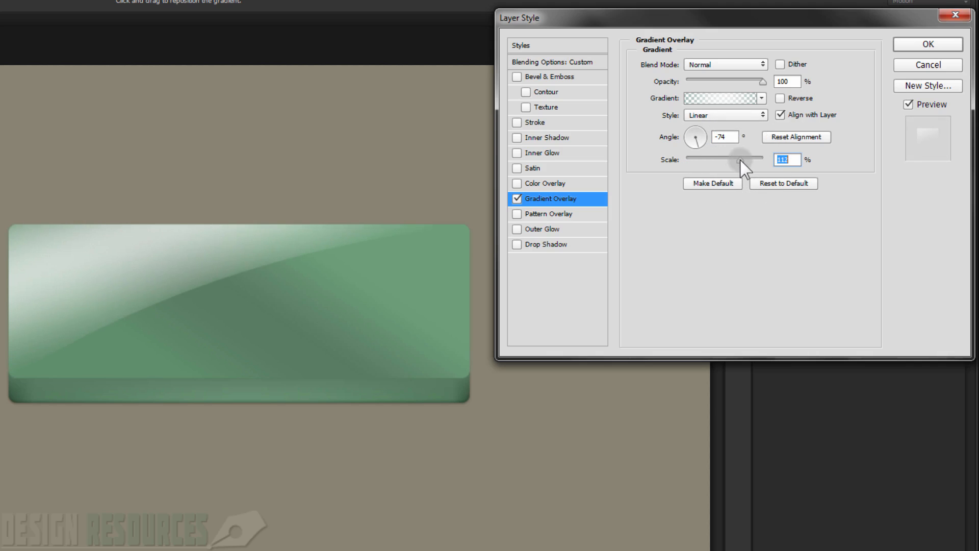
drag(148, 273, 125, 254)
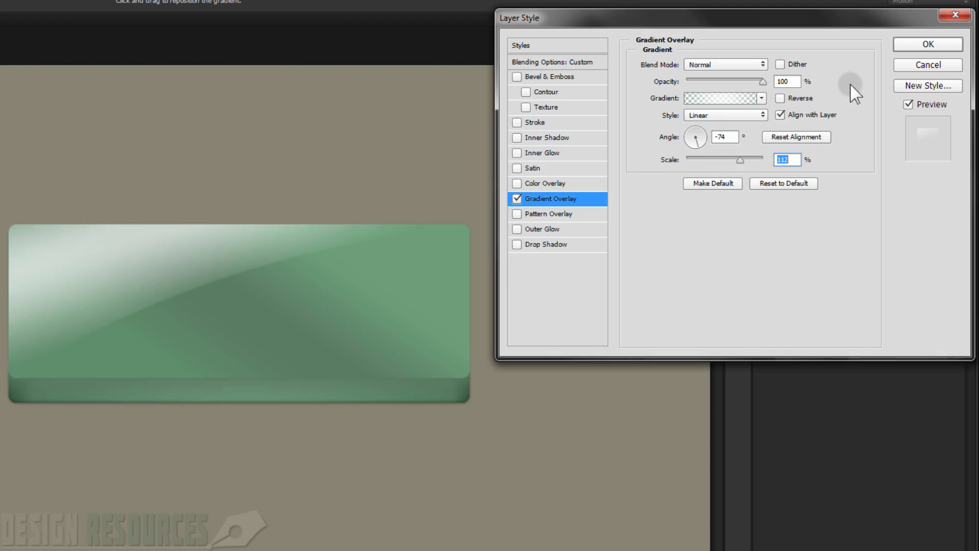
Apply the gradient overlay to the highlight layer, collapse its effects and deselect all layers
click(926, 47)
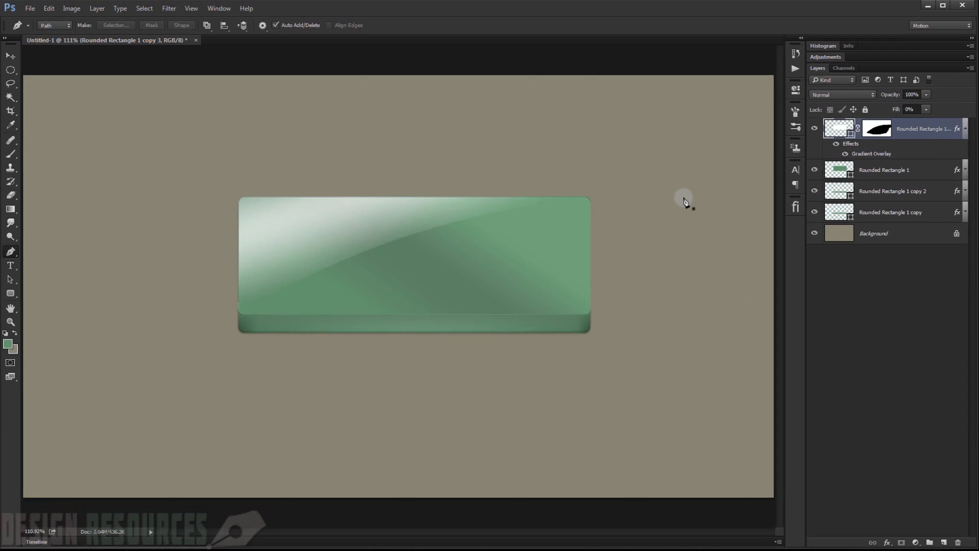
scroll(377, 352, up, 3)
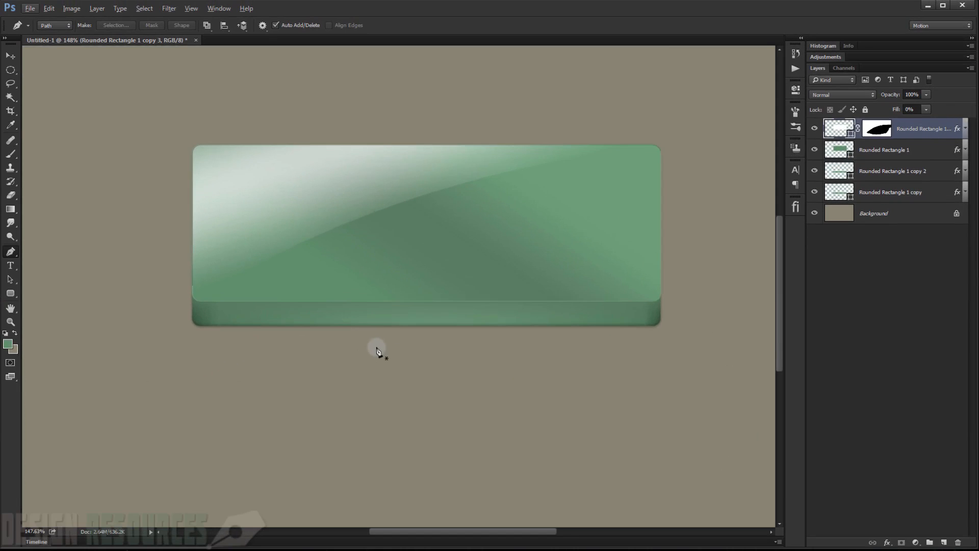
click(839, 327)
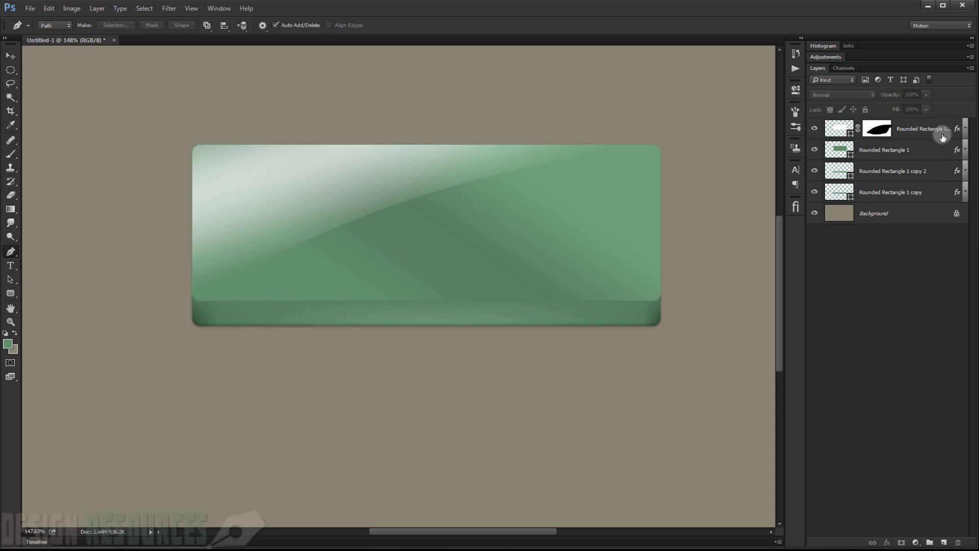
Draw a thin horizontal rectangle shape about 626 px wide and 4 px high below the green graphic
click(10, 253)
drag(11, 291, 53, 289)
click(317, 314)
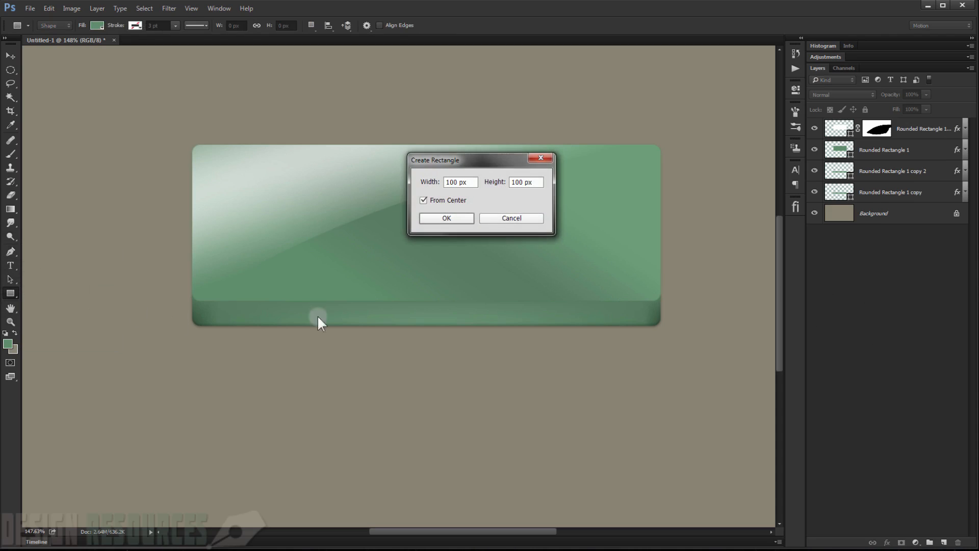
click(516, 219)
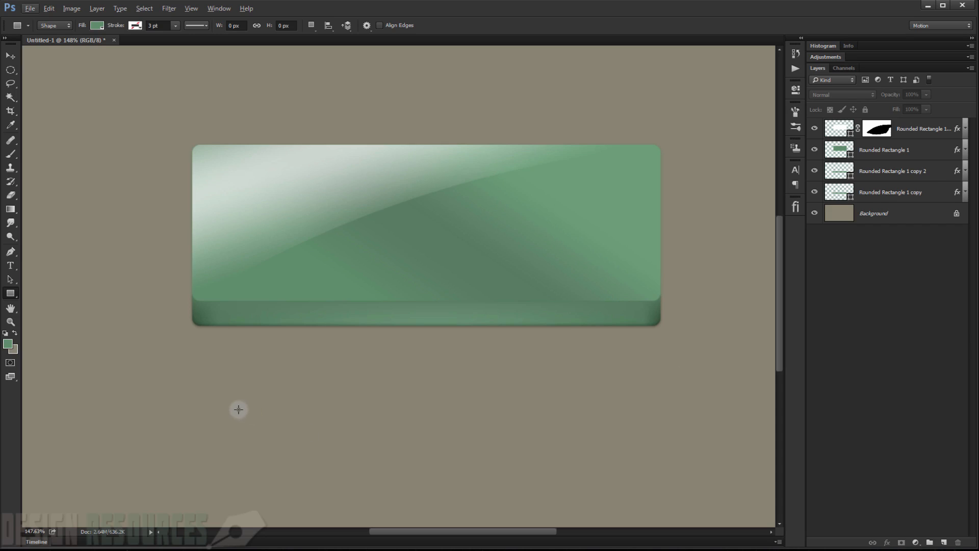
drag(238, 409, 668, 410)
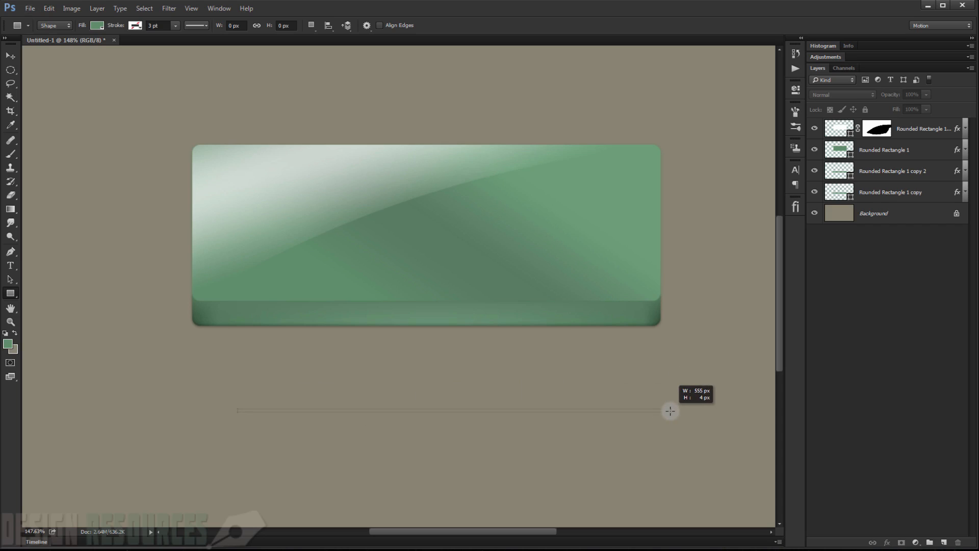
drag(673, 410, 725, 410)
click(768, 80)
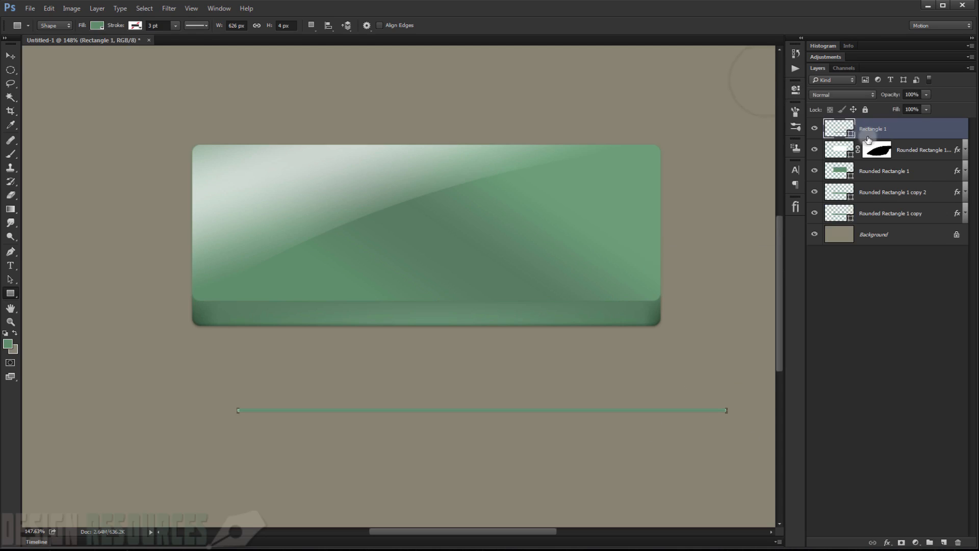
Fill the thin rectangle with white and move it onto the edge between the graphic's top and front faces
double_click(847, 132)
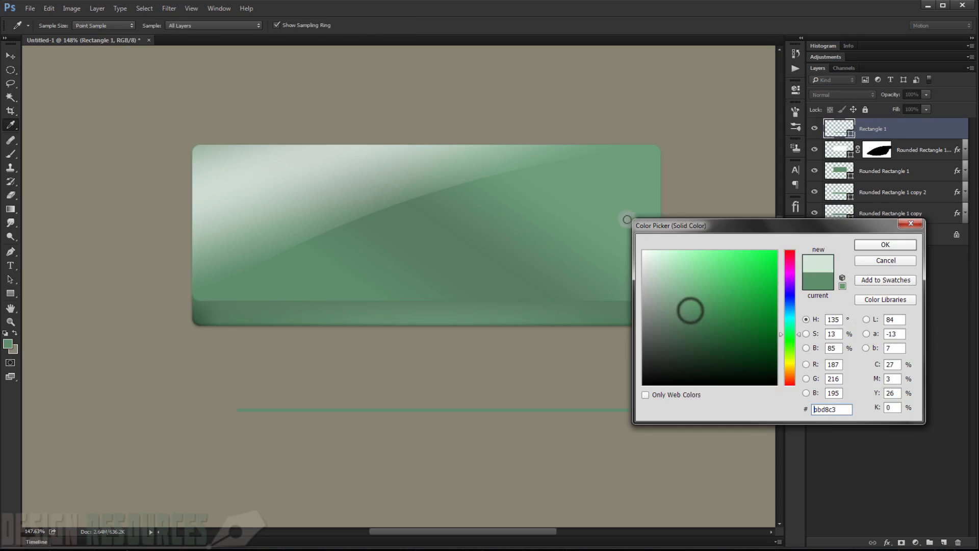
mouse_move(686, 273)
mouse_down()
mouse_move(656, 230)
mouse_move(645, 246)
mouse_up()
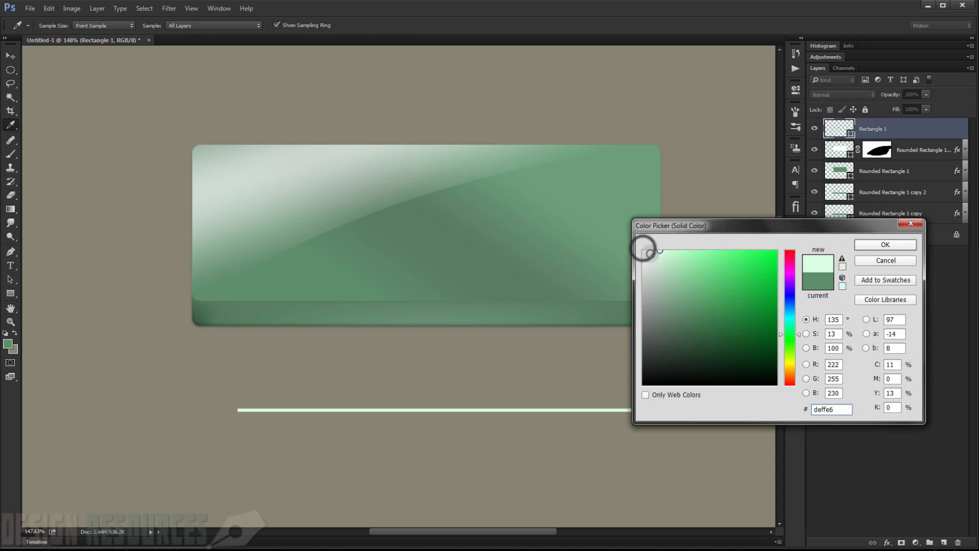
click(861, 246)
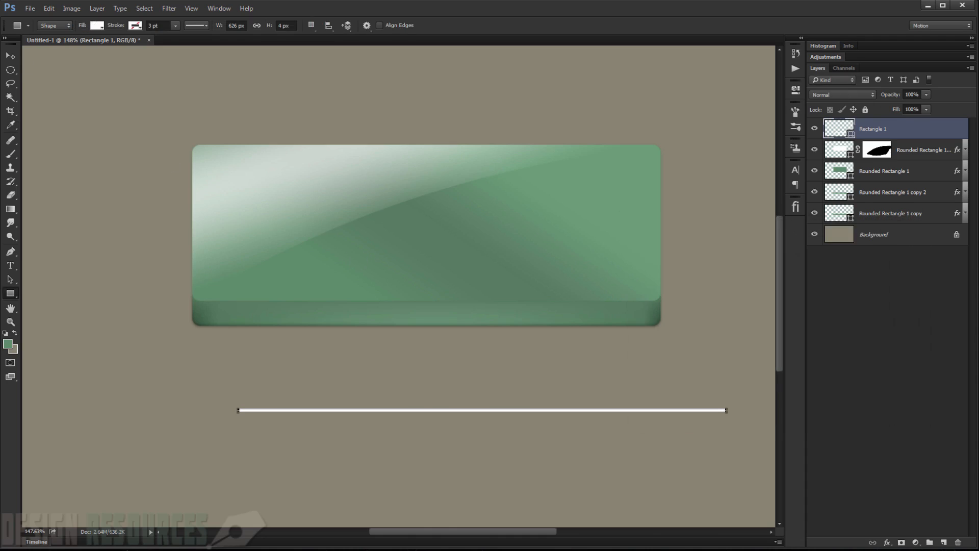
click(11, 55)
drag(416, 413, 357, 306)
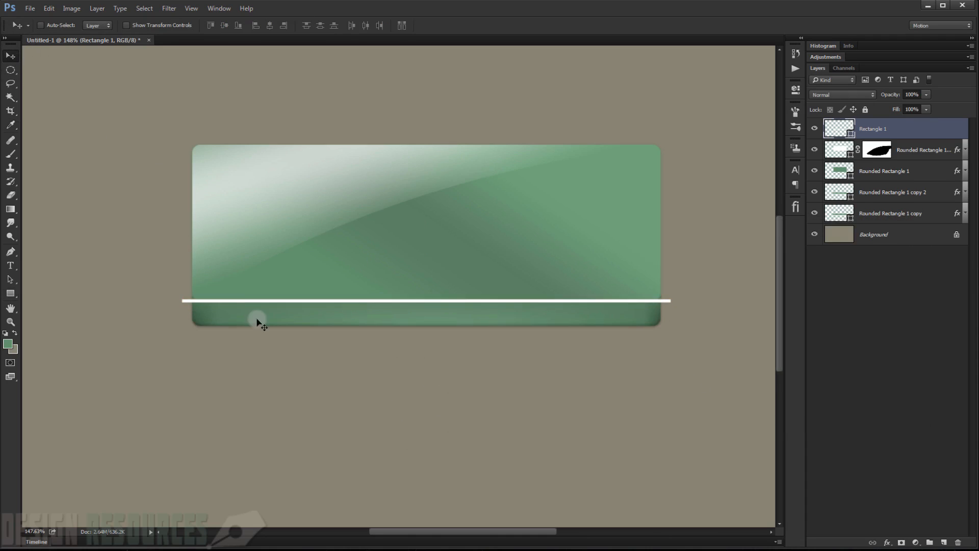
Set the thin rectangle layer's fill opacity to 0 % and add a Gradient Overlay with the Radial style
double_click(953, 132)
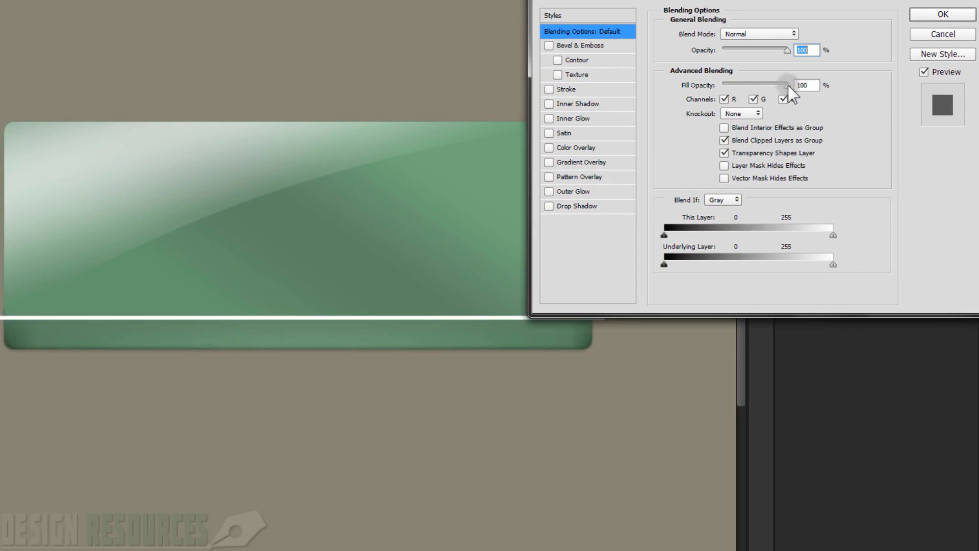
drag(787, 84, 723, 84)
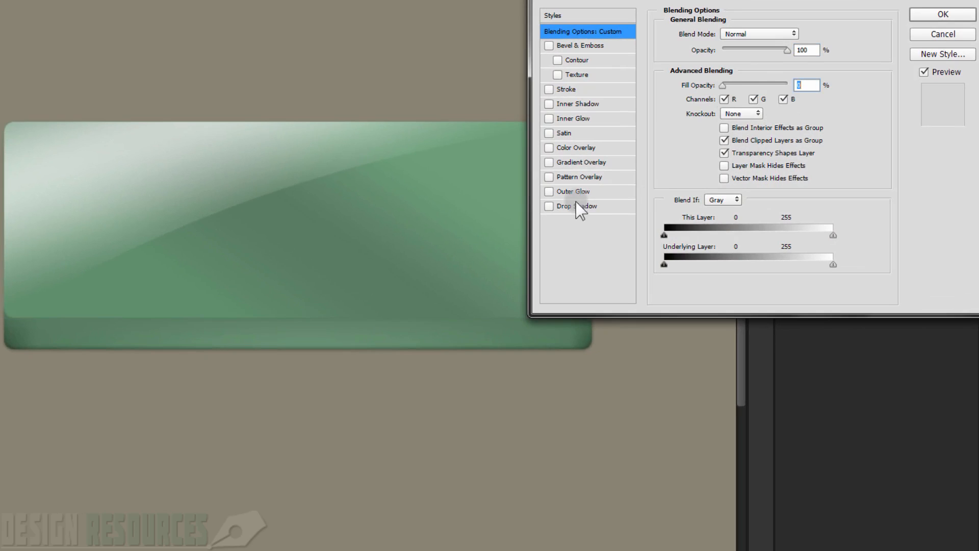
click(571, 162)
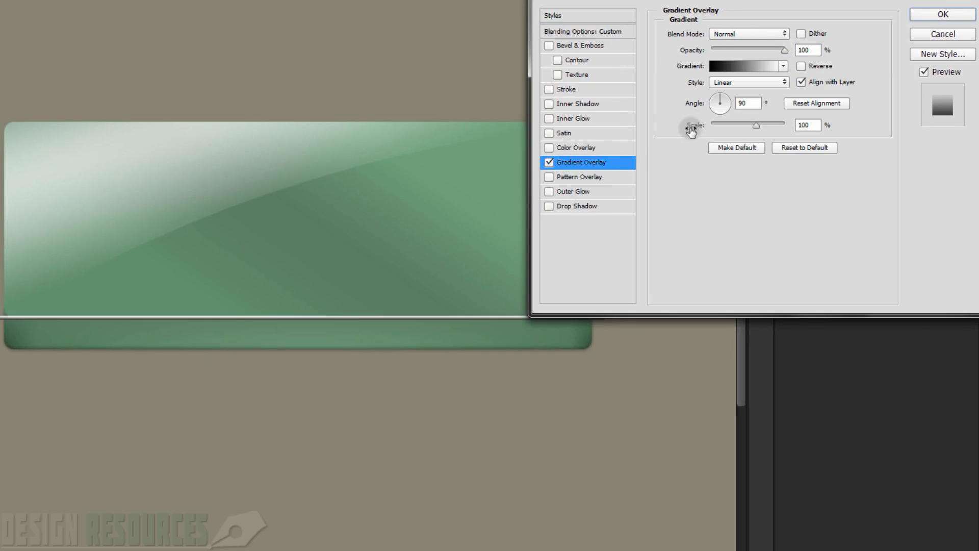
click(762, 88)
click(752, 92)
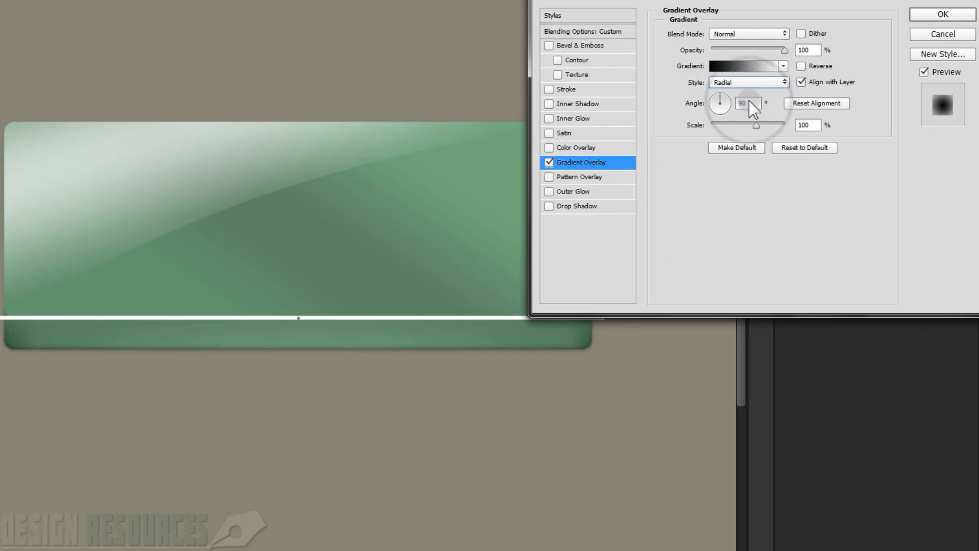
Change the black colour stop of the overlay gradient to white (ffffff)
click(758, 66)
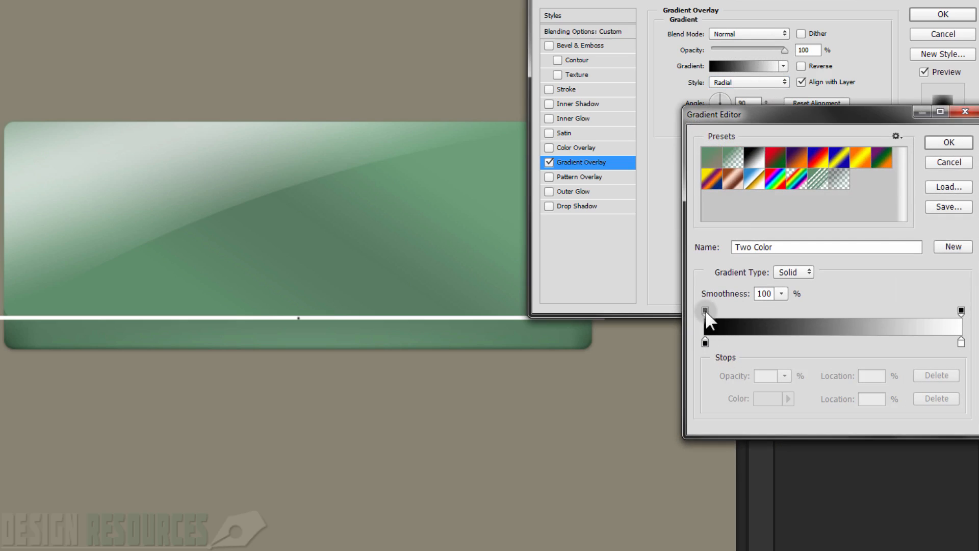
double_click(705, 343)
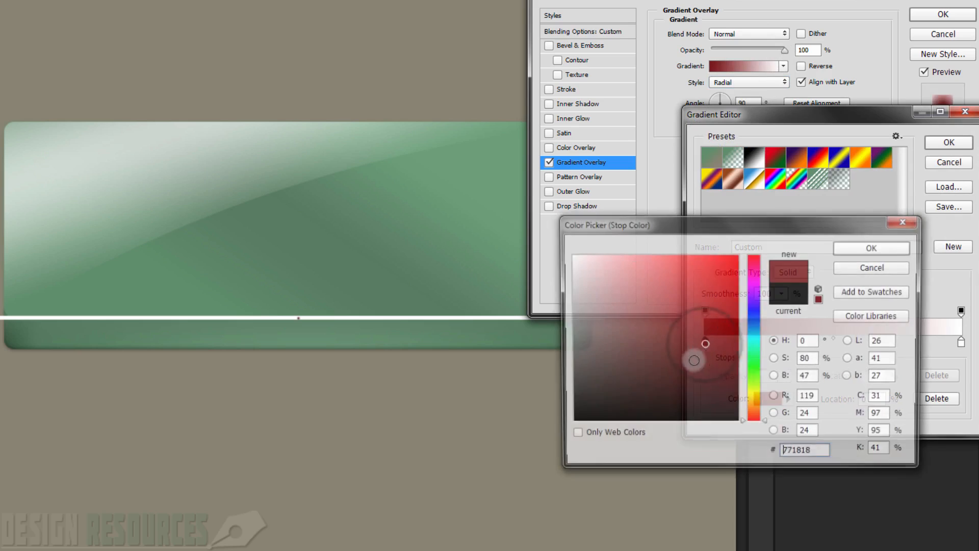
drag(647, 340, 552, 233)
click(862, 247)
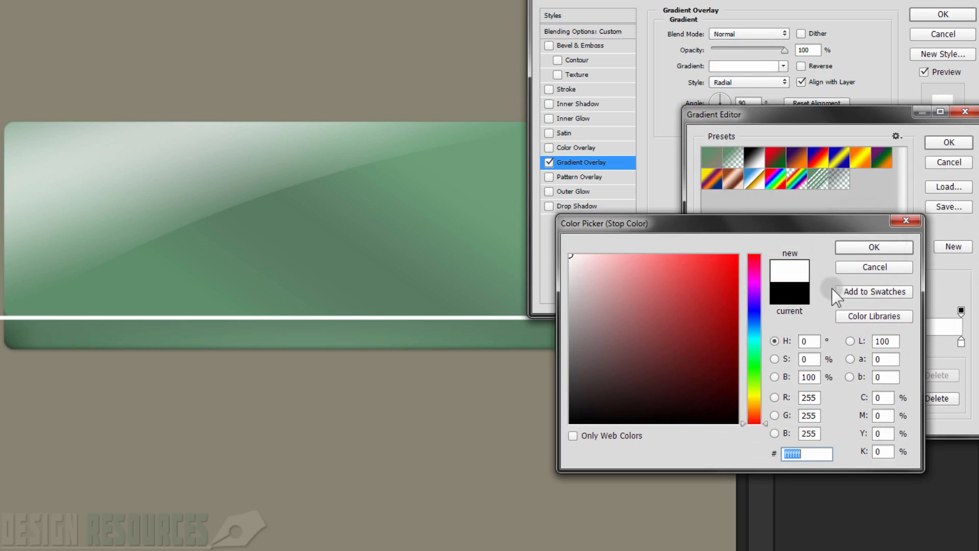
click(873, 247)
Set the gradient's opacity stop at location 0 % to 0 % opacity and accept the edited gradient
click(705, 311)
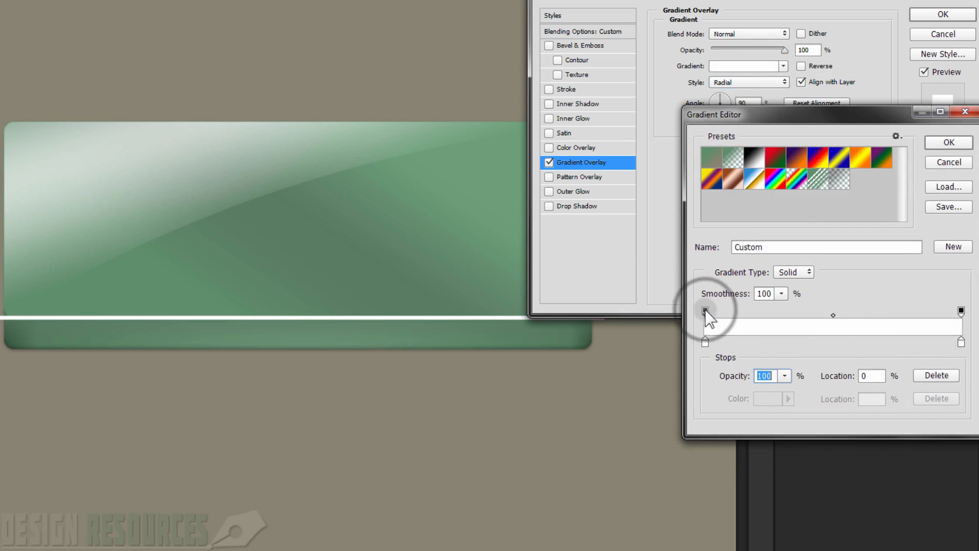
click(784, 376)
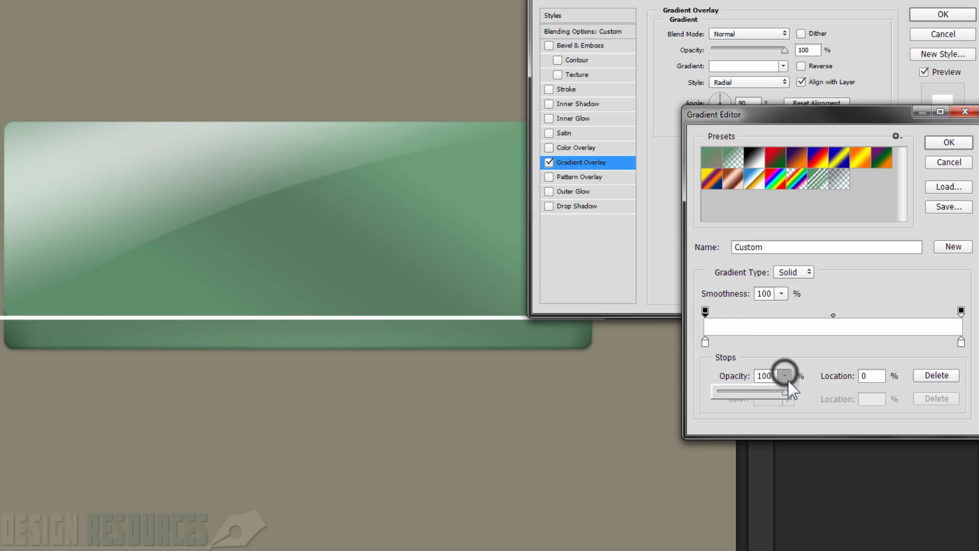
drag(788, 391, 721, 405)
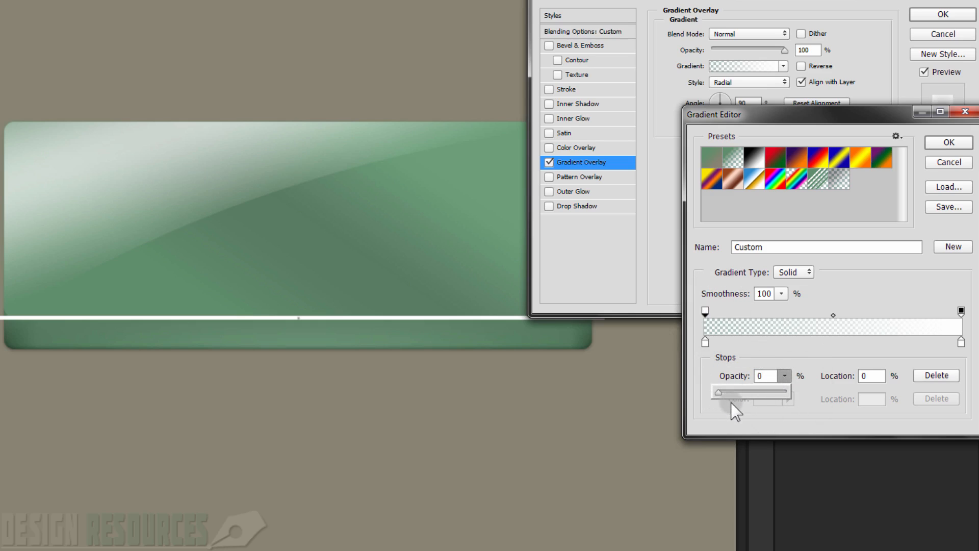
click(719, 391)
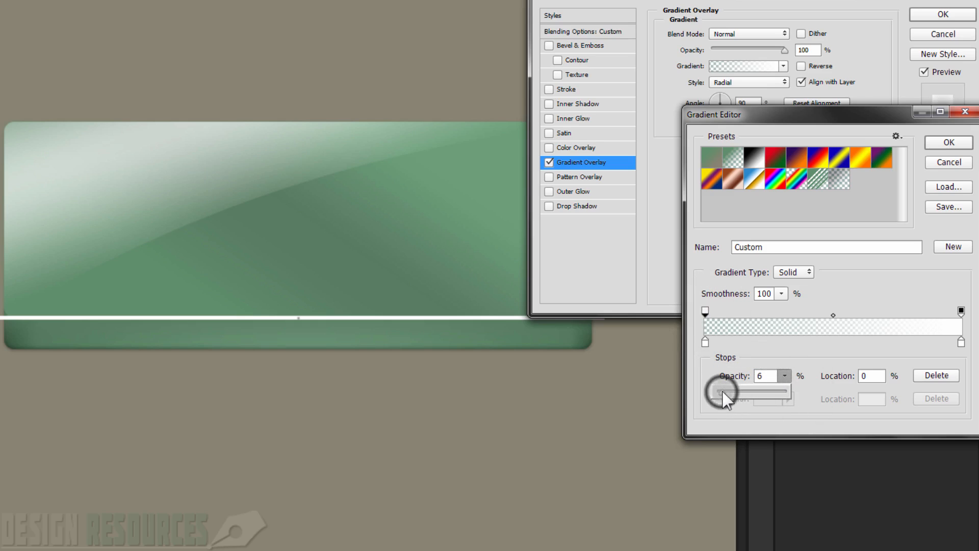
click(949, 144)
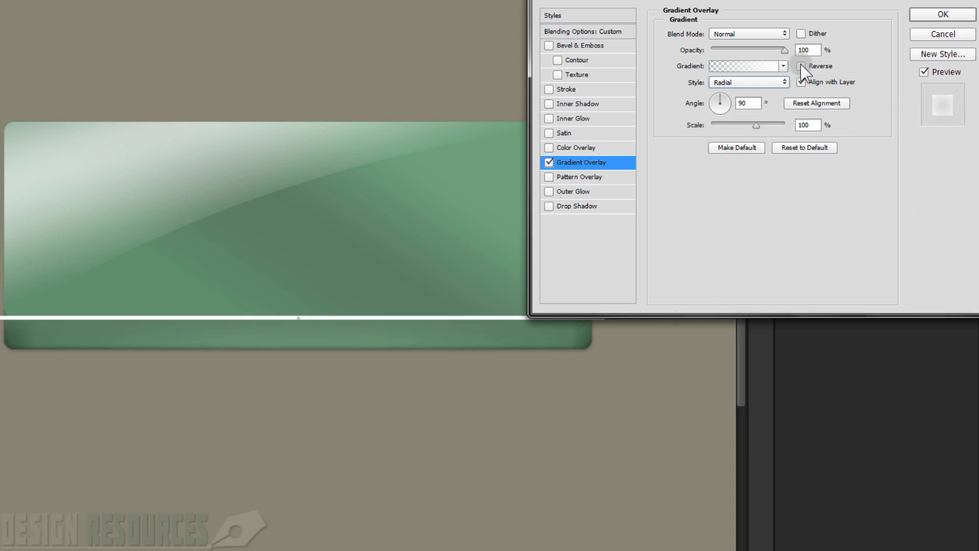
Reverse the radial gradient, raise its scale to 150 % and set its angle to 0°
click(802, 66)
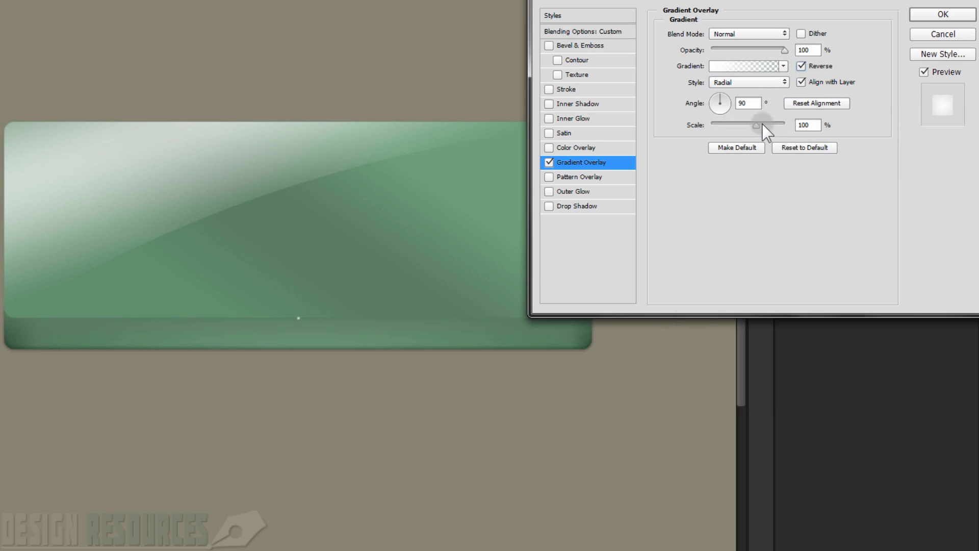
drag(756, 124, 826, 122)
drag(752, 105, 733, 103)
click(727, 95)
text(0)
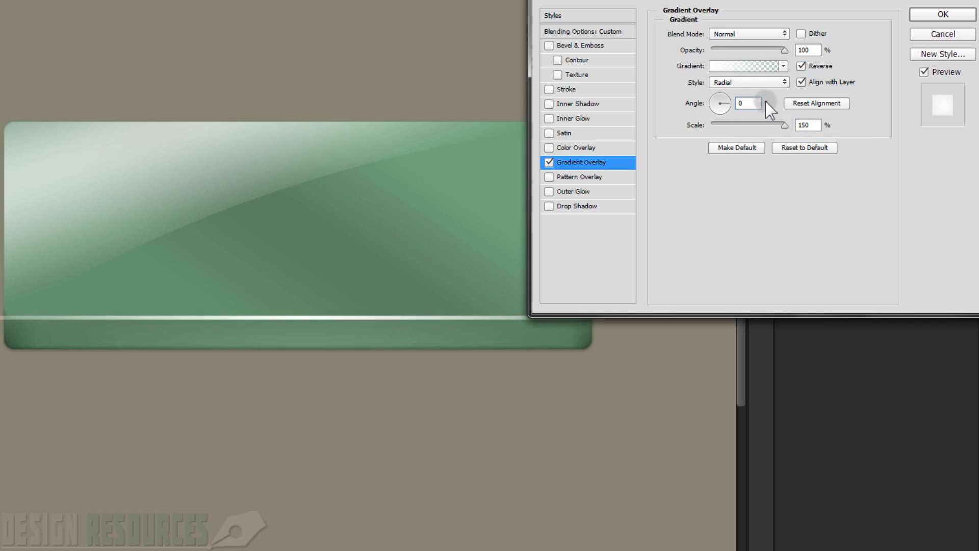
Try a gradient scale of 100 %, set it to 90 %, and check the line against the whole graphic
click(809, 125)
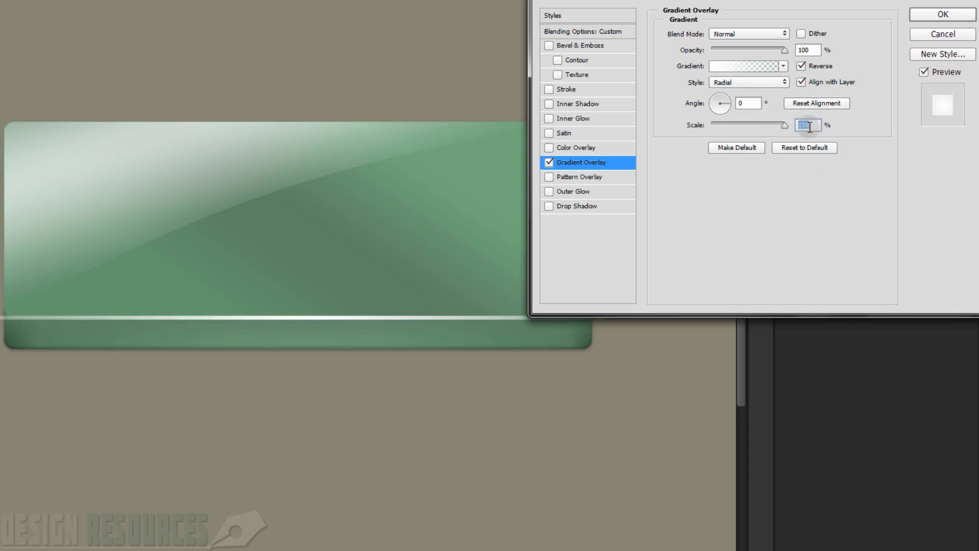
text(100)
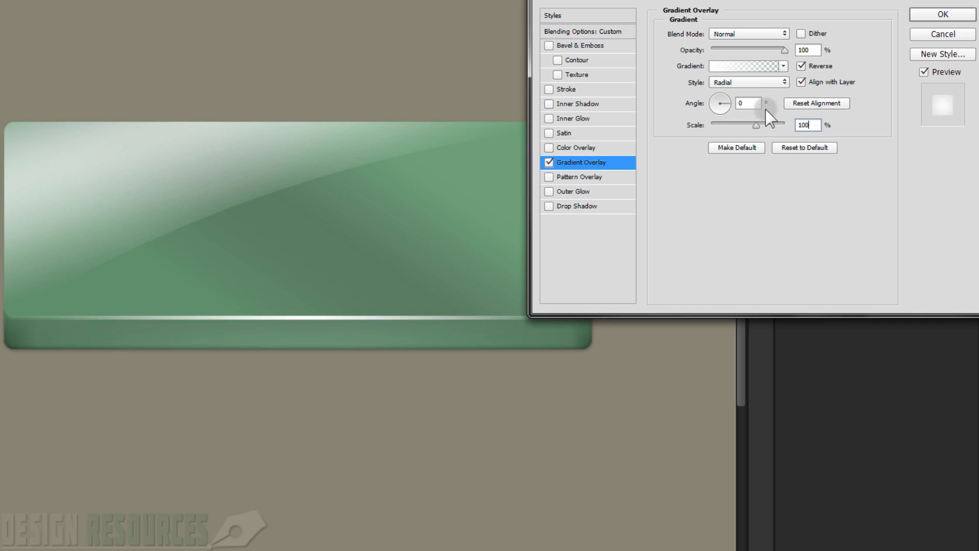
drag(790, 3, 837, 39)
click(847, 161)
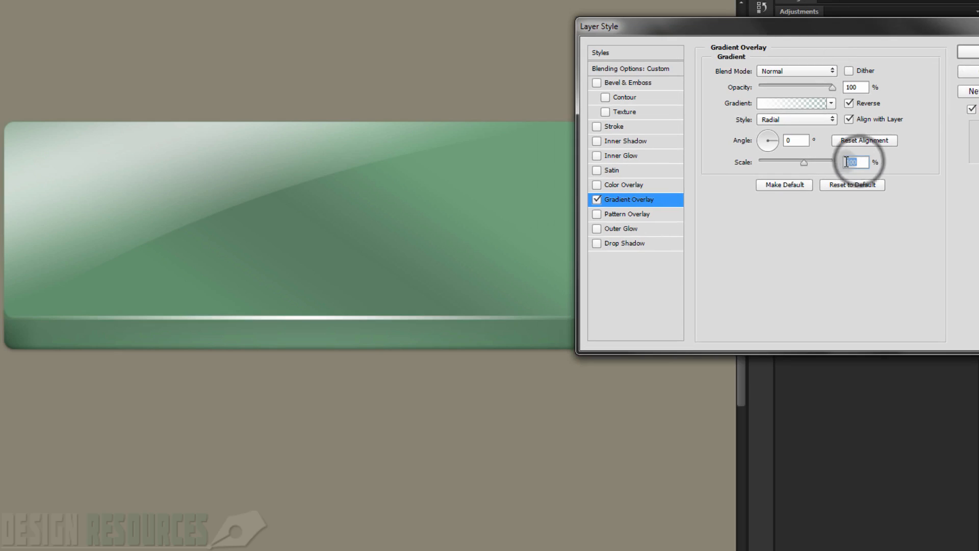
text(90)
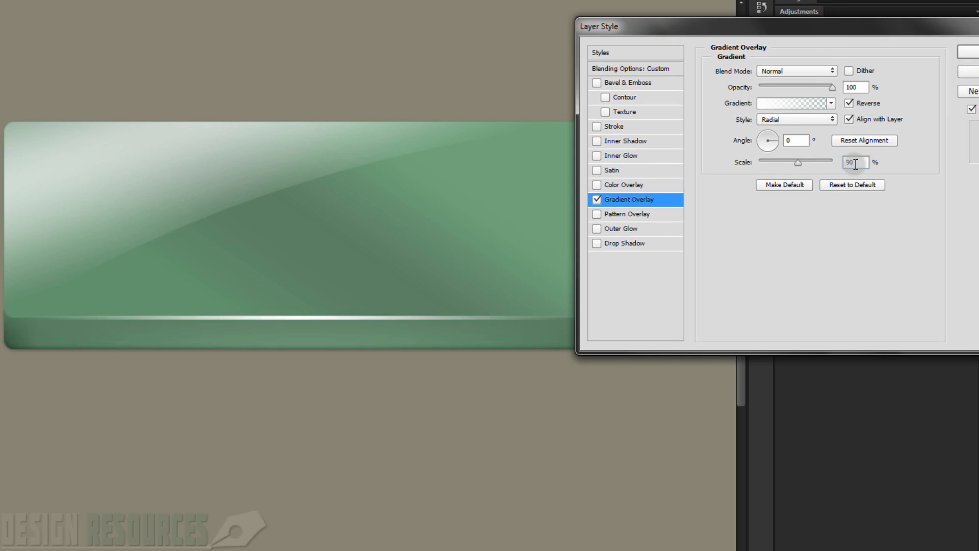
drag(756, 30, 875, 0)
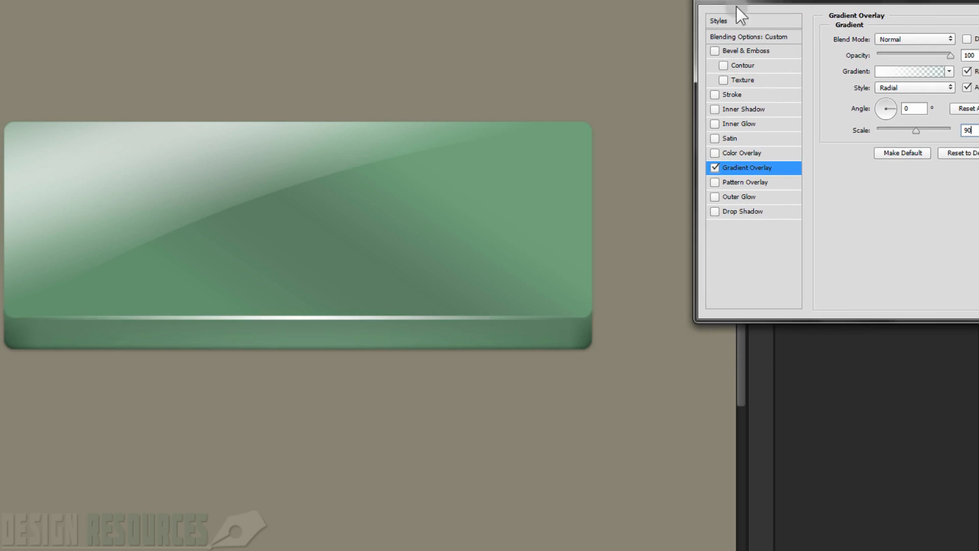
drag(736, 6, 669, 10)
Set the gradient's opacity stop at location 100 % to 70 % and the overlay's blend mode to Overlay
click(705, 114)
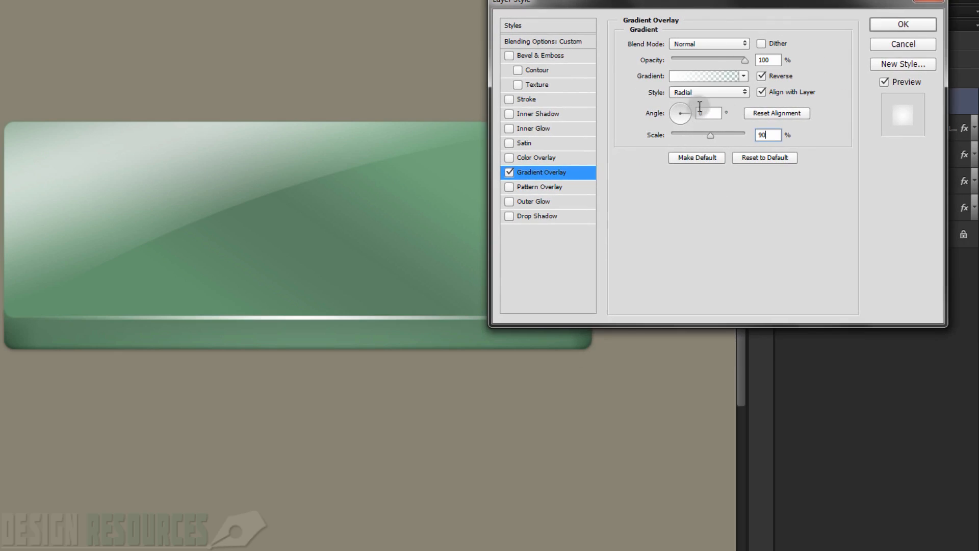
click(709, 75)
click(962, 310)
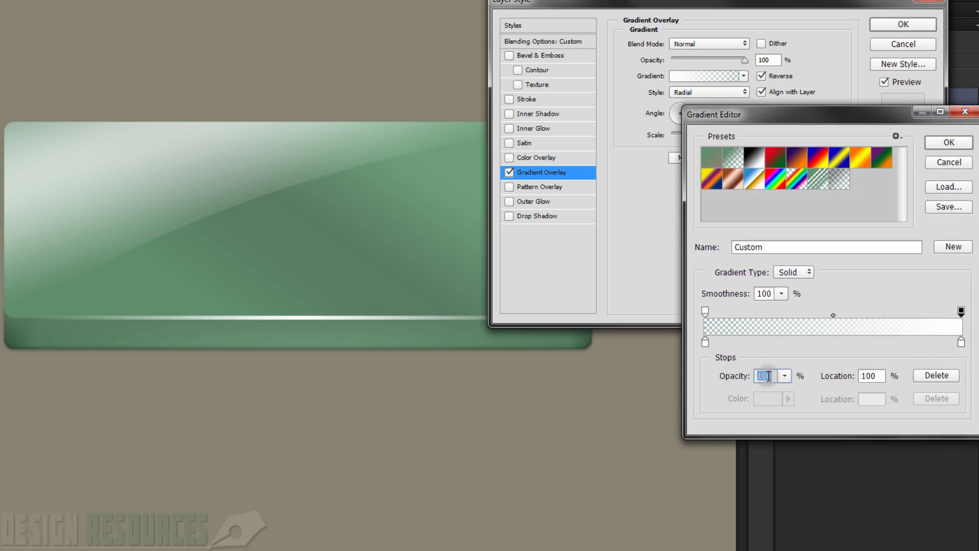
text(70)
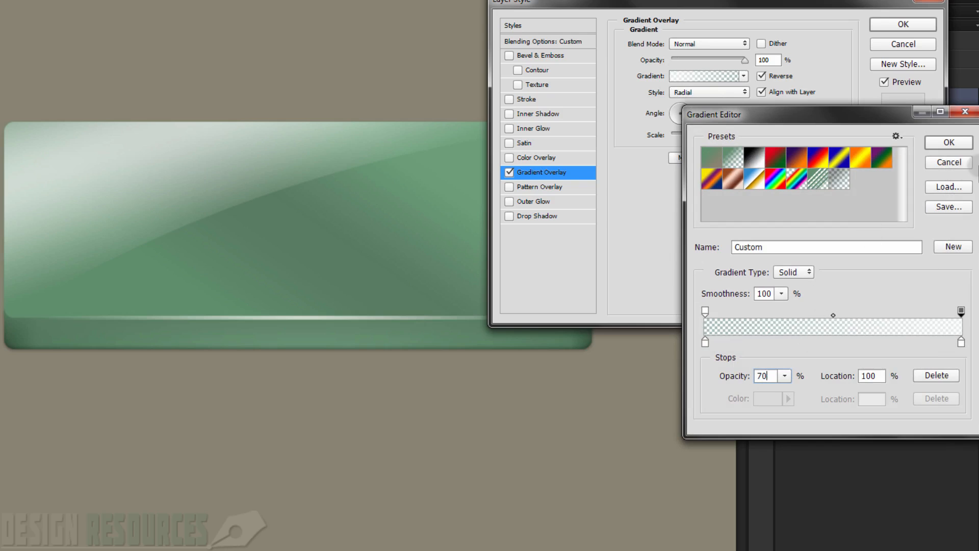
click(948, 142)
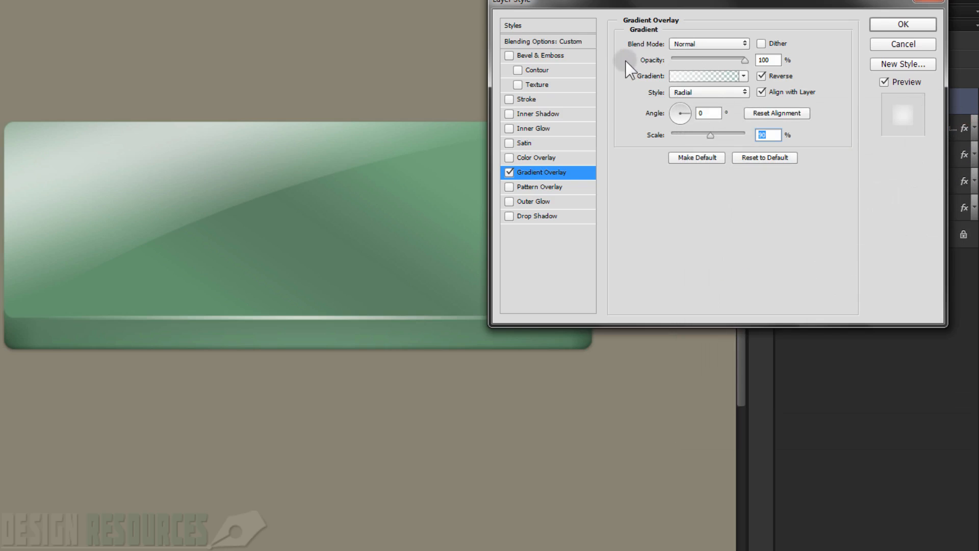
click(719, 43)
click(722, 170)
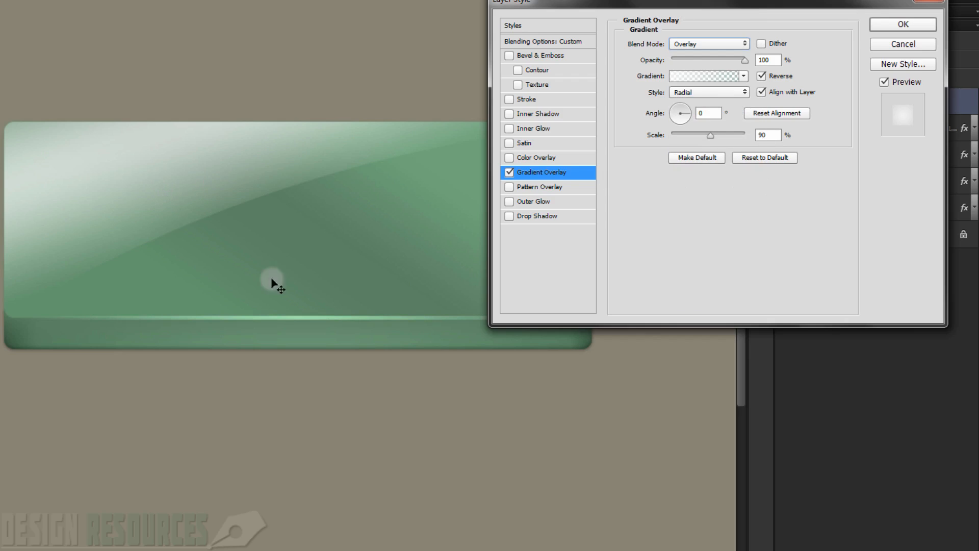
Accept the edge line's Gradient Overlay settings and collapse the Rectangle 1 layer's effects list
click(892, 25)
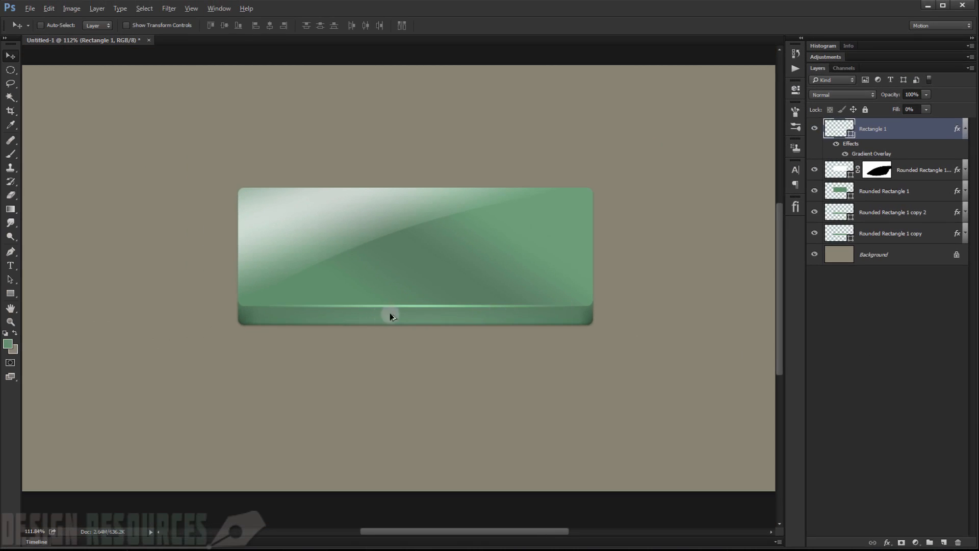
scroll(465, 317, up, 3)
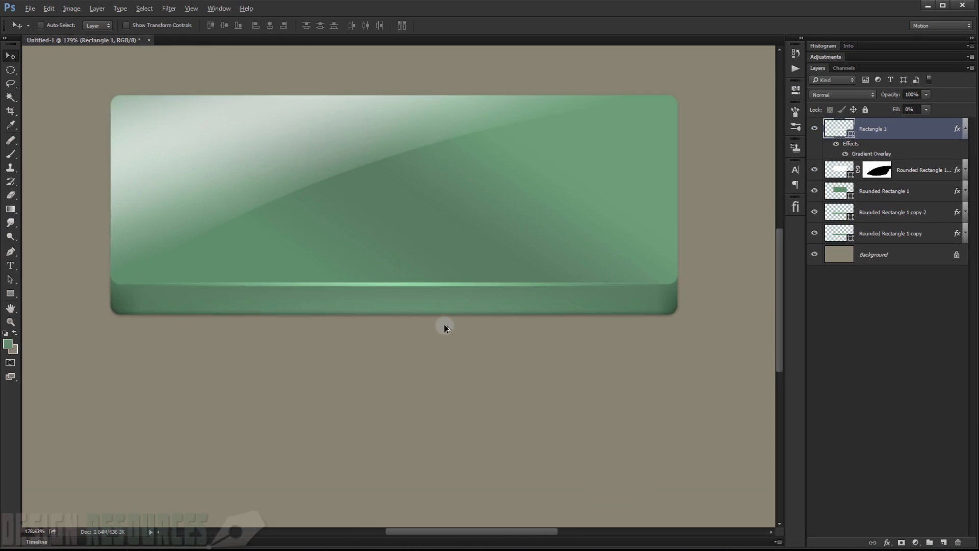
click(964, 130)
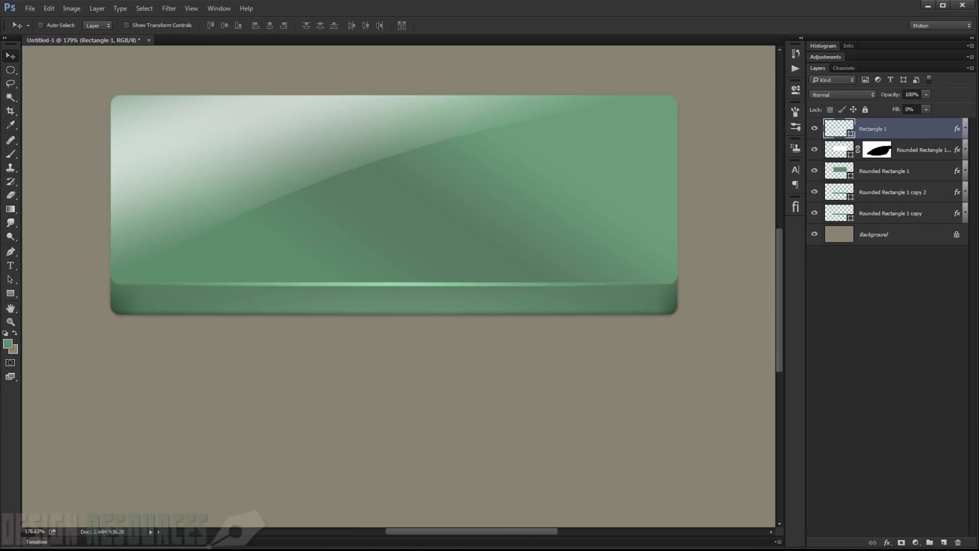
Duplicate the Rectangle 1 edge-line layer and nudge the copy slightly below the original line
key(ctrl+j)
scroll(394, 251, up, 3)
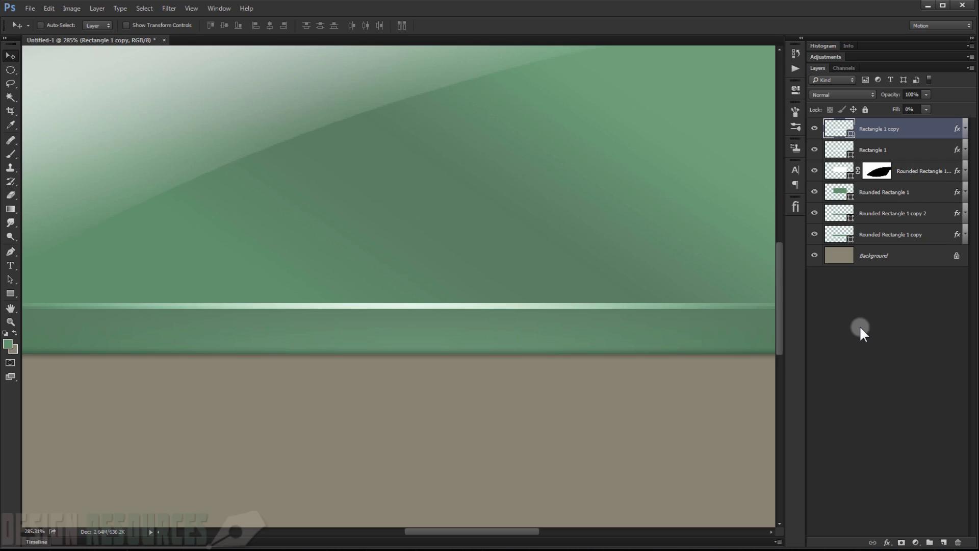
key(Down)
key(Down)
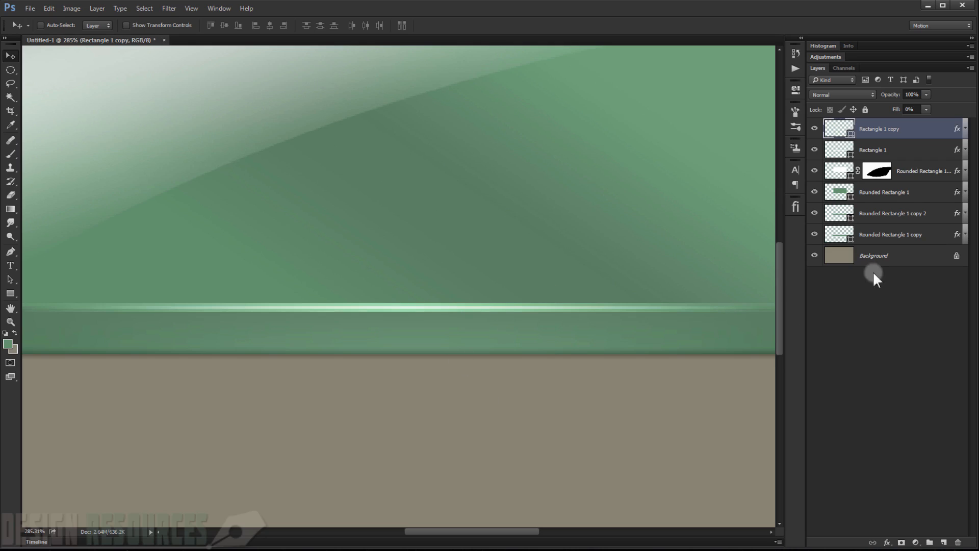
Duplicate the edge-line copy once more and nudge this second copy up until it sits slightly above the original line
key(alt+Down)
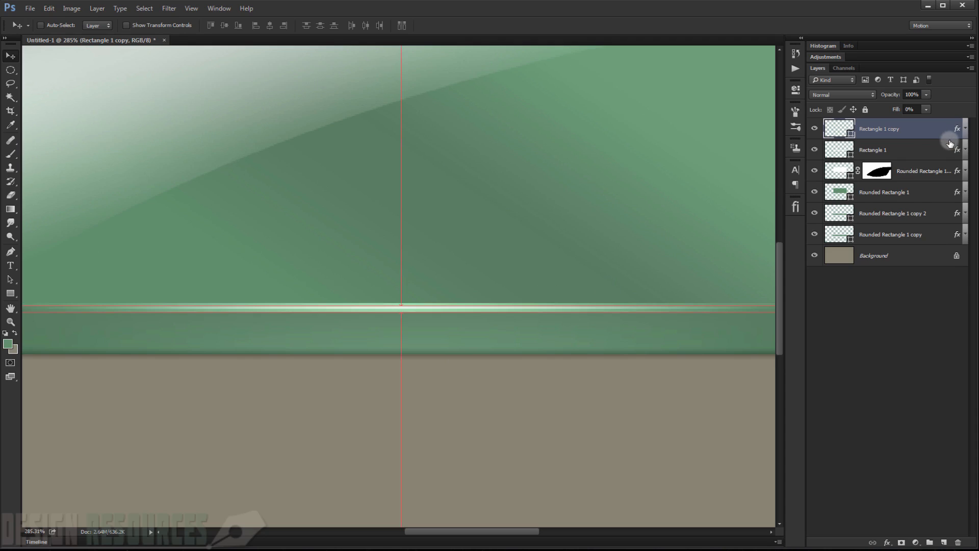
click(11, 54)
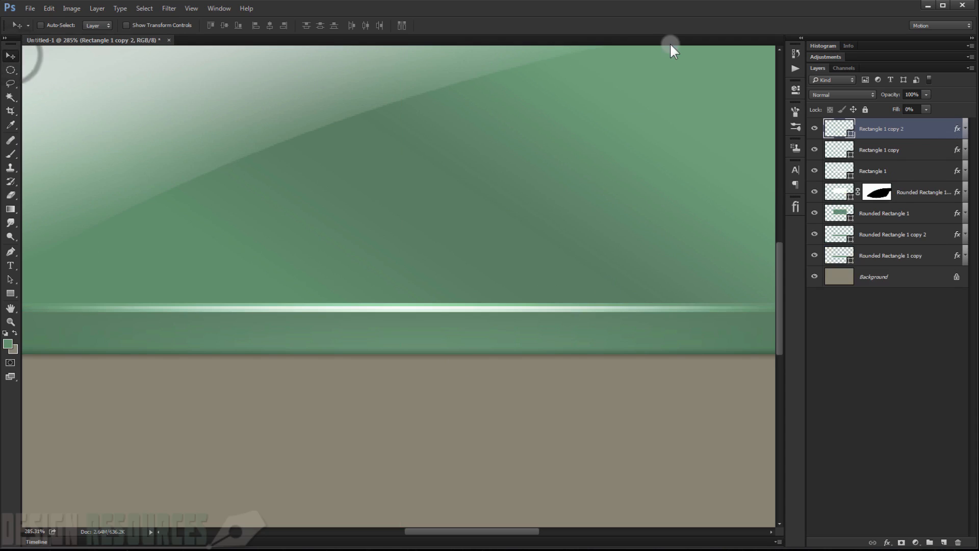
key(Up)
key(Up)
key(Up)
key(Up)
key(Up)
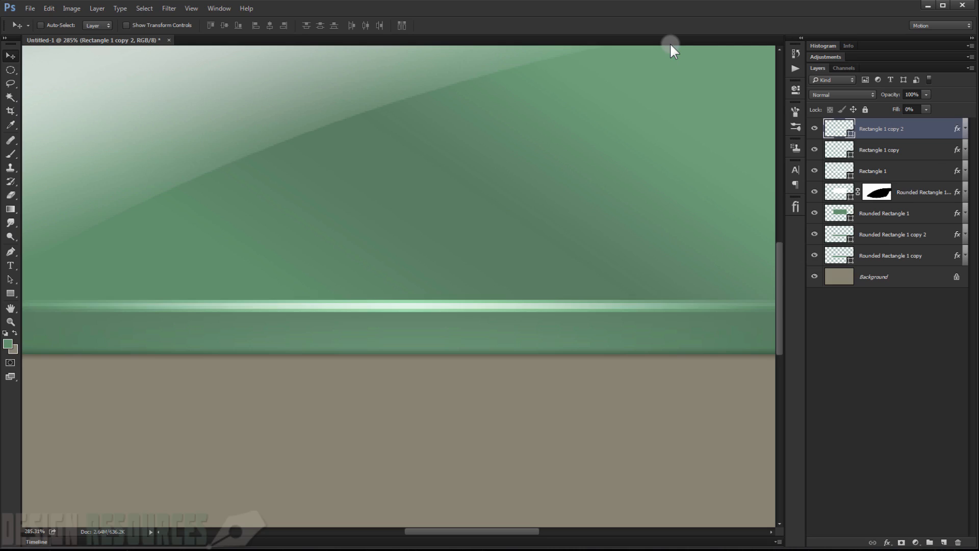
key(Up)
key(Up)
key(Up)
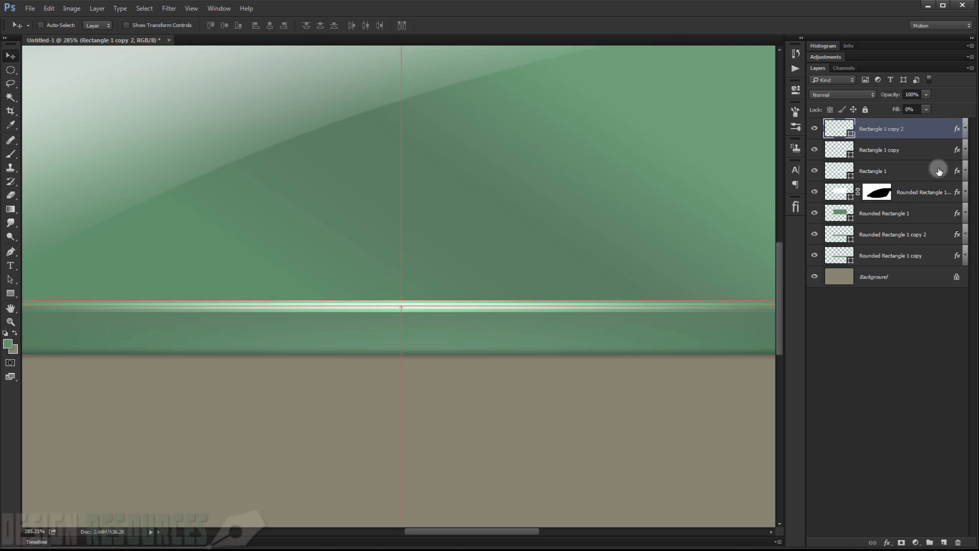
double_click(937, 171)
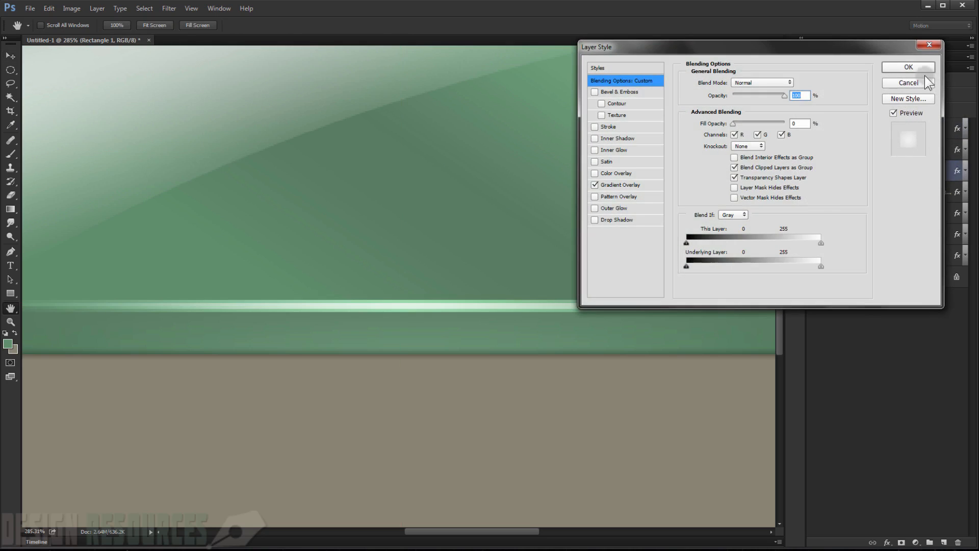
click(924, 80)
double_click(949, 149)
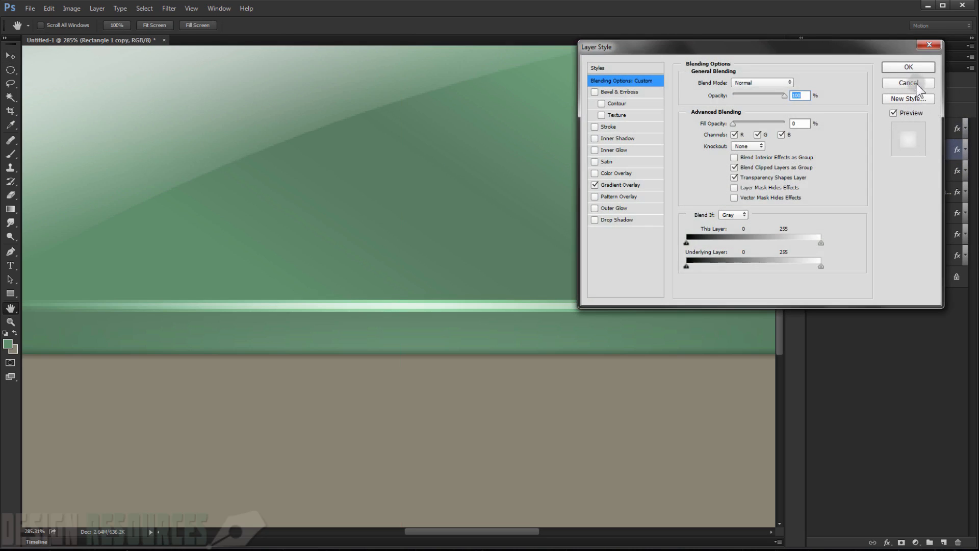
click(917, 86)
Select all three edge-line layers, nudge them together to sit on the edge between the faces, and deselect the layers
ctrl+click(928, 129)
ctrl+click(933, 171)
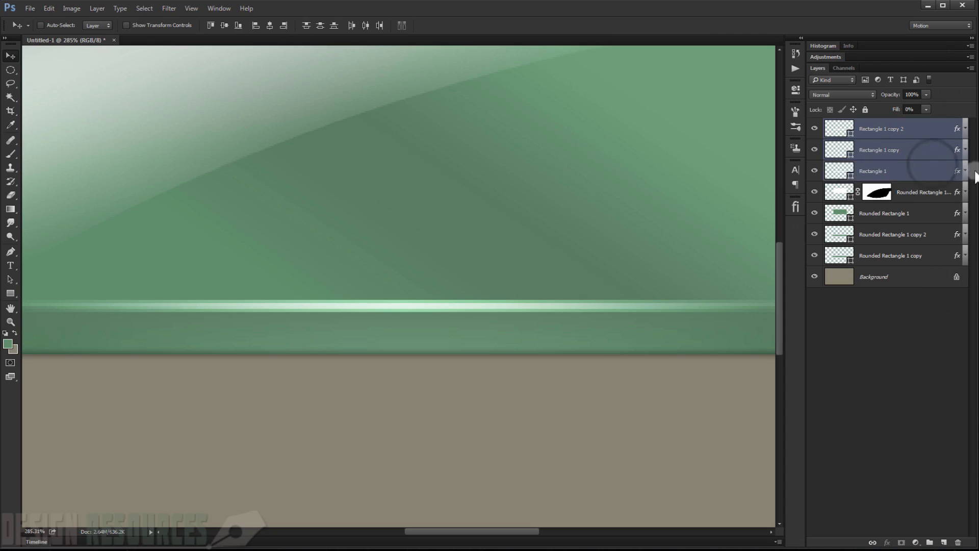
key(Up)
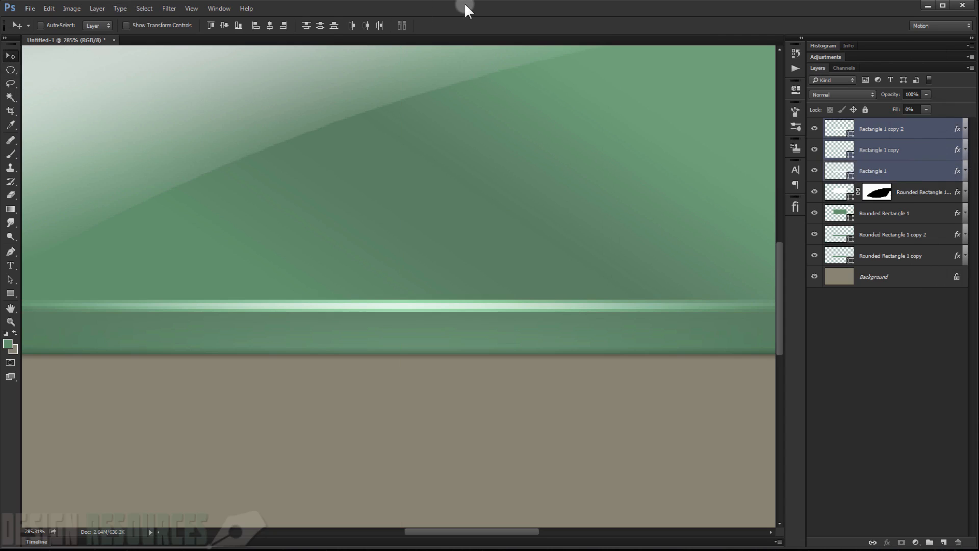
key(Down)
key(Down)
scroll(536, 278, down, 3)
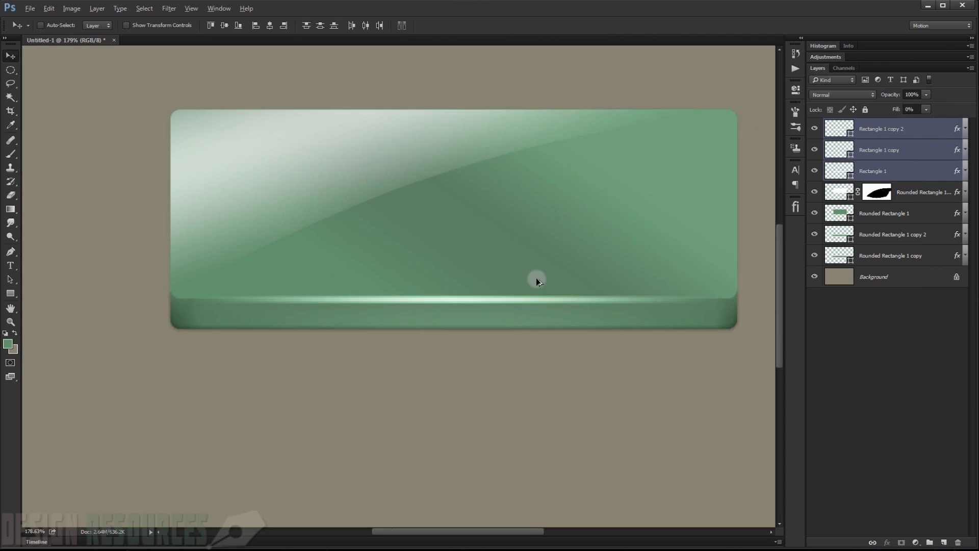
click(867, 326)
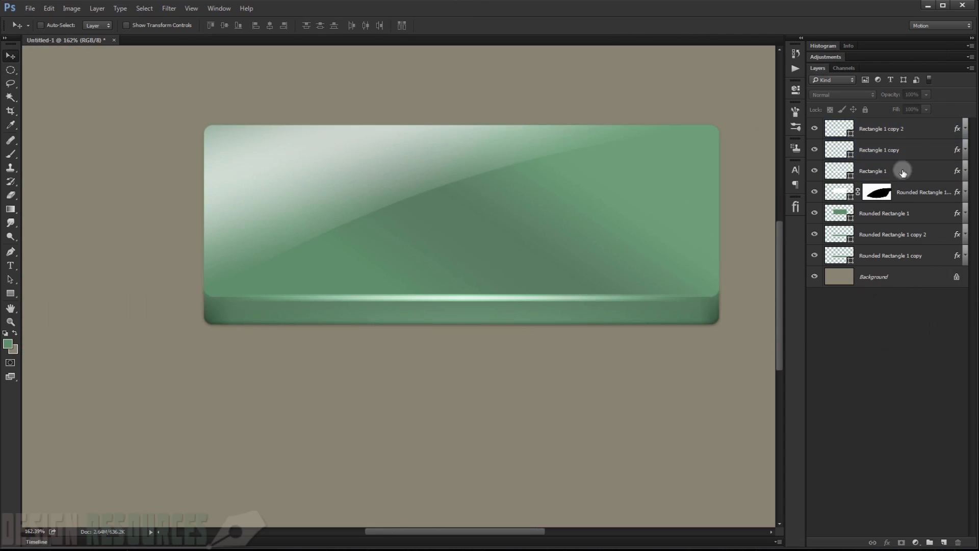
scroll(564, 360, down, 2)
scroll(560, 369, up, 2)
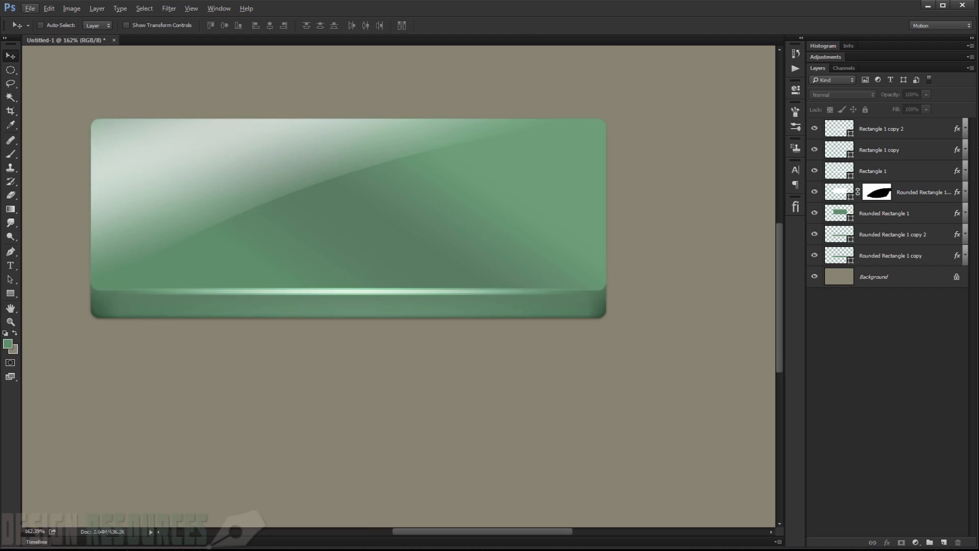
Create a rounded rectangle 100 px wide and 250 px high with 10 px corner radii
click(9, 292)
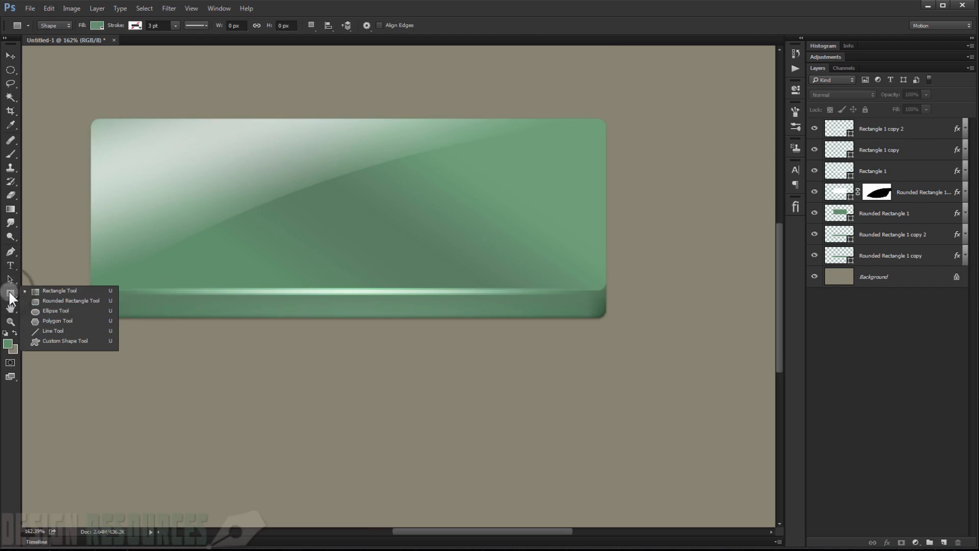
click(35, 297)
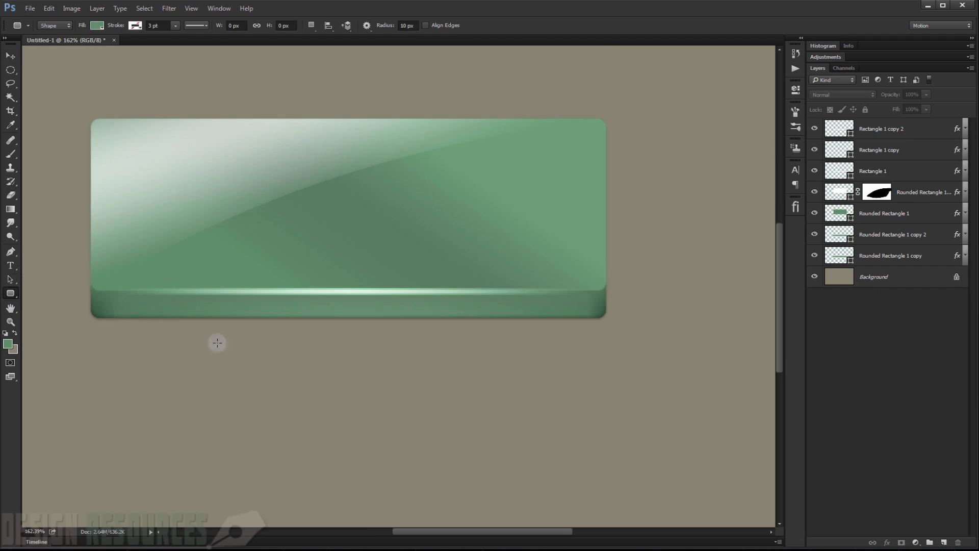
click(351, 364)
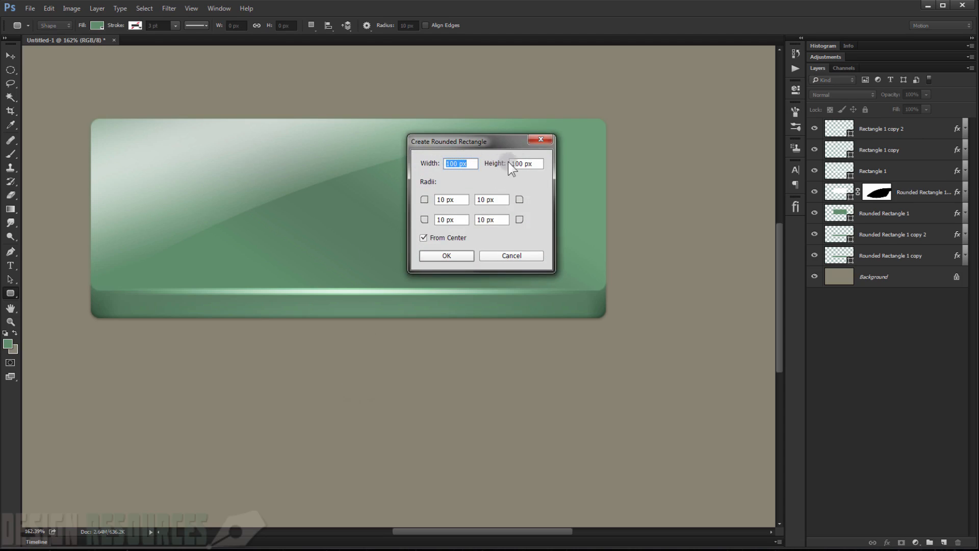
click(530, 163)
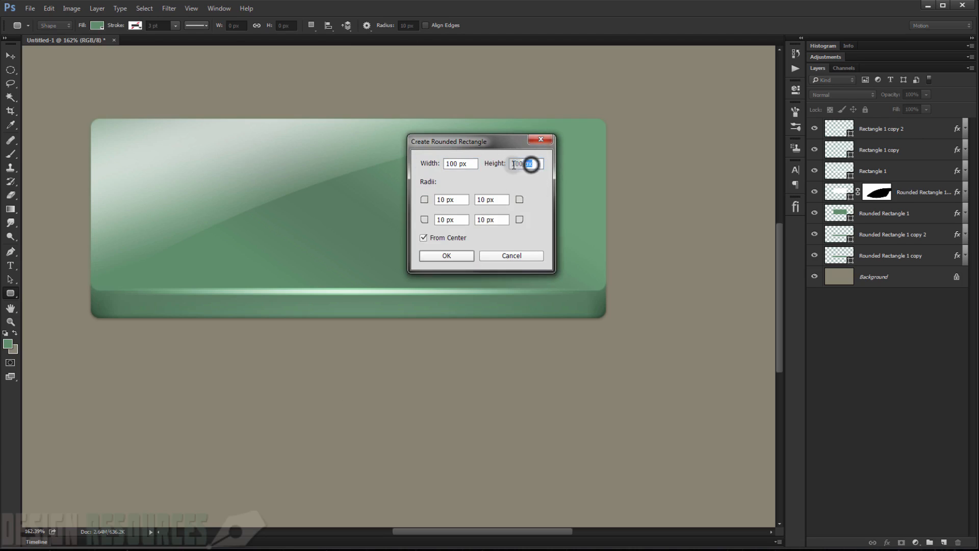
text(250)
click(448, 256)
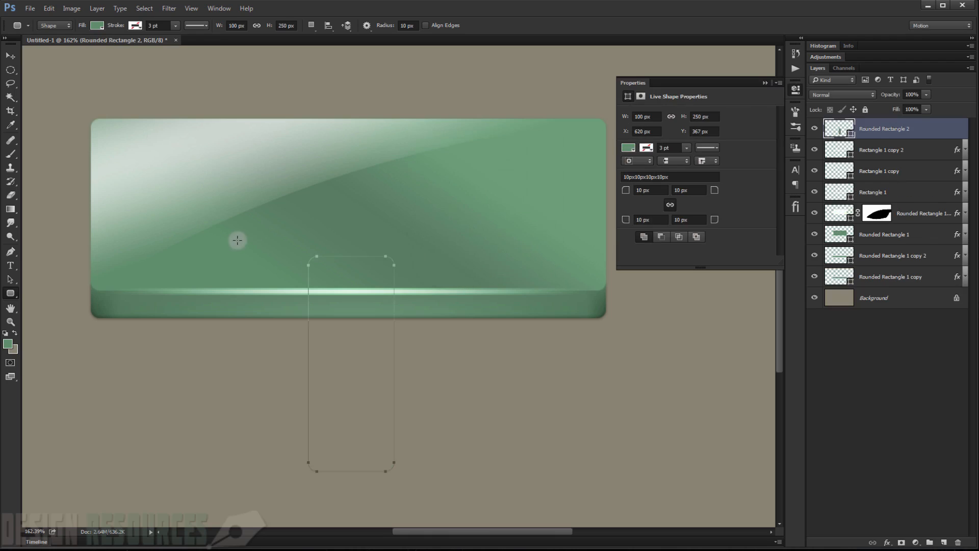
Change the fill colour of the new 100 × 250 px rounded rectangle to white
double_click(839, 128)
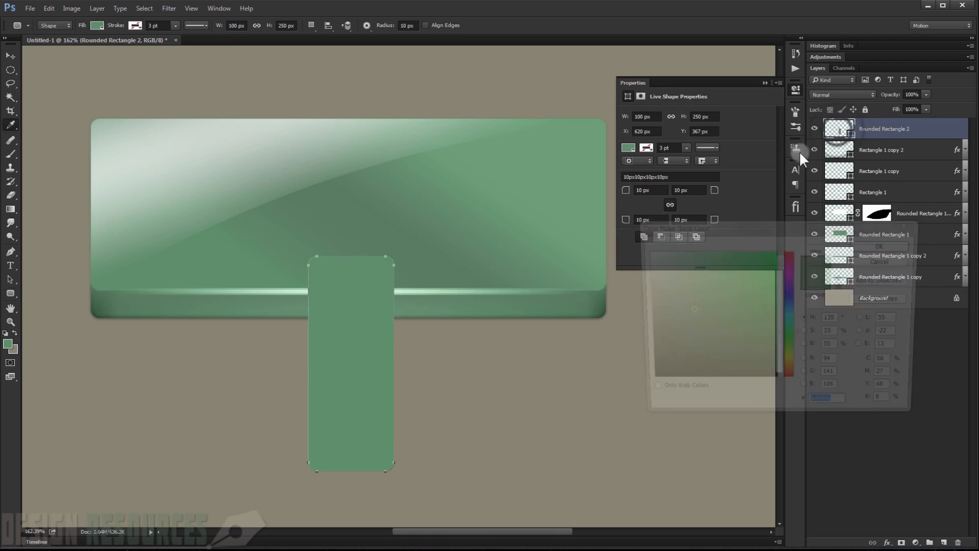
drag(684, 284, 644, 251)
click(878, 245)
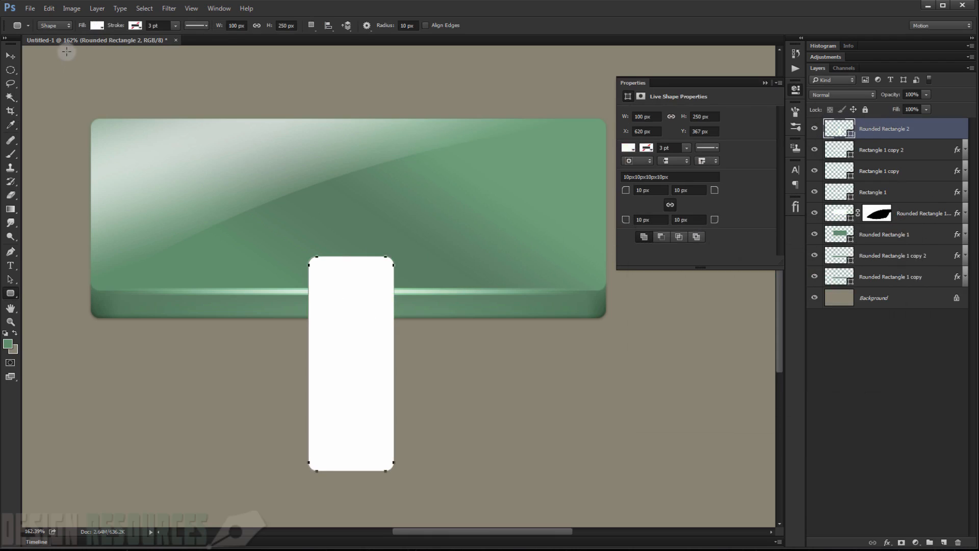
Move the white rounded rectangle over the left part of the green graphic, to about X 411 px, Y 198 px
click(9, 57)
drag(348, 351, 168, 217)
scroll(144, 214, up, 3)
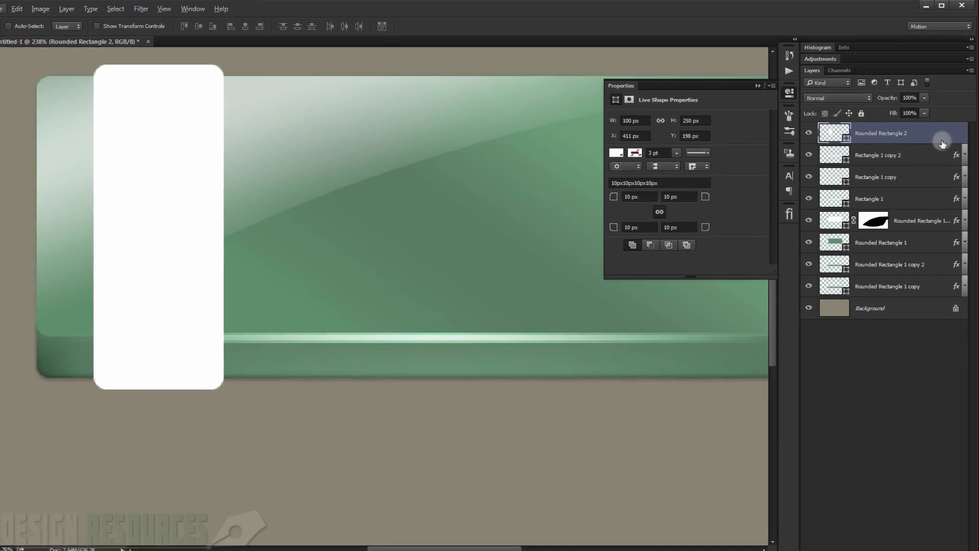
Set the white rectangle's fill opacity to 0 % in its layer style and enable Gradient Overlay
double_click(943, 144)
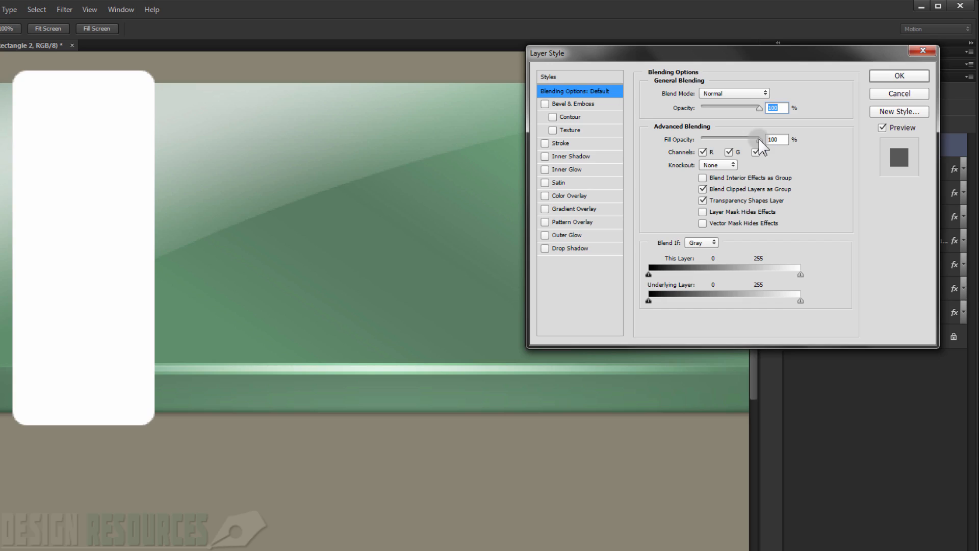
drag(758, 139, 699, 137)
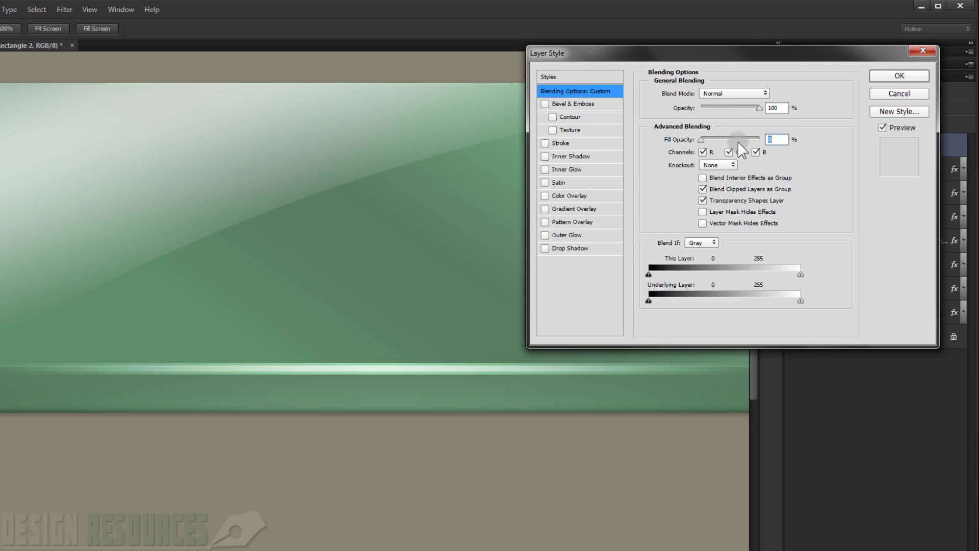
click(577, 210)
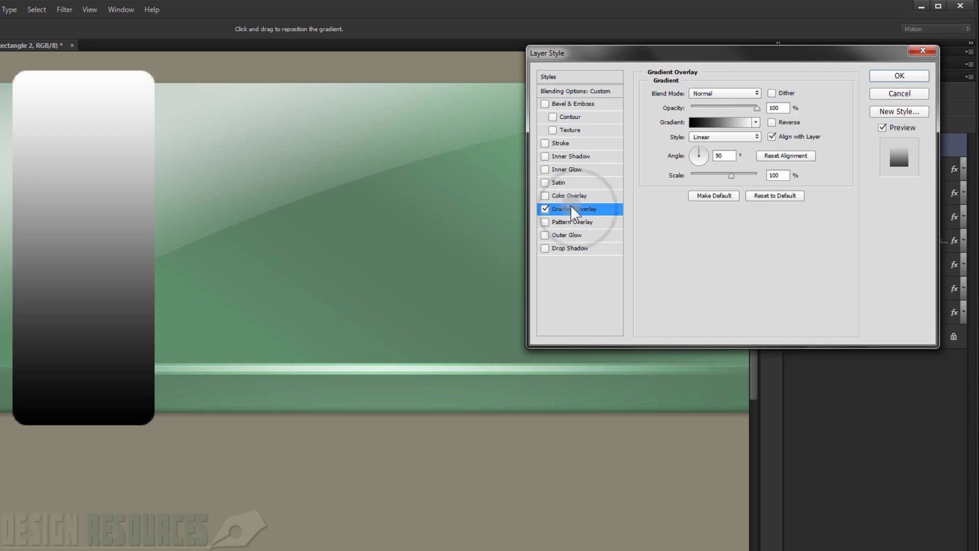
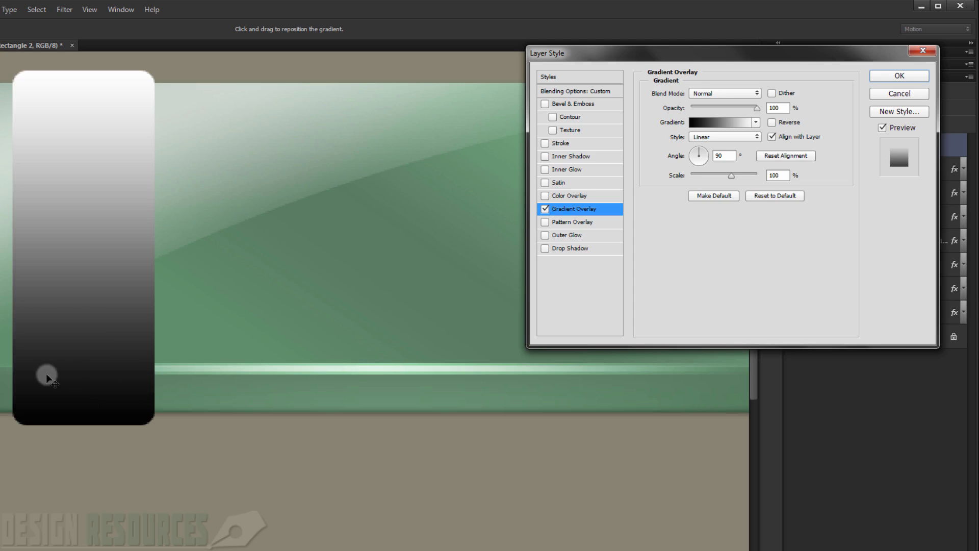
Edit the overlay's gradient and set the colour stop at location 0 % to grey #ababab
click(709, 122)
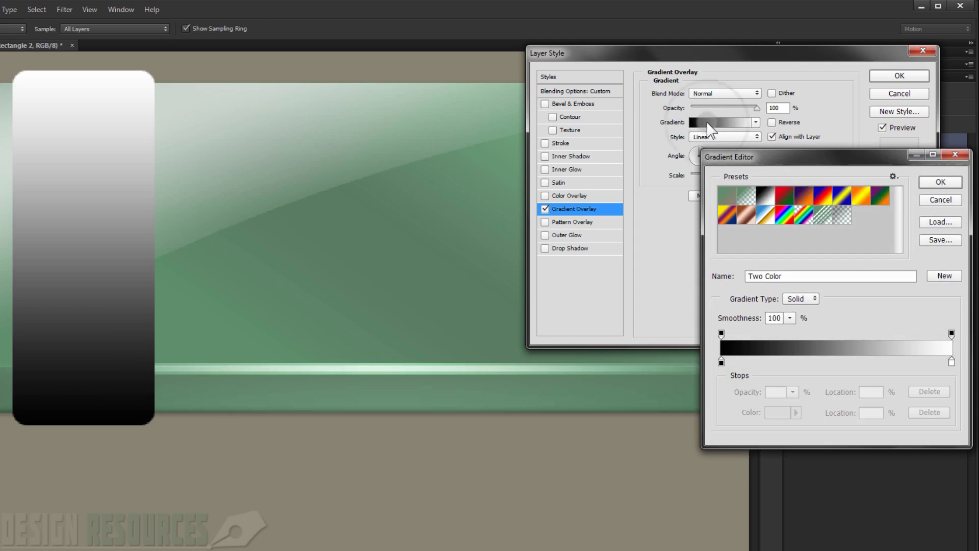
click(721, 362)
double_click(720, 363)
click(720, 362)
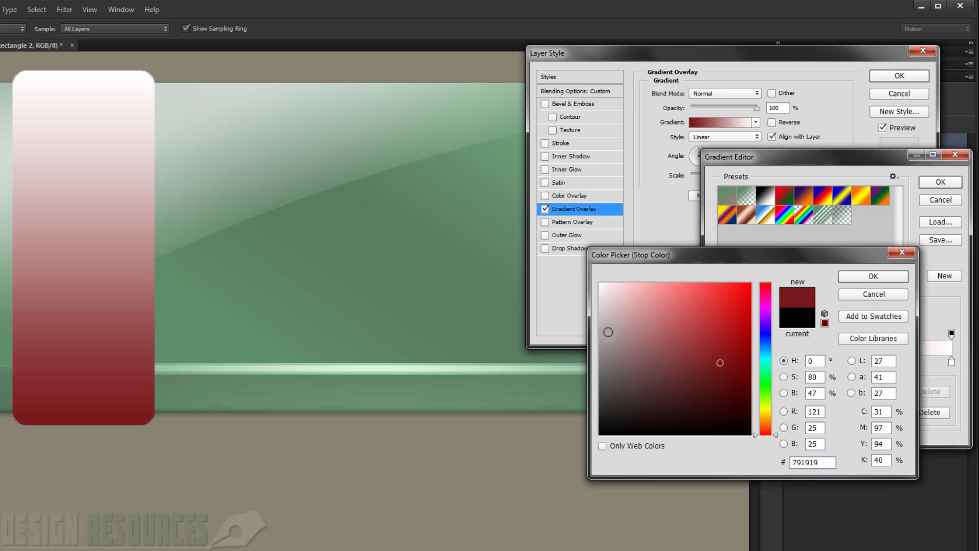
mouse_move(608, 332)
mouse_down()
mouse_move(595, 324)
mouse_move(598, 346)
mouse_move(598, 332)
mouse_up()
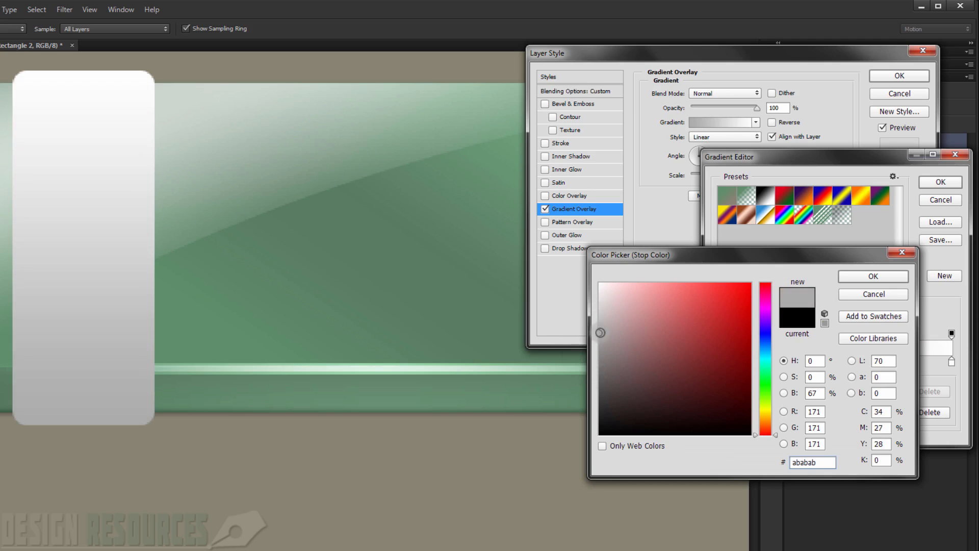
click(888, 276)
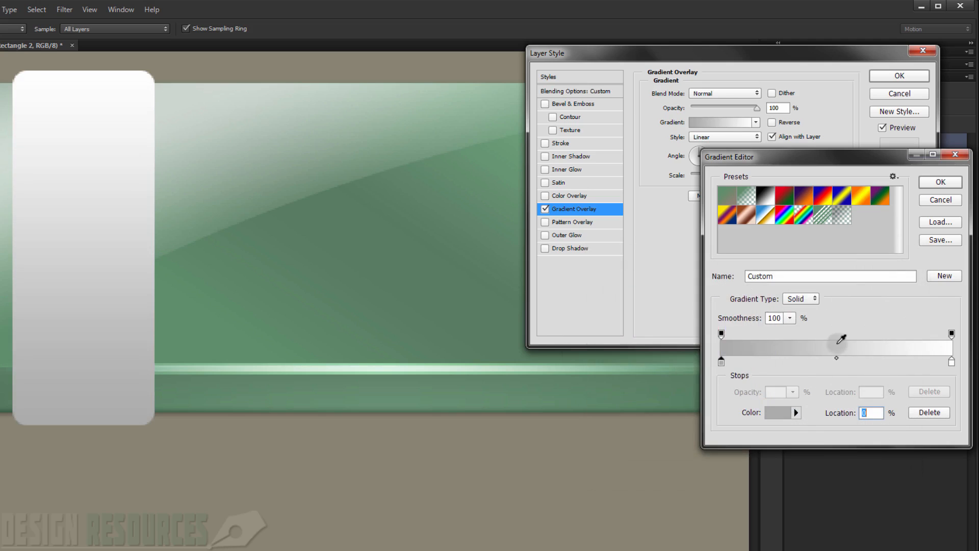
Add a colour stop to the overlay gradient at about 11 % and set its colour to #929292
click(745, 361)
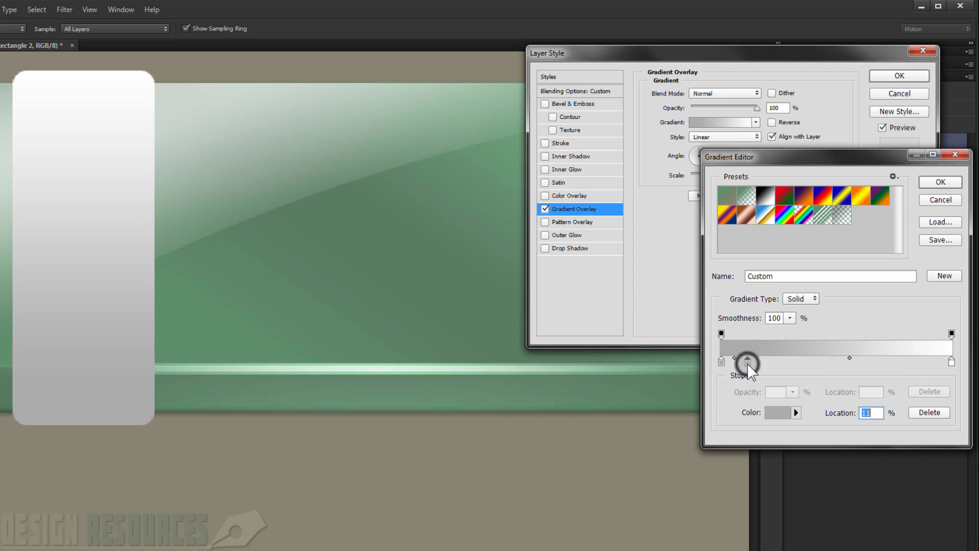
double_click(746, 362)
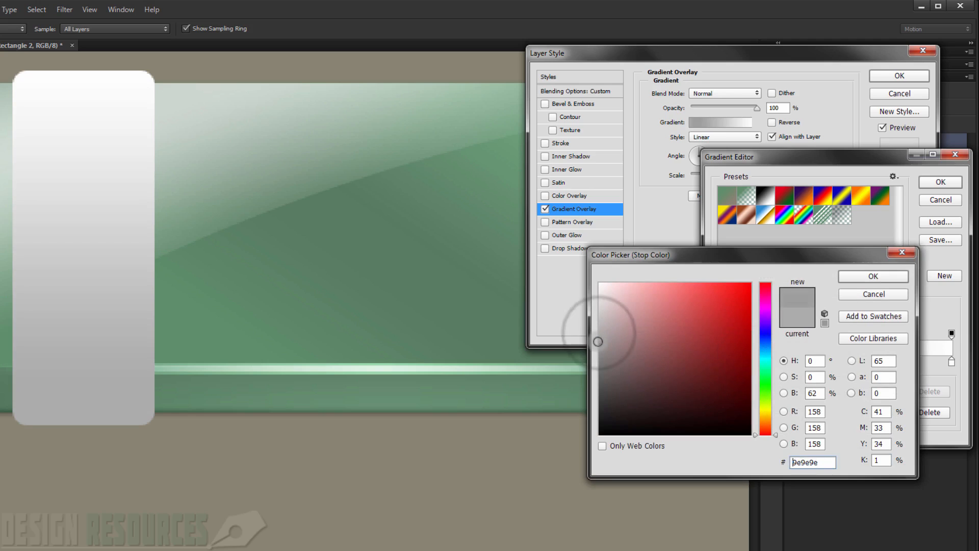
click(599, 345)
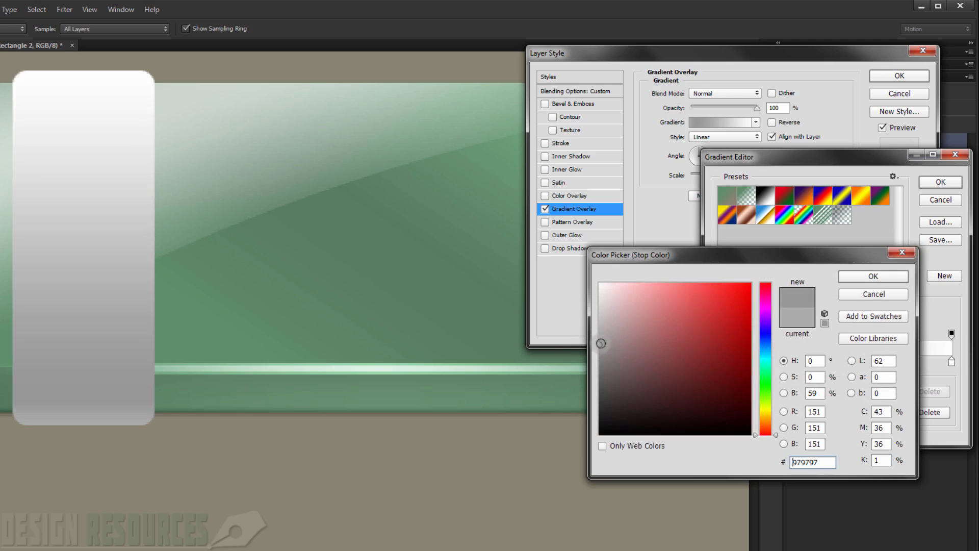
click(600, 351)
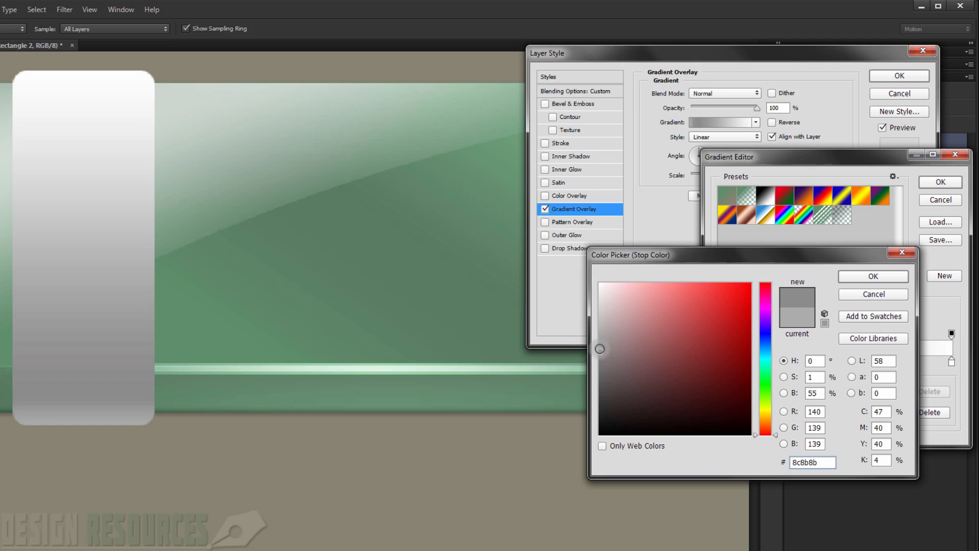
click(599, 347)
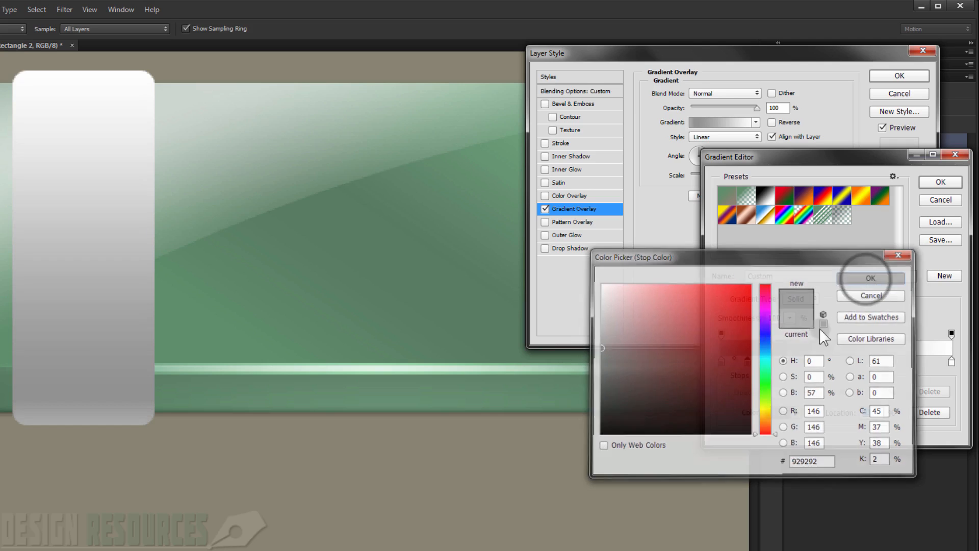
click(867, 277)
Duplicate the #929292 stop to location 20 % and change the copy's colour to #b4b1b1
mouse_move(749, 363)
mouse_down()
mouse_move(736, 358)
mouse_move(766, 362)
mouse_up()
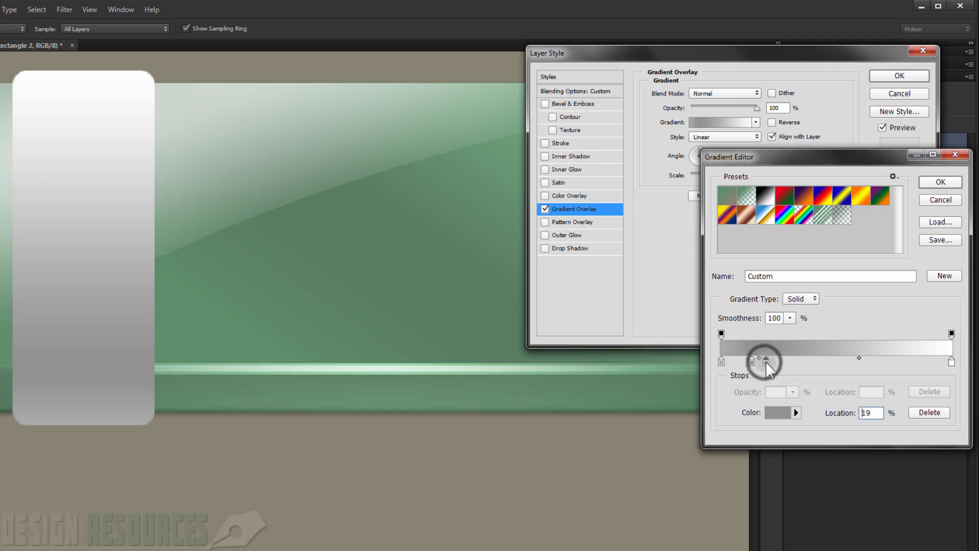
double_click(766, 363)
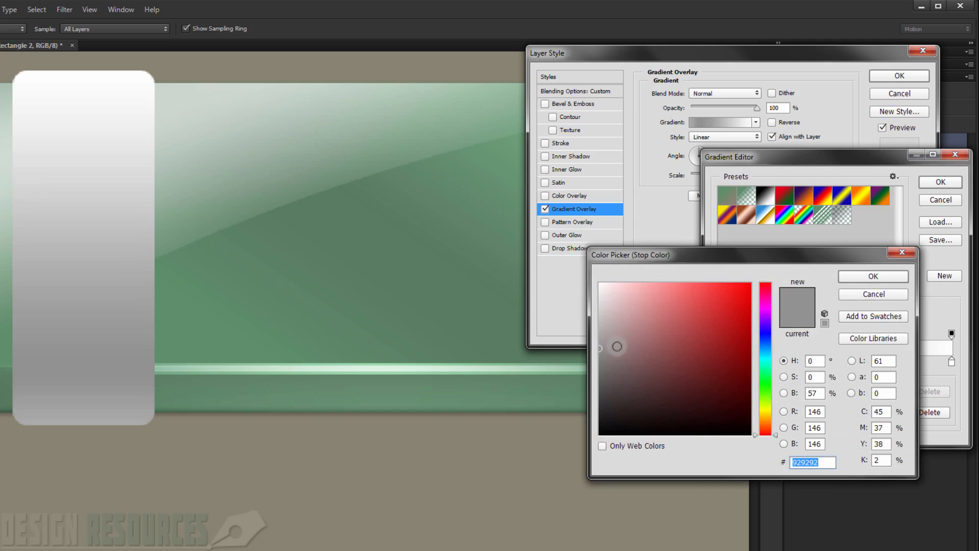
click(600, 335)
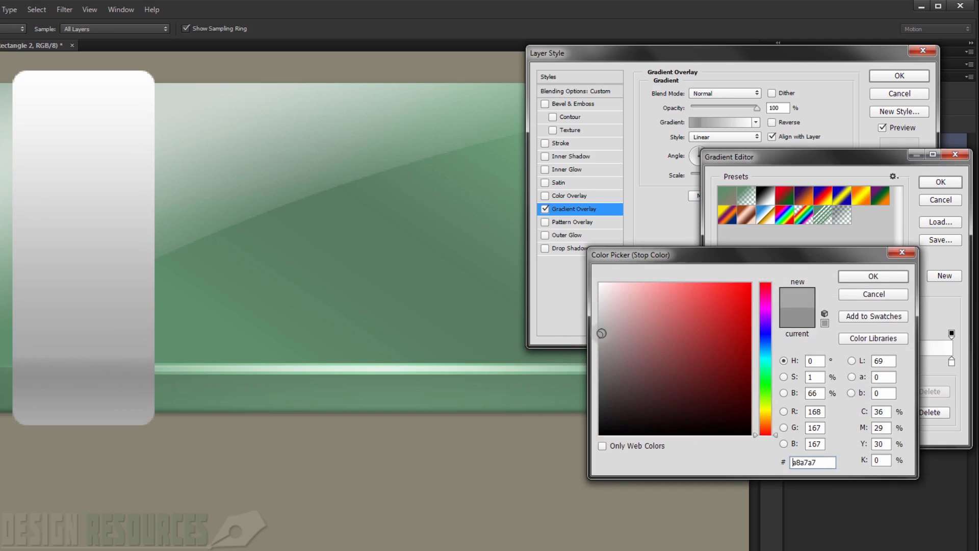
drag(604, 335, 602, 327)
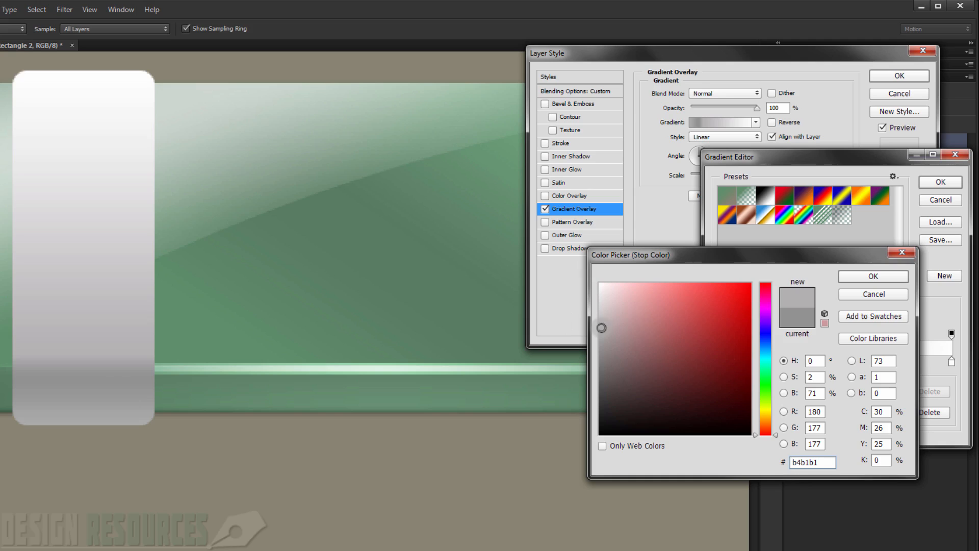
click(862, 276)
Move the #b4b1b1 stop to location 17 % and shift the midpoint between it and the #929292 stop
double_click(765, 362)
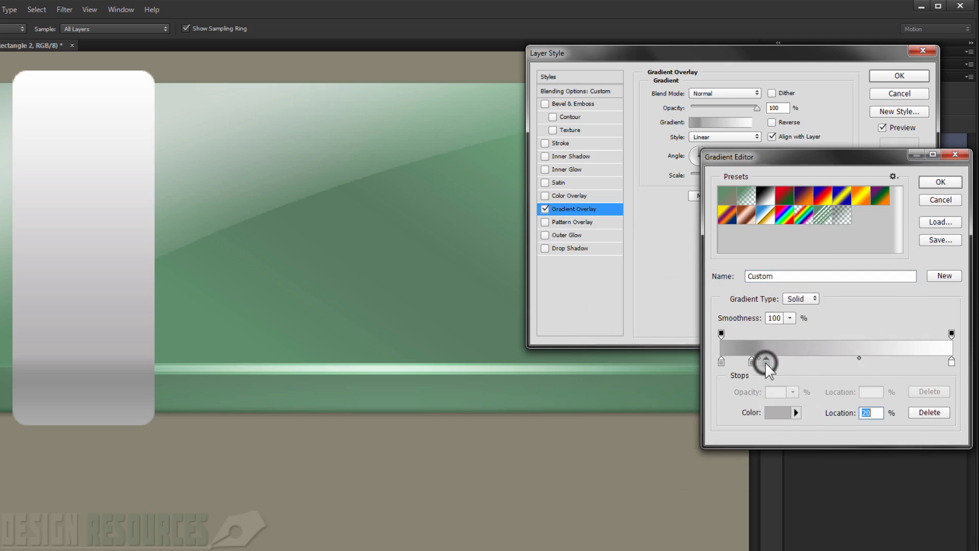
click(873, 295)
click(759, 359)
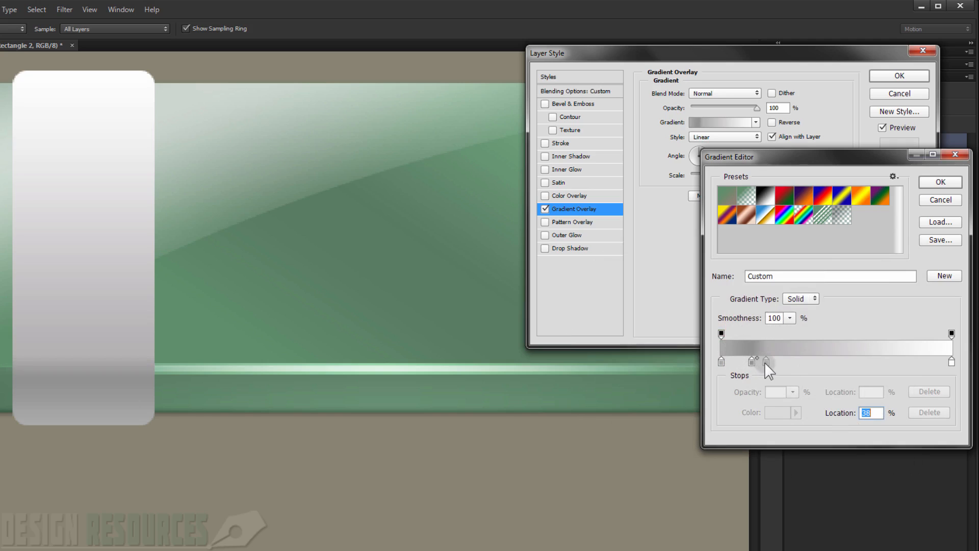
click(765, 363)
drag(765, 363, 760, 363)
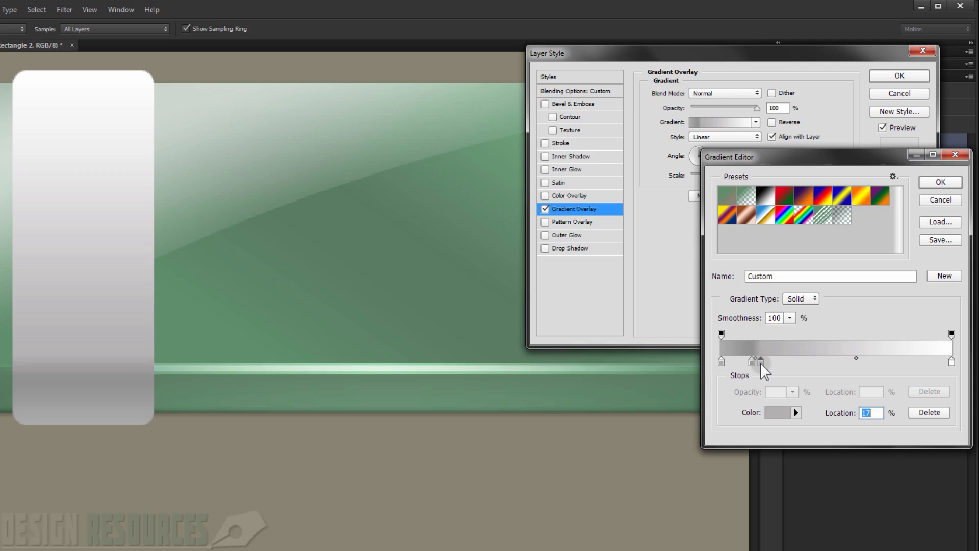
click(756, 359)
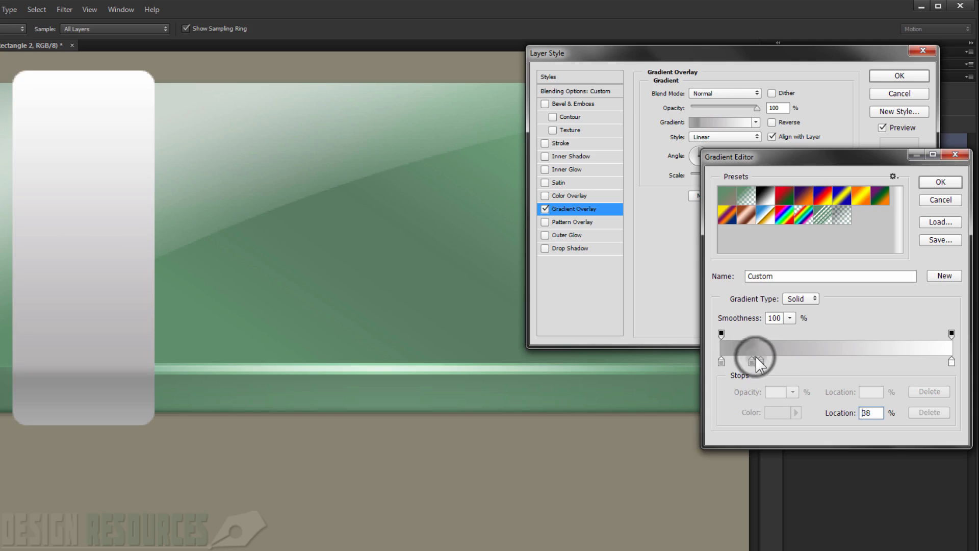
drag(756, 356, 757, 356)
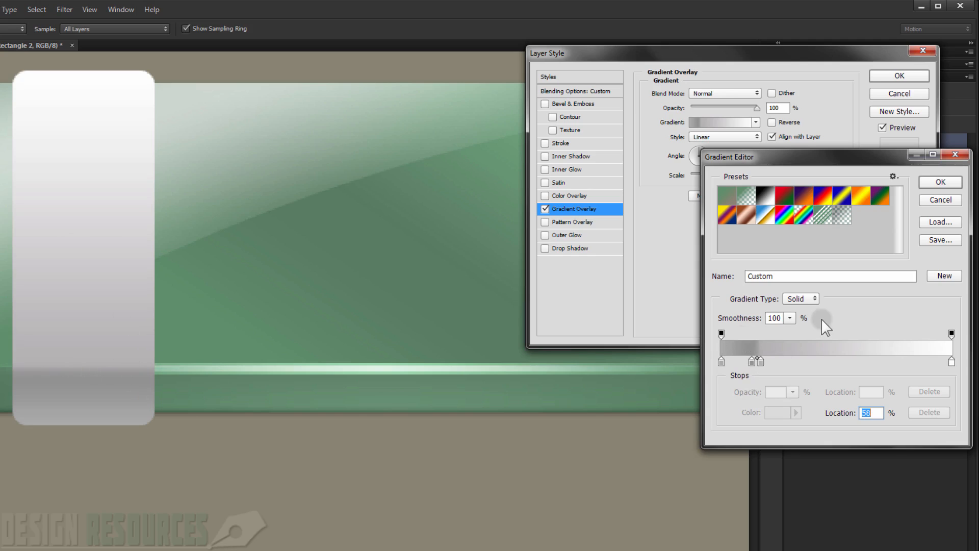
Fine-tune the two close grey stops to 13 % and 17 % with their midpoint at 50 %, and accept the gradient
click(760, 360)
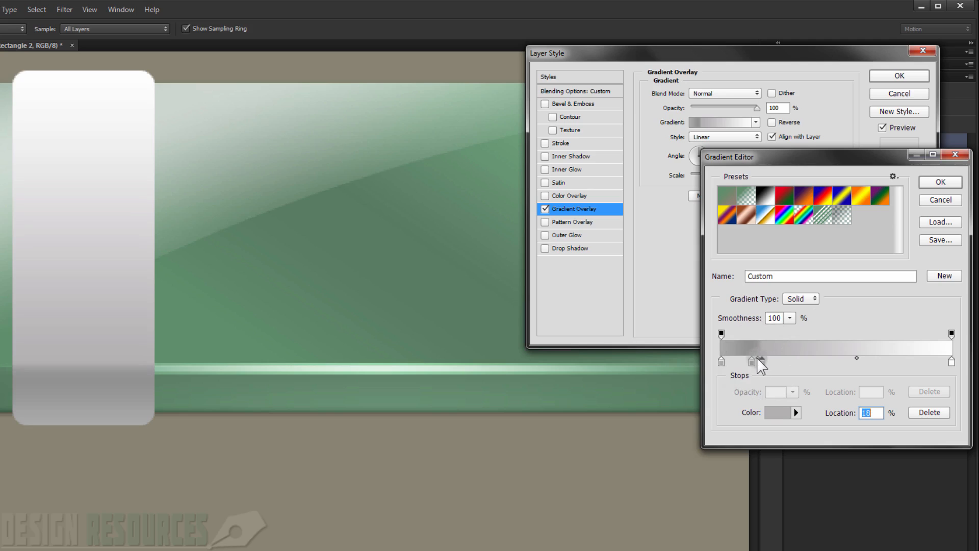
click(758, 359)
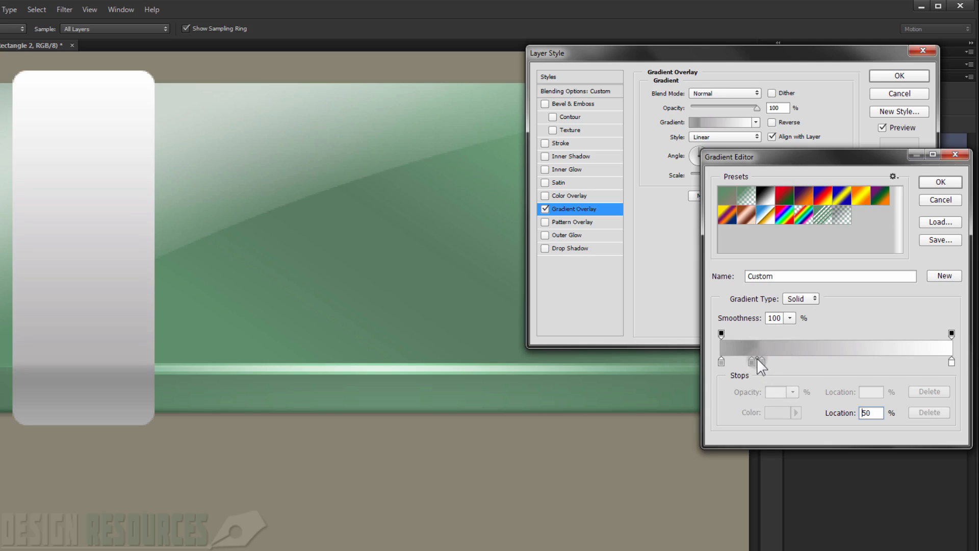
click(760, 361)
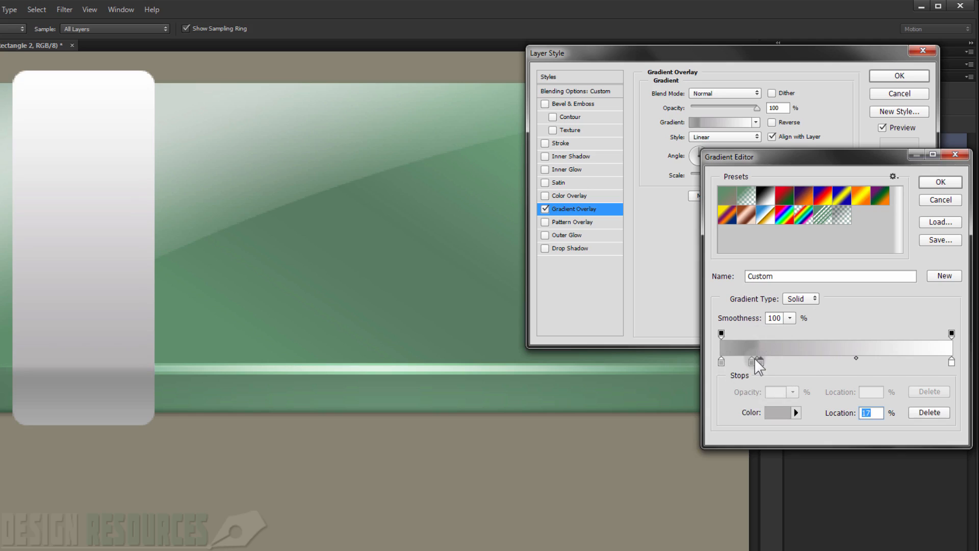
click(757, 358)
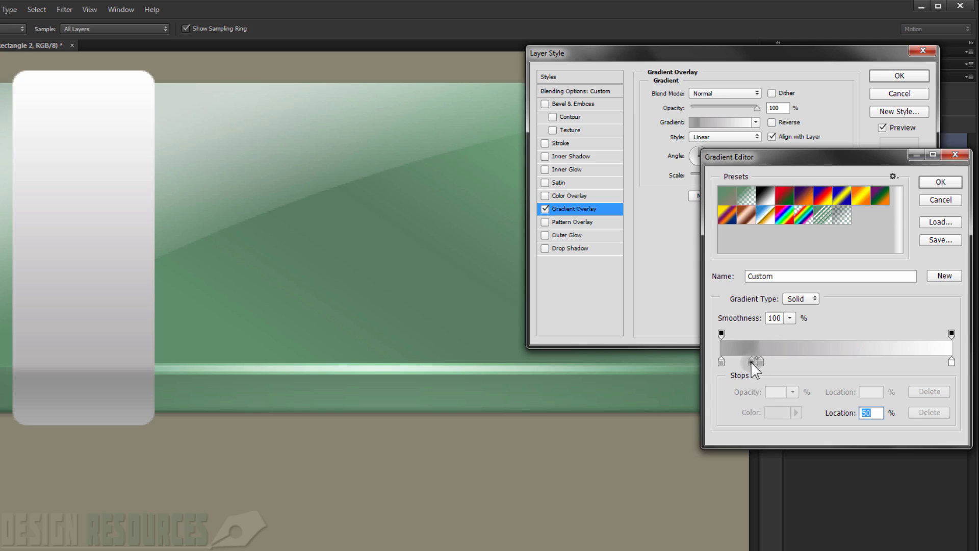
click(751, 361)
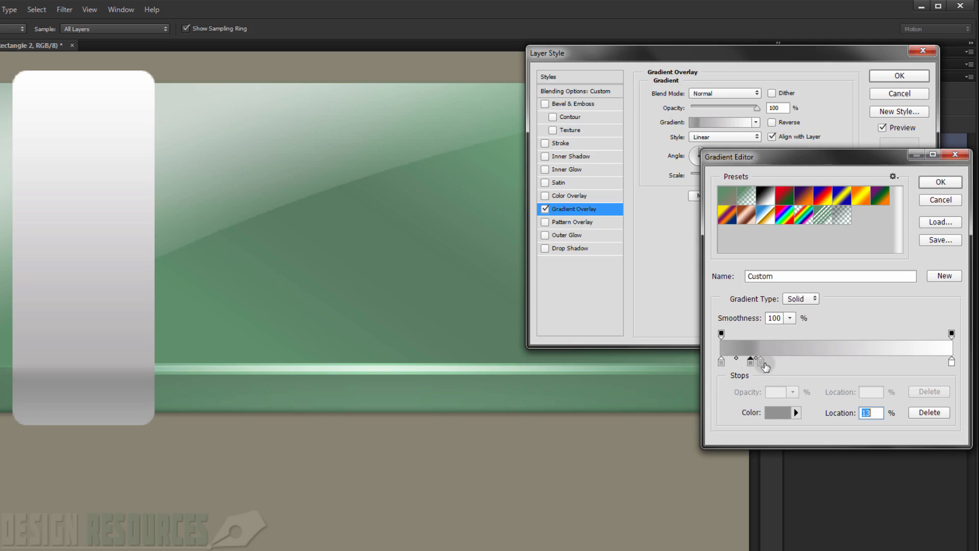
click(760, 362)
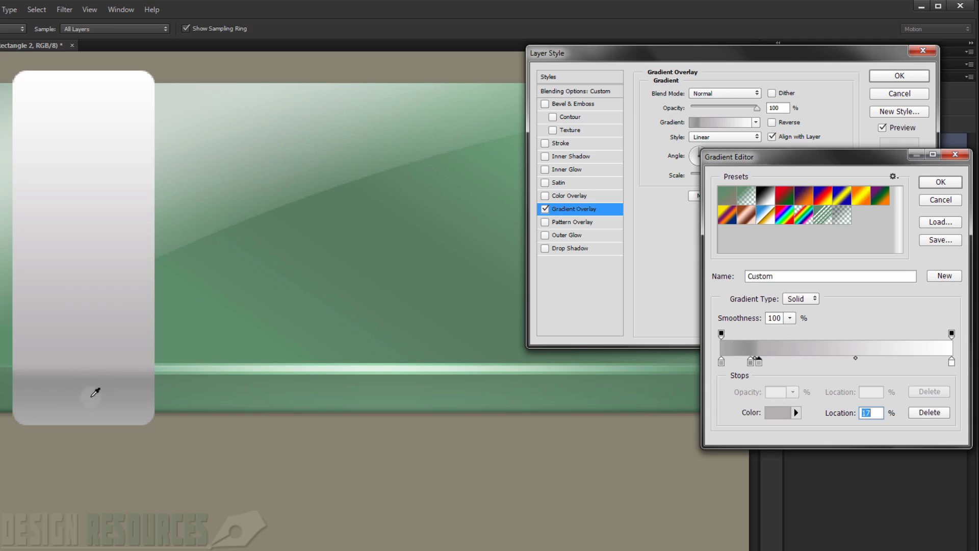
click(940, 184)
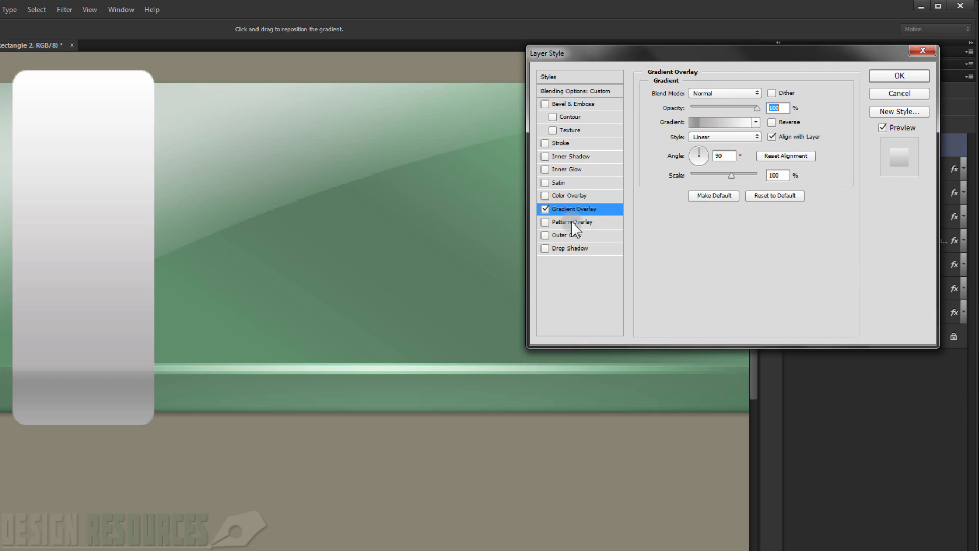
Enable a Stroke effect on the vertical strip and set its size to 1 px
click(566, 144)
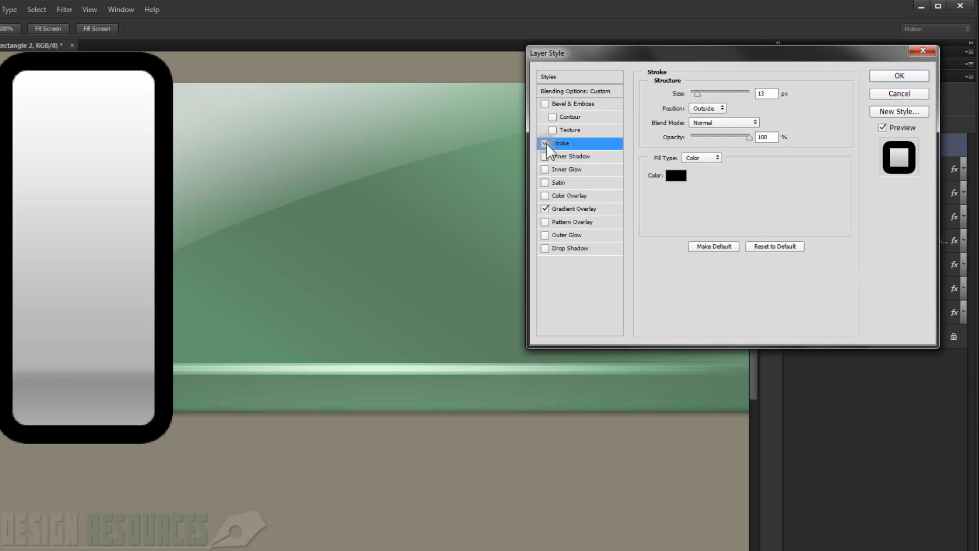
double_click(762, 93)
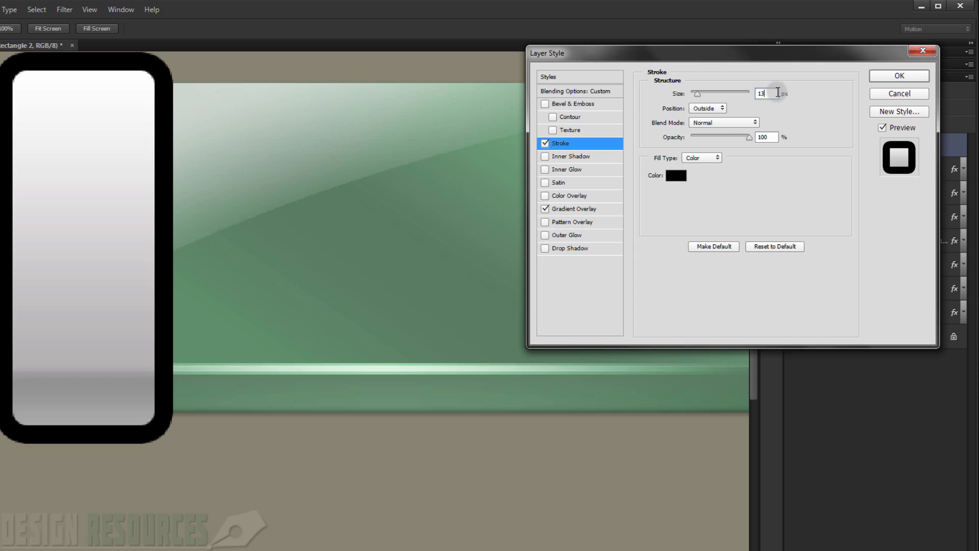
text(1)
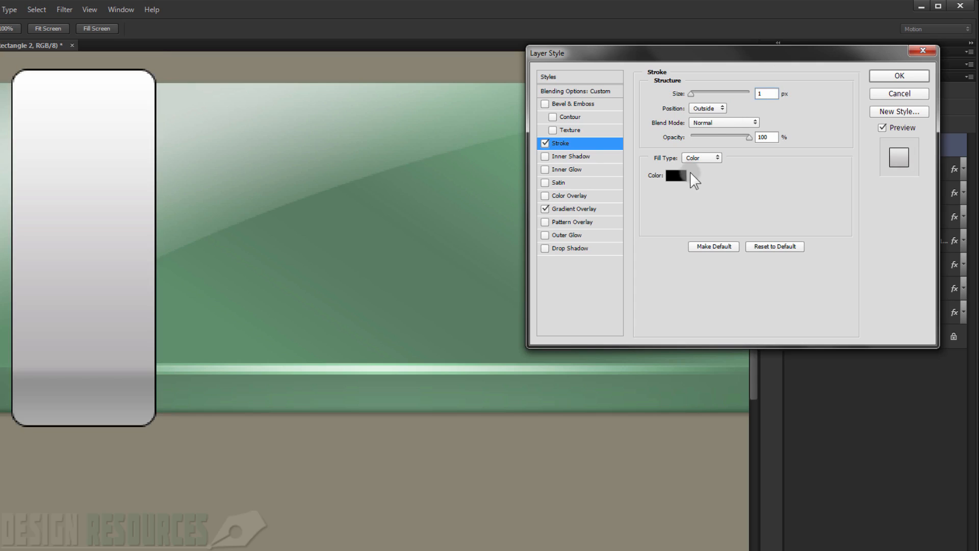
Try several shades for the strip's stroke and set its colour to light grey #adaaaa
click(671, 177)
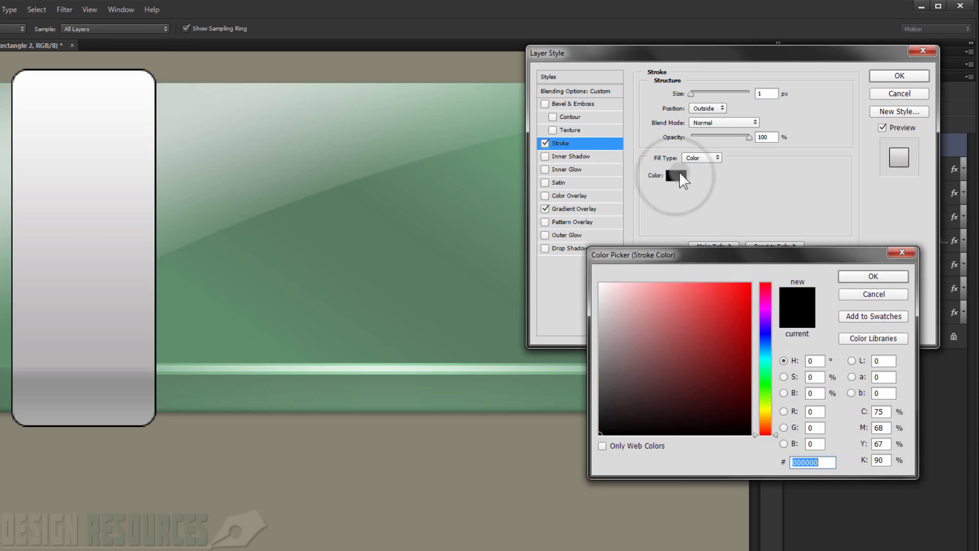
click(601, 332)
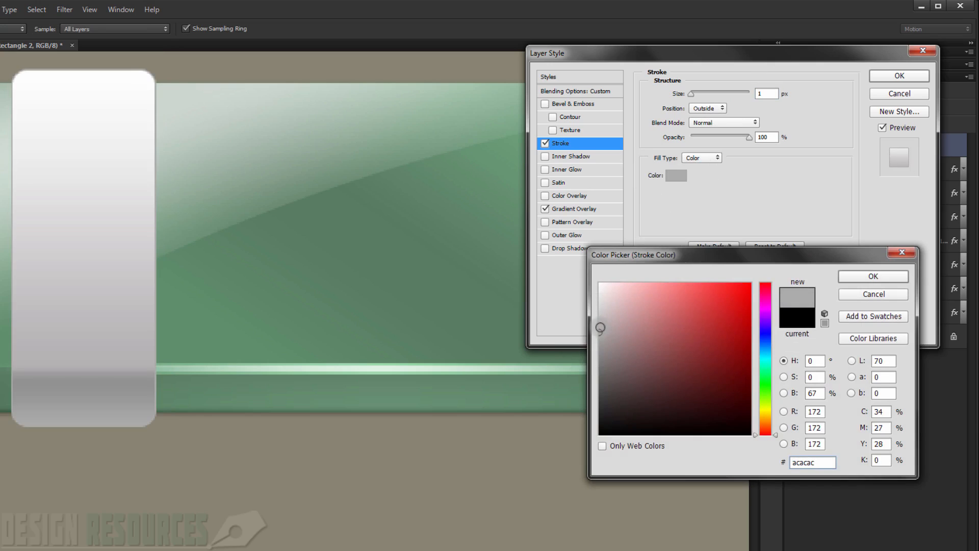
click(599, 326)
drag(600, 326, 599, 339)
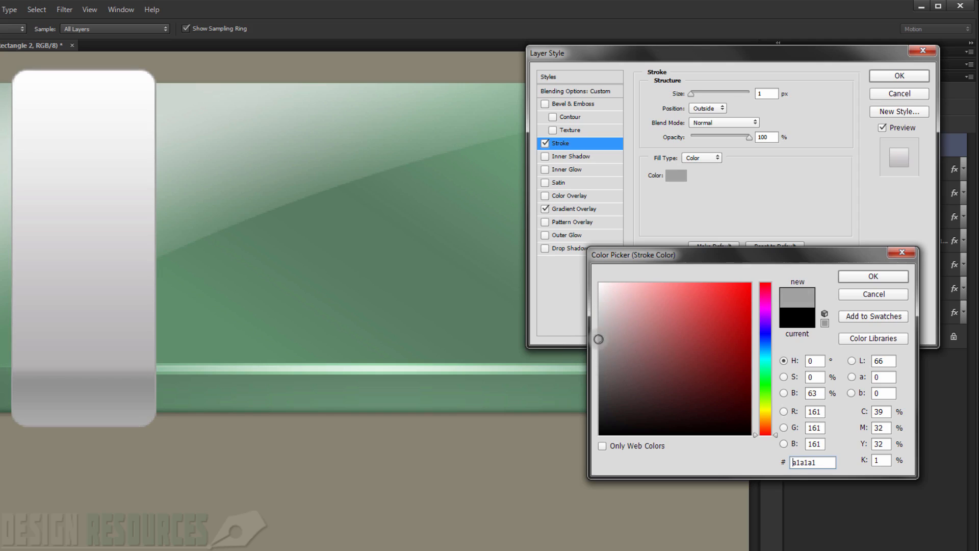
click(598, 333)
click(600, 333)
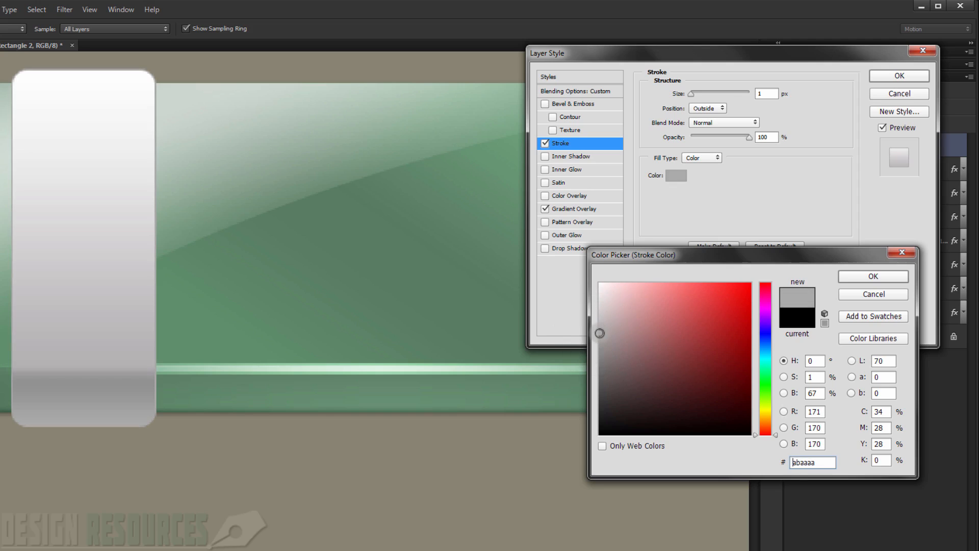
click(599, 335)
click(599, 336)
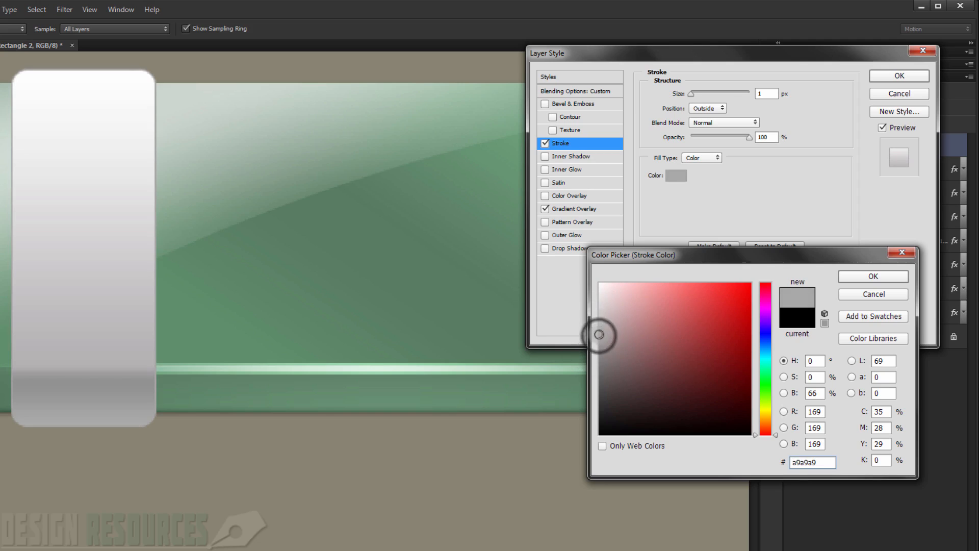
click(599, 324)
click(599, 327)
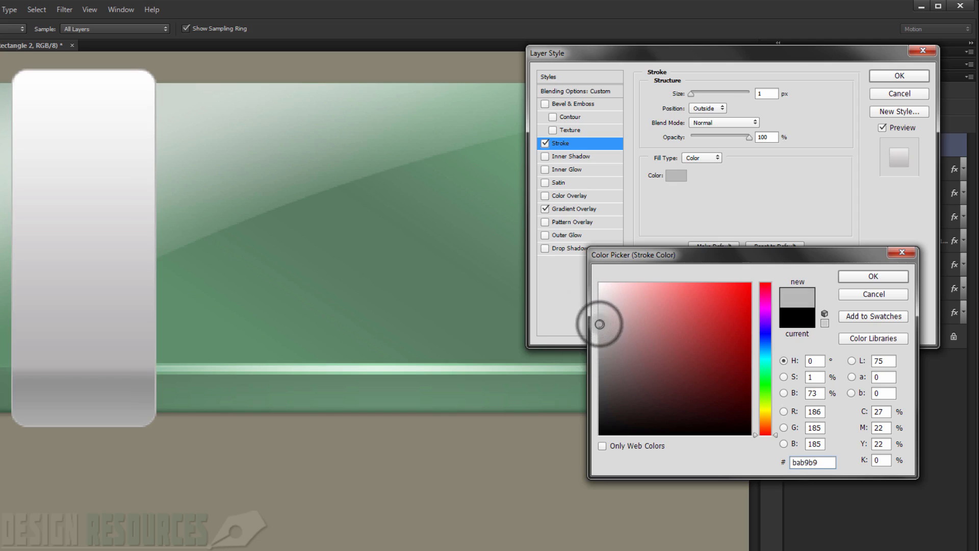
click(600, 332)
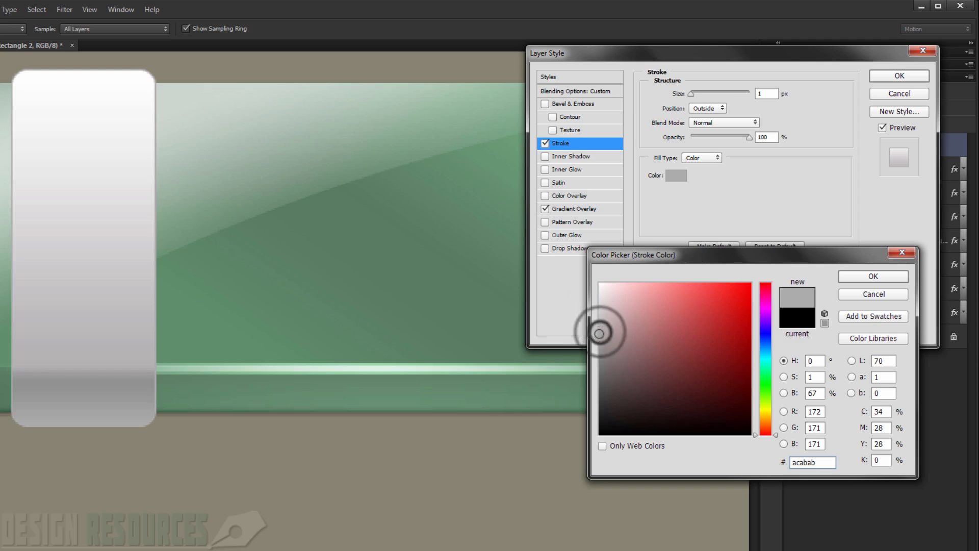
click(94, 423)
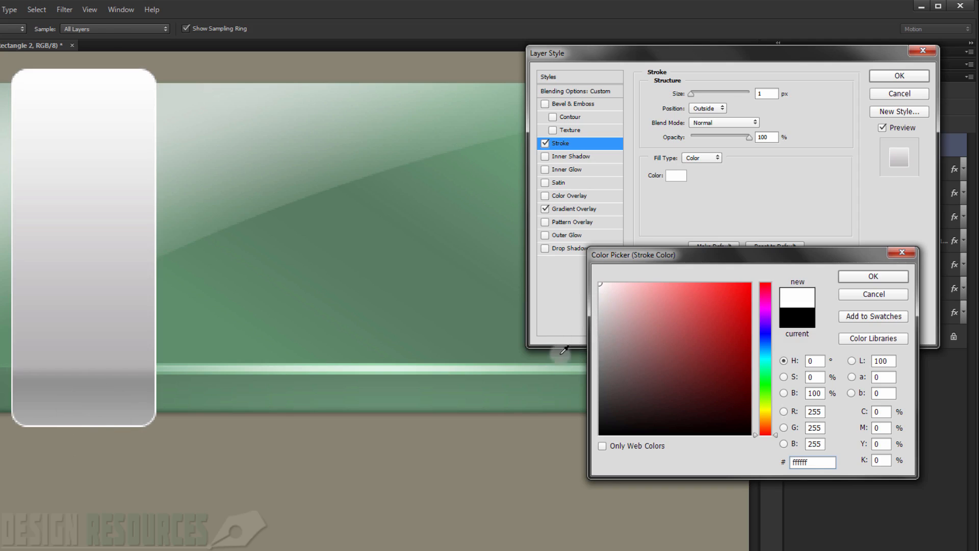
click(600, 324)
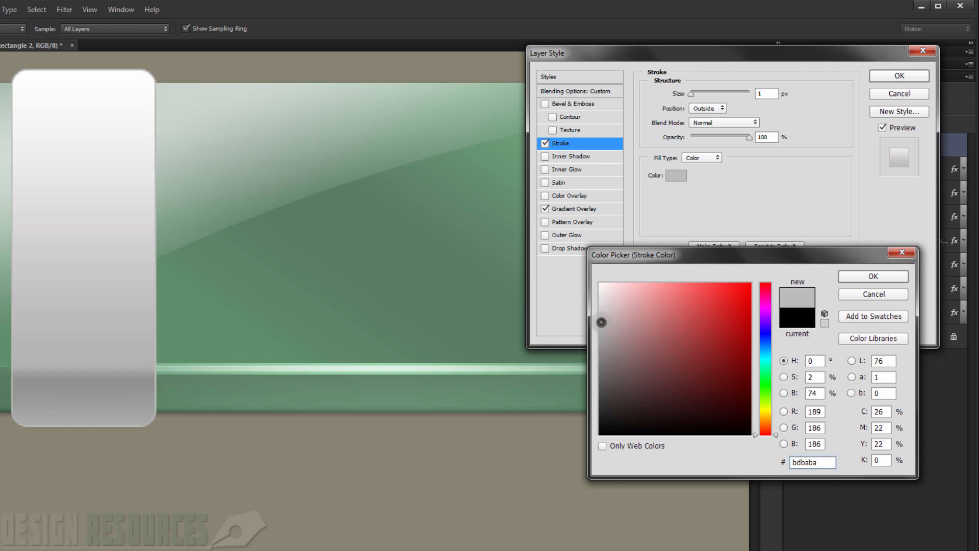
click(601, 331)
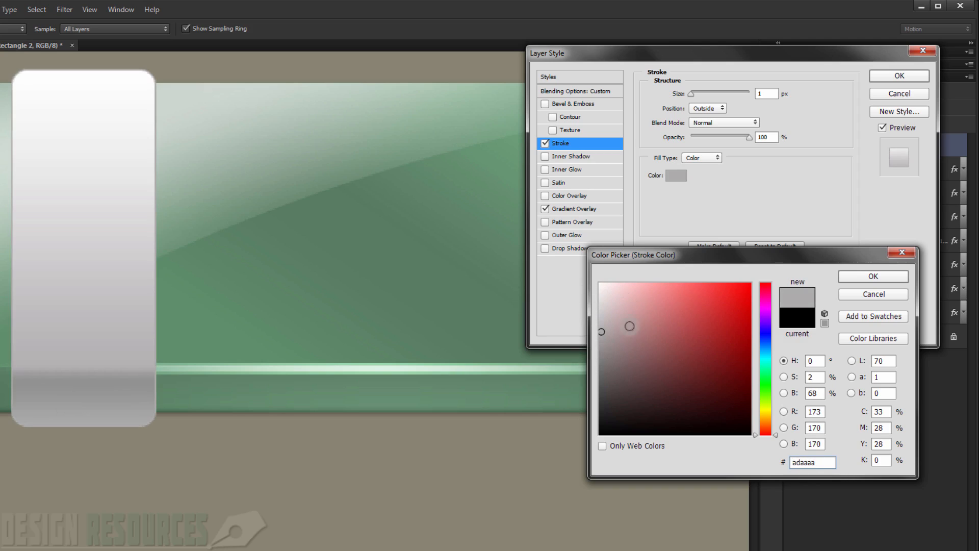
click(864, 278)
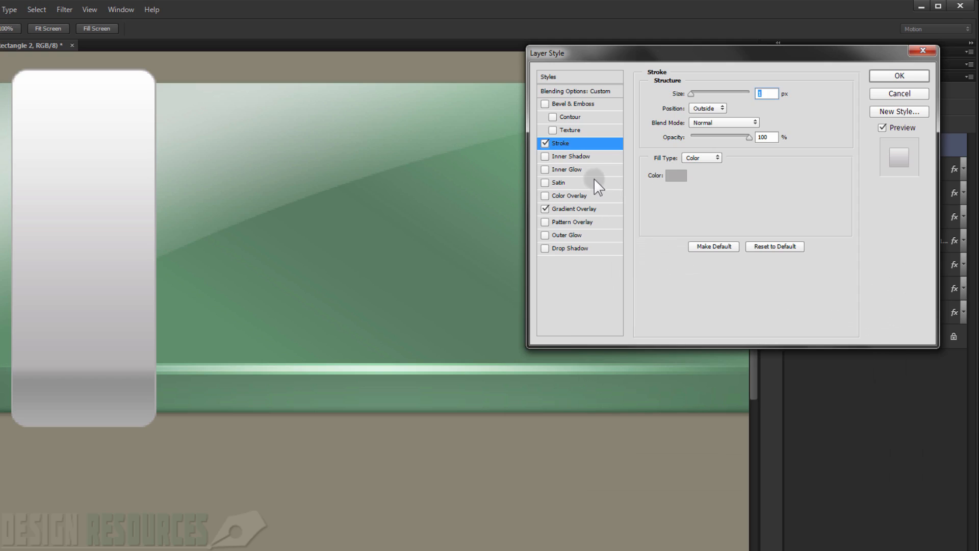
Copy the hex code #adaaaa of the strip's stroke colour, leaving the colour as it is
click(679, 175)
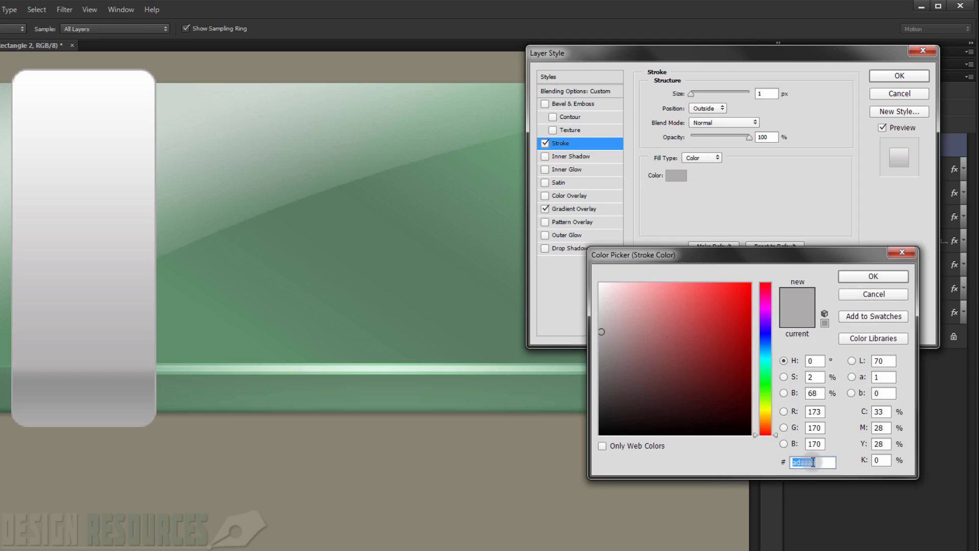
right_click(824, 461)
click(841, 501)
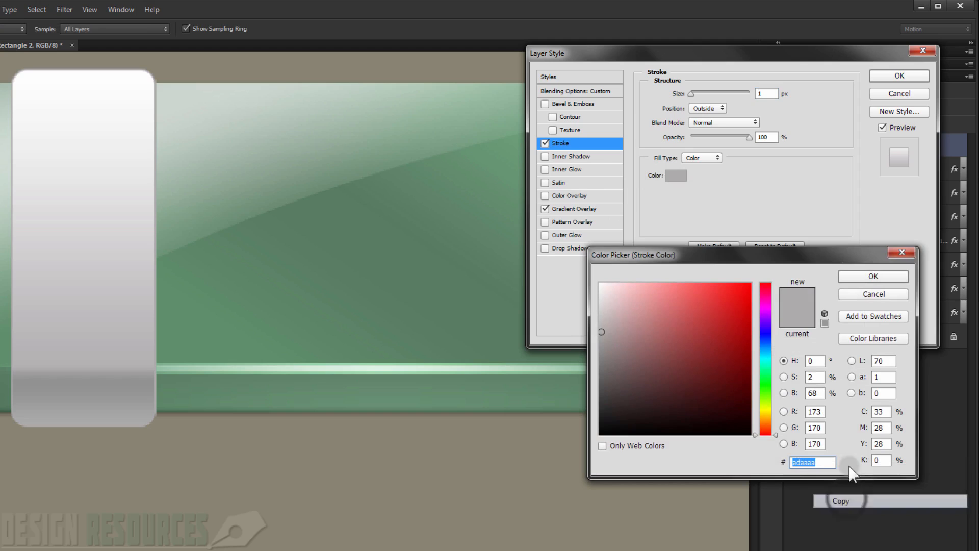
click(873, 276)
Enable an Inner Glow effect on the vertical strip and set its blend mode to Normal
click(570, 170)
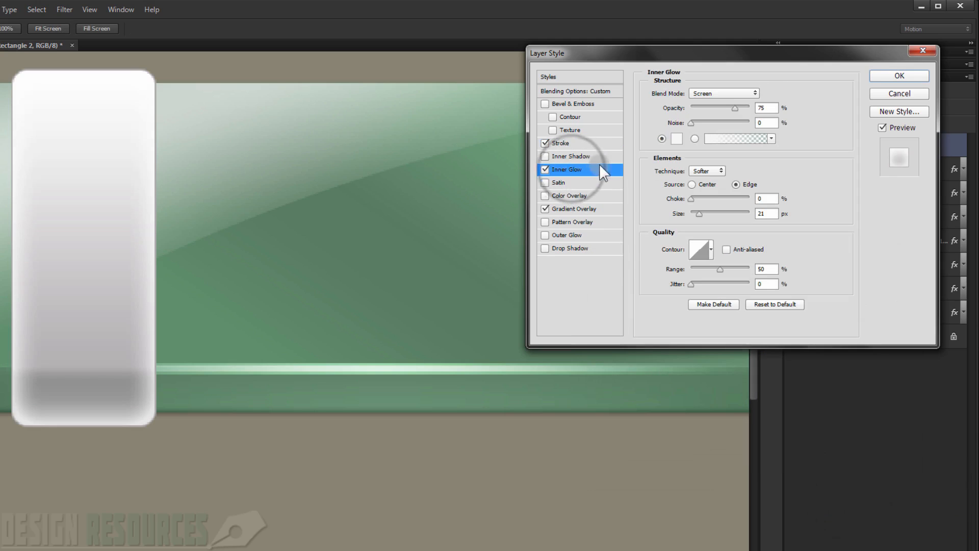
click(730, 92)
click(724, 98)
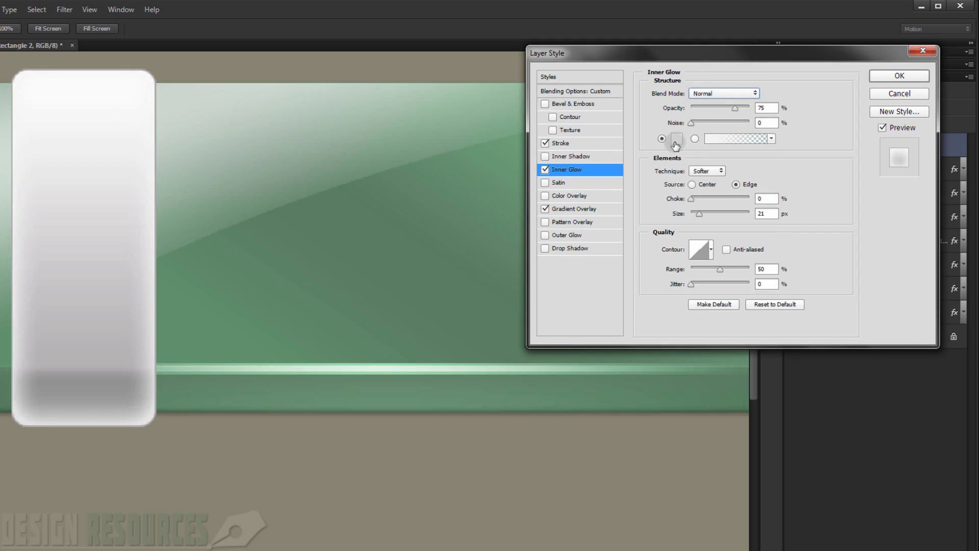
Paste #adaaaa as the inner glow colour and set the glow's size to 4 px
click(676, 138)
double_click(822, 462)
right_click(822, 463)
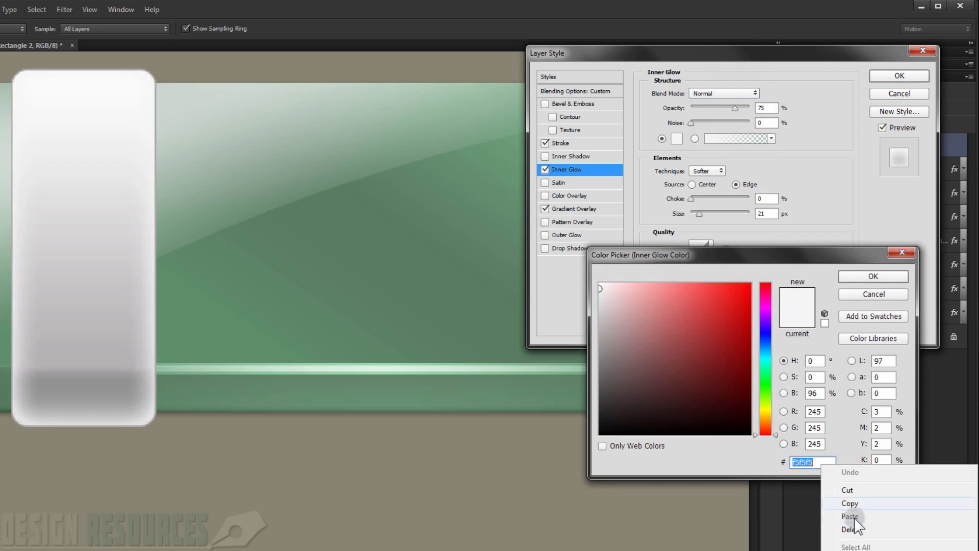
click(858, 521)
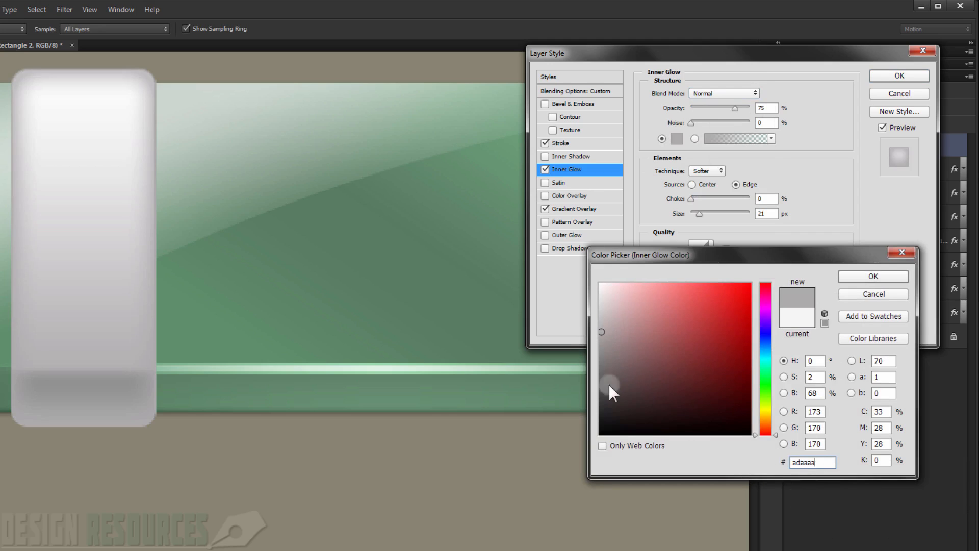
click(874, 275)
double_click(765, 213)
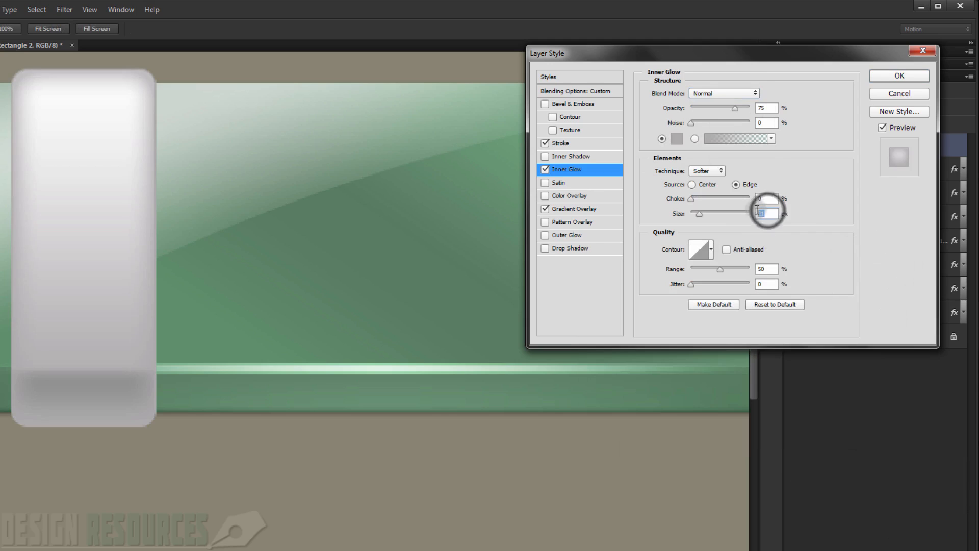
text(4)
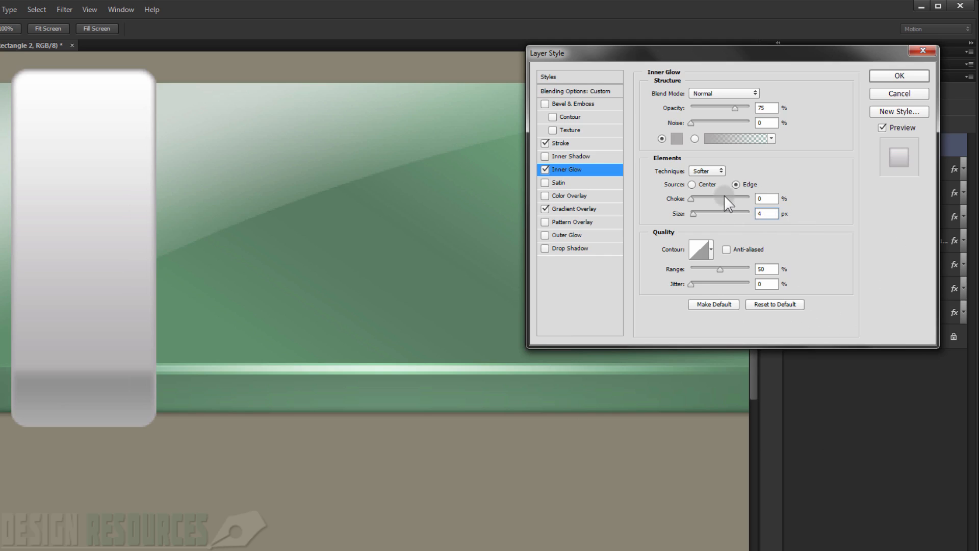
Enable a Drop Shadow on the vertical strip with an angle of 140° and 35 % opacity
click(578, 248)
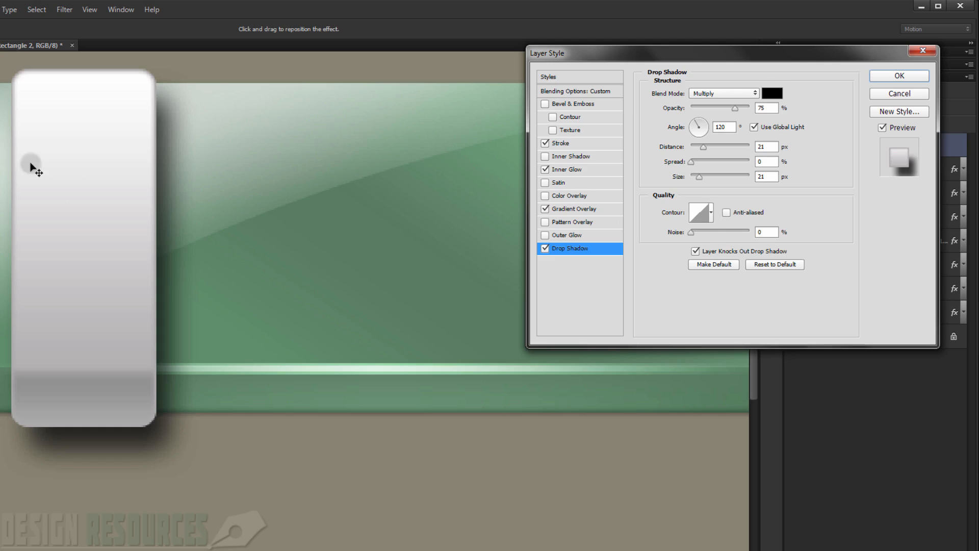
click(693, 120)
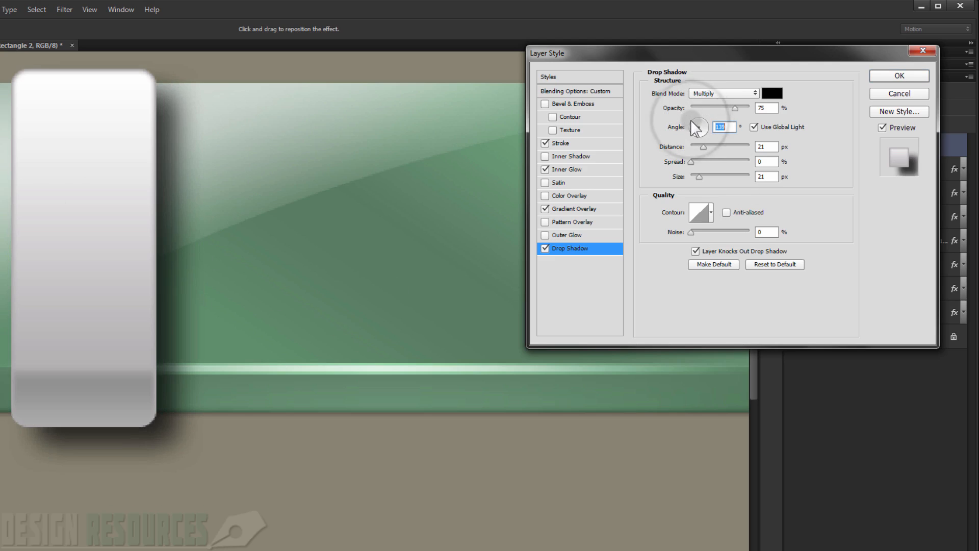
drag(692, 121, 692, 121)
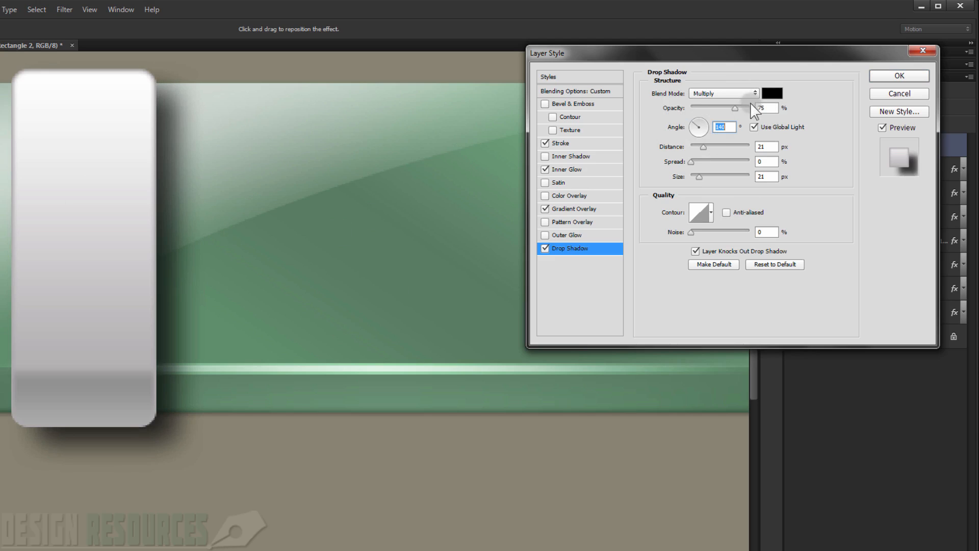
click(767, 109)
double_click(781, 108)
text(35)
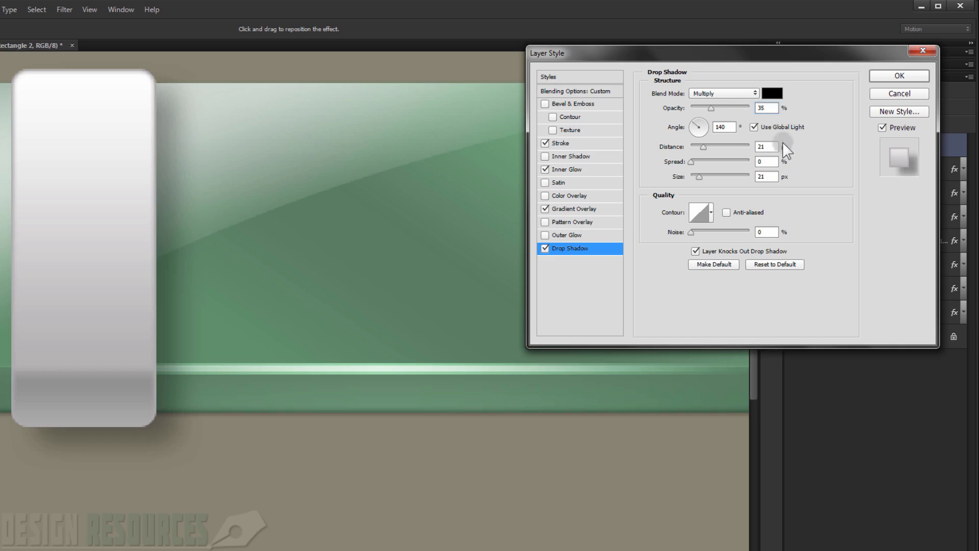
Set the drop shadow's distance to 1 px and size to 5 px, and accept the layer style
double_click(770, 147)
text(1)
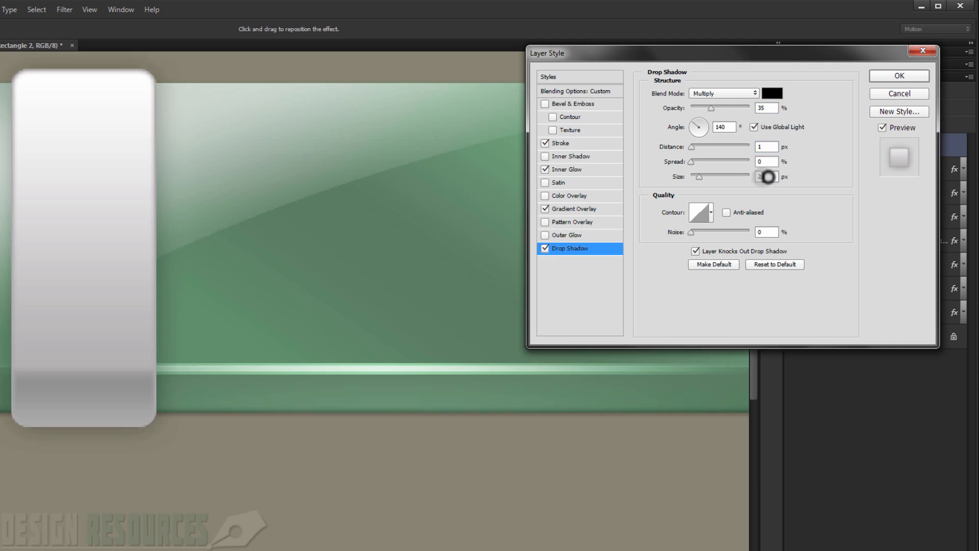
click(748, 176)
text(4)
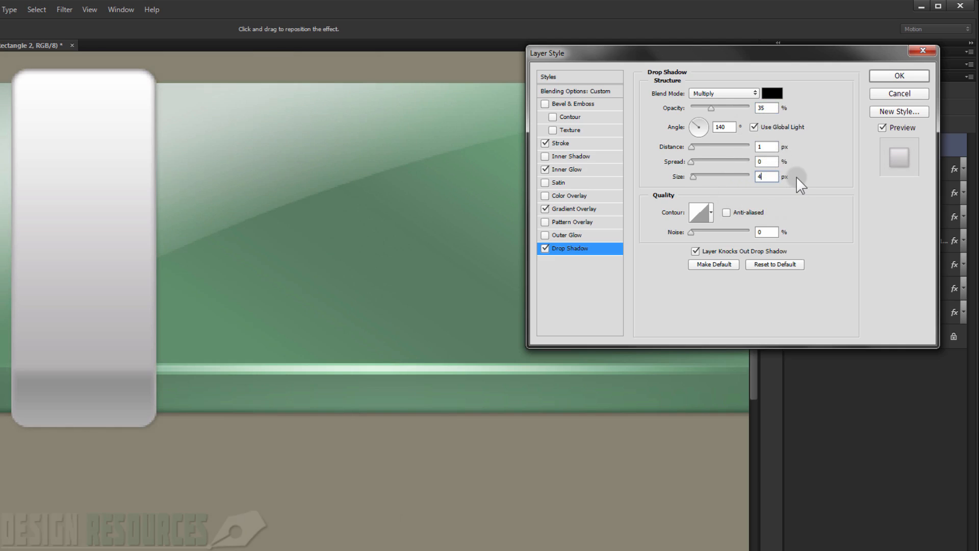
key(BackSpace)
text(5)
click(899, 76)
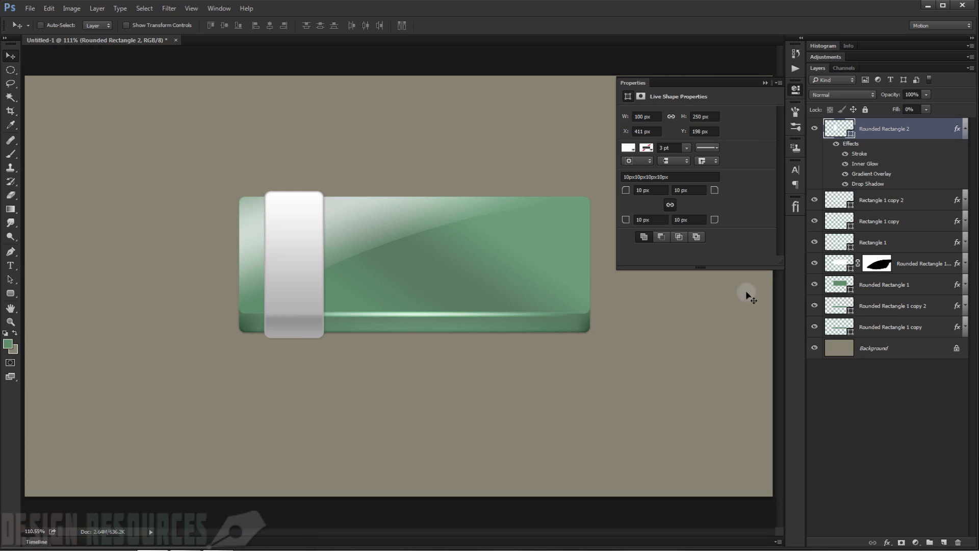
Duplicate the Rectangle 1 copy 2 layer and place the copy above Rounded Rectangle 2
click(765, 83)
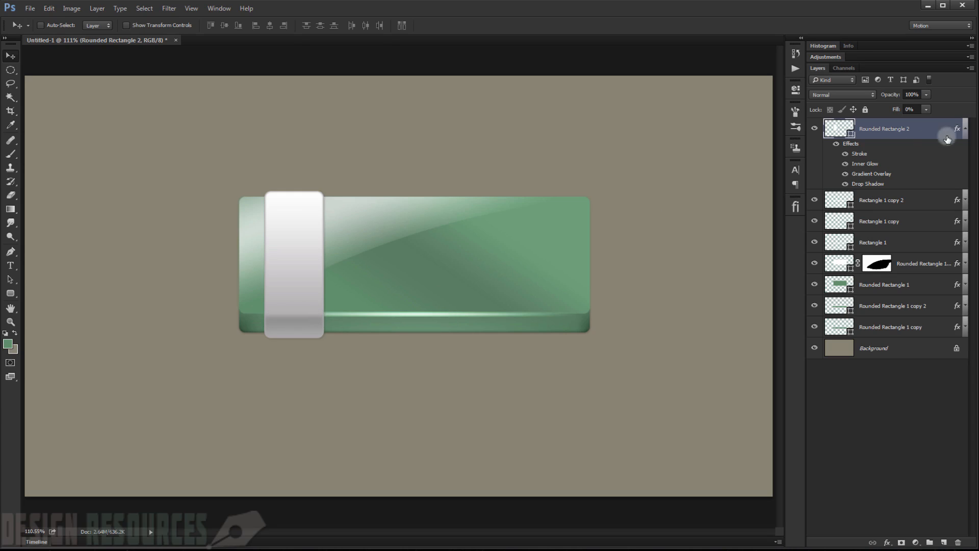
click(965, 128)
click(913, 151)
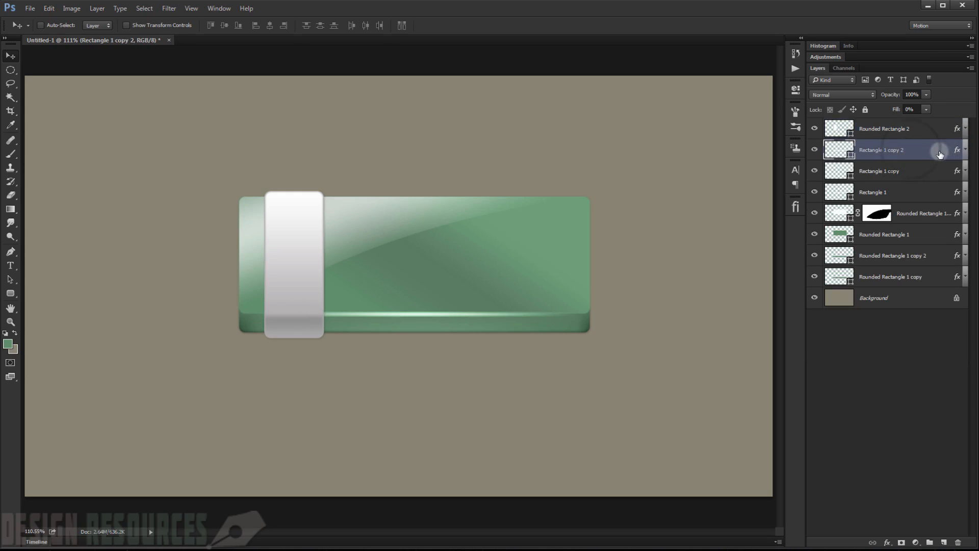
drag(941, 155, 924, 128)
Transform the copied highlight line to 200 % height and about 20 % width, positioned across the strip's edge at X 455 px, Y 408 px
scroll(184, 367, up, 3)
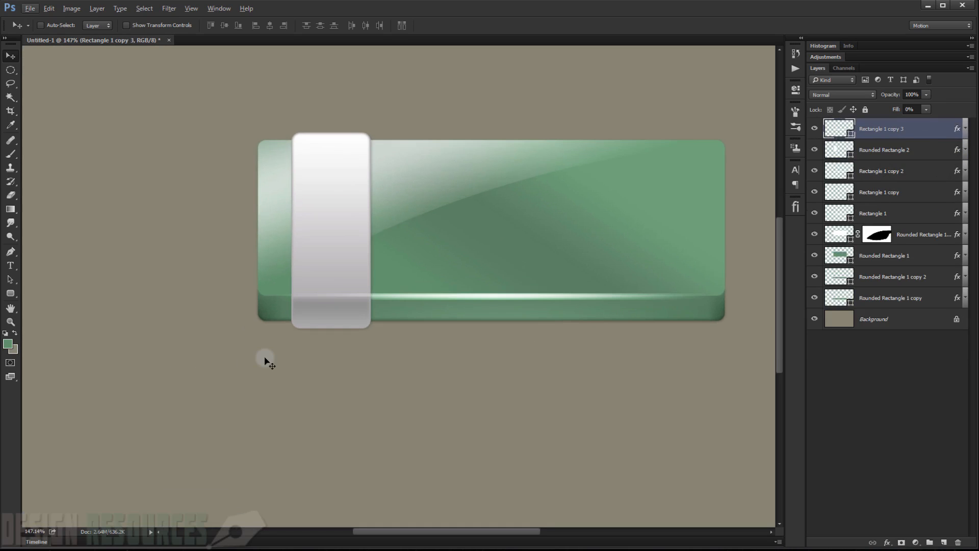
key(ctrl+t)
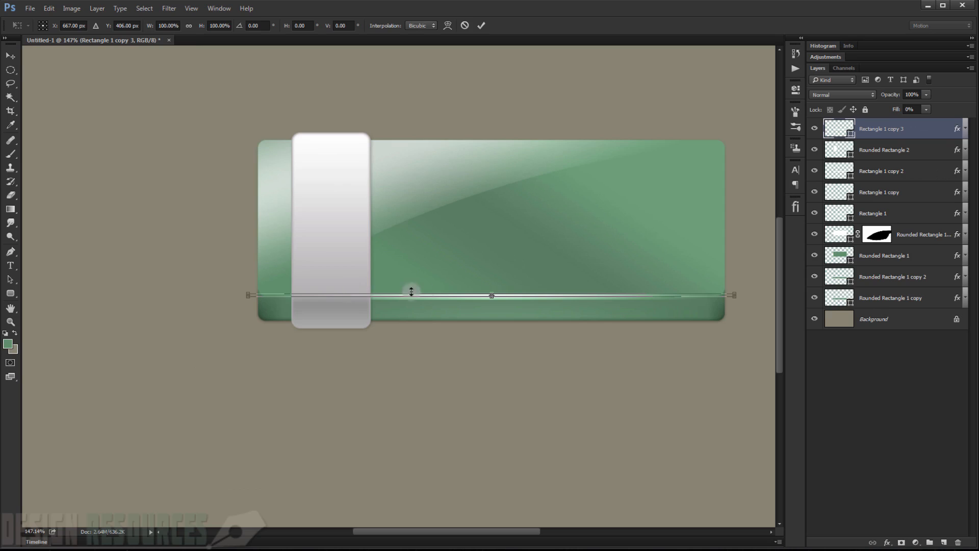
scroll(489, 312, up, 5)
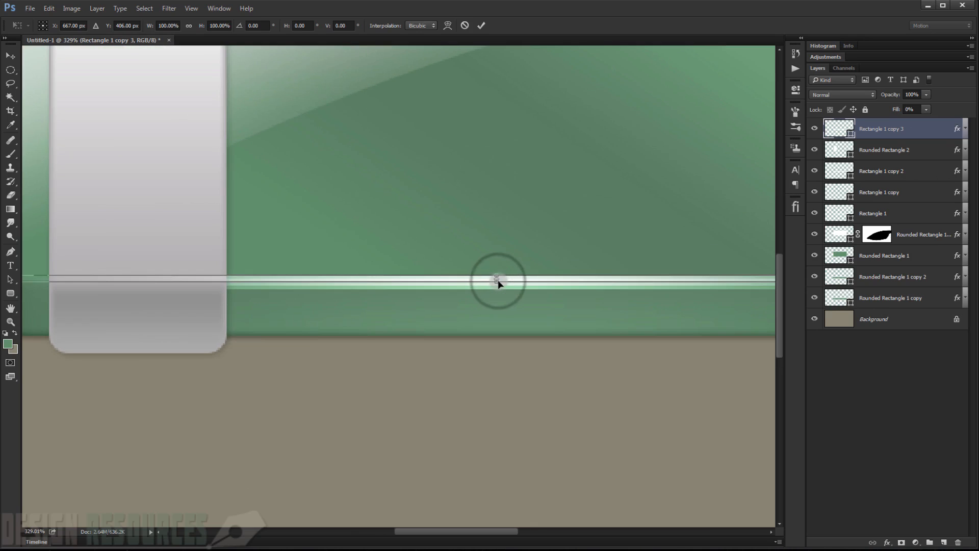
drag(498, 280, 178, 299)
key(Down)
key(Down)
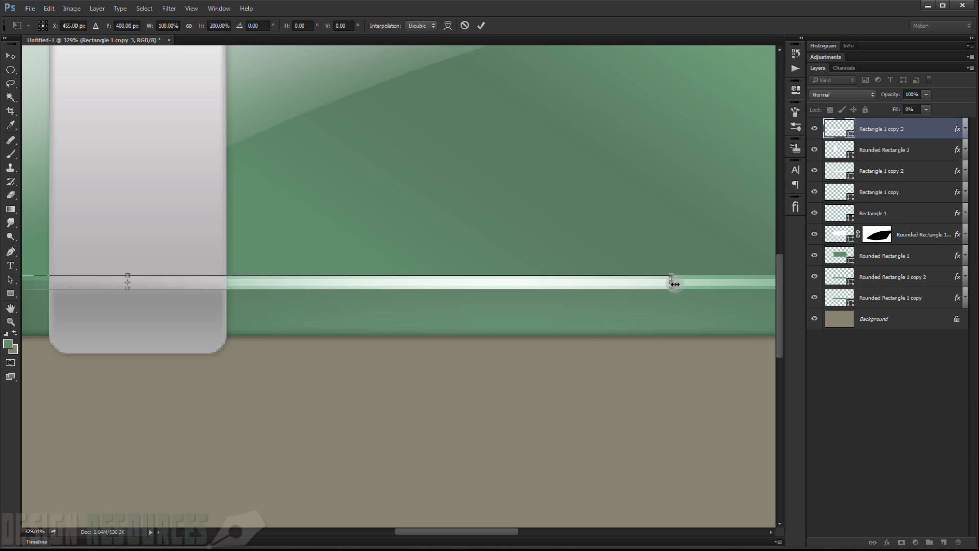
drag(674, 283, 236, 286)
scroll(200, 305, down, 3)
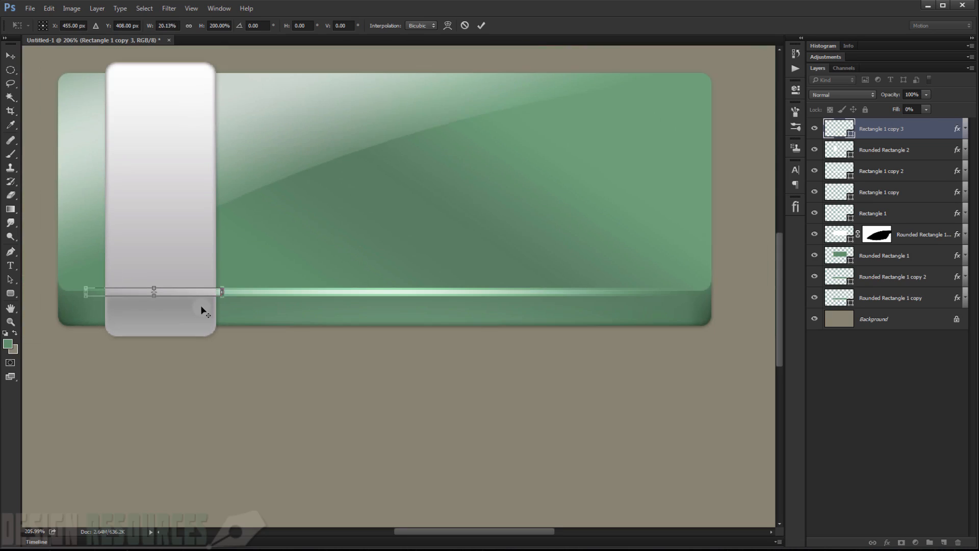
key(Return)
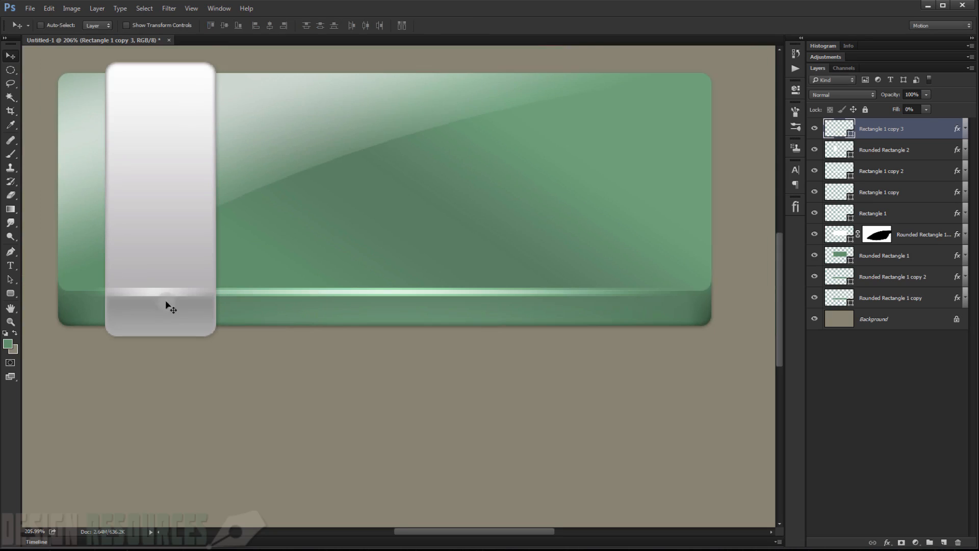
Reduce the opacity of the strip's highlight line to 60 %
scroll(138, 304, up, 3)
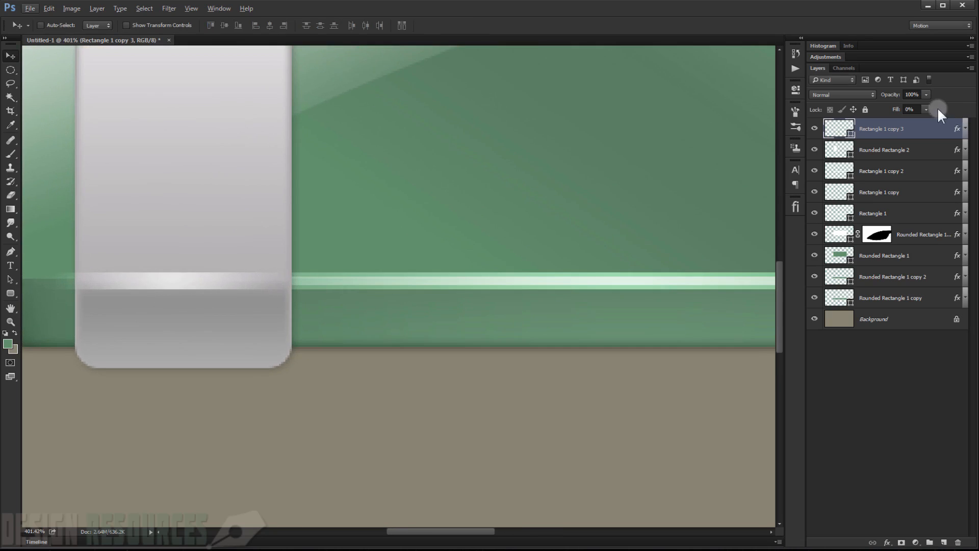
drag(898, 97, 886, 99)
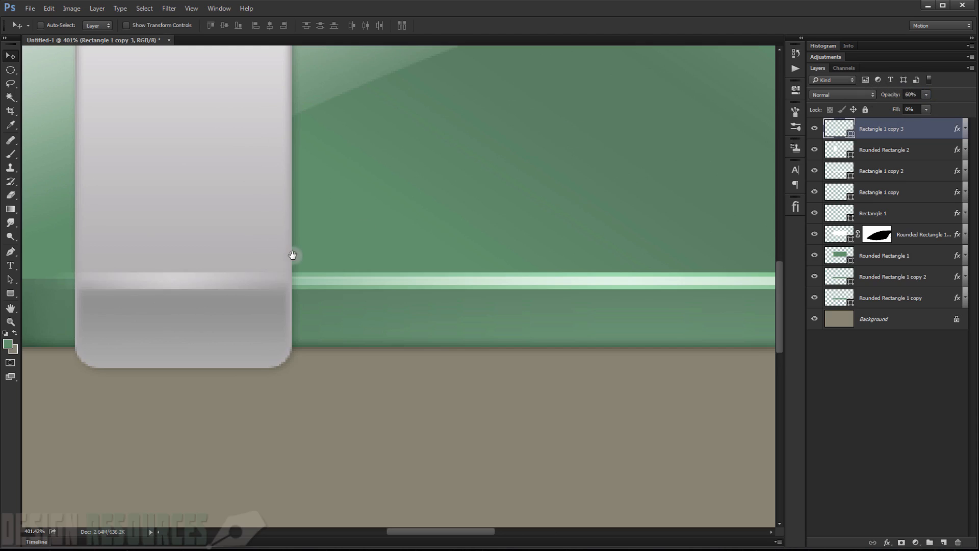
drag(293, 257, 301, 259)
scroll(300, 264, down, 10)
scroll(299, 269, down, 2)
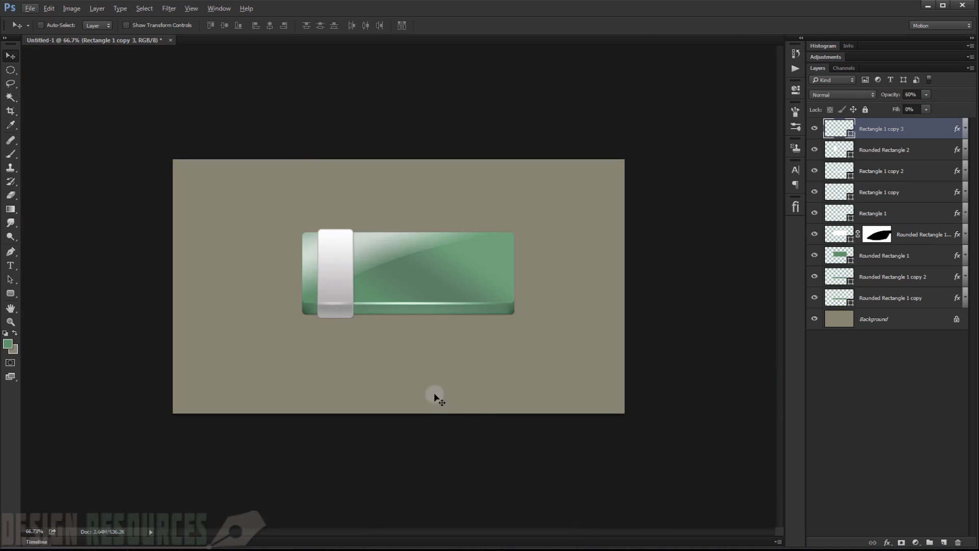
Narrow the strip's highlight line to about 96 % of its width and nudge it horizontally into place
scroll(320, 314, up, 8)
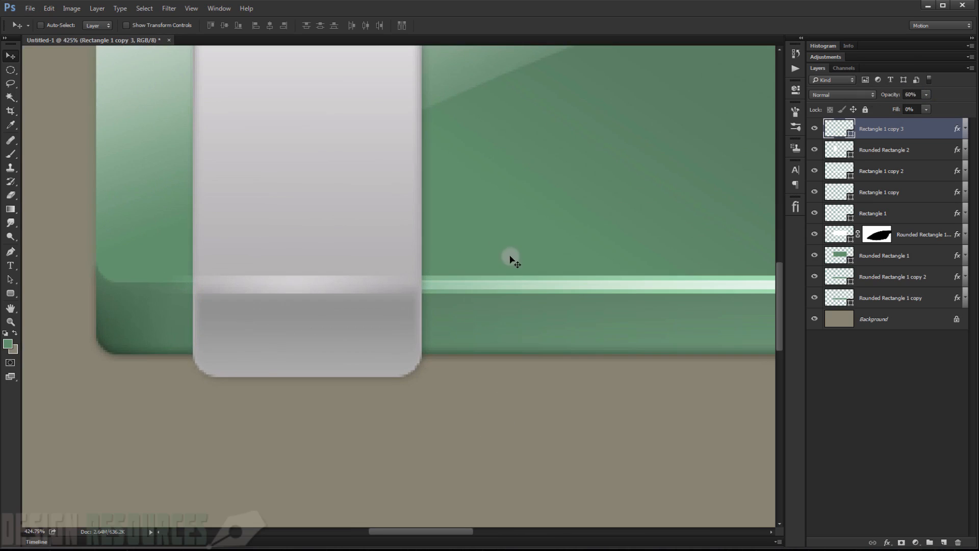
key(ctrl+t)
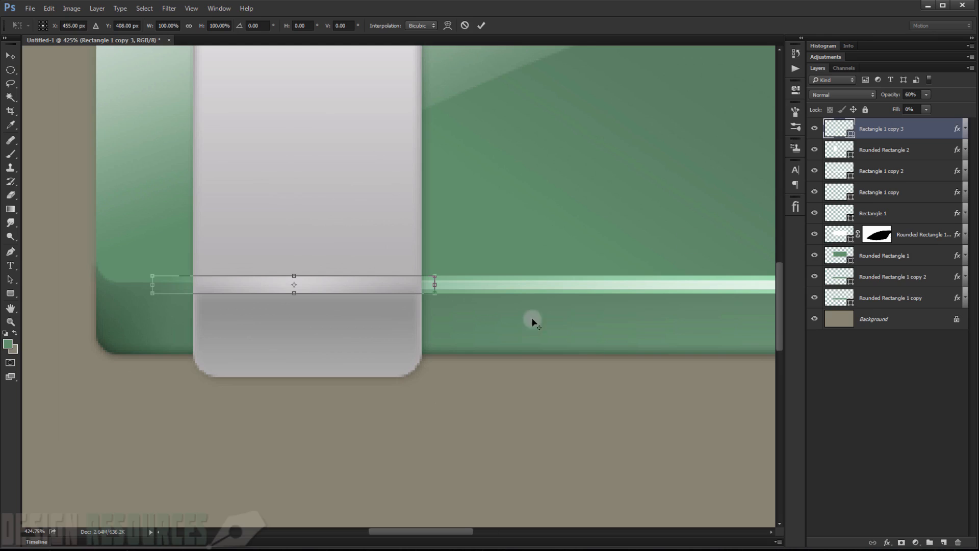
drag(434, 285, 429, 284)
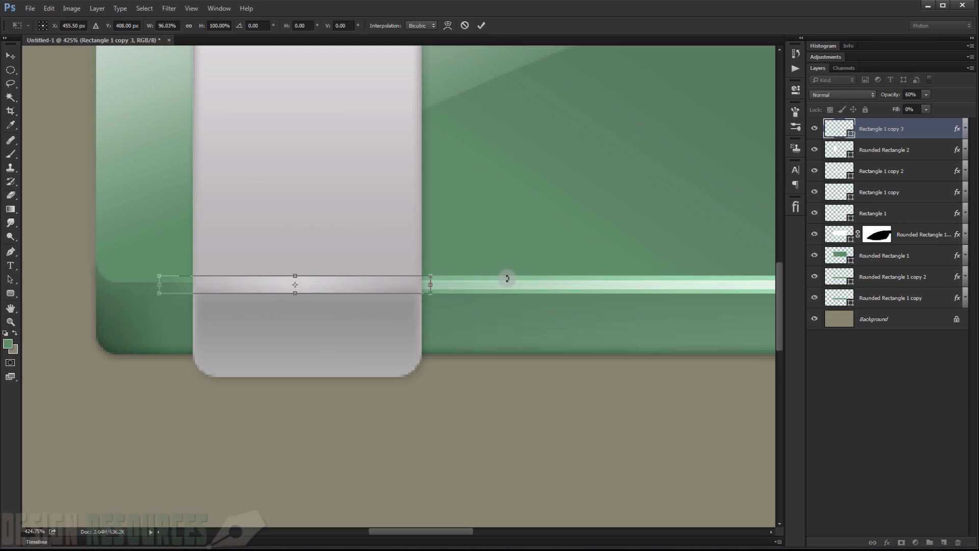
key(shift+Right)
key(Left)
key(Left)
key(Left)
key(Return)
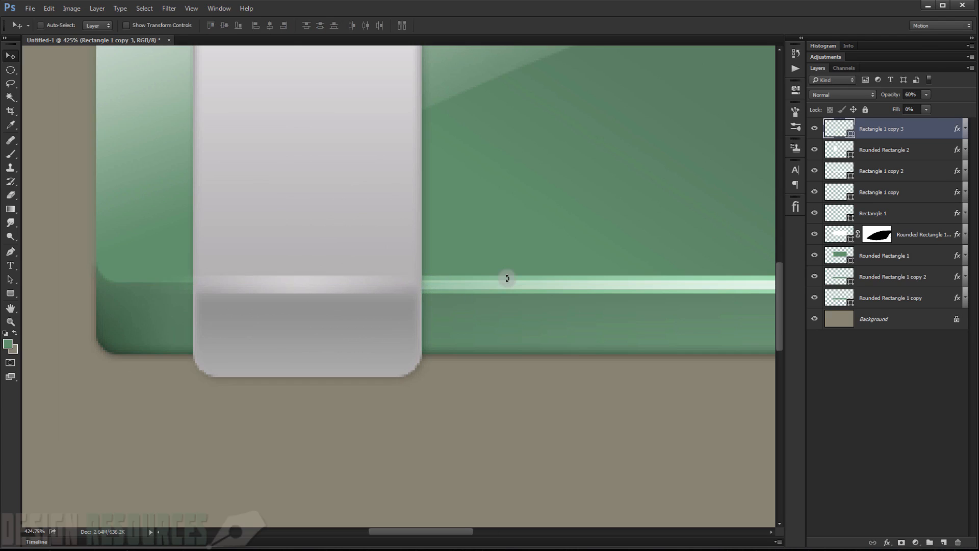
key(ctrl+0)
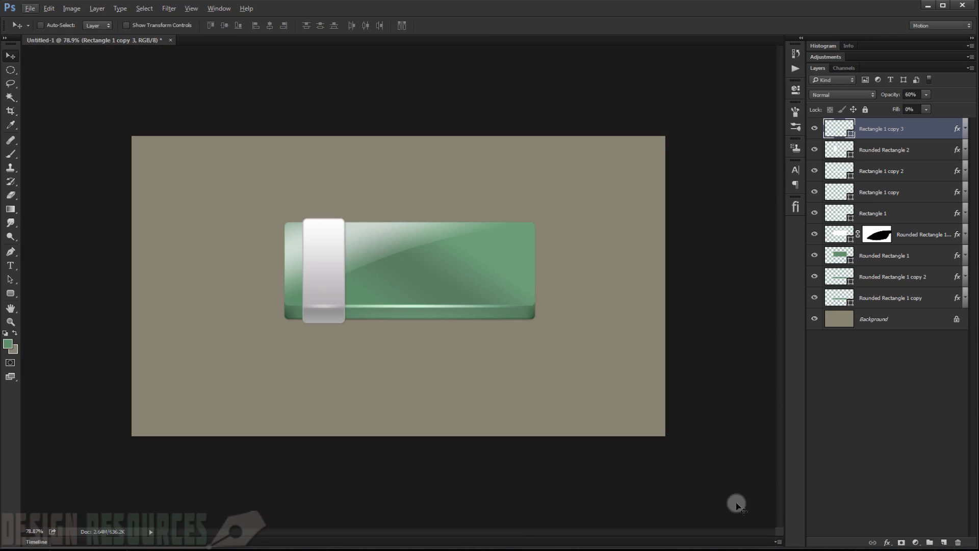
Open the Flaticon CC plugin and load its icon collection for browsing
scroll(306, 310, up, 3)
scroll(307, 310, up, 2)
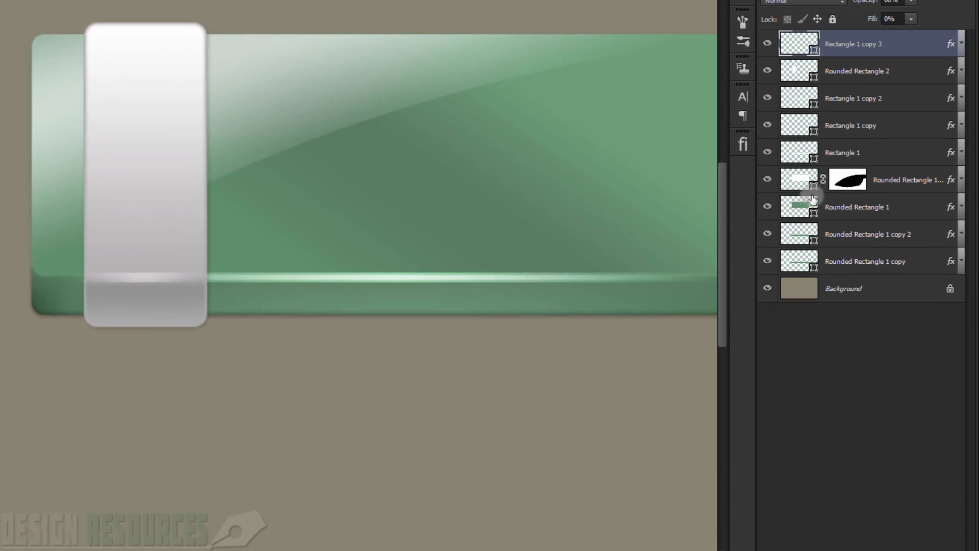
click(738, 143)
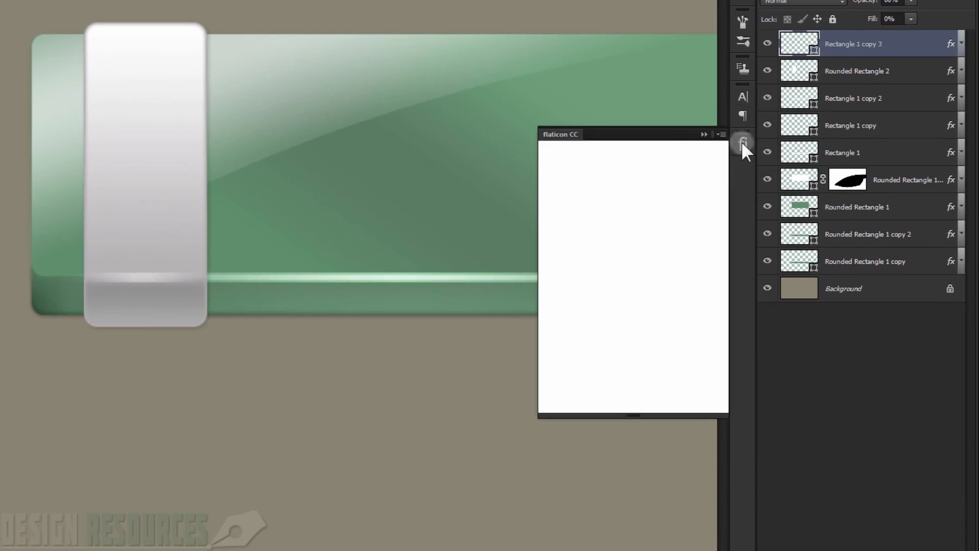
click(687, 148)
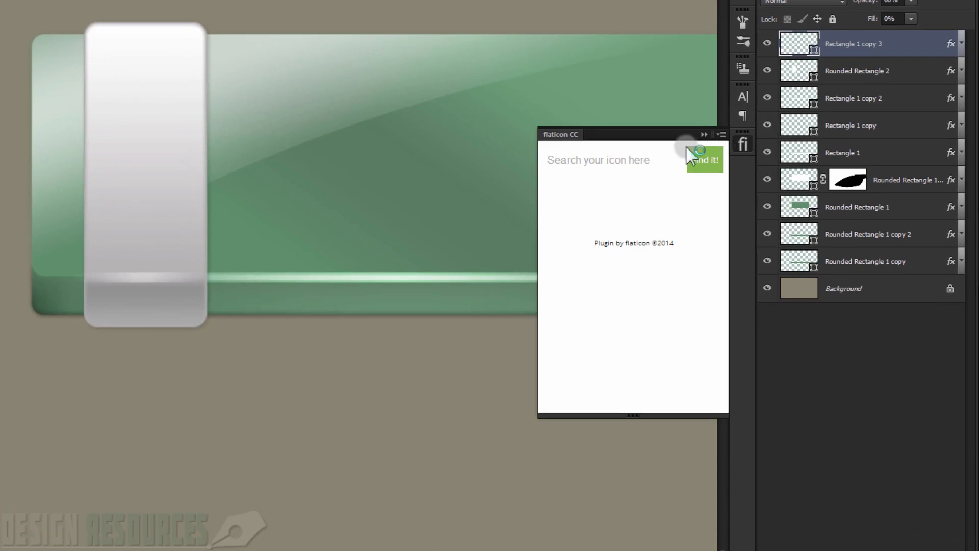
click(648, 162)
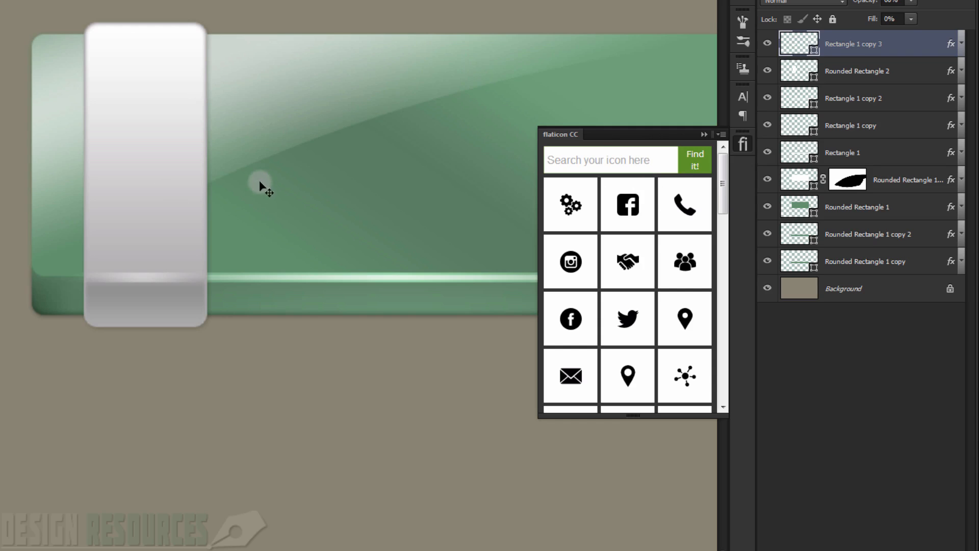
Search the Flaticon collection for "Download" and insert the outlined hand icon with its finger pointing down into the document
click(613, 163)
text(Download)
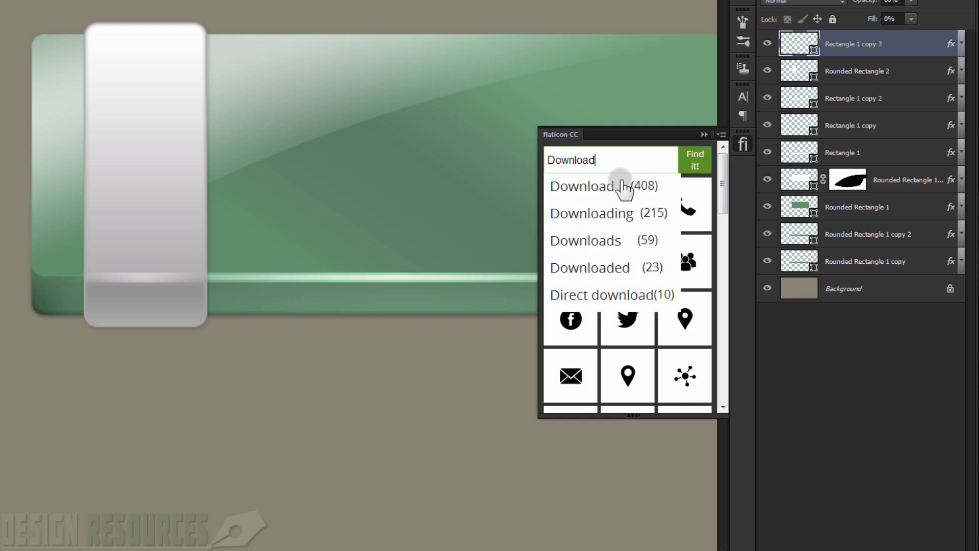
click(603, 186)
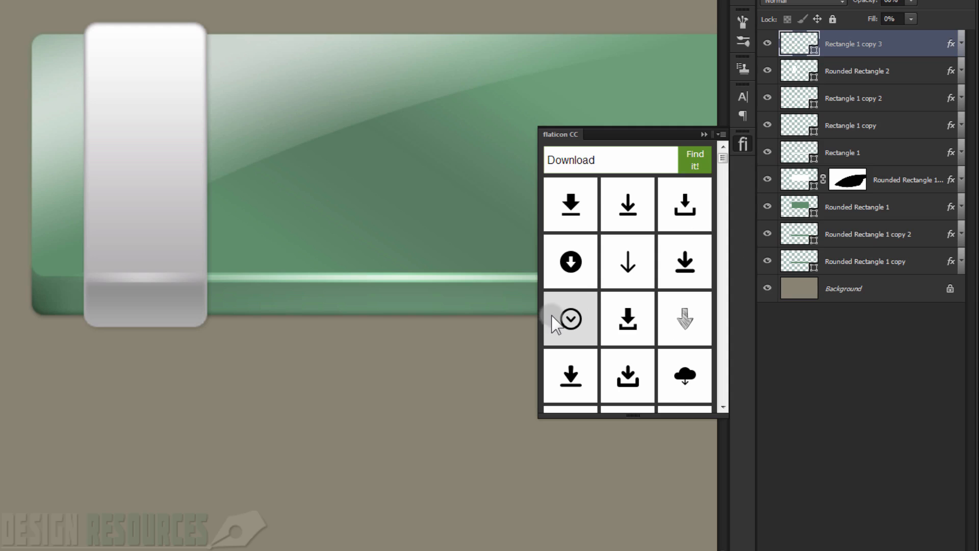
scroll(635, 324, down, 5)
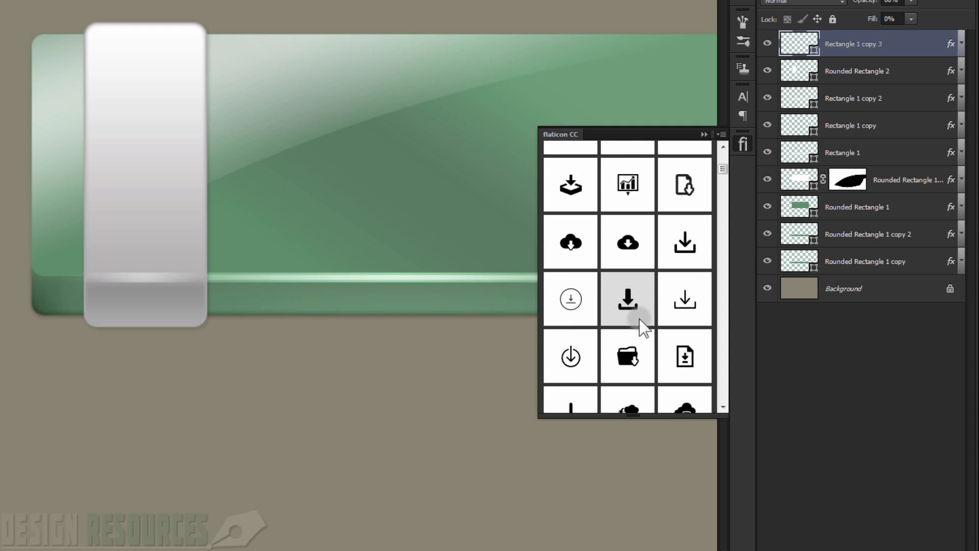
scroll(644, 327, down, 10)
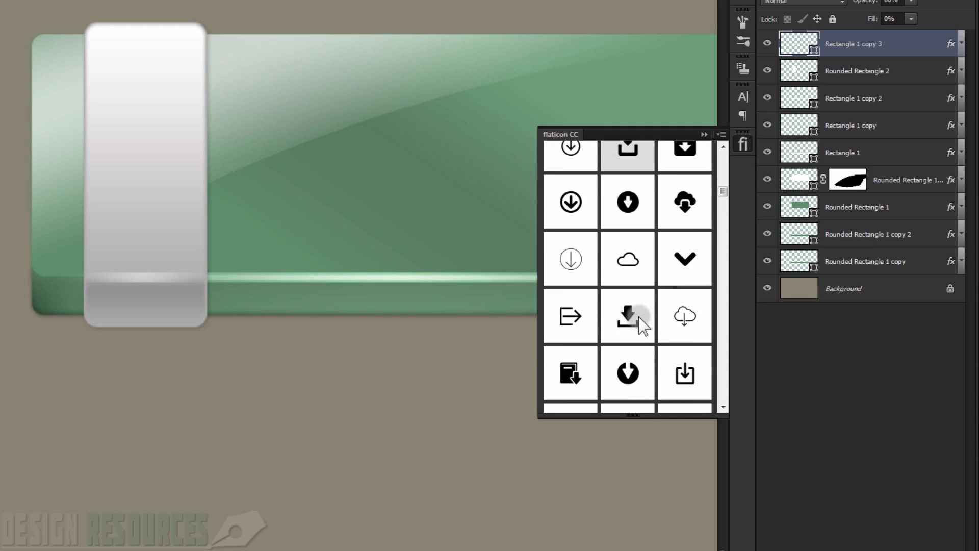
scroll(644, 326, down, 10)
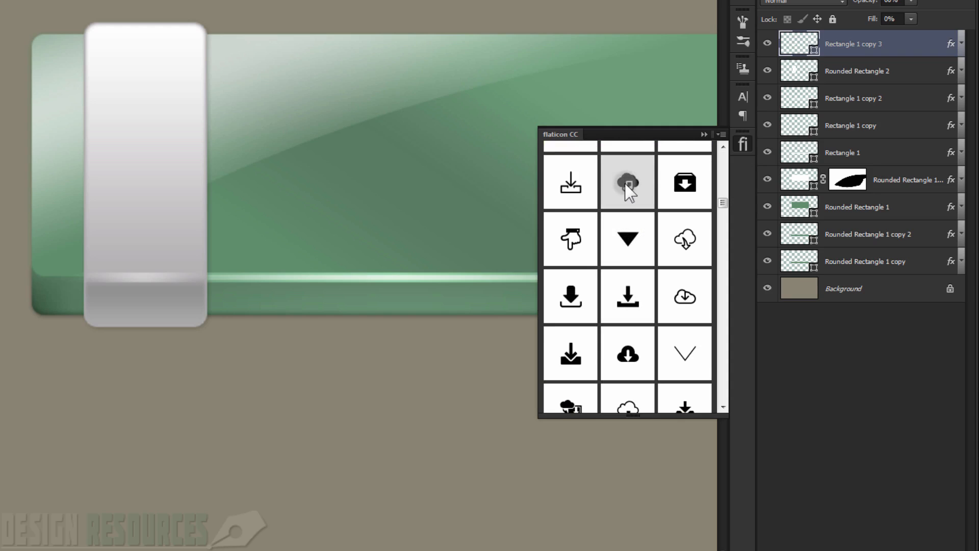
click(574, 236)
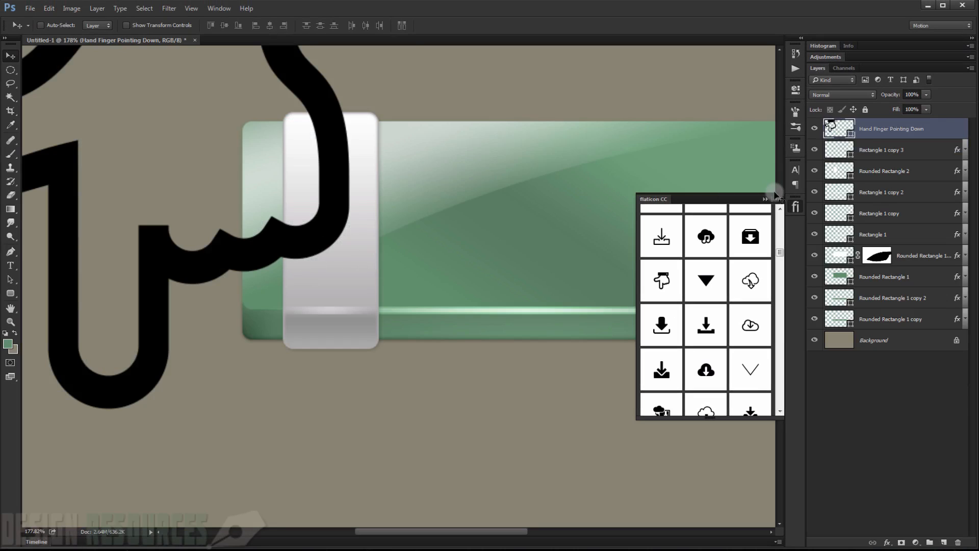
click(765, 199)
Scale the hand icon to about 13 % and place it on the strip's lower part, around X 458.5 px, Y 361.5 px
scroll(296, 216, down, 4)
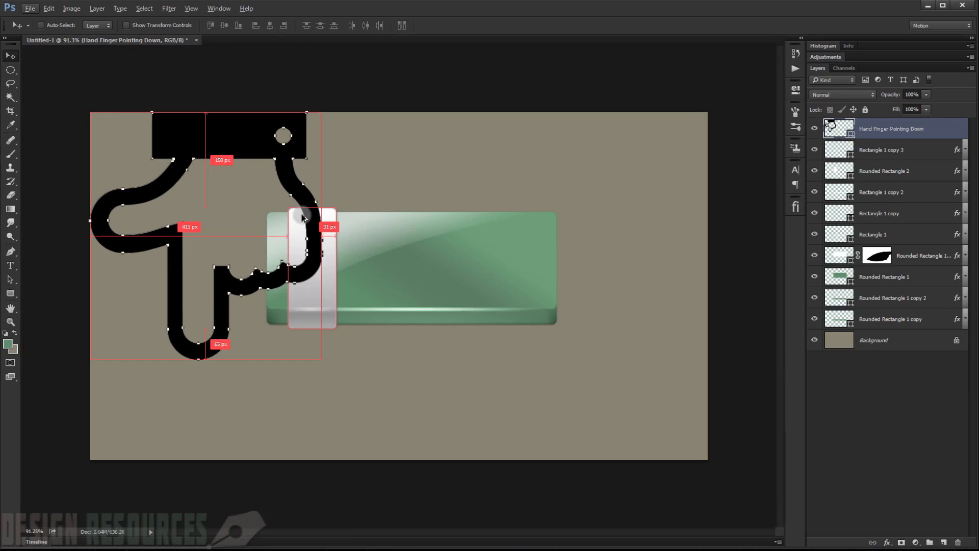
key(ctrl+t)
drag(322, 112, 424, 331)
scroll(238, 250, up, 4)
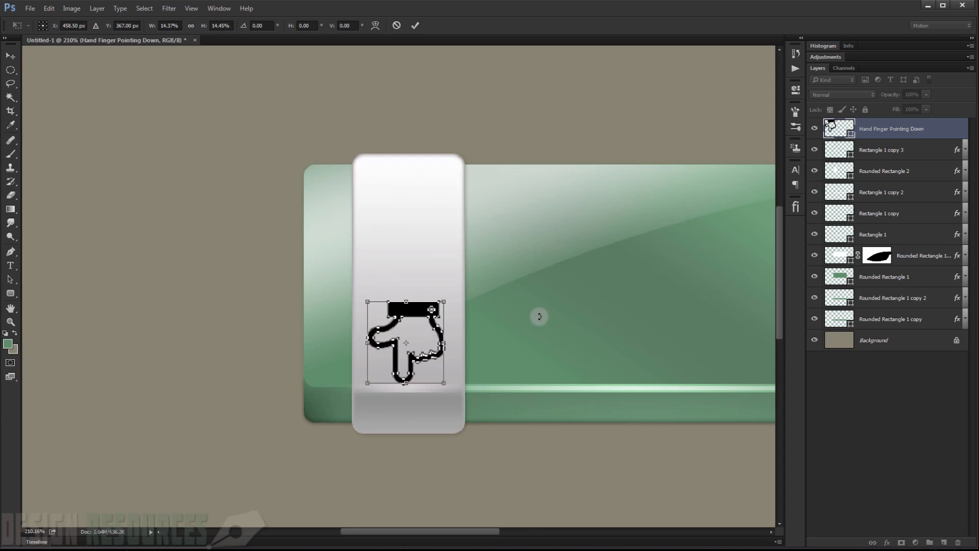
key(Up)
key(Up)
key(Up)
key(Up)
key(Up)
key(Left)
key(Left)
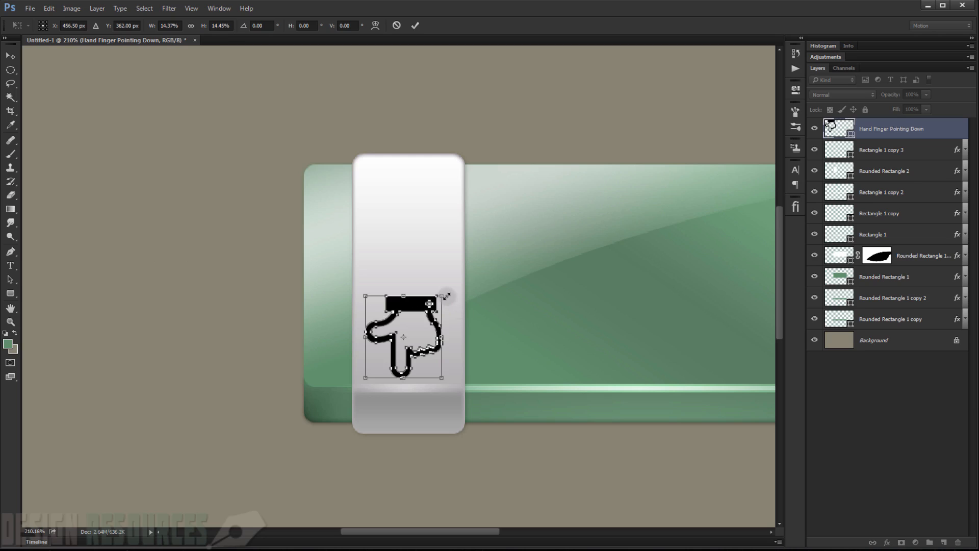
drag(441, 297, 438, 299)
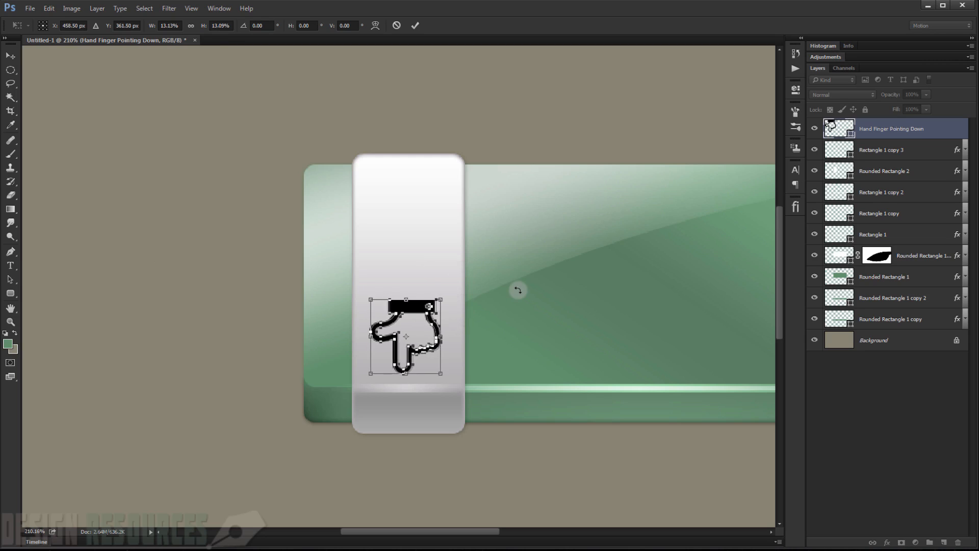
key(Return)
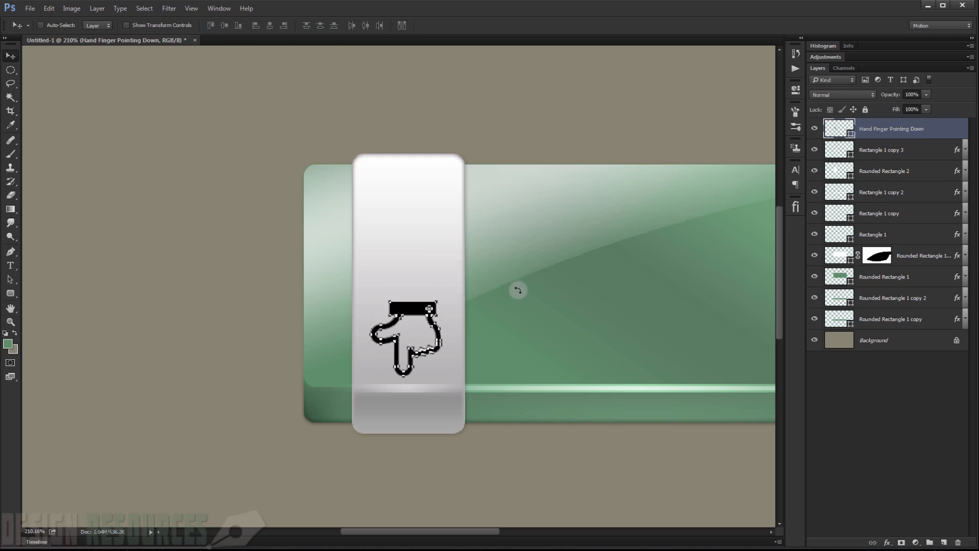
click(893, 356)
scroll(414, 331, up, 1)
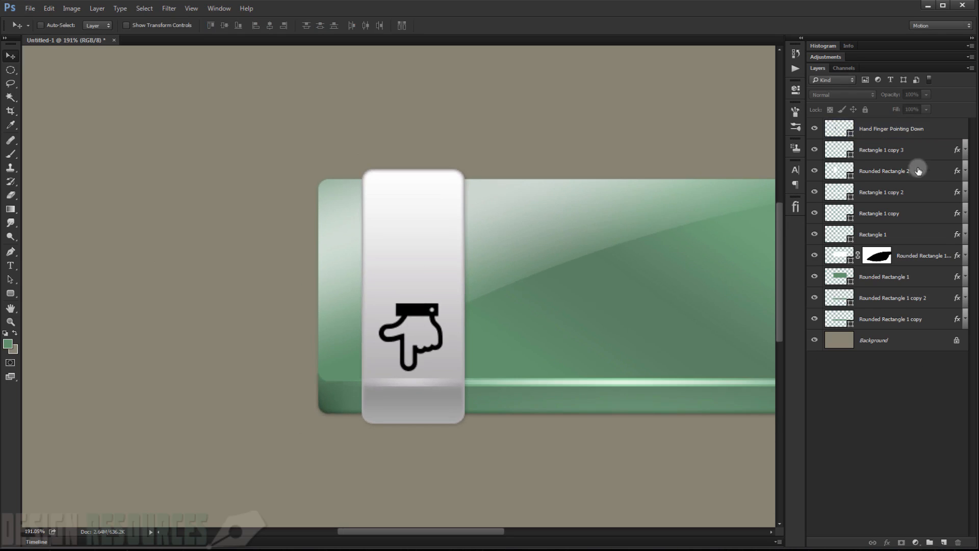
Set the hand icon's fill opacity to 0 % and add a linear gradient overlay at an angle of 0°
click(944, 131)
double_click(937, 82)
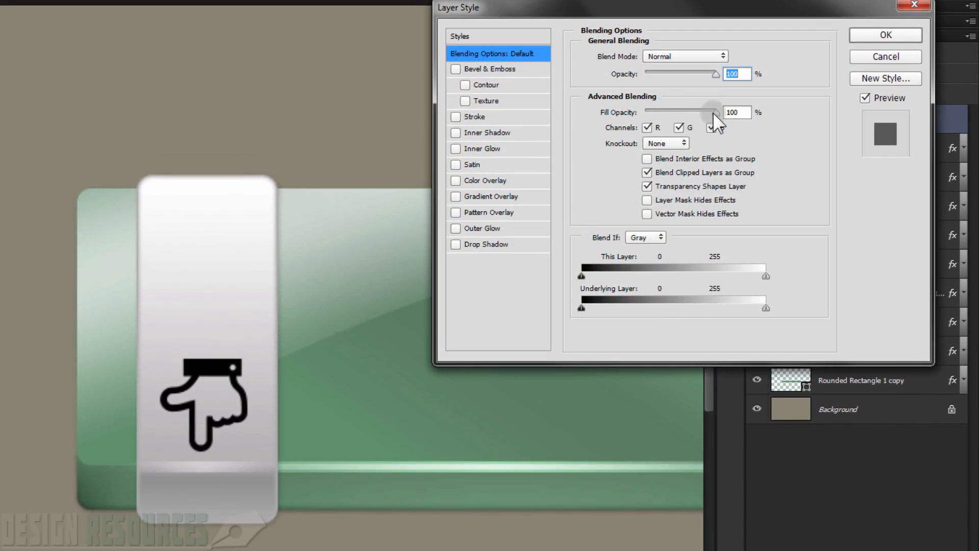
drag(713, 112, 643, 112)
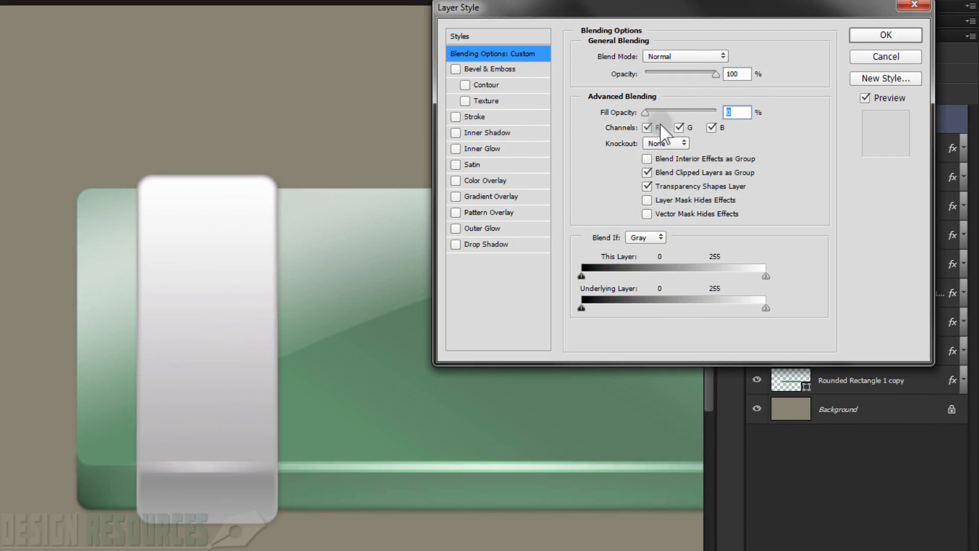
click(507, 197)
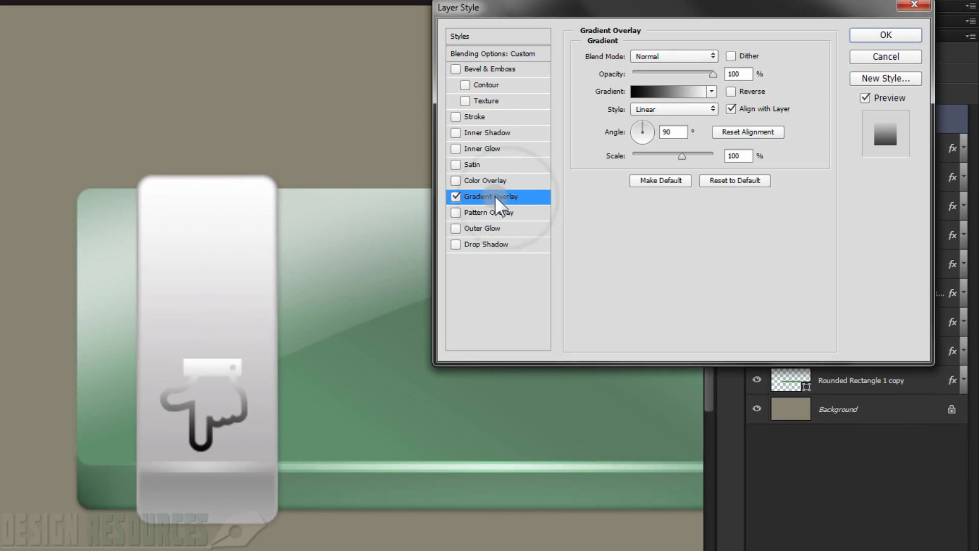
double_click(684, 134)
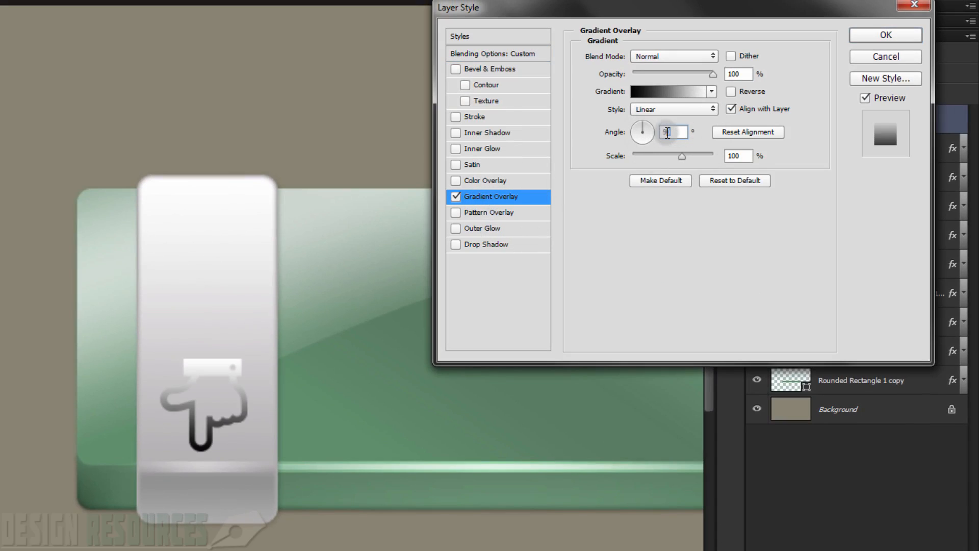
key(BackSpace)
text(0)
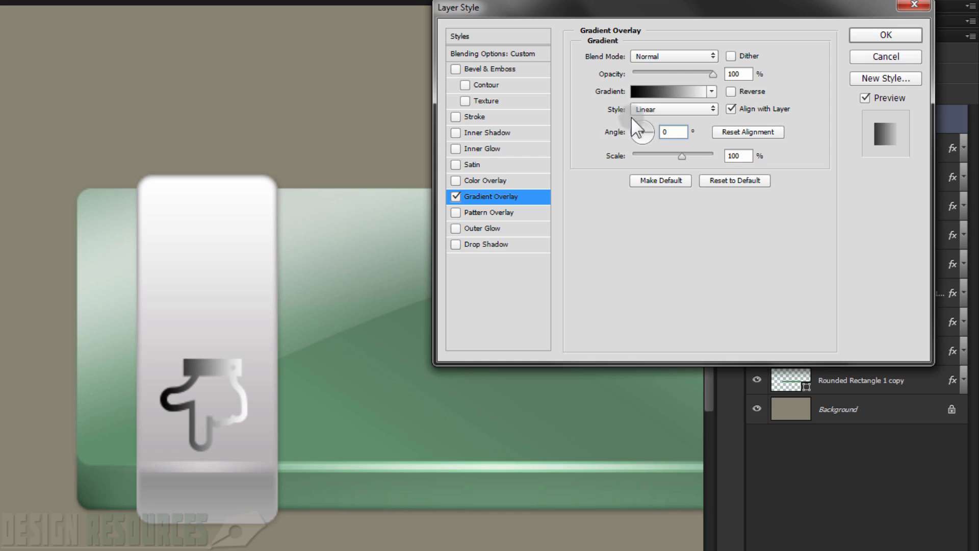
Colour the icon's gradient overlay from green 5e8d6a, sampled from the rectangle, to darker green 4f6d56
click(654, 91)
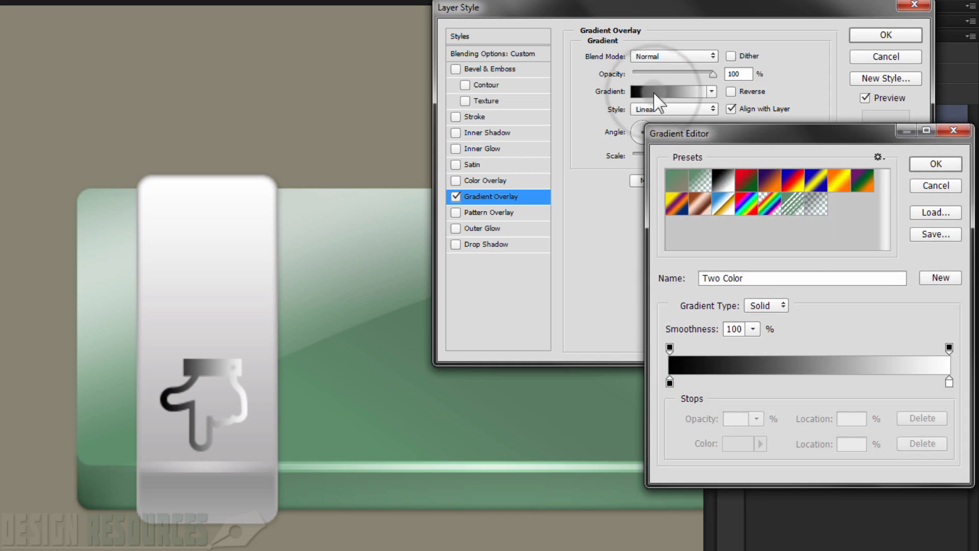
double_click(669, 382)
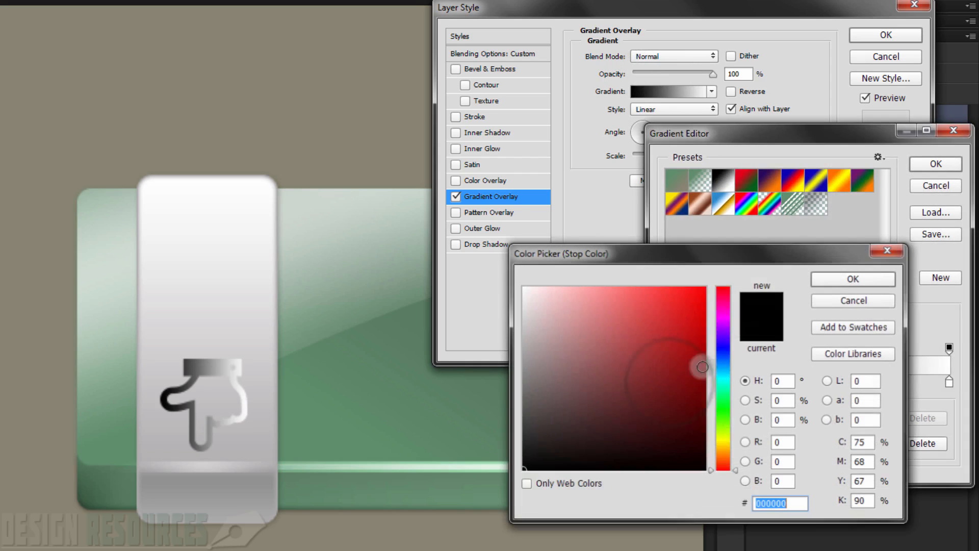
click(97, 445)
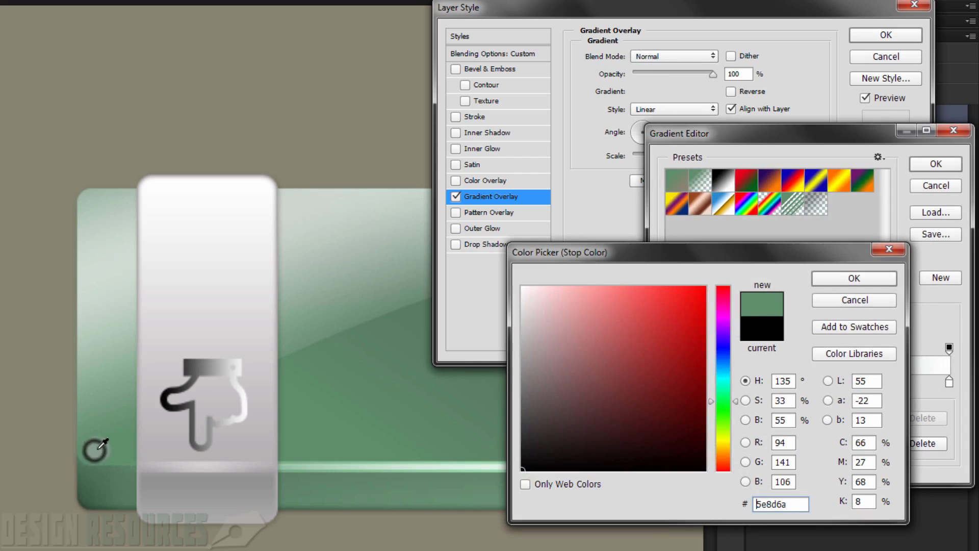
click(857, 277)
double_click(948, 382)
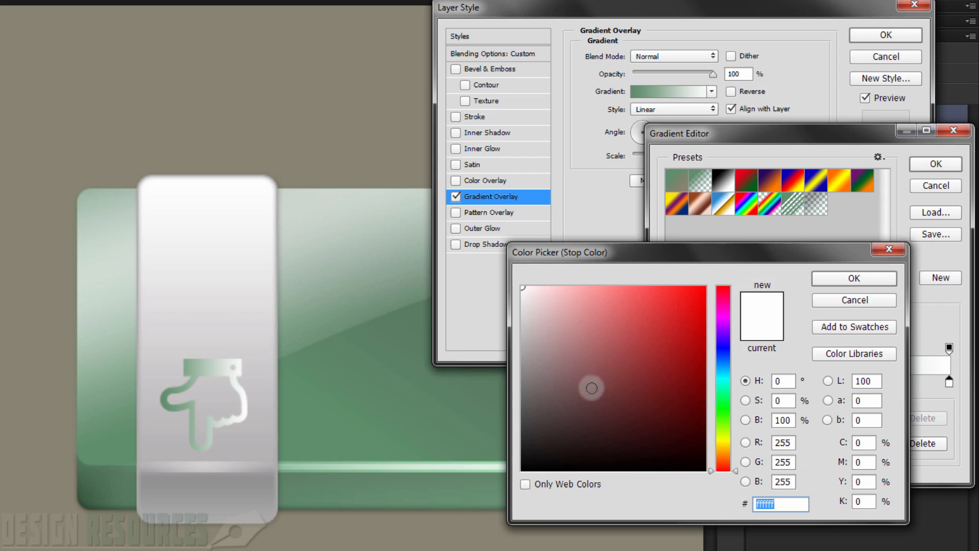
click(416, 314)
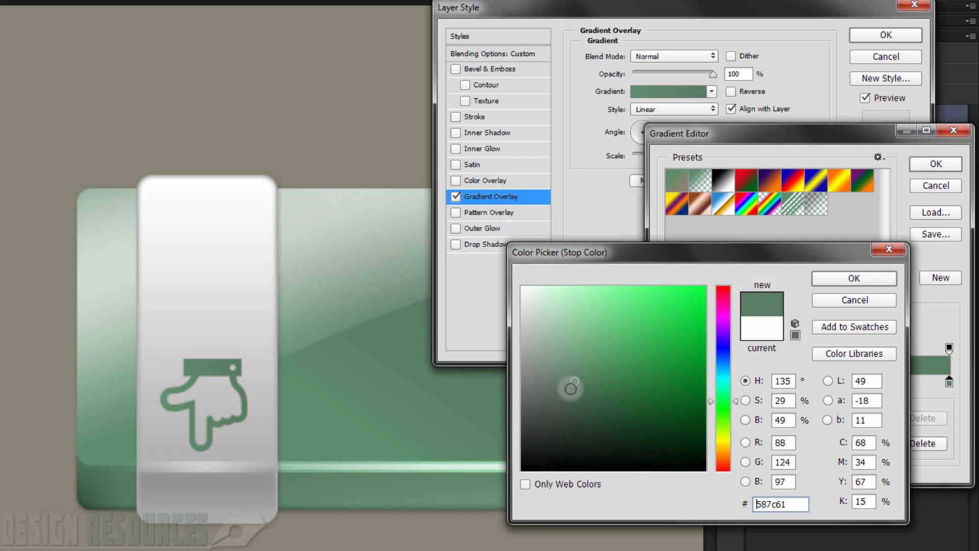
drag(564, 387, 573, 390)
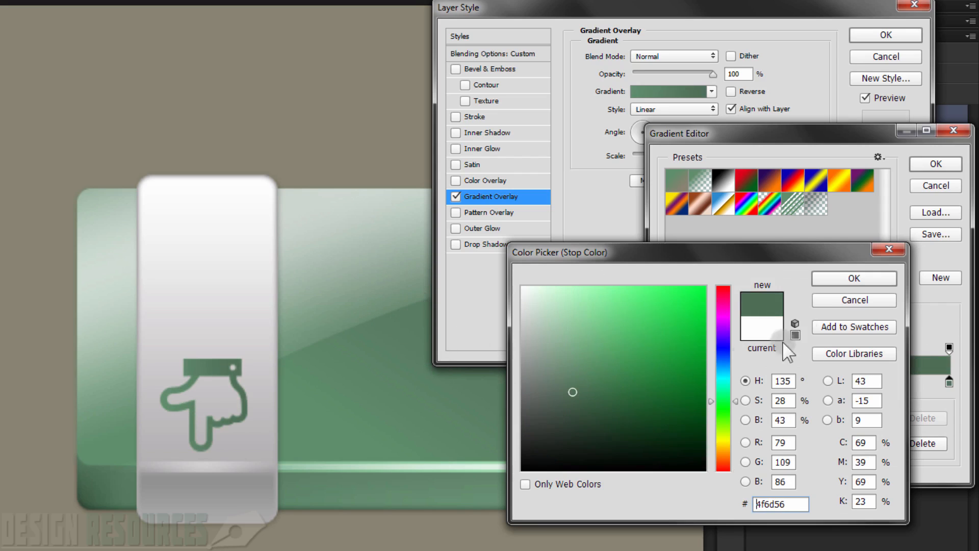
click(846, 282)
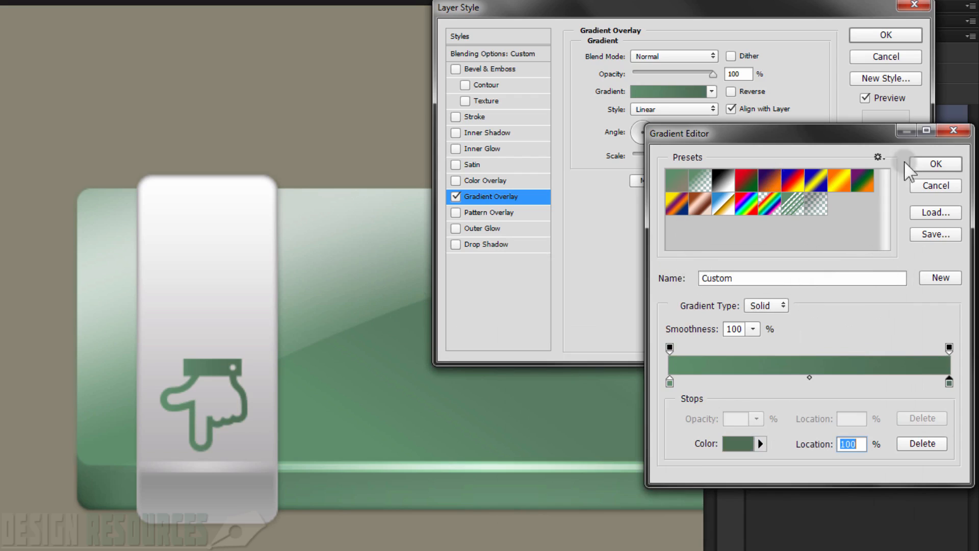
click(923, 164)
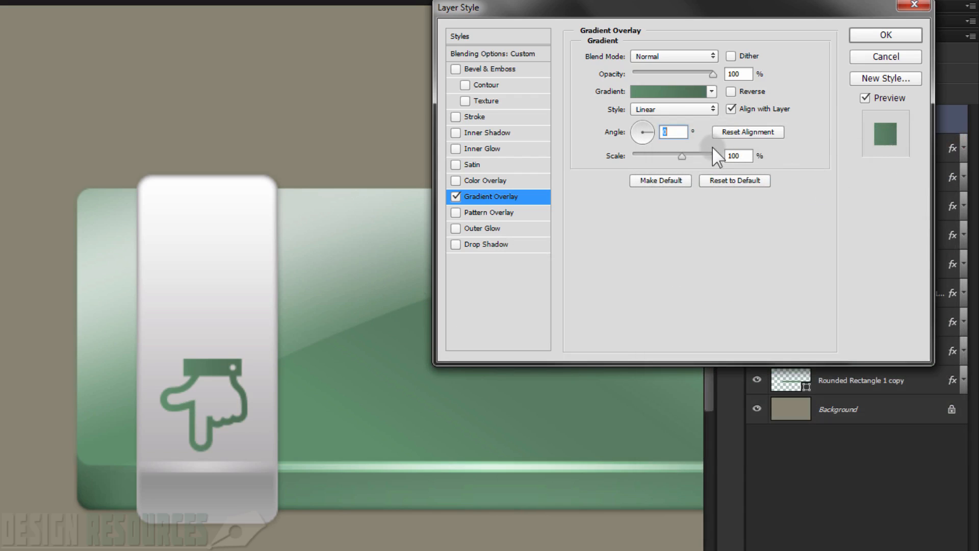
Add an inner shadow to the hand icon without global light: angle 90°, distance 1 px, size 2 px
click(493, 132)
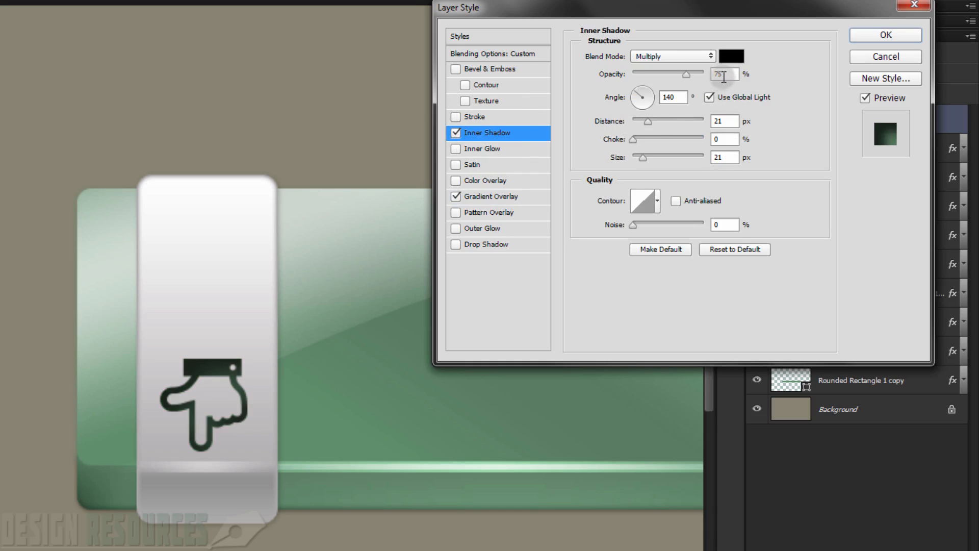
click(711, 96)
click(674, 98)
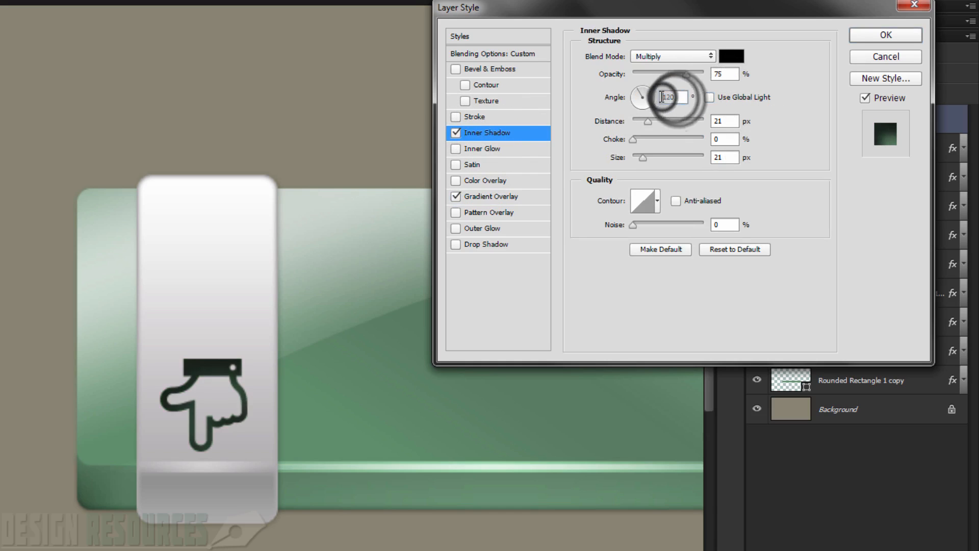
double_click(673, 98)
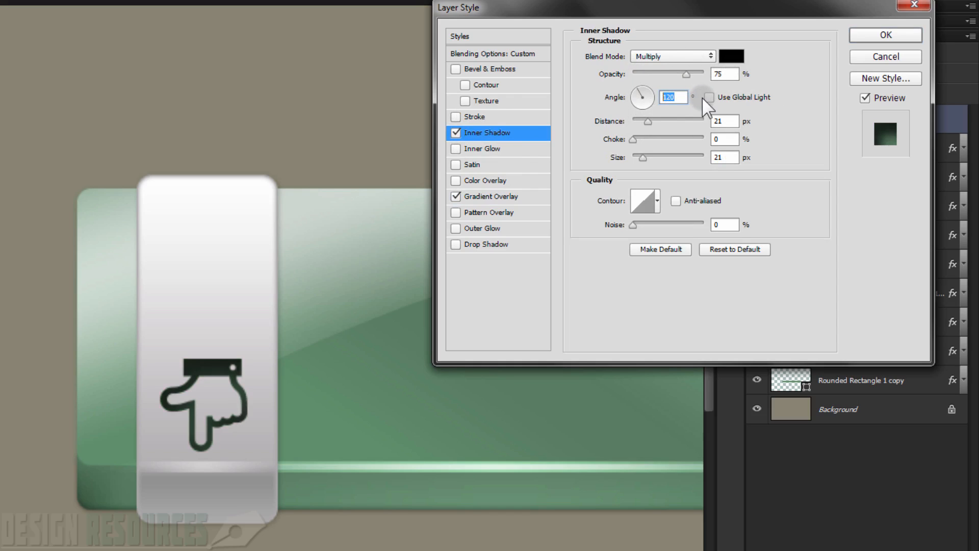
text(90)
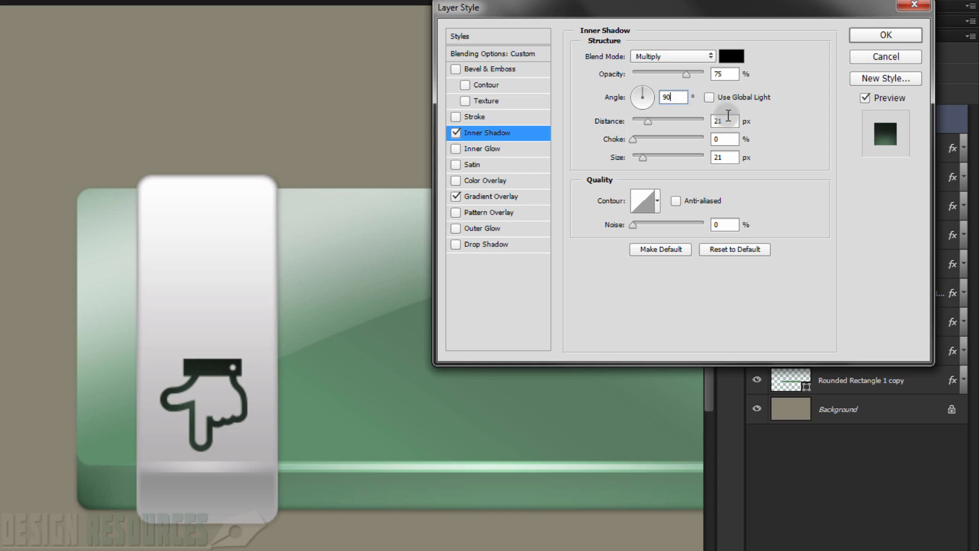
double_click(727, 120)
text(1)
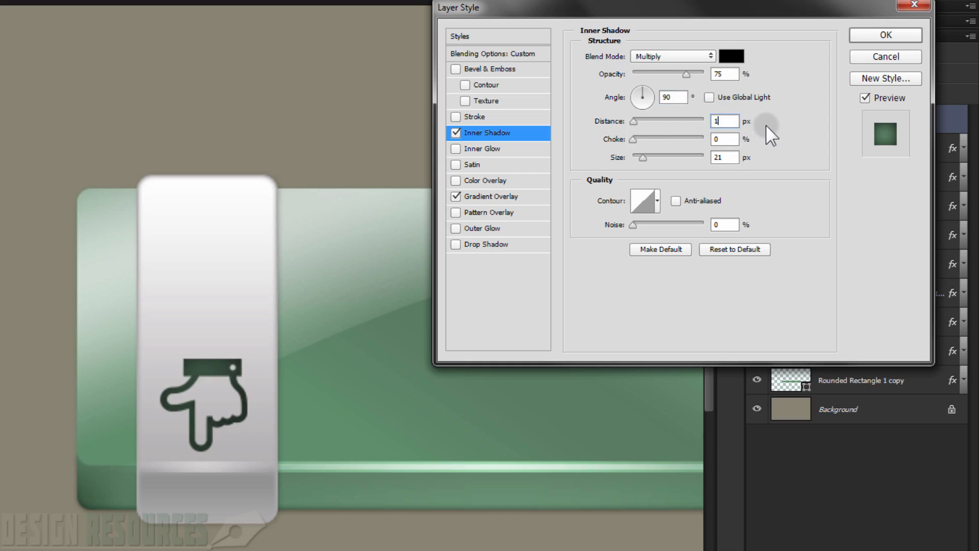
double_click(725, 157)
text(3)
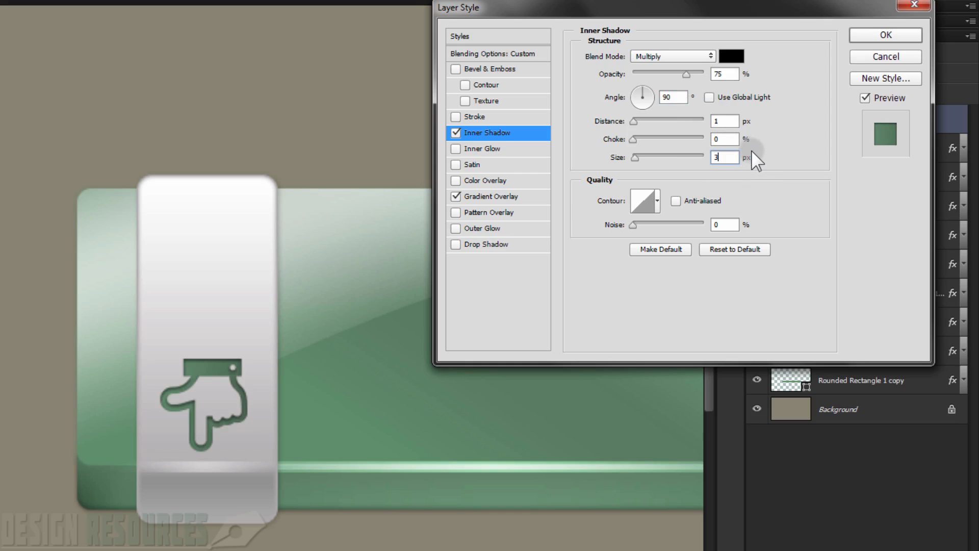
double_click(715, 157)
text(2)
Add a drop shadow to the hand icon with Normal blend mode and white ffffff colour, without global light
click(486, 244)
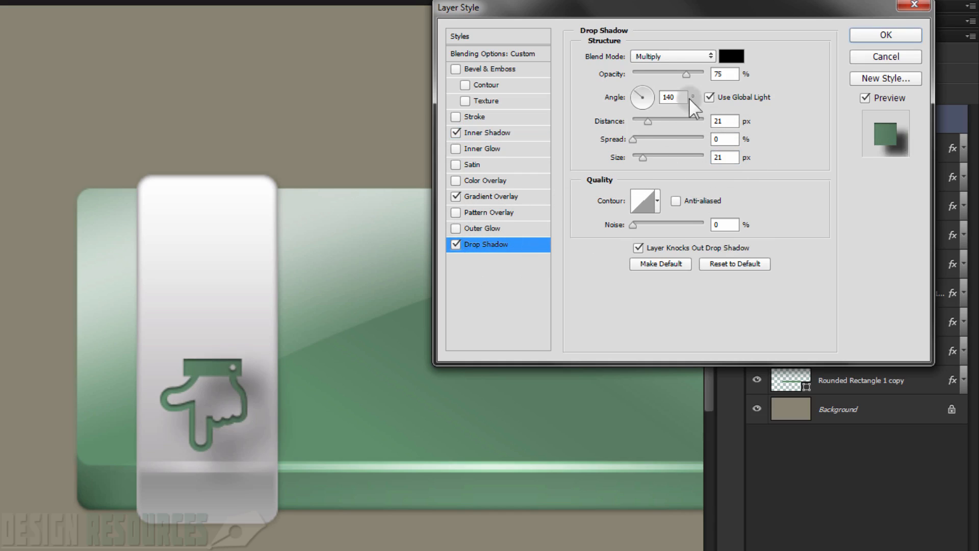
click(690, 55)
click(685, 65)
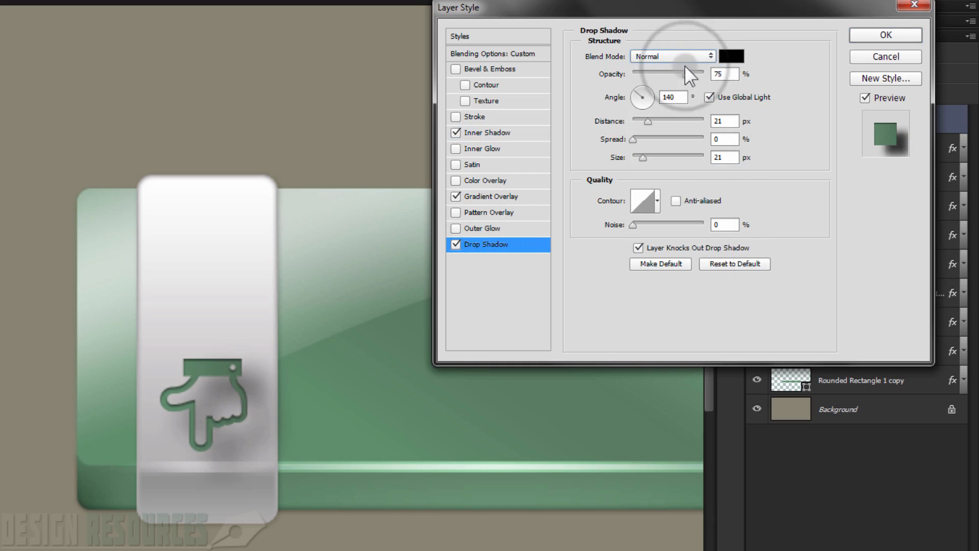
click(726, 57)
mouse_move(569, 293)
mouse_down()
mouse_move(564, 301)
mouse_move(516, 282)
mouse_up()
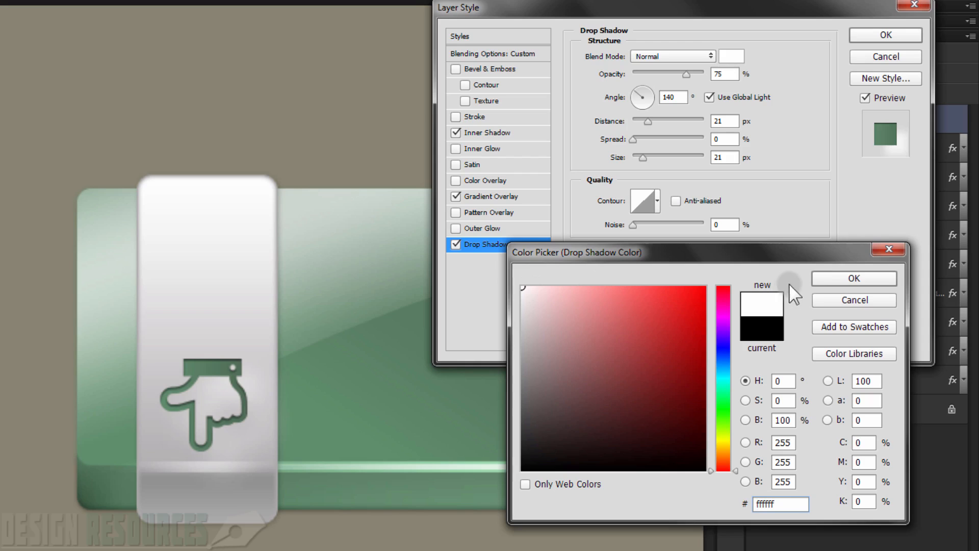
click(849, 278)
click(708, 96)
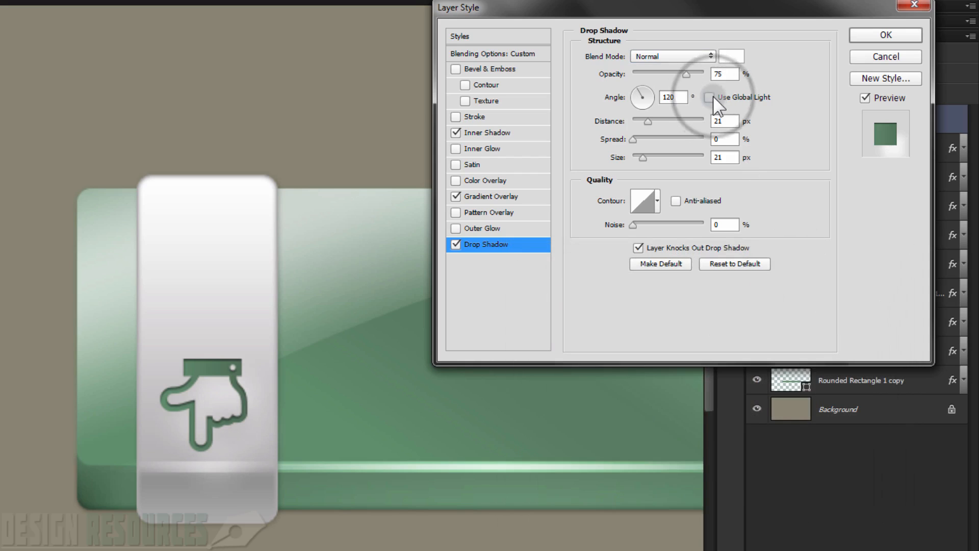
Set the hand icon's drop shadow to distance 1 px and size 0 px, apply the style and collapse its effects list
double_click(680, 101)
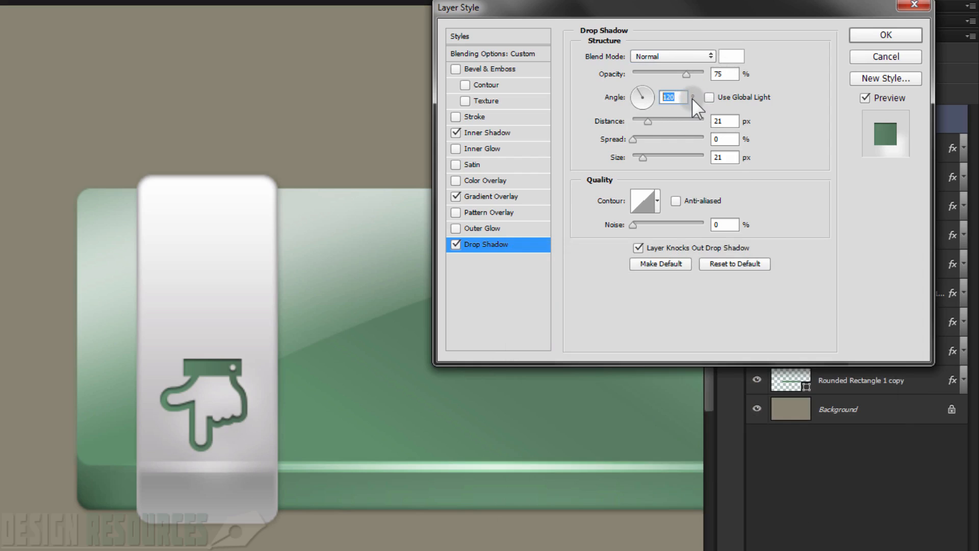
double_click(713, 121)
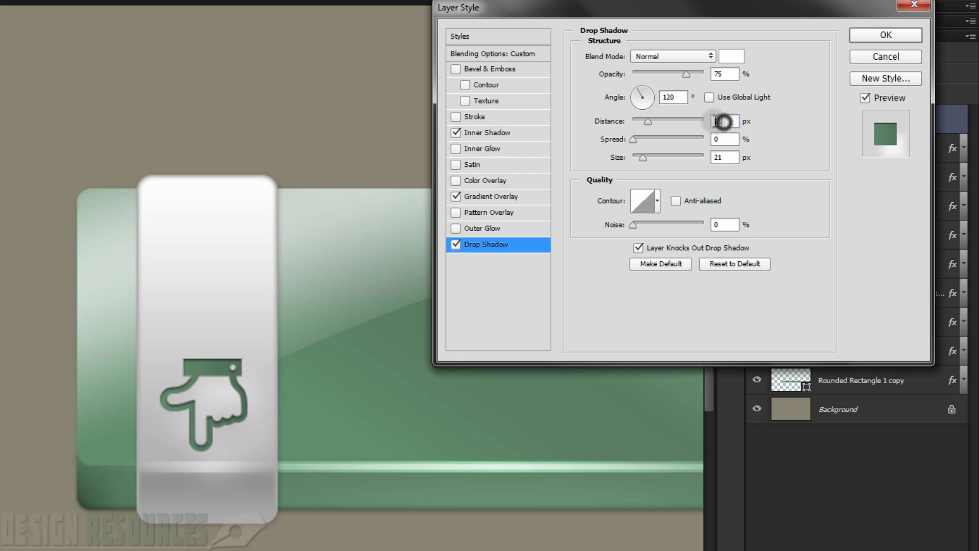
text(1)
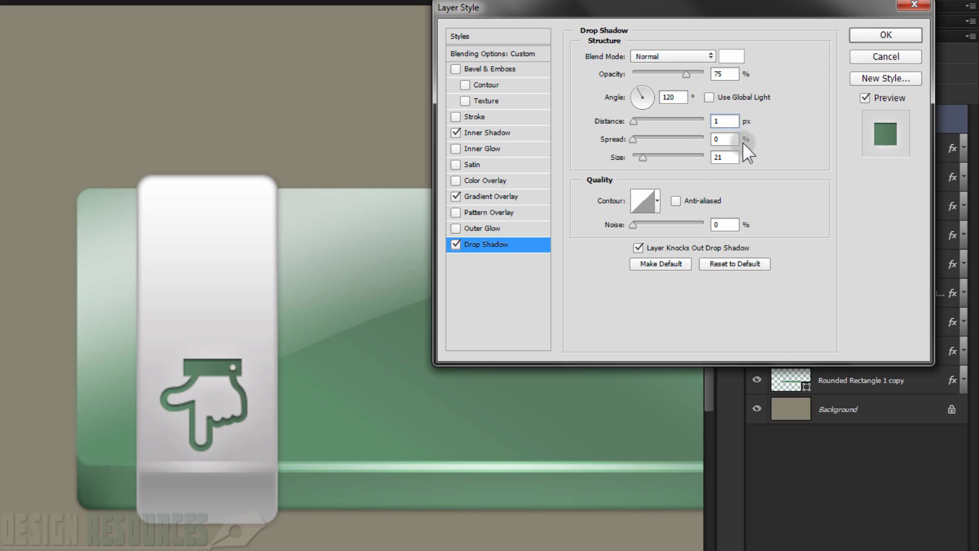
double_click(727, 157)
text(2)
key(BackSpace)
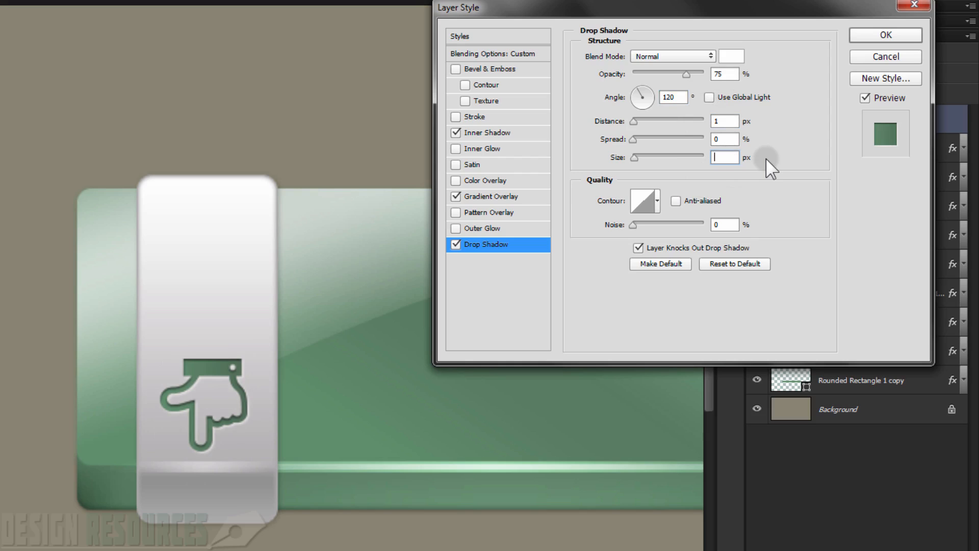
text(0)
click(882, 37)
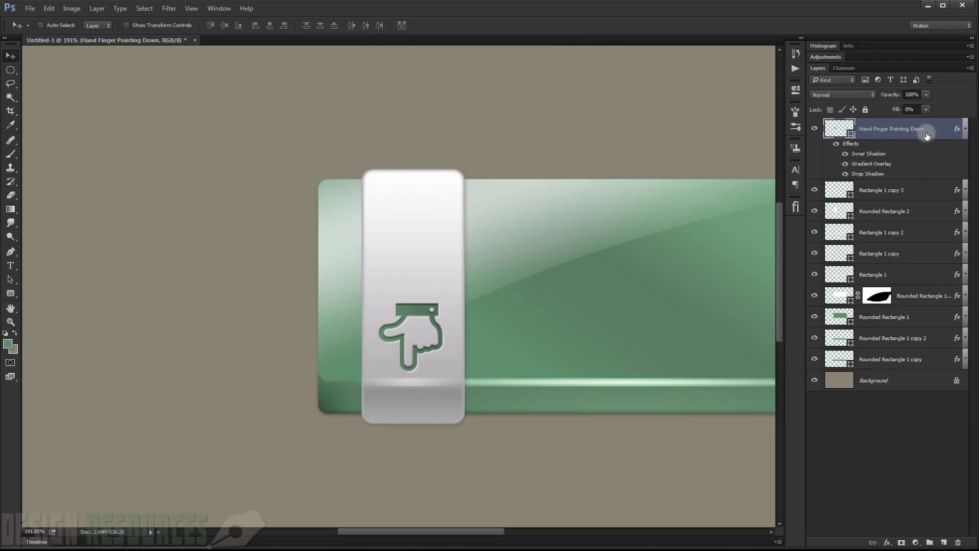
click(965, 129)
Add the text "DOWNLOAD" and place it on the green face beside the white strip
key(ctrl+0)
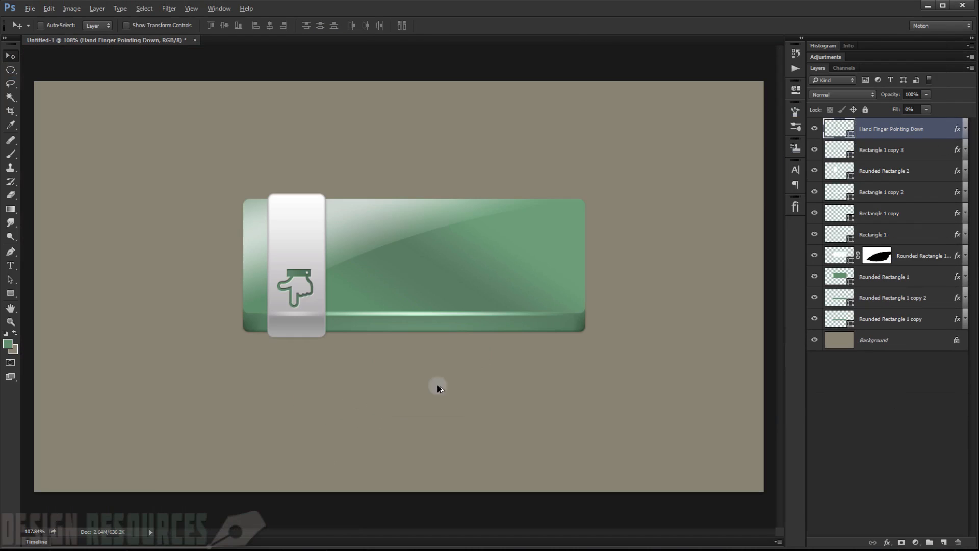
scroll(470, 340, down, 4)
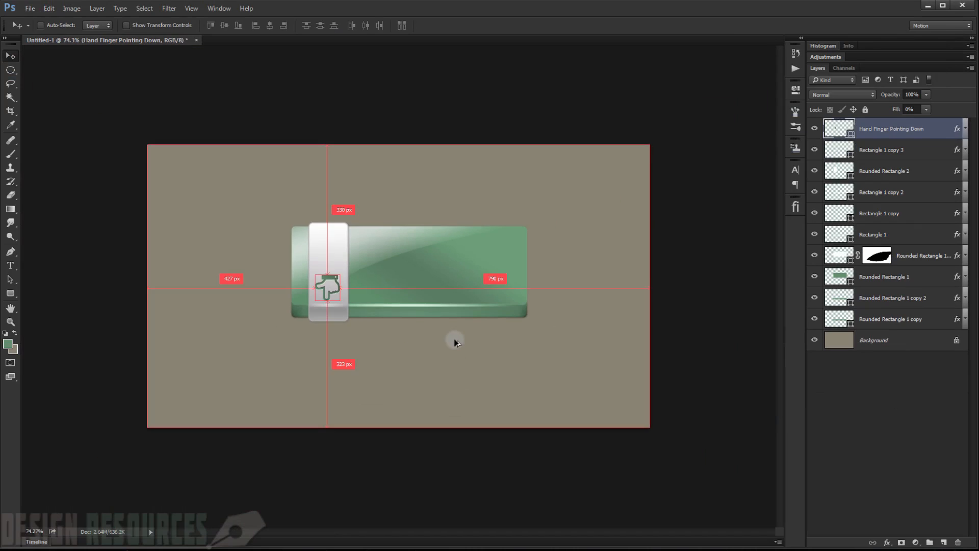
scroll(455, 342, up, 4)
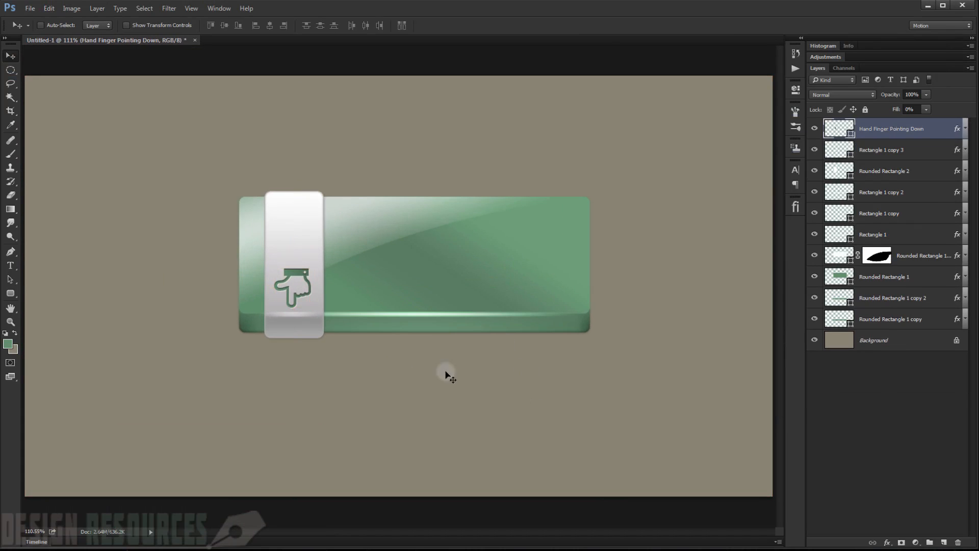
scroll(350, 339, up, 1)
scroll(278, 288, up, 2)
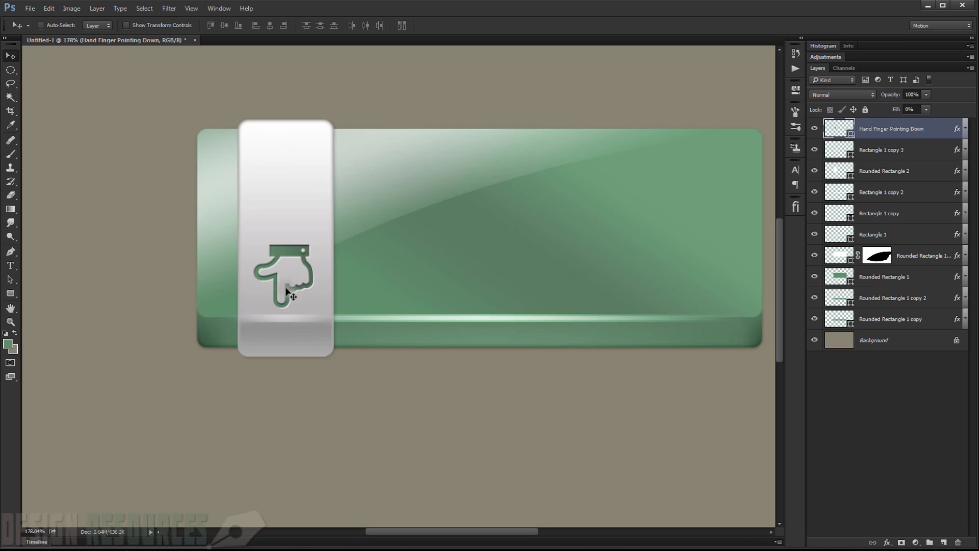
click(10, 266)
click(92, 159)
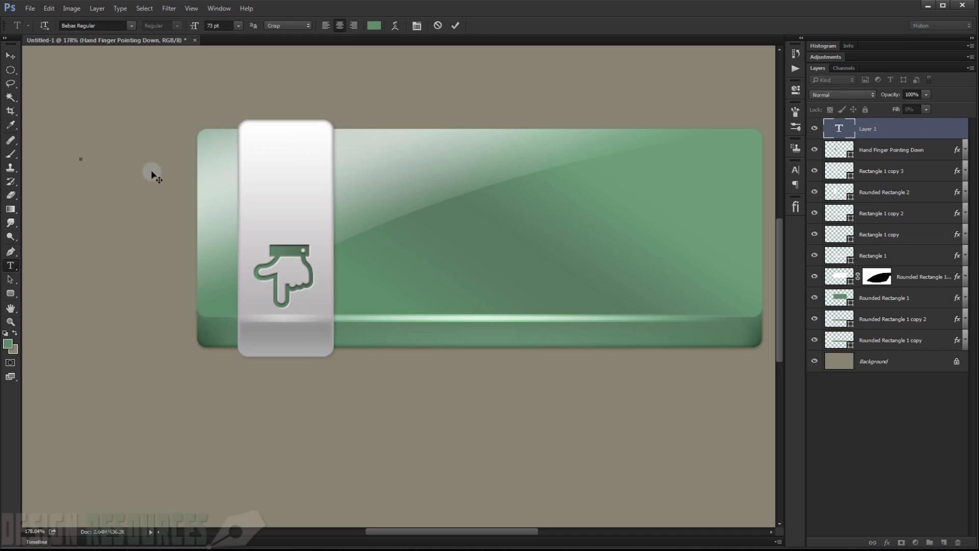
text(DOWNLOAD)
drag(149, 72, 614, 166)
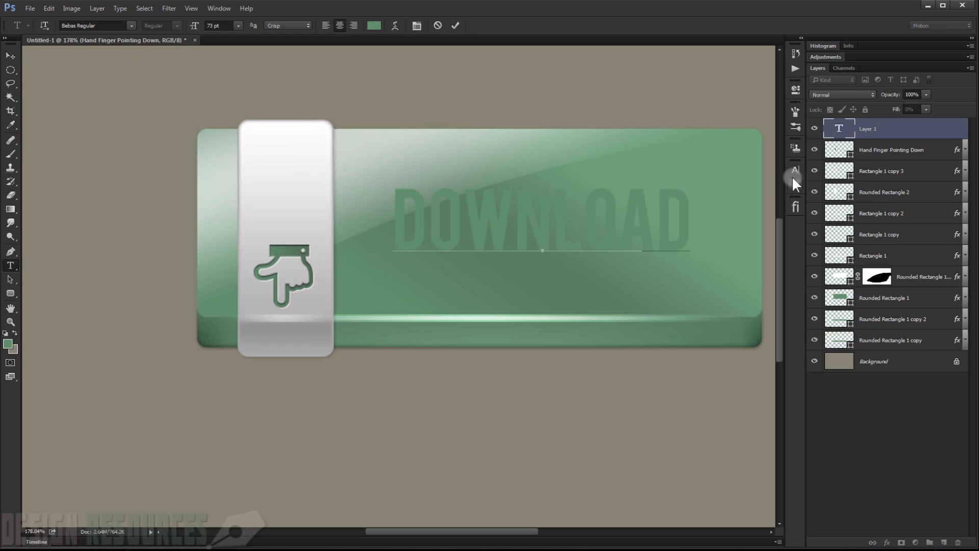
Change the DOWNLOAD text colour to light grey cbcbcb
double_click(839, 129)
click(376, 26)
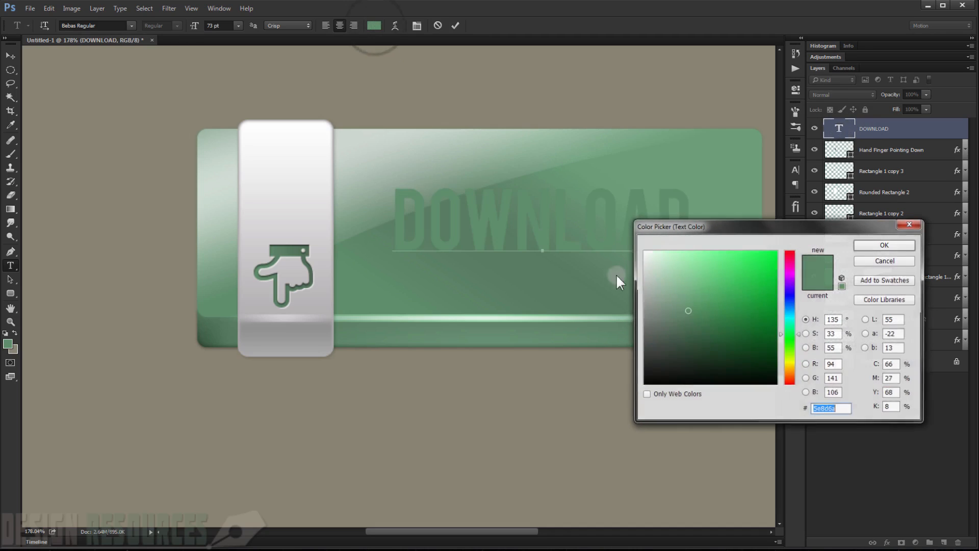
mouse_move(658, 284)
mouse_down()
mouse_move(644, 289)
mouse_move(643, 278)
mouse_up()
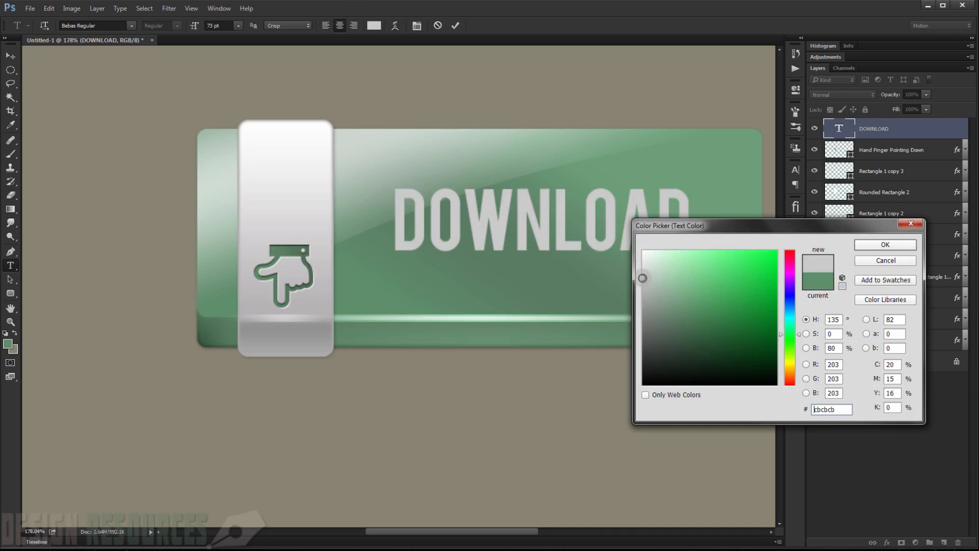
click(863, 247)
click(10, 55)
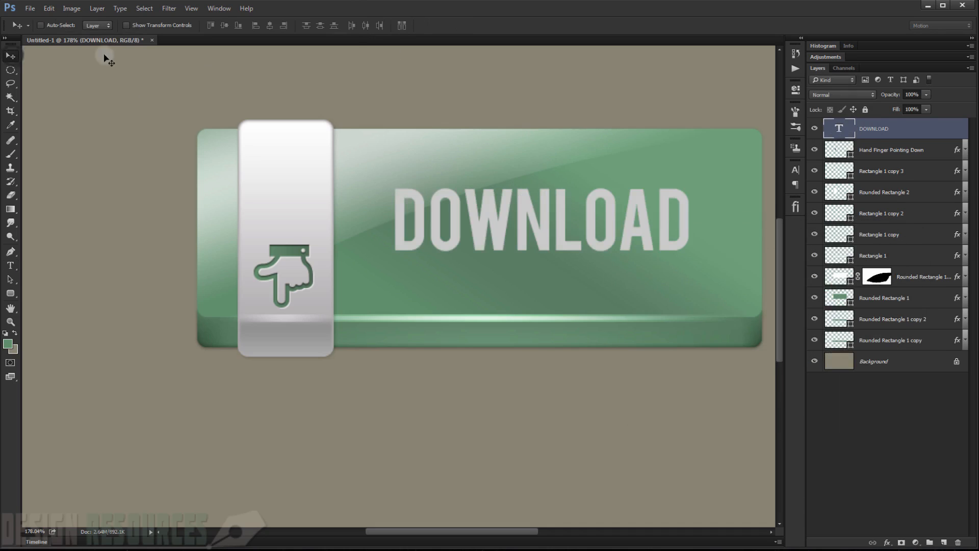
key(ctrl+t)
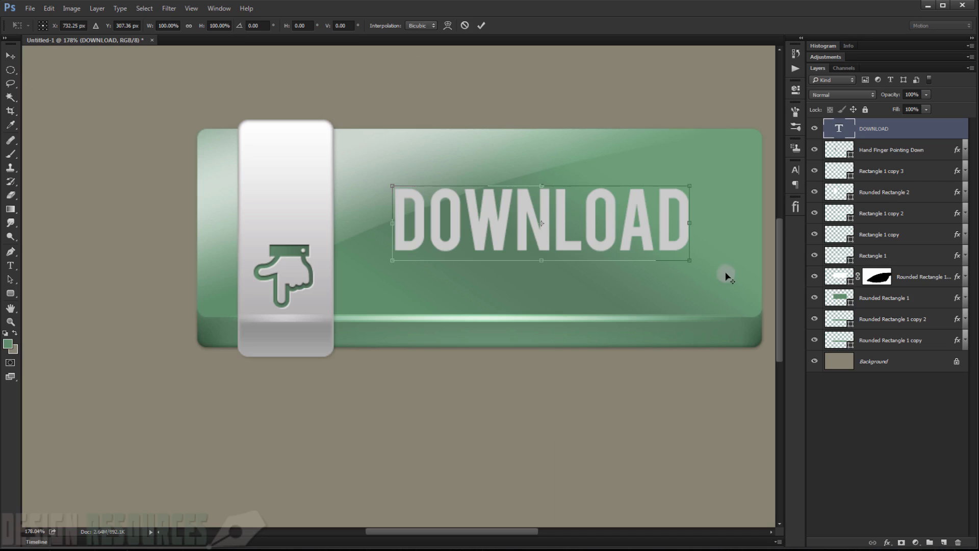
drag(689, 257, 717, 267)
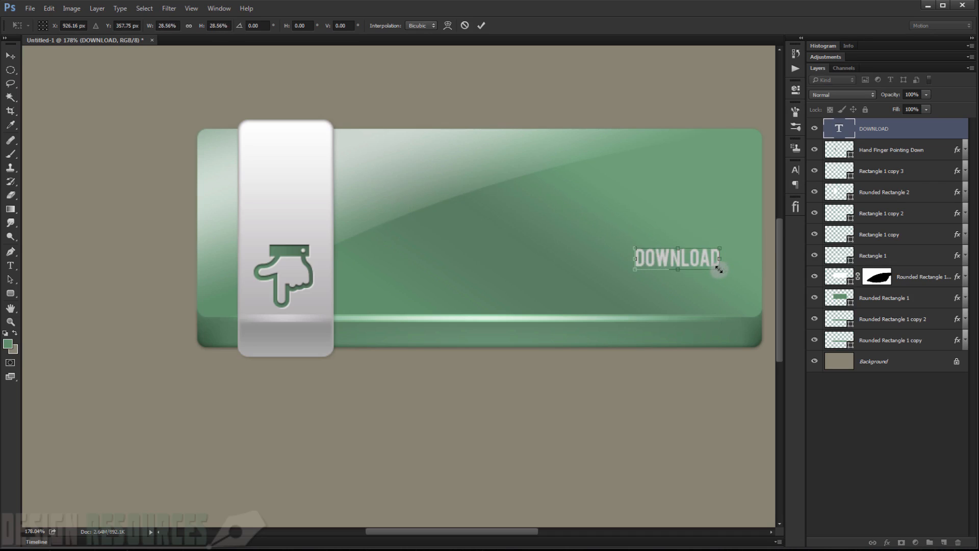
key(Escape)
key(ctrl)
Scale the DOWNLOAD text proportionally to about 124 % and centre it on the green area beside the strip
key(ctrl+t)
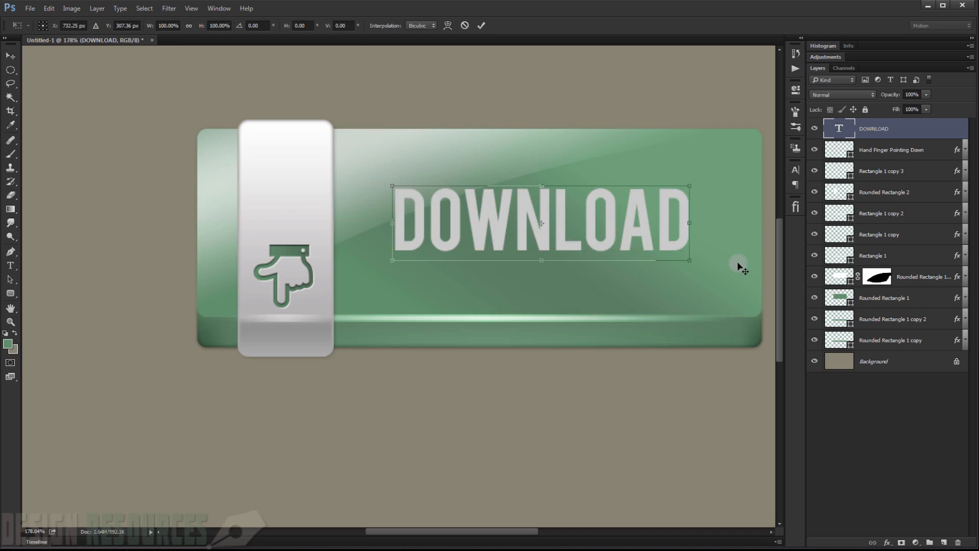
drag(693, 262, 728, 275)
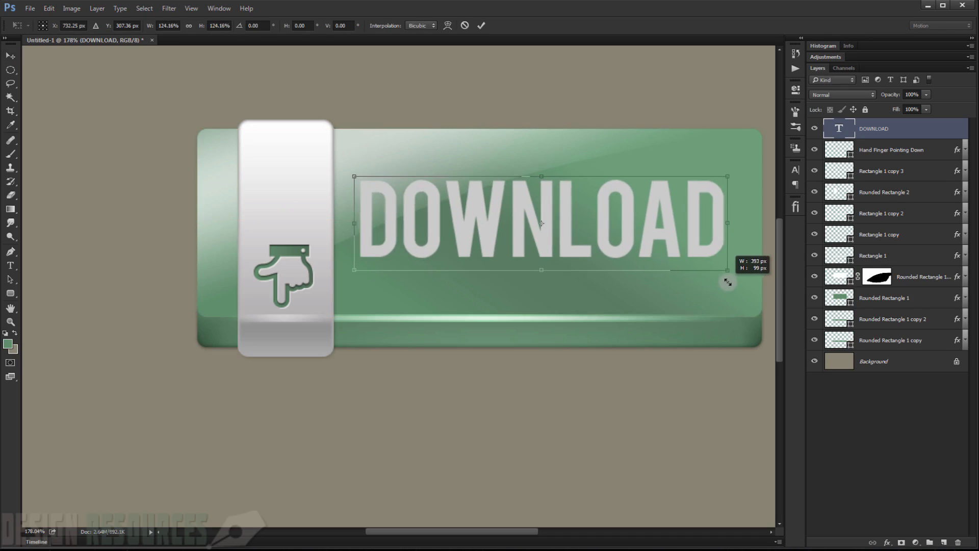
key(Return)
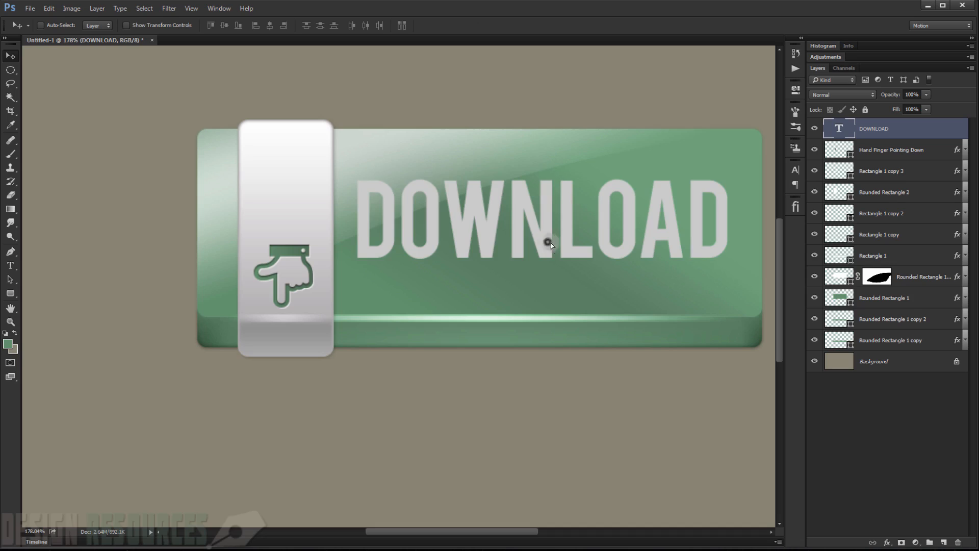
drag(550, 242, 560, 247)
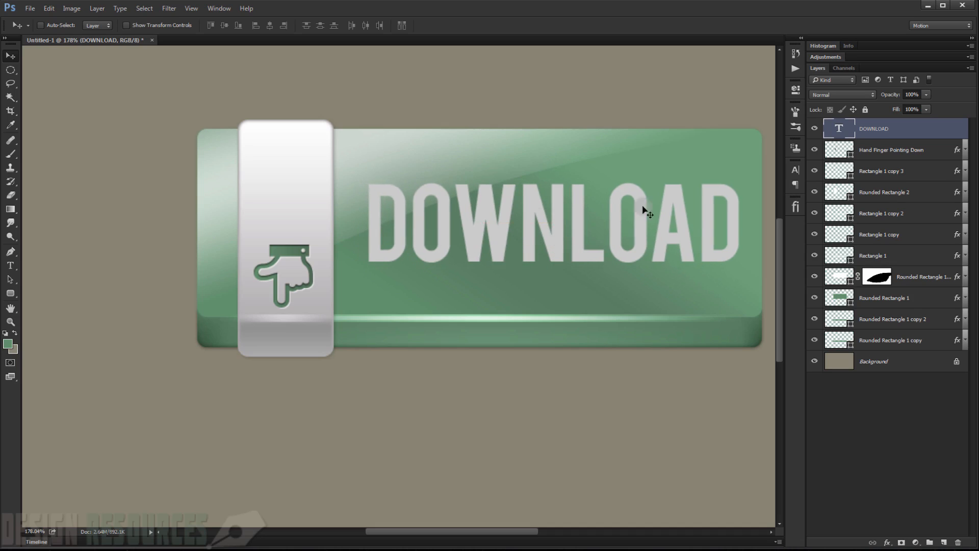
Add a drop shadow to the DOWNLOAD text with distance 1 px and size 2 px
double_click(946, 134)
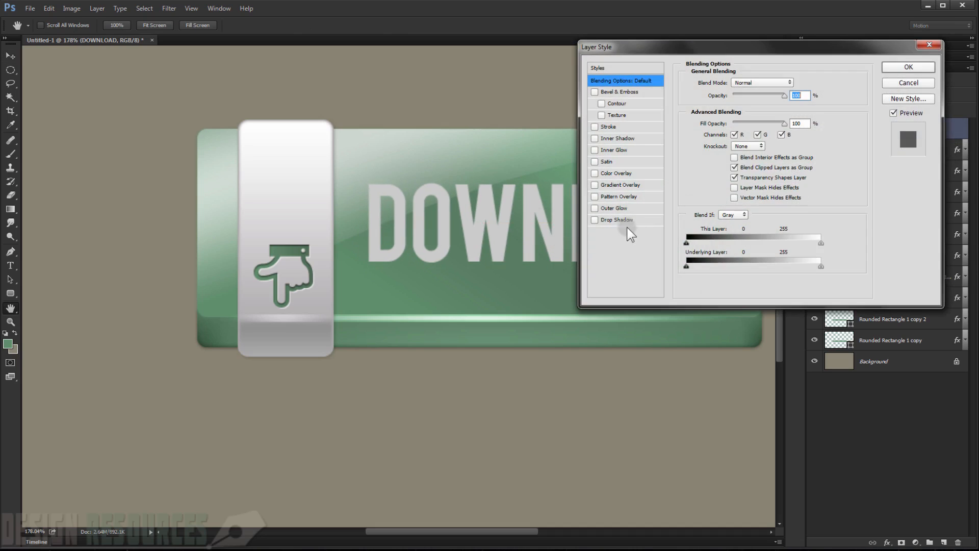
click(623, 220)
double_click(795, 131)
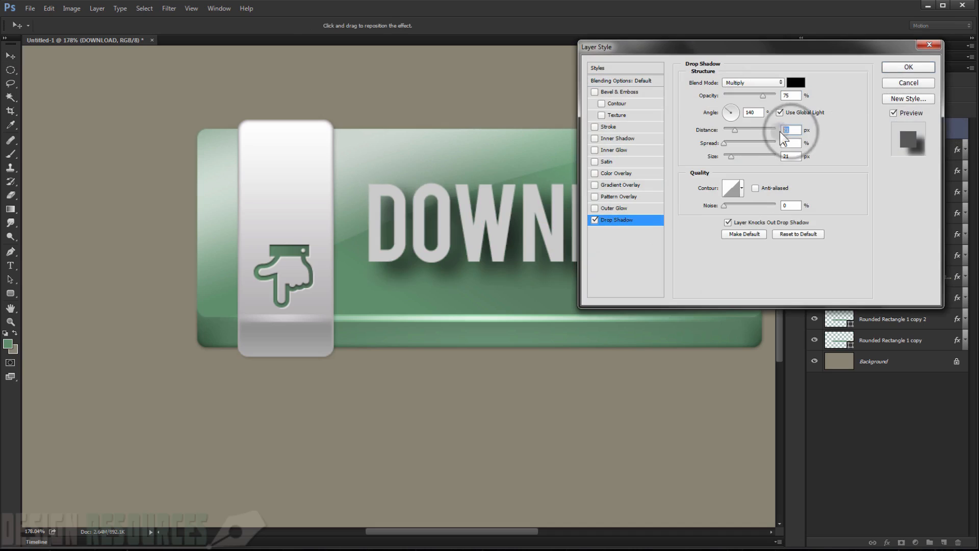
text(1)
double_click(796, 155)
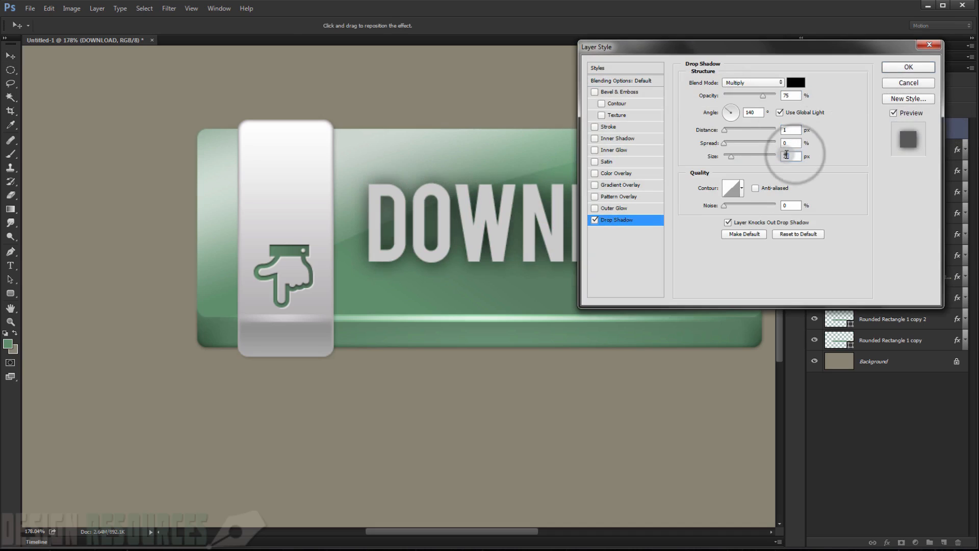
text(1)
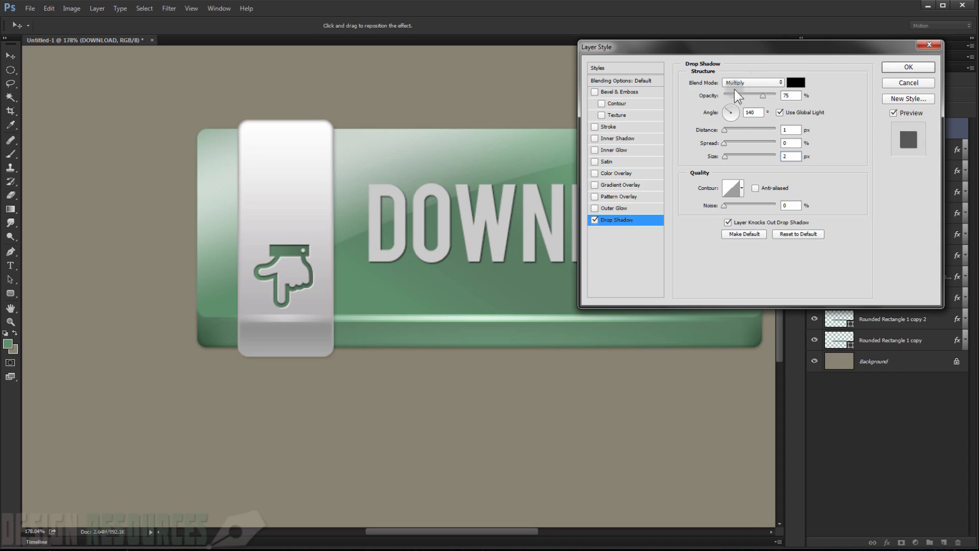
Turn off global light for the text's drop shadow and set its angle to 123°, opacity to 40 % and distance to 1 px
click(780, 112)
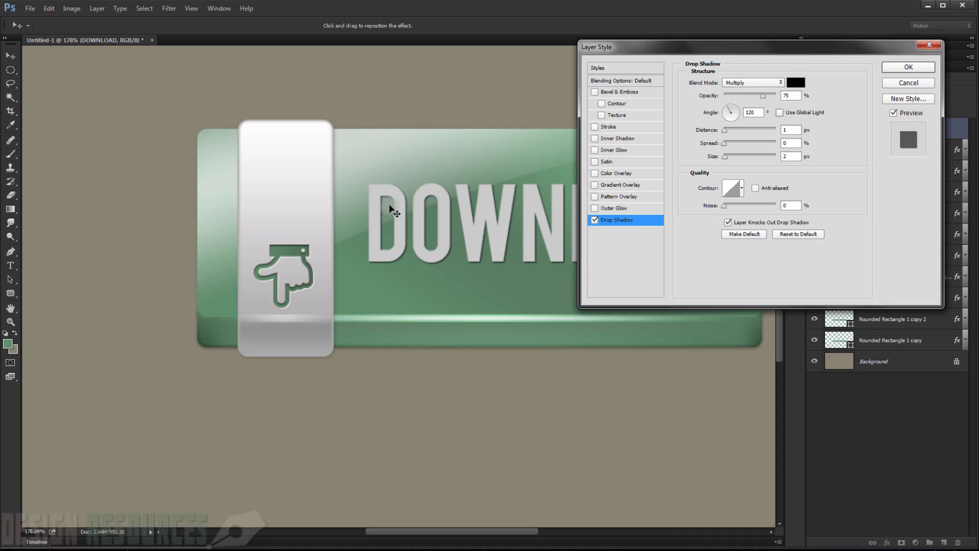
mouse_move(382, 200)
mouse_down()
mouse_move(400, 214)
mouse_move(393, 210)
mouse_up()
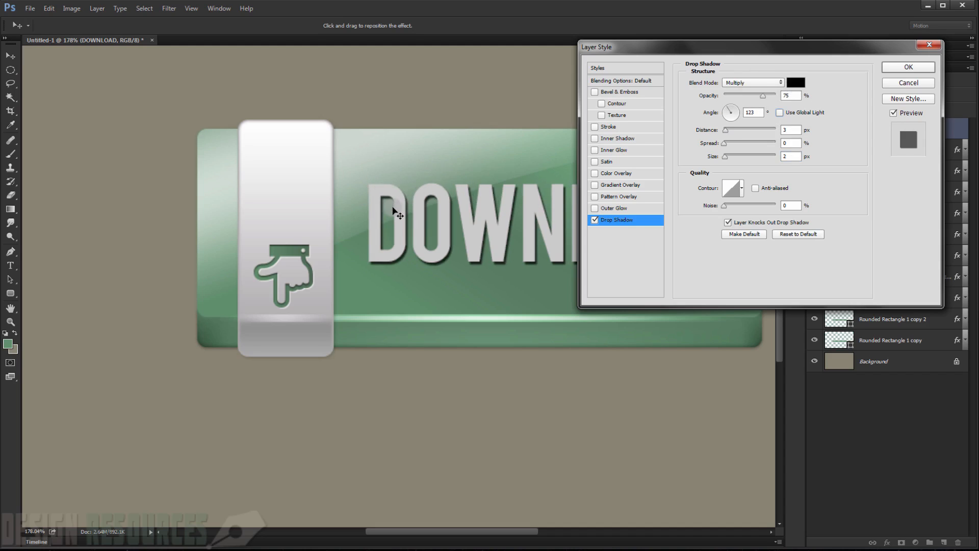
click(790, 96)
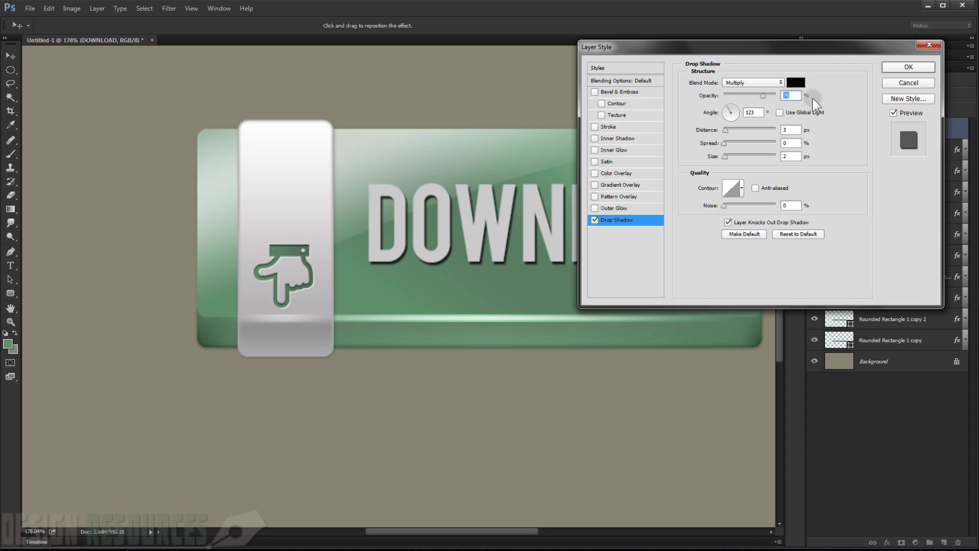
text(40)
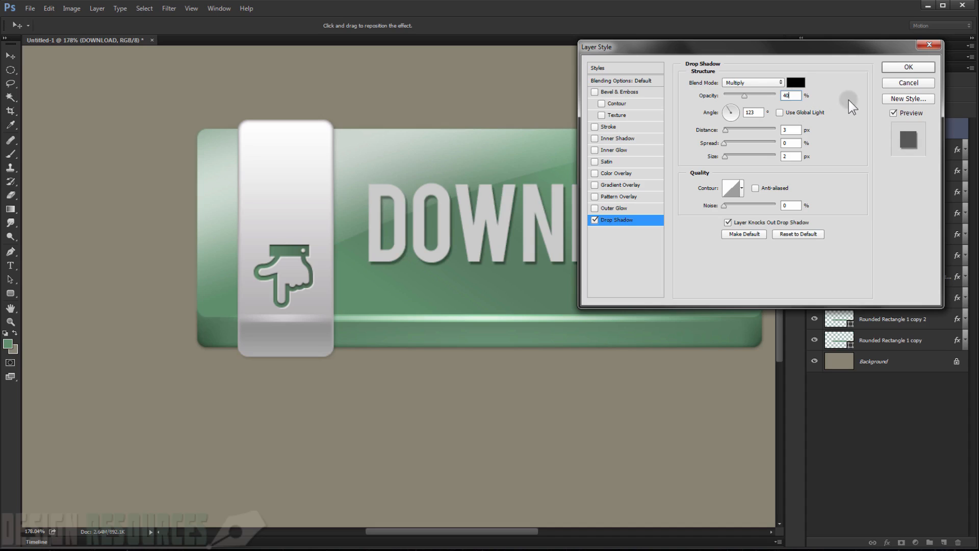
click(791, 131)
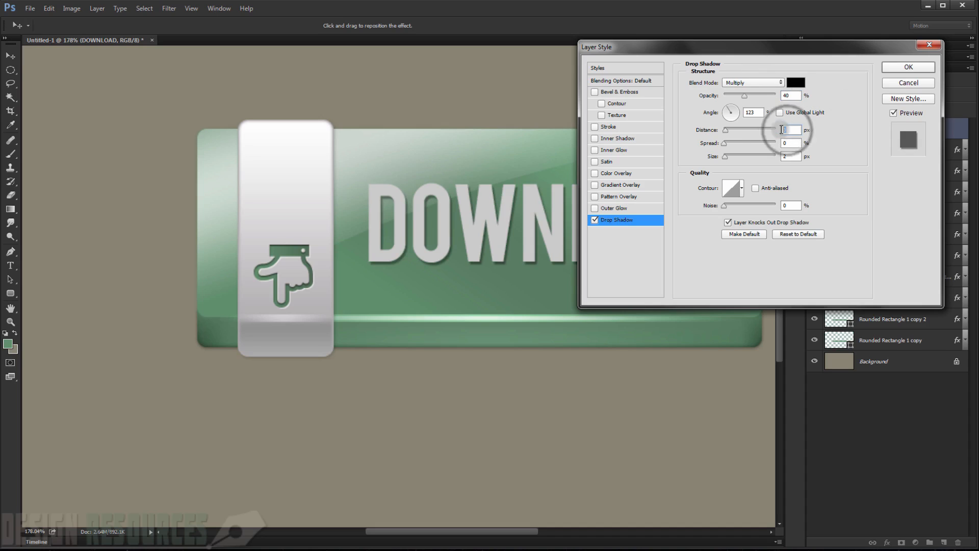
text(1)
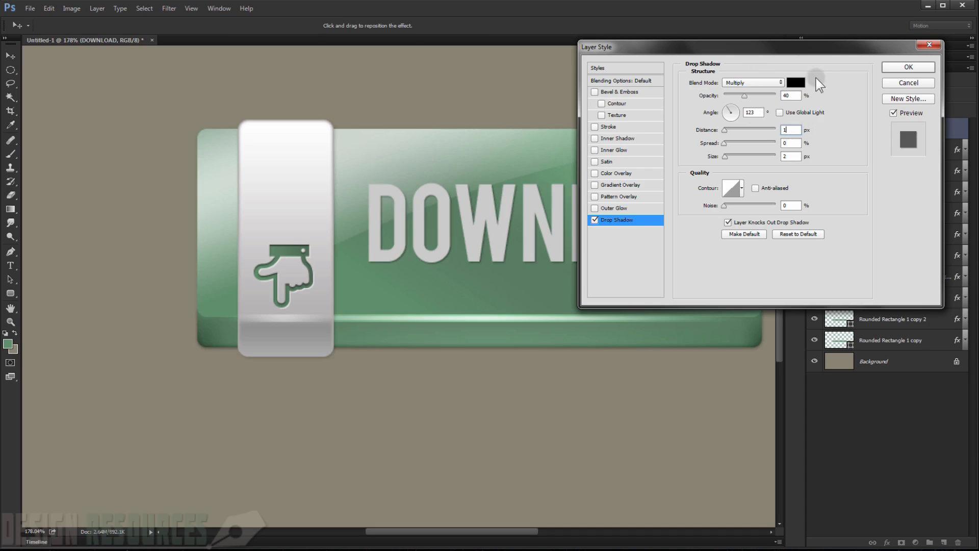
drag(777, 48, 867, 47)
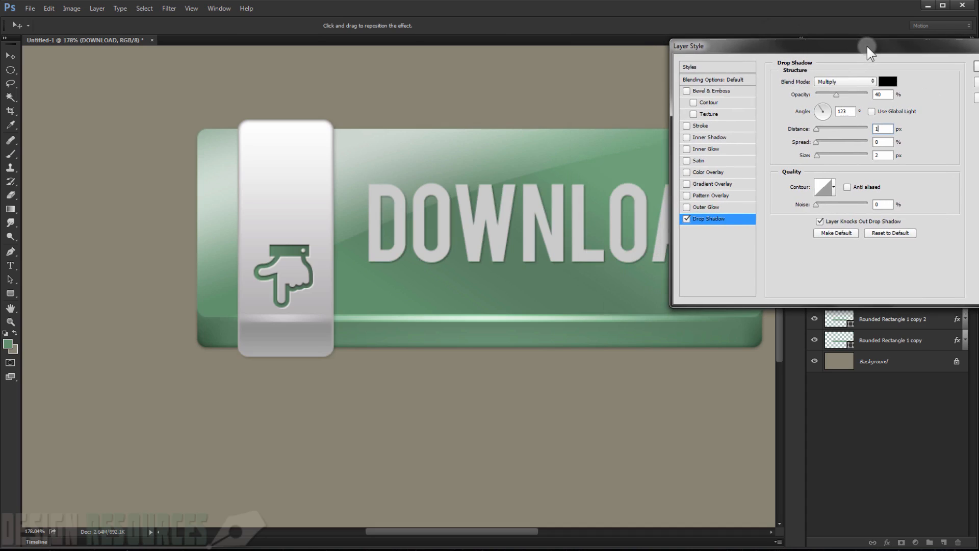
Apply the drop shadow settings to the DOWNLOAD text and check the look of the whole button
click(888, 160)
drag(914, 48, 845, 46)
click(936, 67)
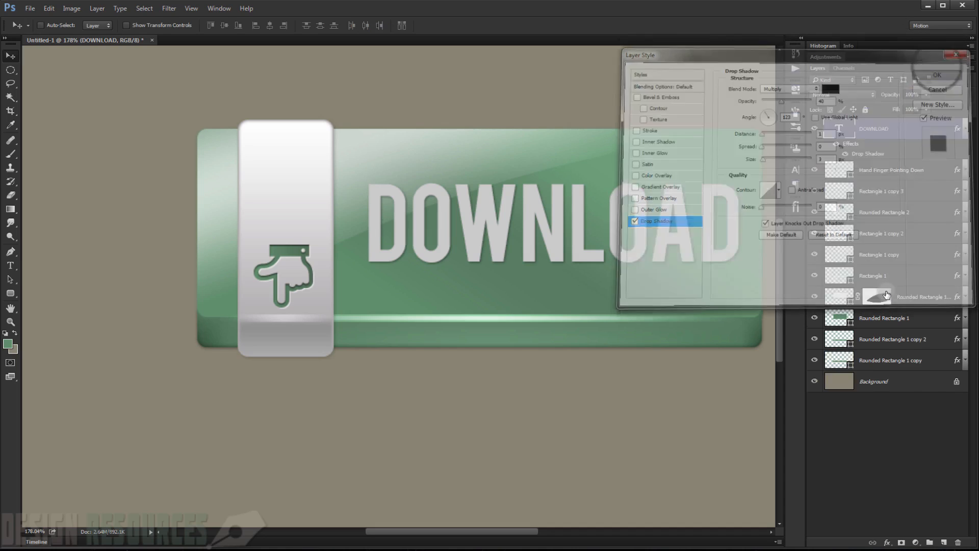
key(ctrl+0)
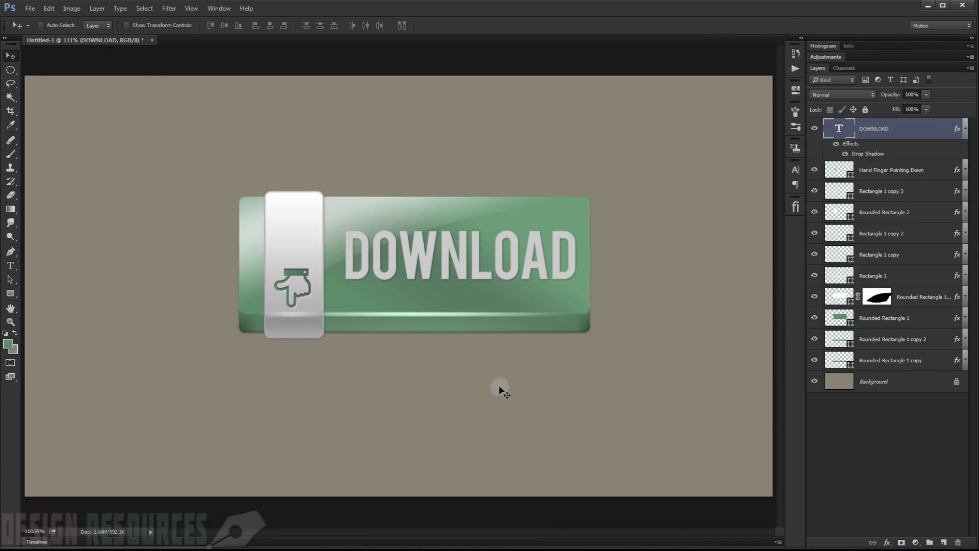
scroll(499, 387, up, 3)
drag(537, 282, 504, 287)
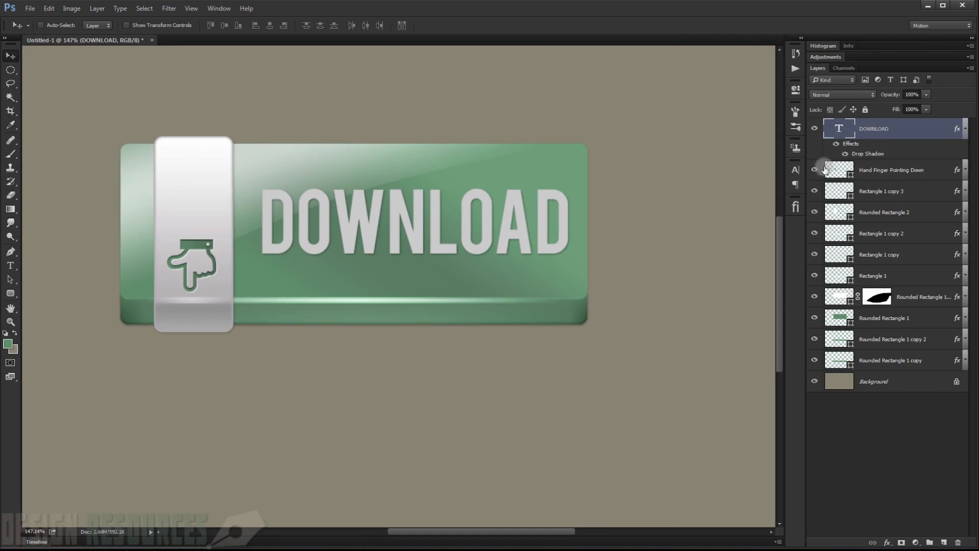
Group all the button layers above the Background, from DOWNLOAD to Rounded Rectangle 1 copy, and convert the group to a smart object
click(964, 131)
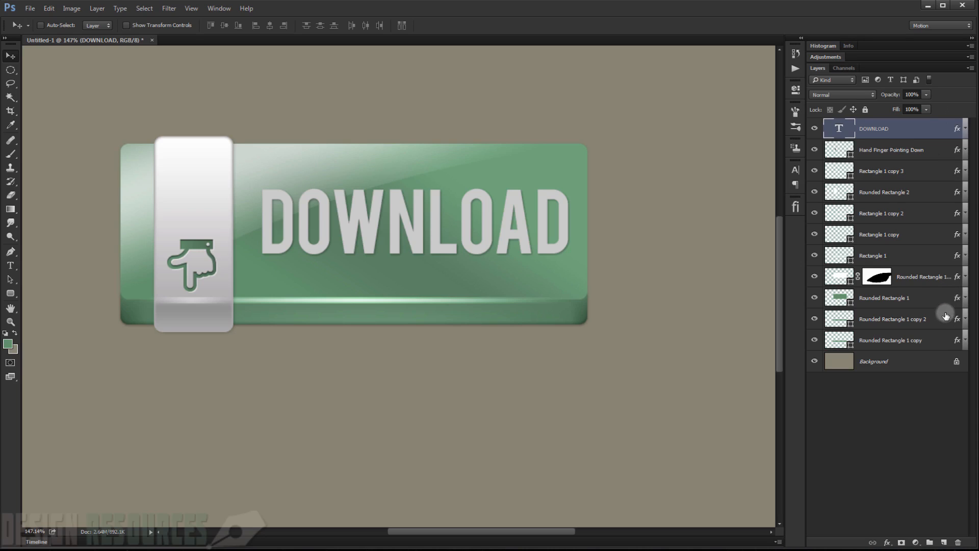
shift+click(926, 340)
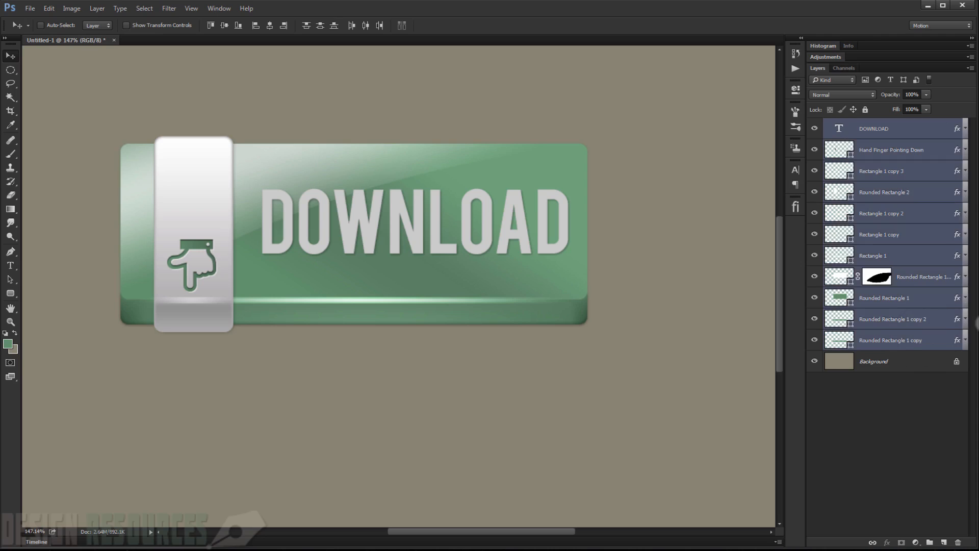
key(ctrl+g)
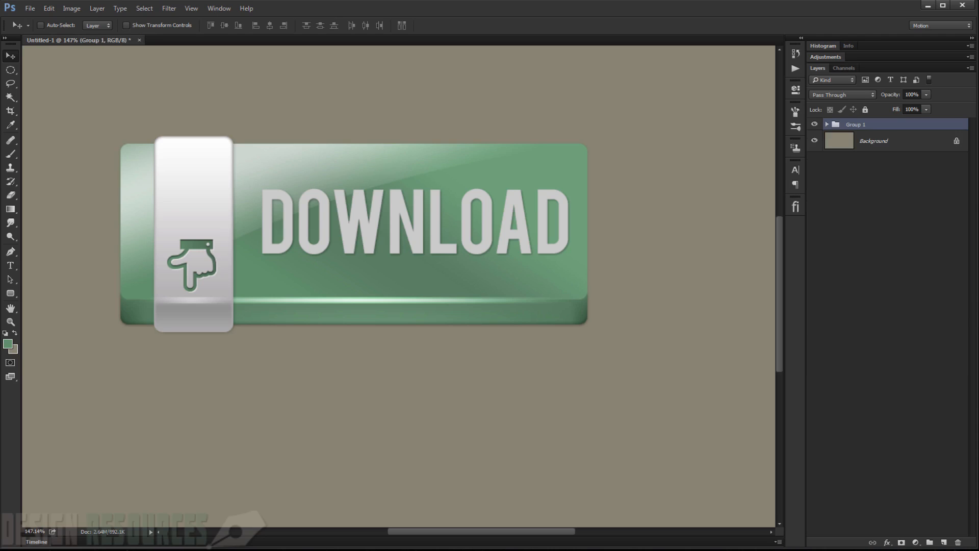
click(848, 126)
right_click(849, 127)
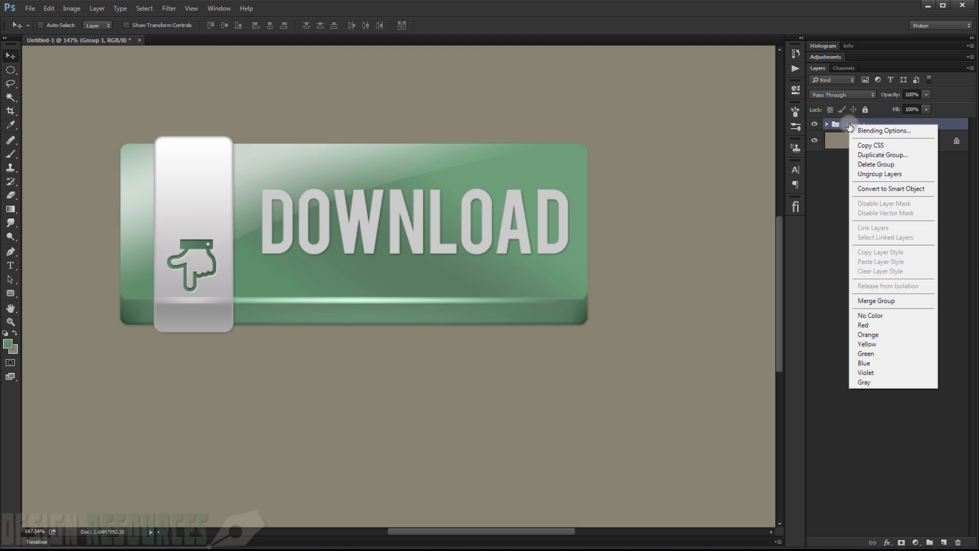
click(877, 187)
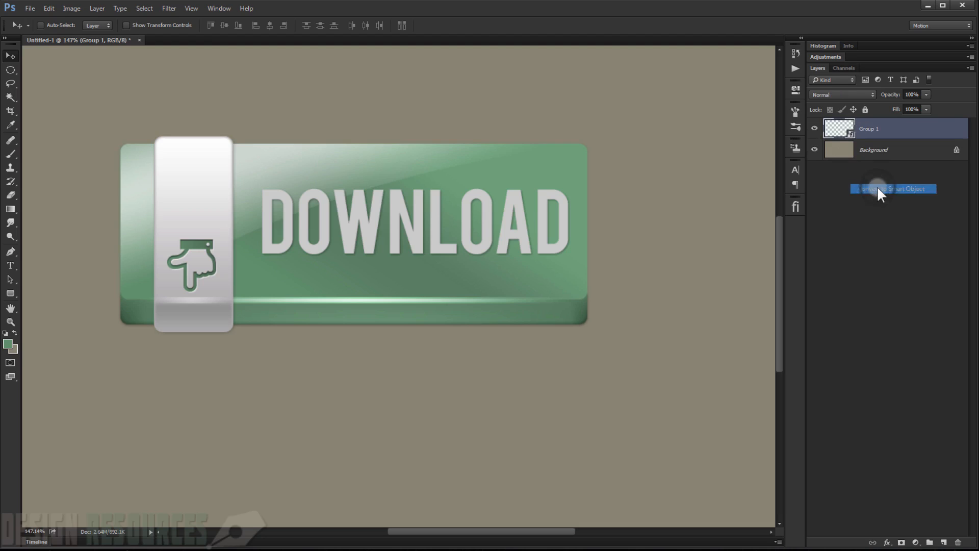
Open the button smart object's contents as a separate document and inspect the button on its transparent background
double_click(839, 128)
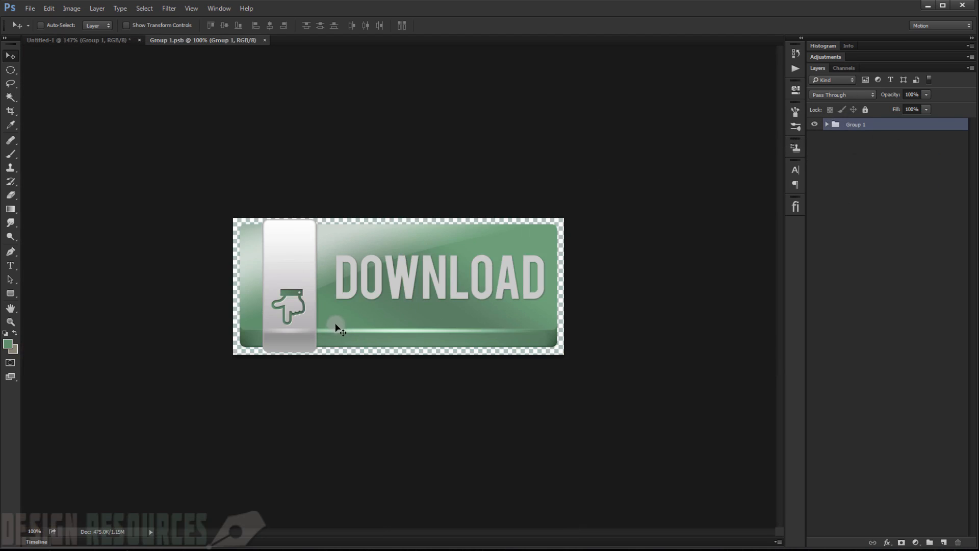
scroll(331, 322, up, 2)
scroll(407, 247, up, 2)
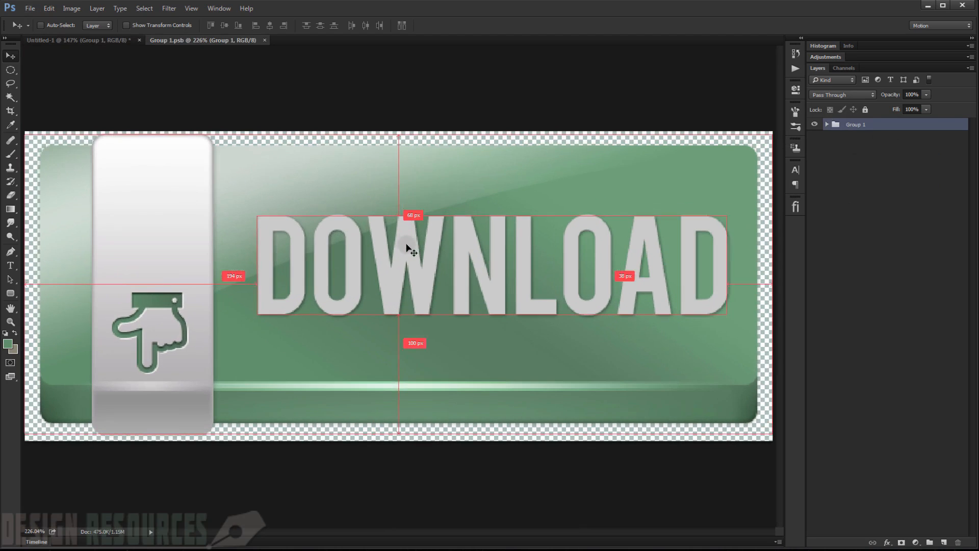
scroll(338, 234, down, 3)
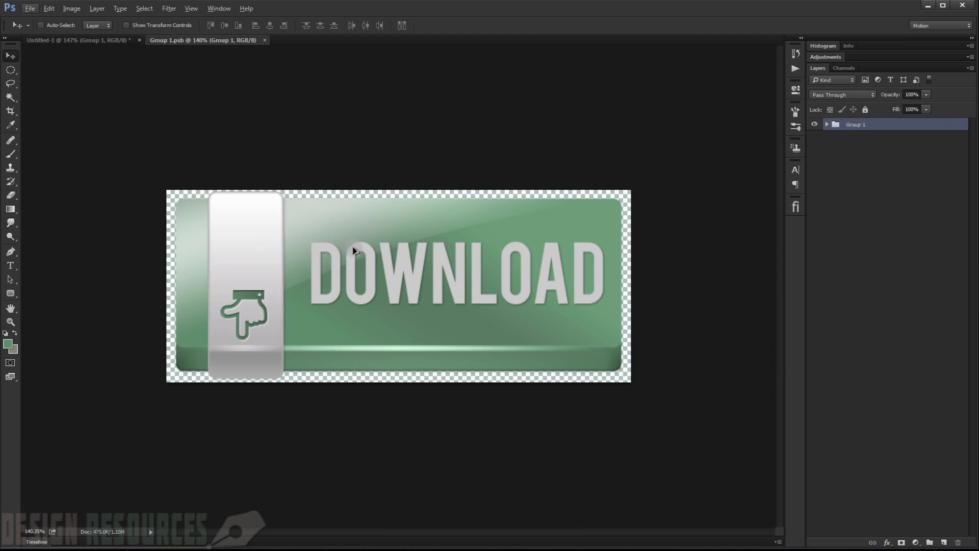